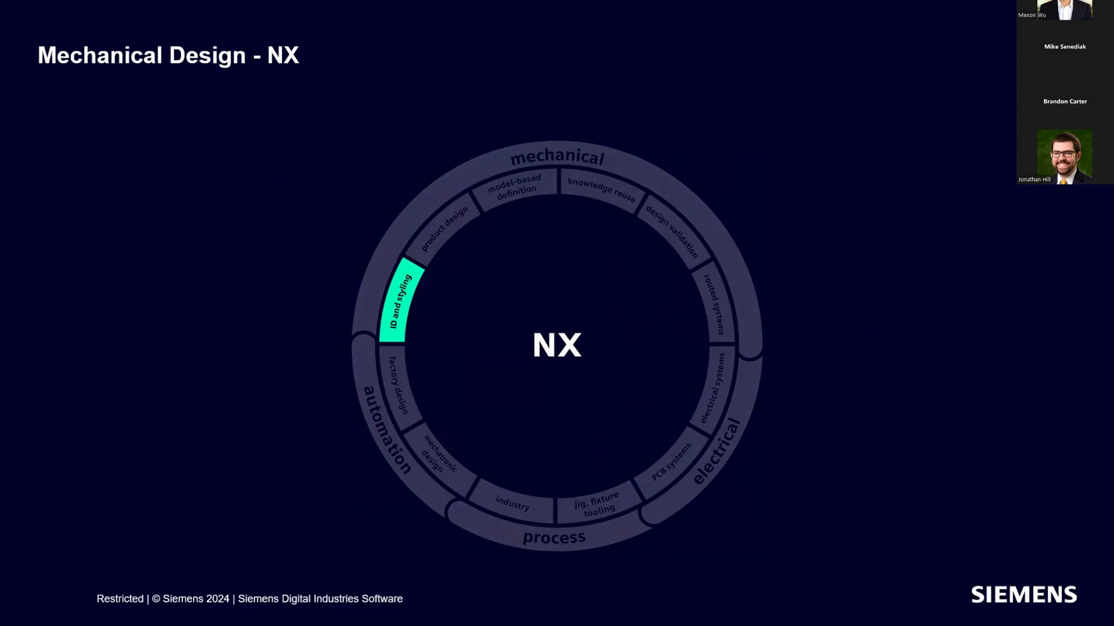
key("Right")
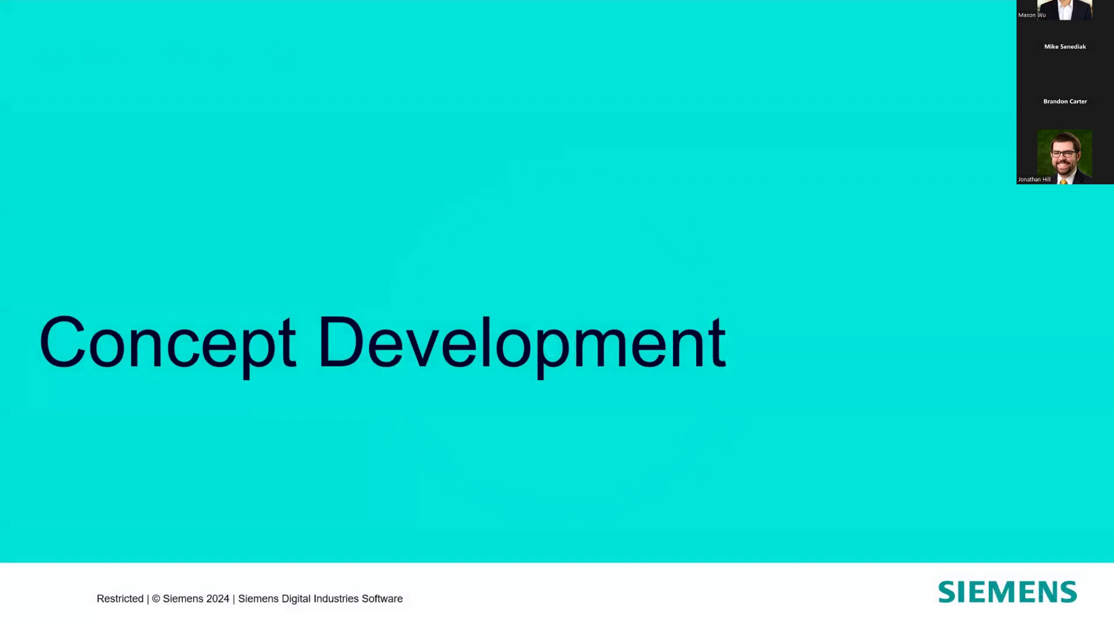
key("Right")
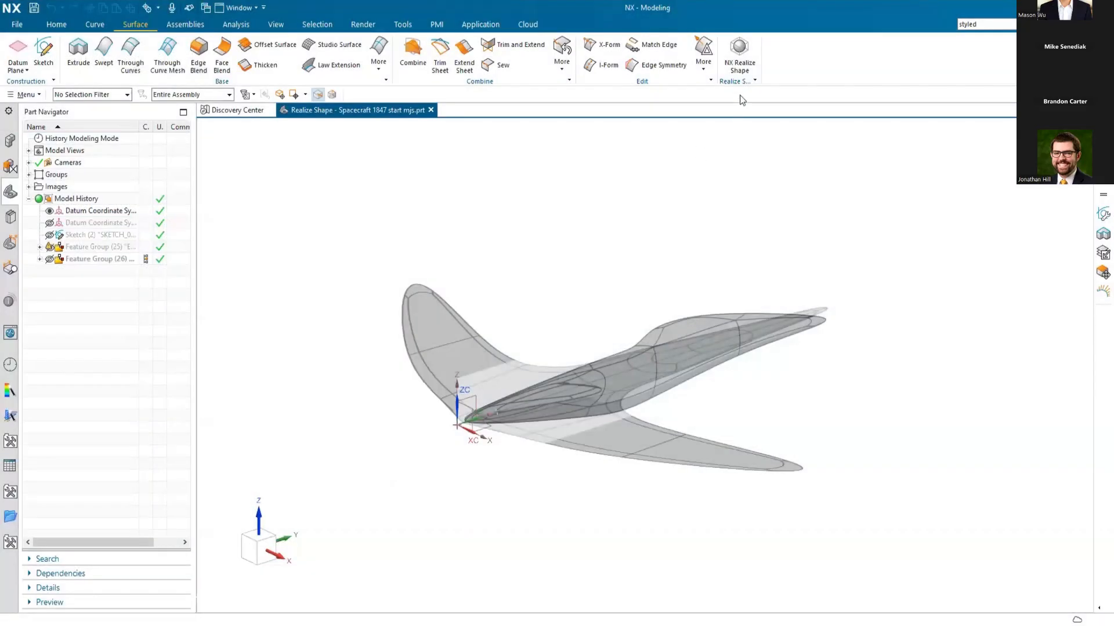
Step: Enter NX Realize Shape and create a 200 mm sphere primitive at the origin with Base subdivision level
left_click(739, 51)
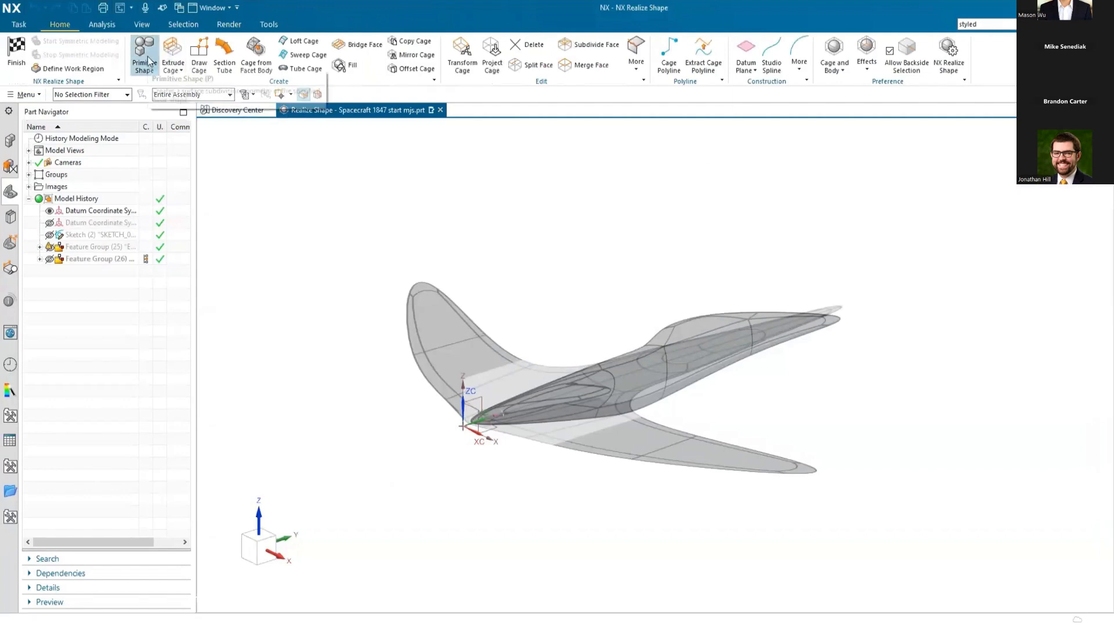
left_click(145, 58)
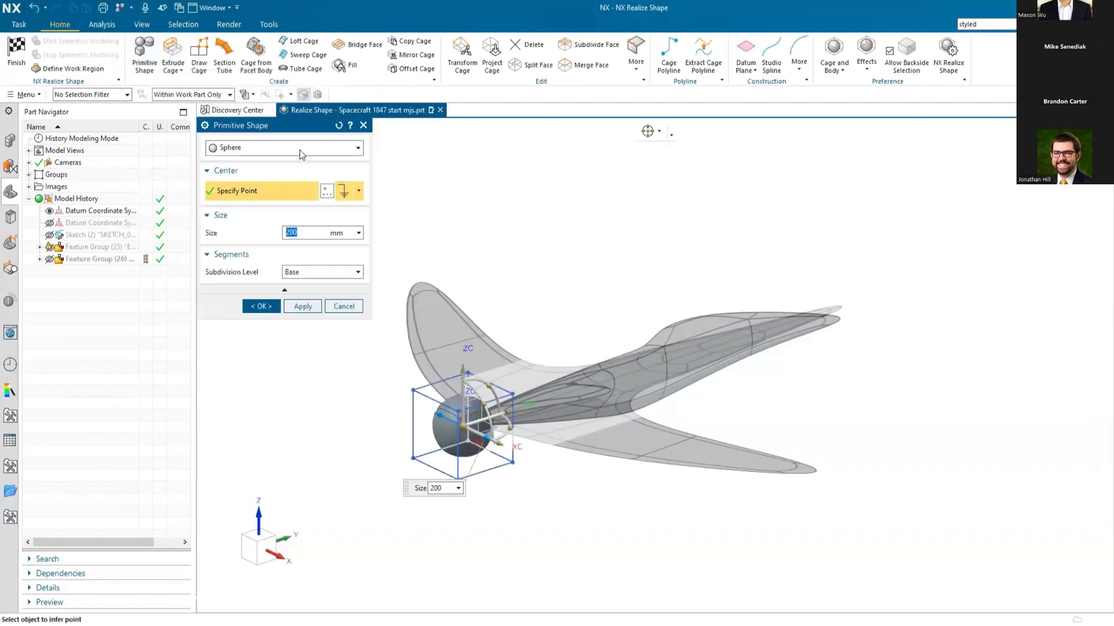
left_click(358, 148)
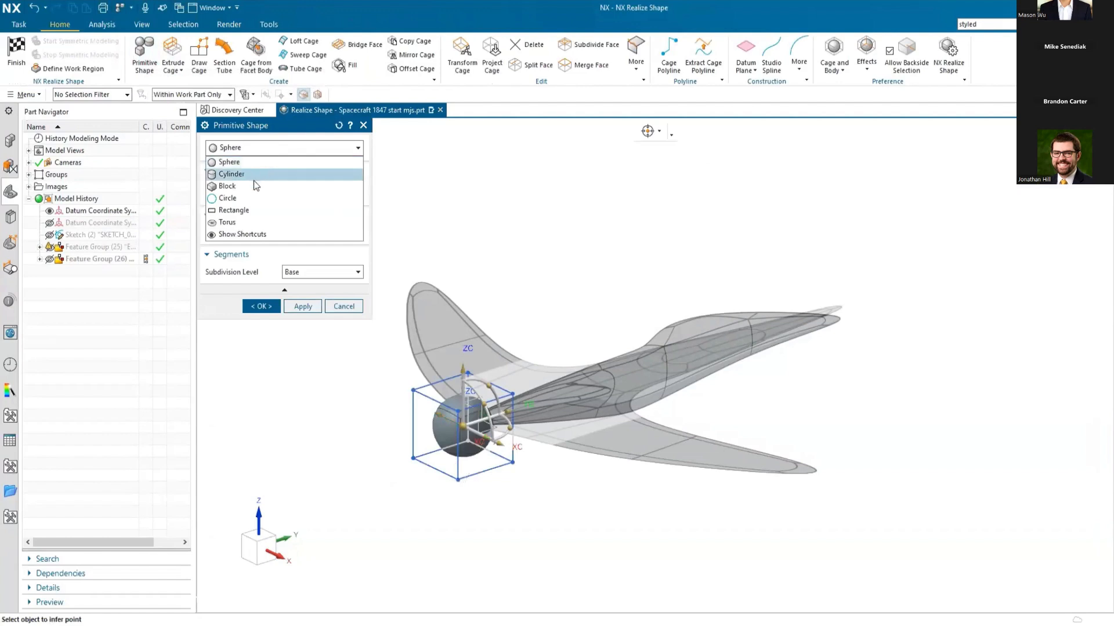
left_click(252, 164)
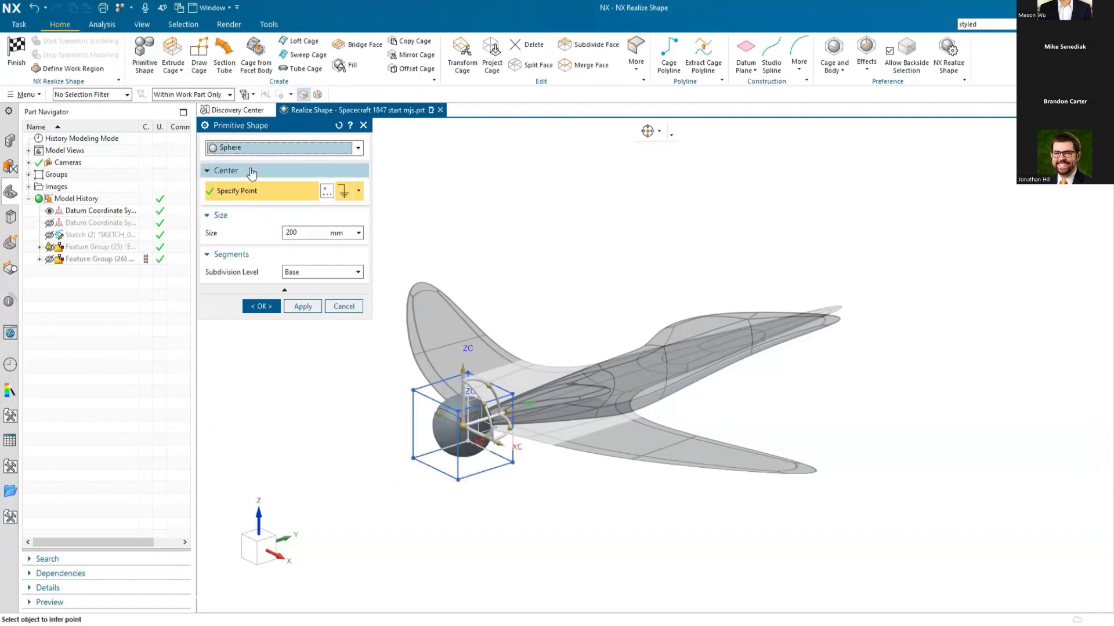
left_click(309, 233)
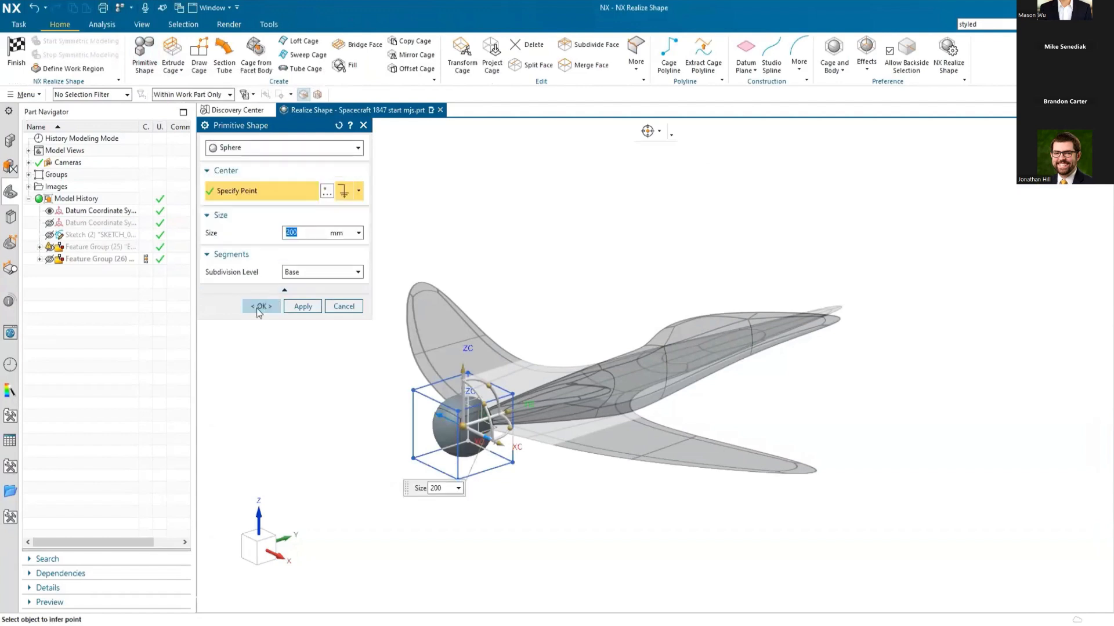
left_click(260, 306)
Step: Stretch the sphere's +Y cage face along Y past the end of the reference fuselage, using single-object selection in Transform Cage
middle_click_drag(846, 256, 755, 236)
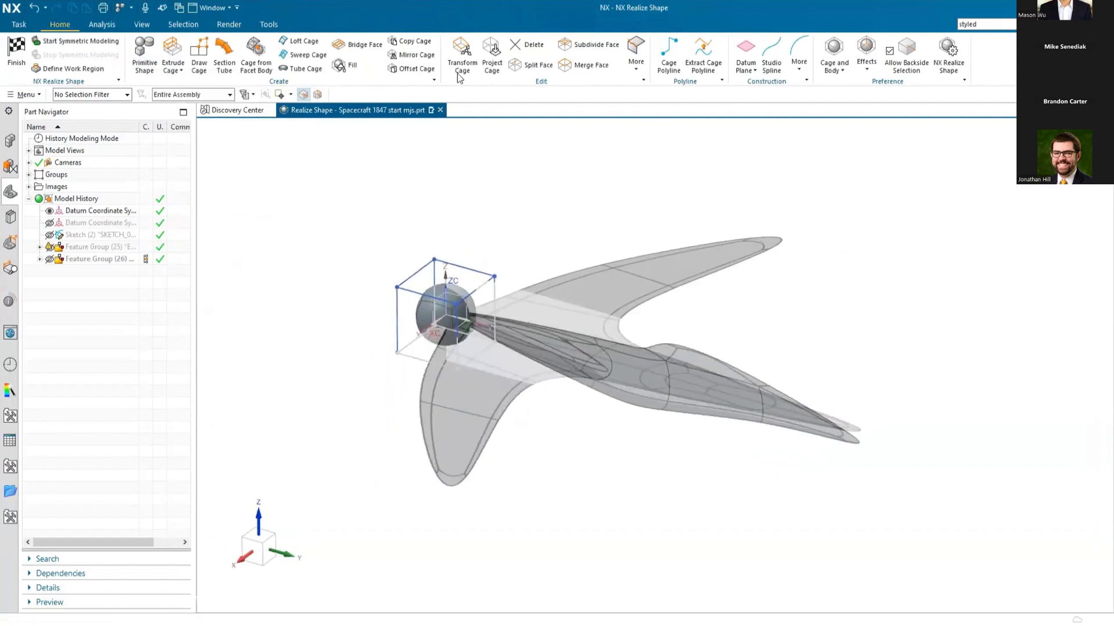
left_click(461, 55)
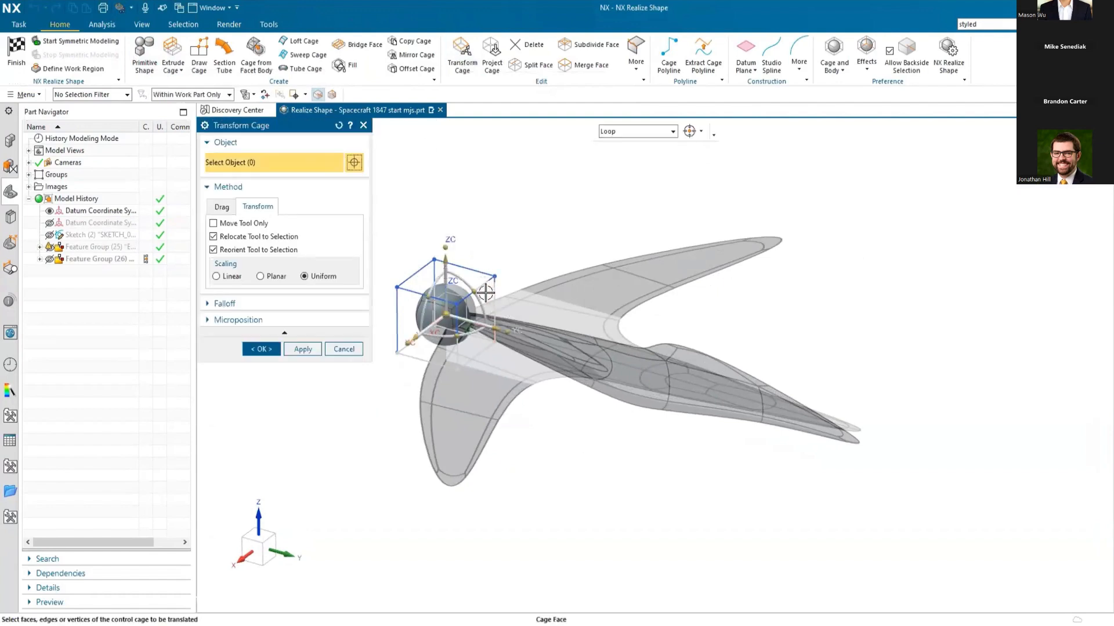
left_click(646, 132)
left_click(619, 142)
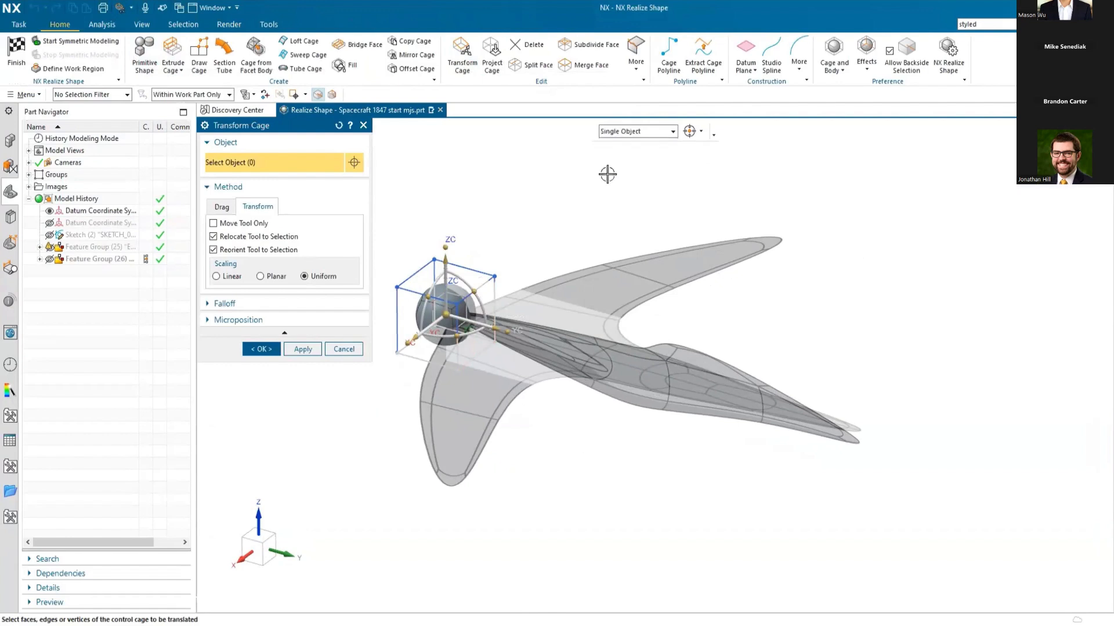
left_click(487, 287)
left_click_drag(508, 335, 954, 432)
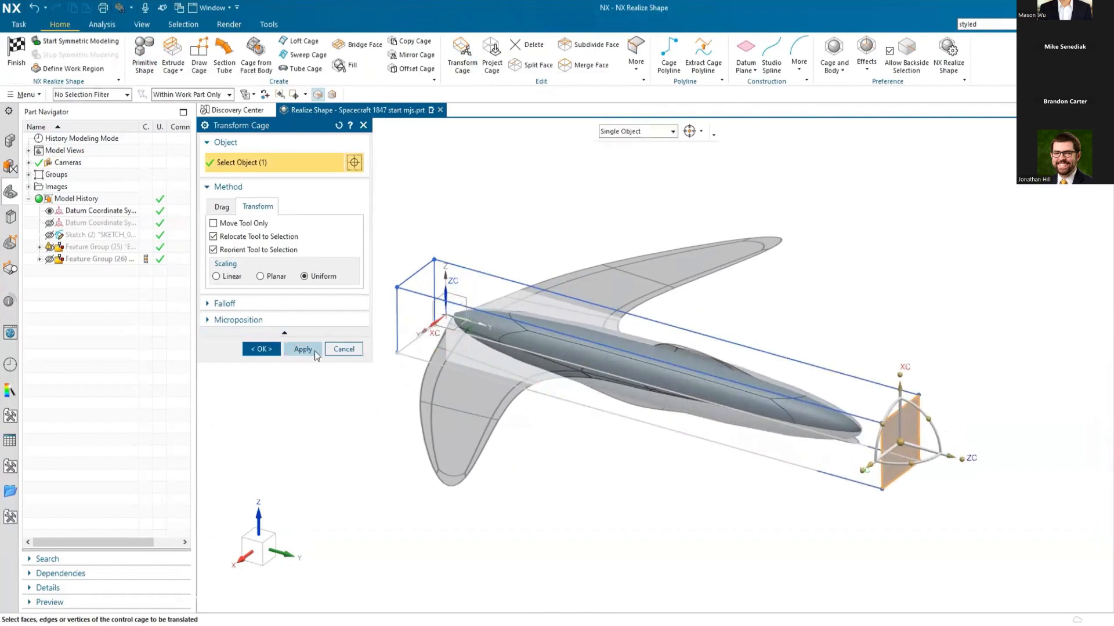
left_click(261, 350)
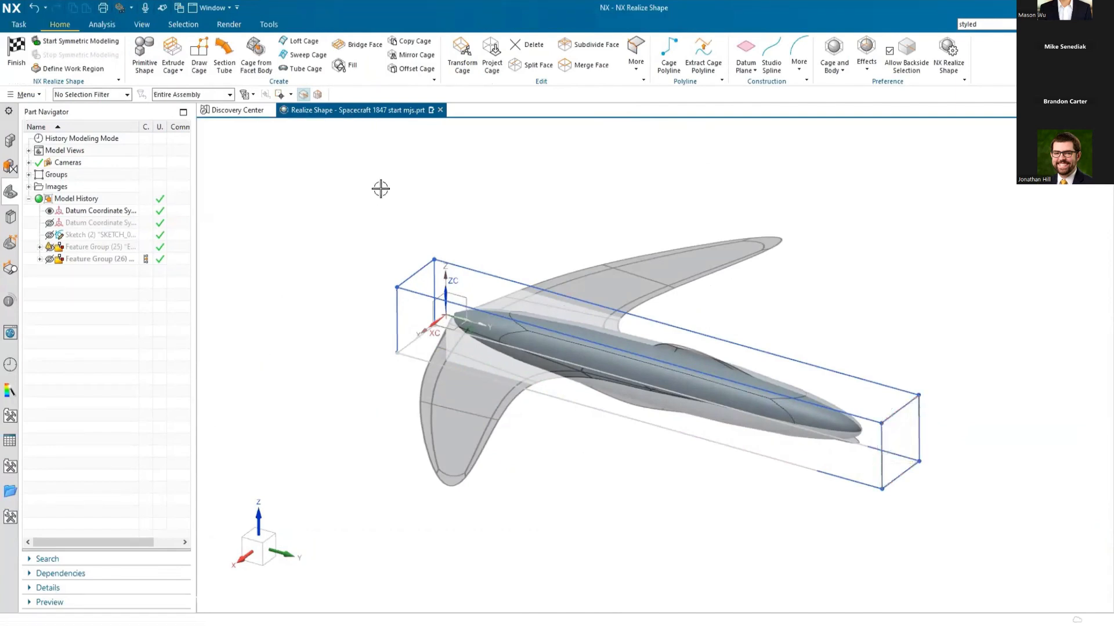
Step: Split the four lengthwise cage faces uniformly with 3 splits, using a long cage edge as reference
left_click(528, 68)
left_click(840, 372)
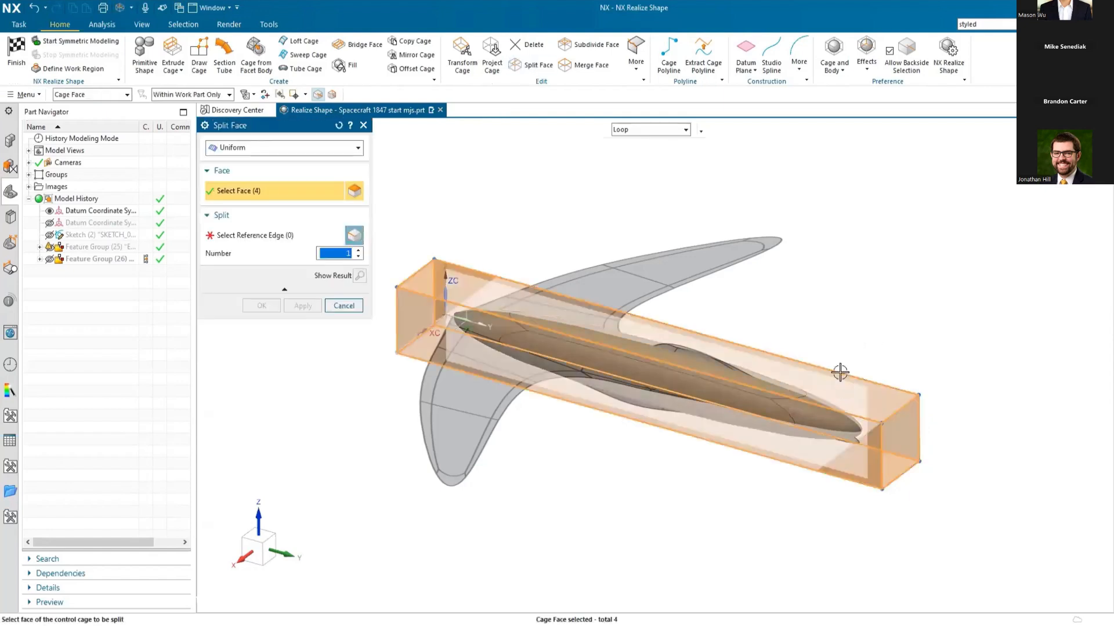
left_click(327, 244)
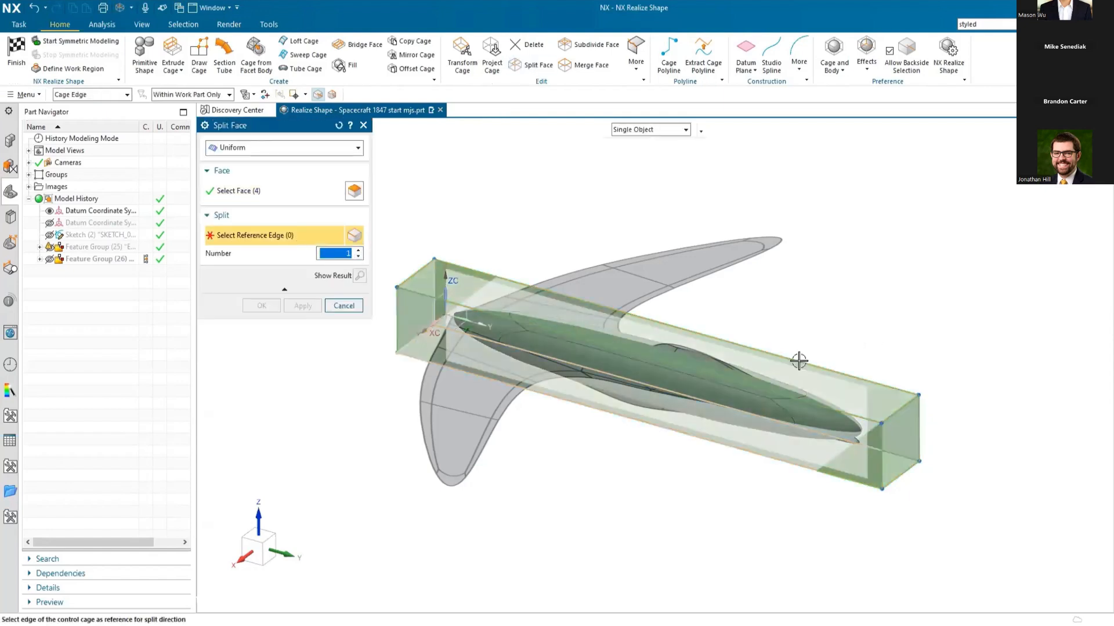
left_click(799, 360)
left_click(357, 250)
left_click(358, 250)
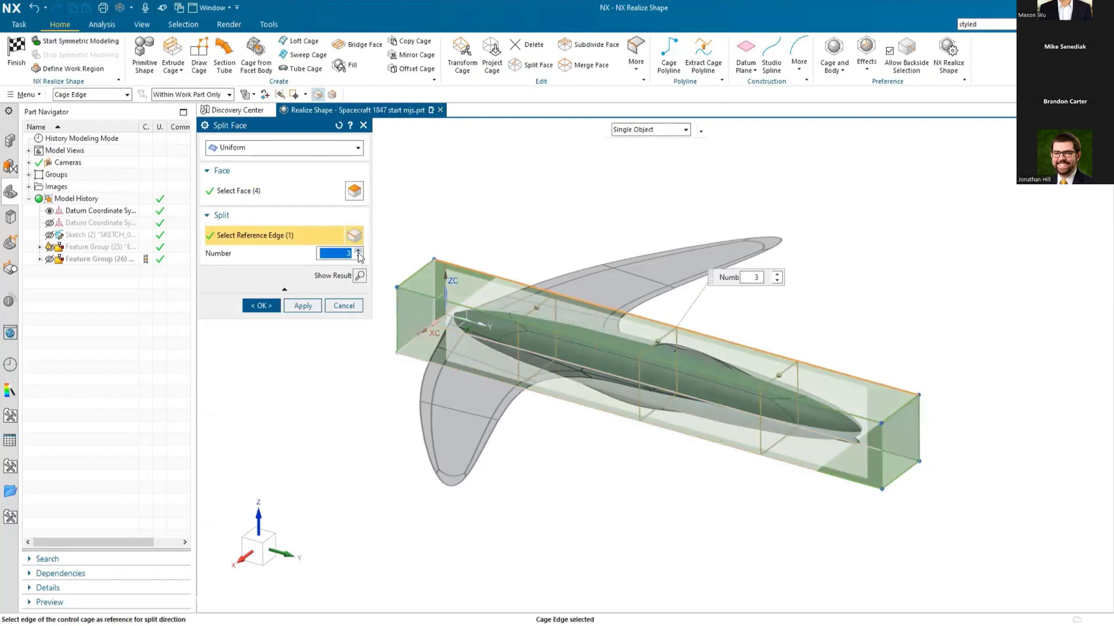
left_click(260, 306)
Step: Scale the +Y end face of the cage down uniformly to taper that end of the fuselage
left_click(462, 56)
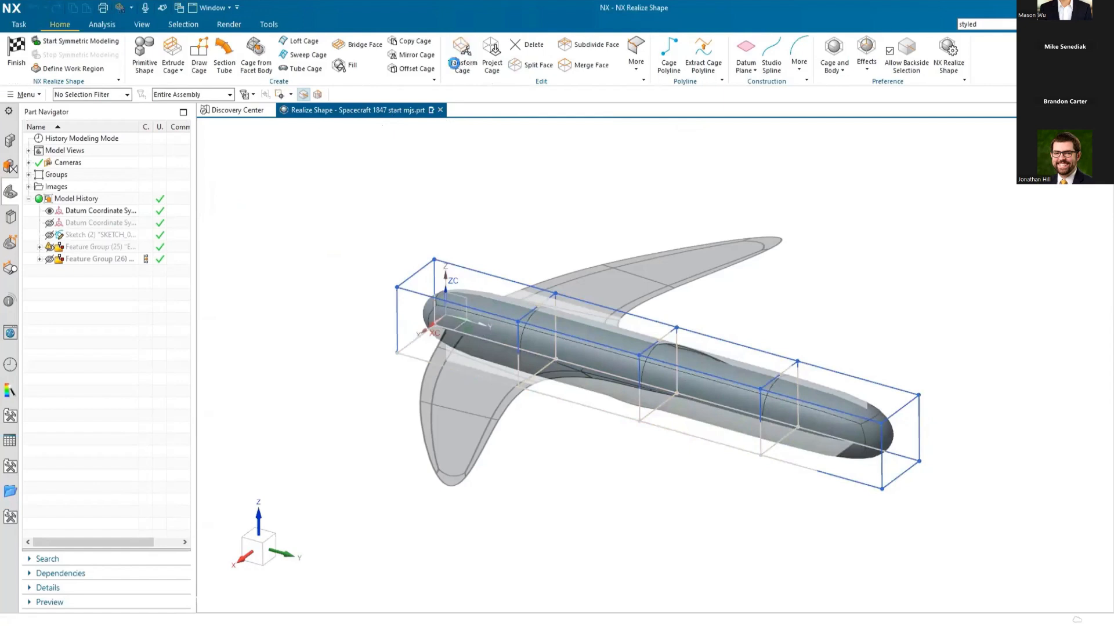
left_click(904, 437)
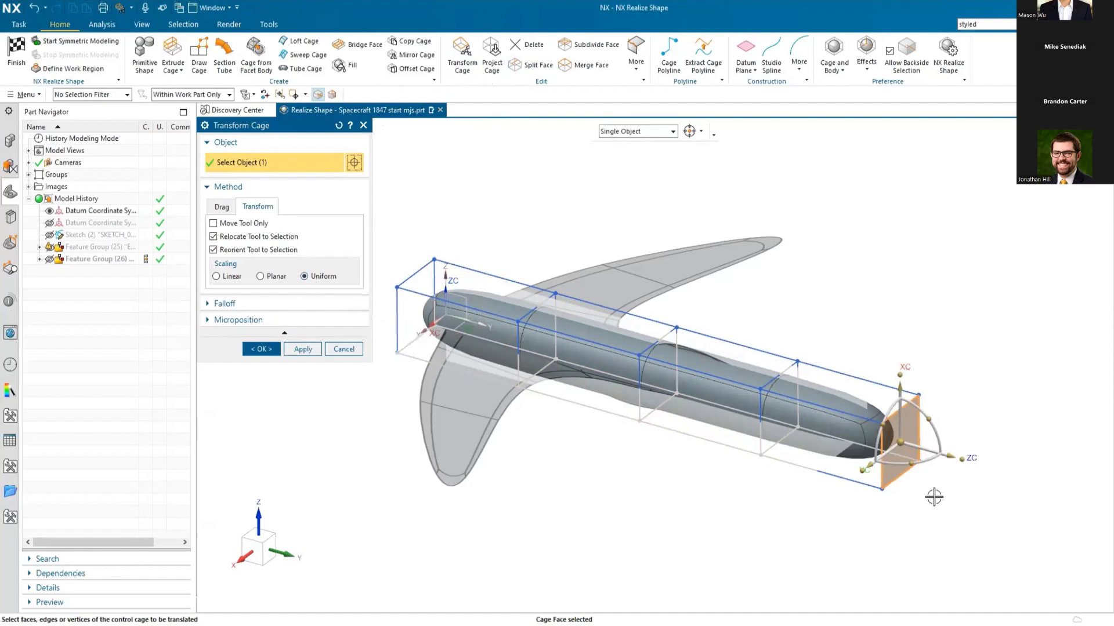
scroll(934, 498, "up", 5)
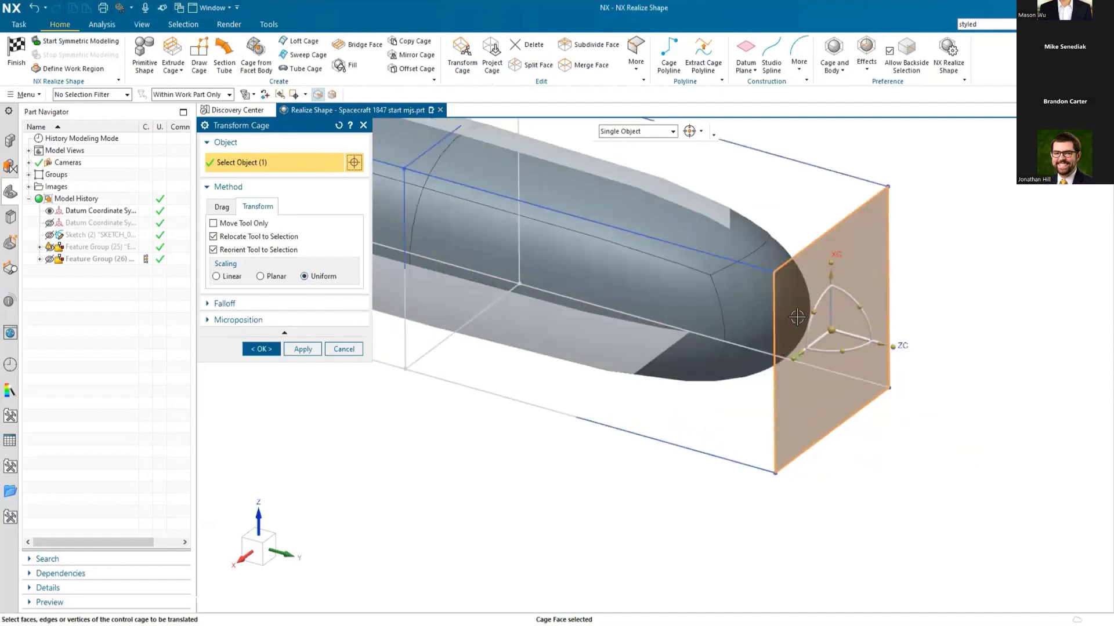
left_click_drag(792, 358, 896, 319)
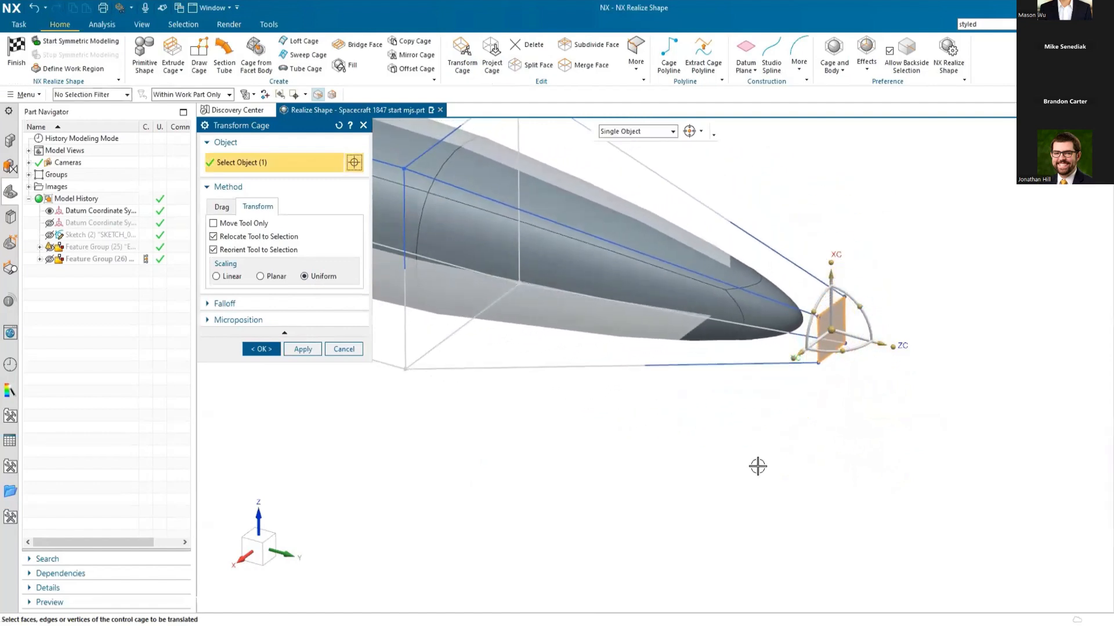
Step: In the side view, lower the +Y end face and pull it back along Y toward the body to match the reference fuselage
scroll(795, 503, "down", 2)
middle_click_drag(667, 497, 708, 473)
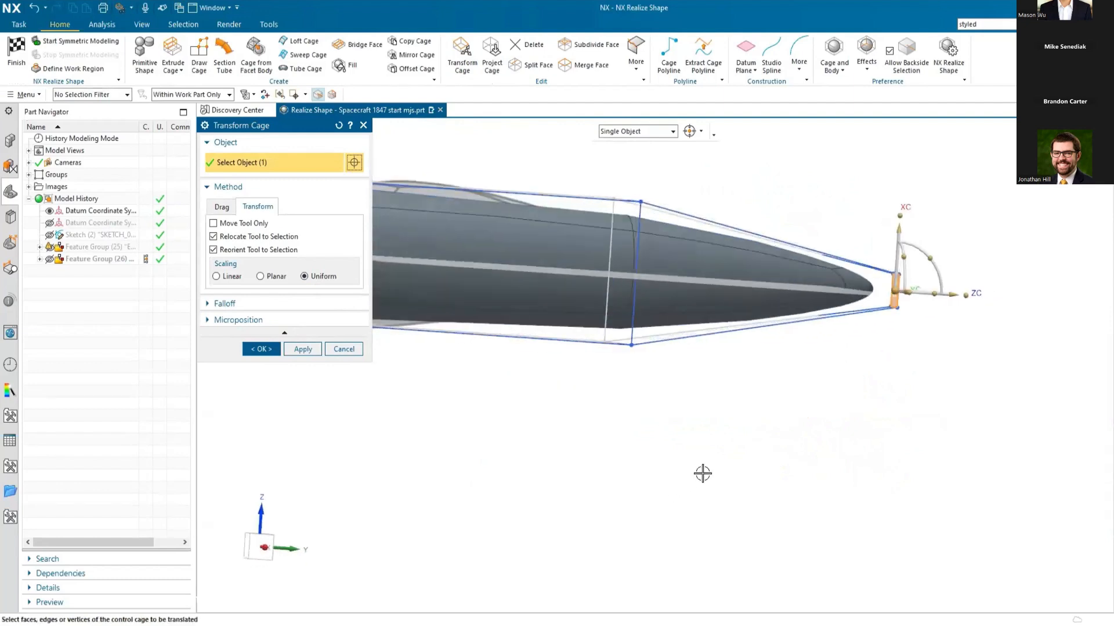
key("F8")
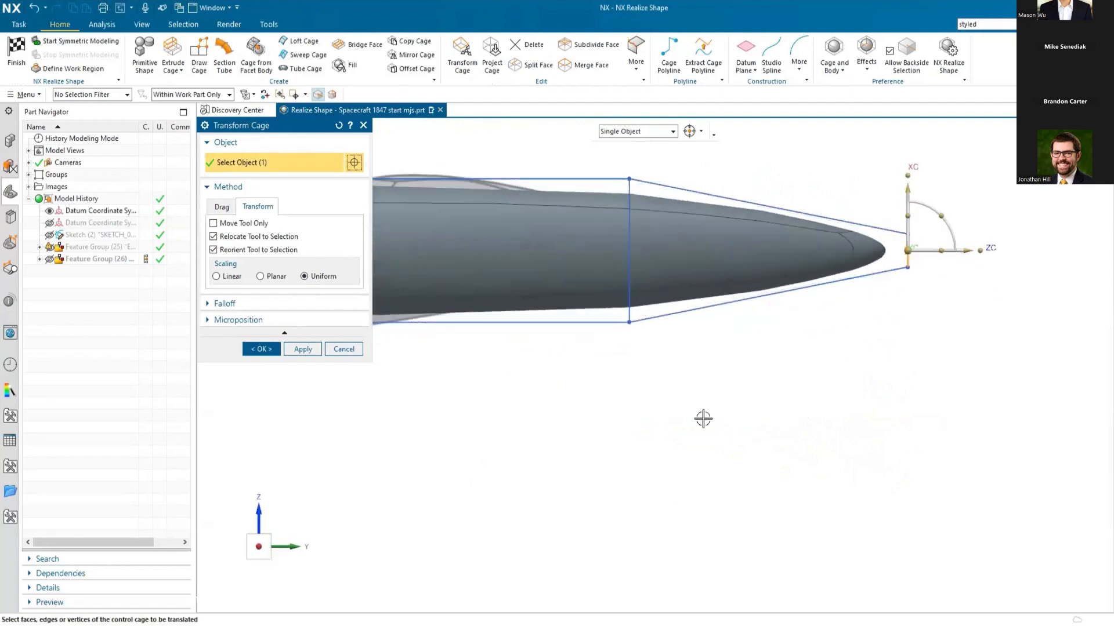
left_click_drag(909, 201, 909, 264)
left_click_drag(967, 321, 894, 322)
left_click_drag(838, 263, 837, 227)
scroll(947, 381, "down", 1)
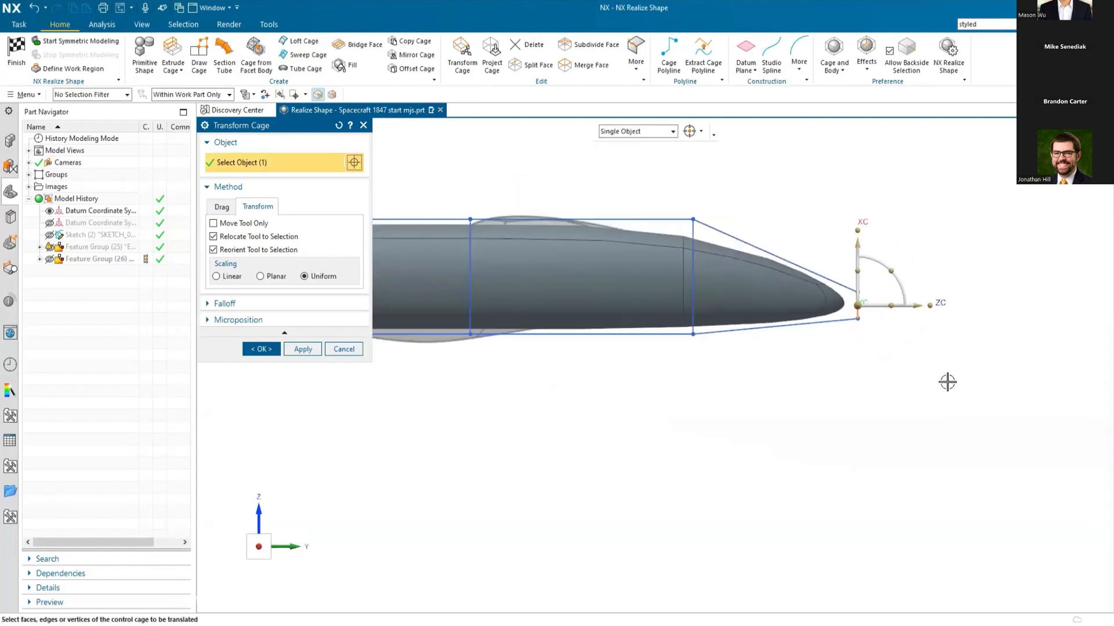
left_click(302, 349)
Step: Scale down the intermediate cage section nearest the +Y end about its centre to follow the reference shape
left_click_drag(721, 195, 642, 408)
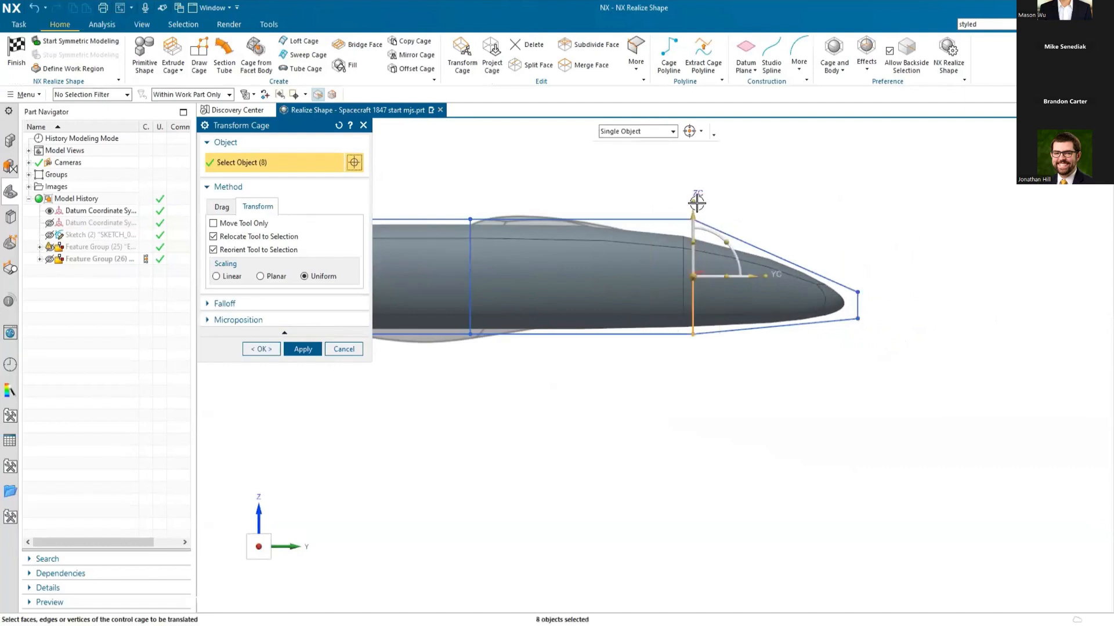
left_click_drag(694, 204, 692, 233)
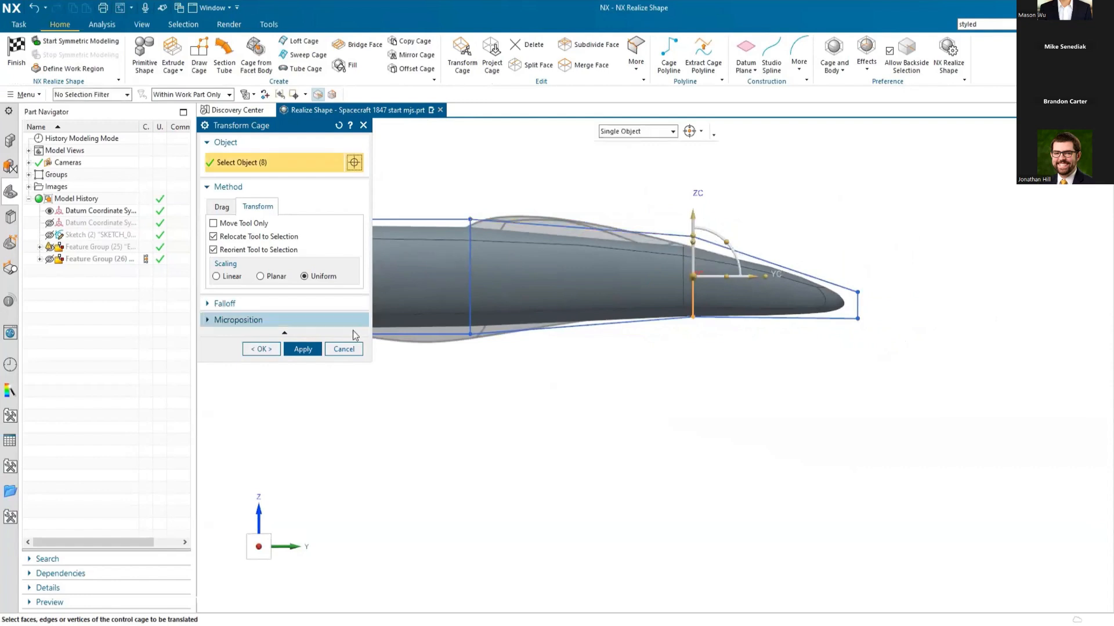
left_click(303, 349)
Step: Shift the middle cage section slightly in +Y, and move the section nearest the -Y end farther in +Y toward it
scroll(872, 423, "down", 3)
scroll(574, 441, "up", 6)
left_click_drag(801, 163, 736, 360)
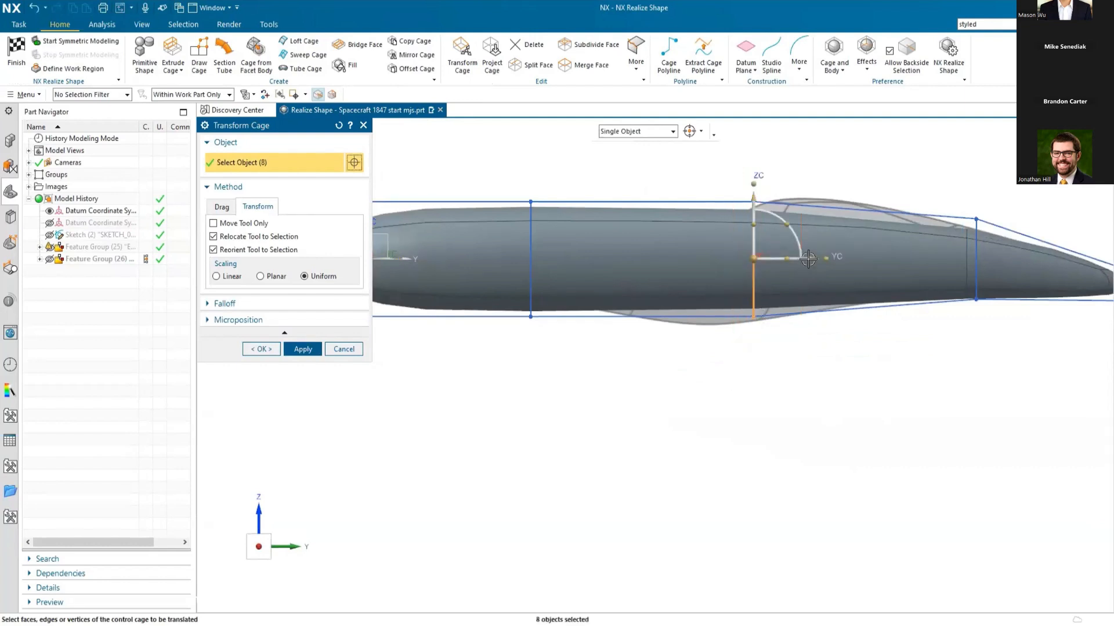
mouse_move(823, 258)
left_mouse_down()
mouse_move(805, 256)
mouse_move(834, 254)
mouse_move(819, 254)
left_mouse_up()
left_click(303, 349)
left_click_drag(496, 354, 665, 252)
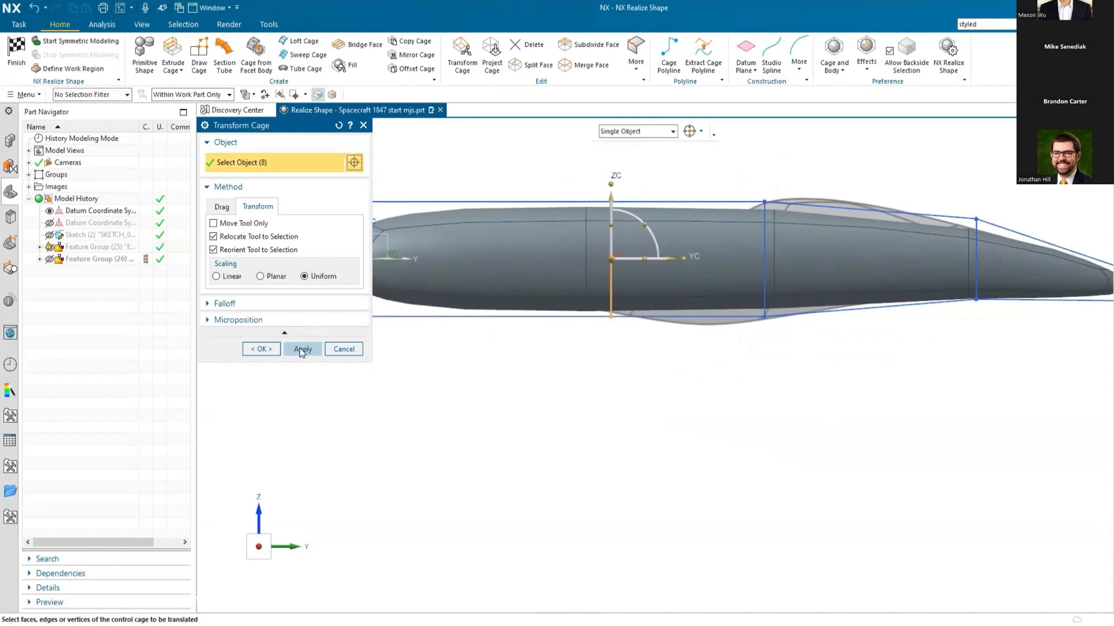
left_click(303, 349)
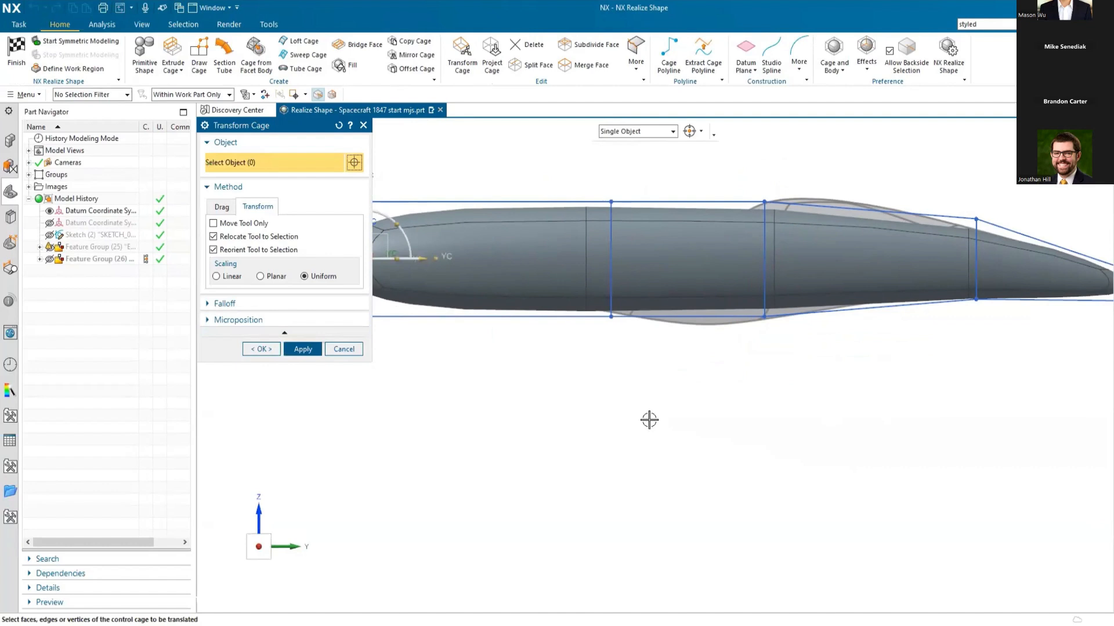
Step: Lower the upper cage edges and vertices between the -Y end and the first intermediate section
scroll(649, 420, "down", 1)
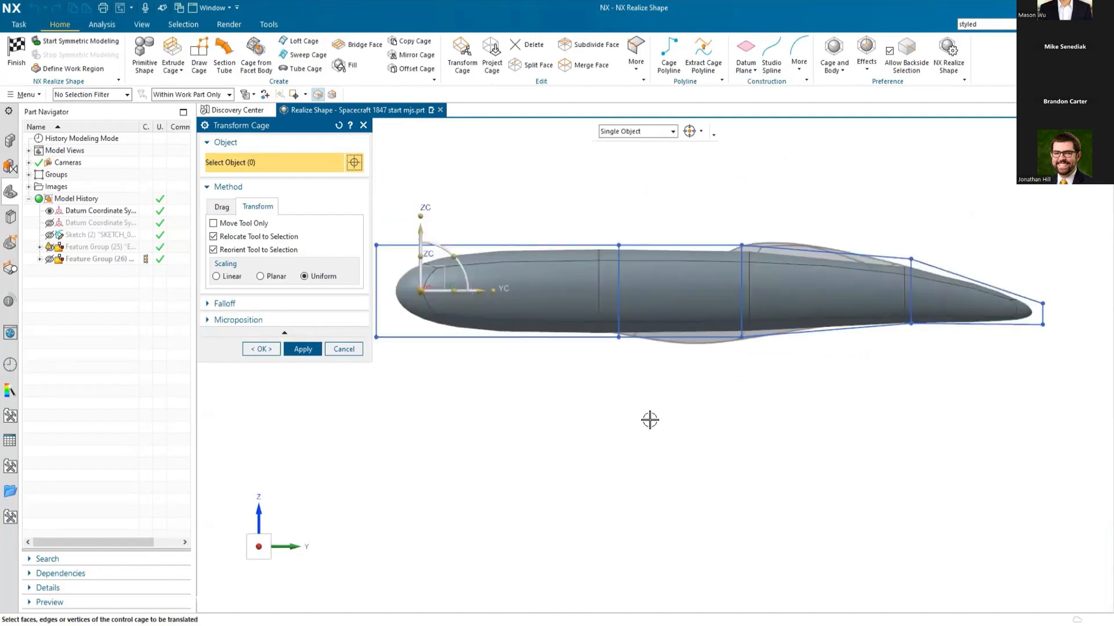
scroll(795, 417, "down", 1)
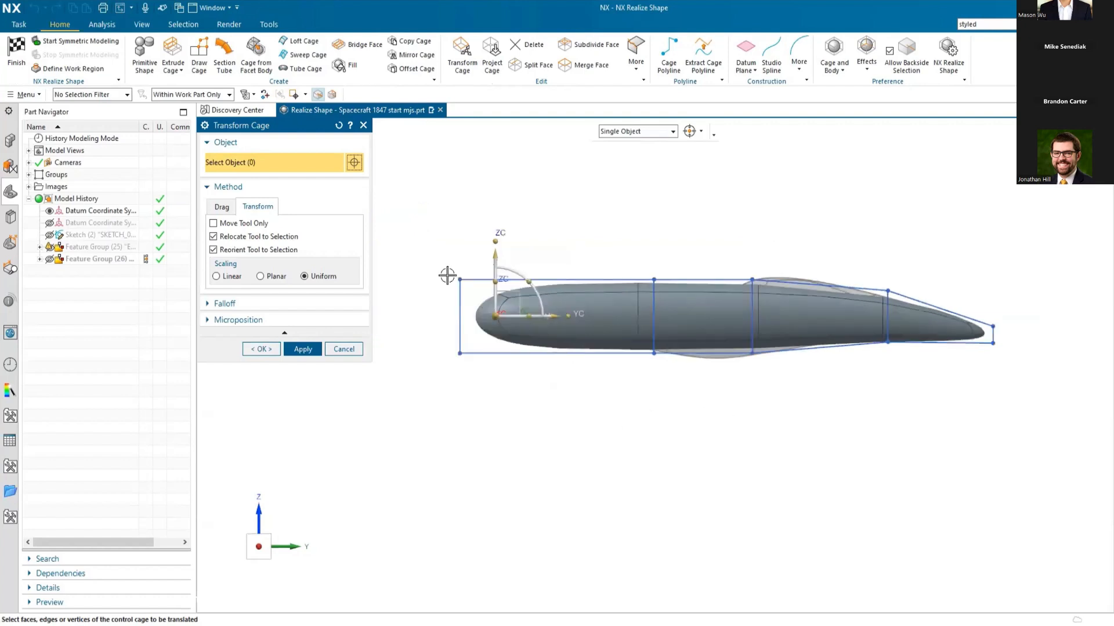
left_click_drag(432, 255, 571, 284)
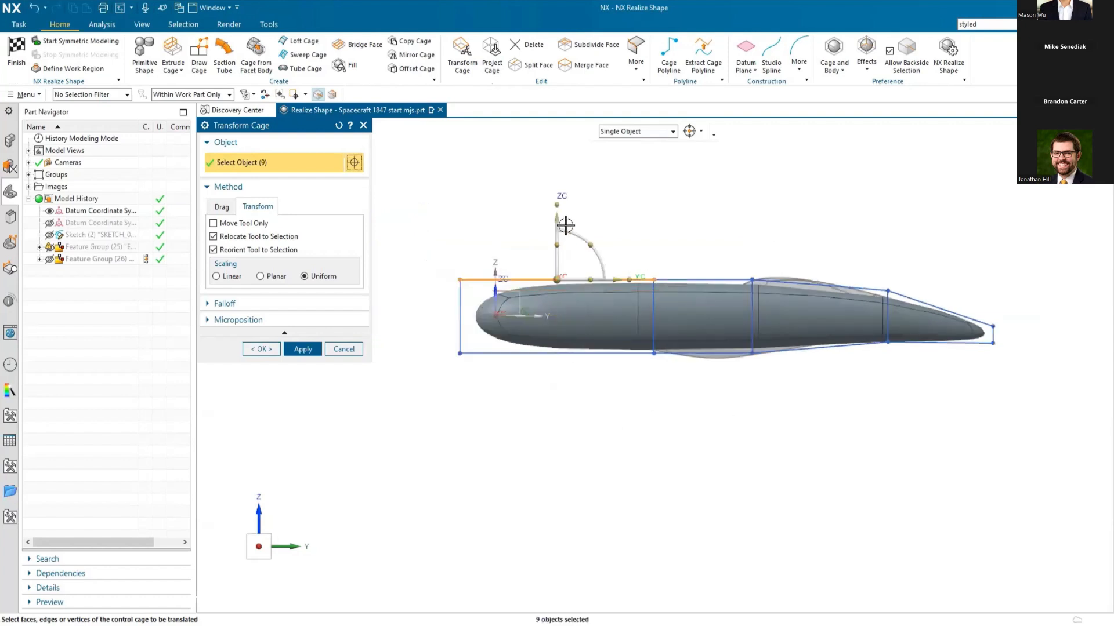
left_click_drag(554, 222, 551, 239)
left_click(314, 348)
Step: Raise the lower cage edges and vertices between the -Y end and the first intermediate section to slim that end
left_click_drag(408, 372, 685, 333)
left_click_drag(556, 293, 559, 276)
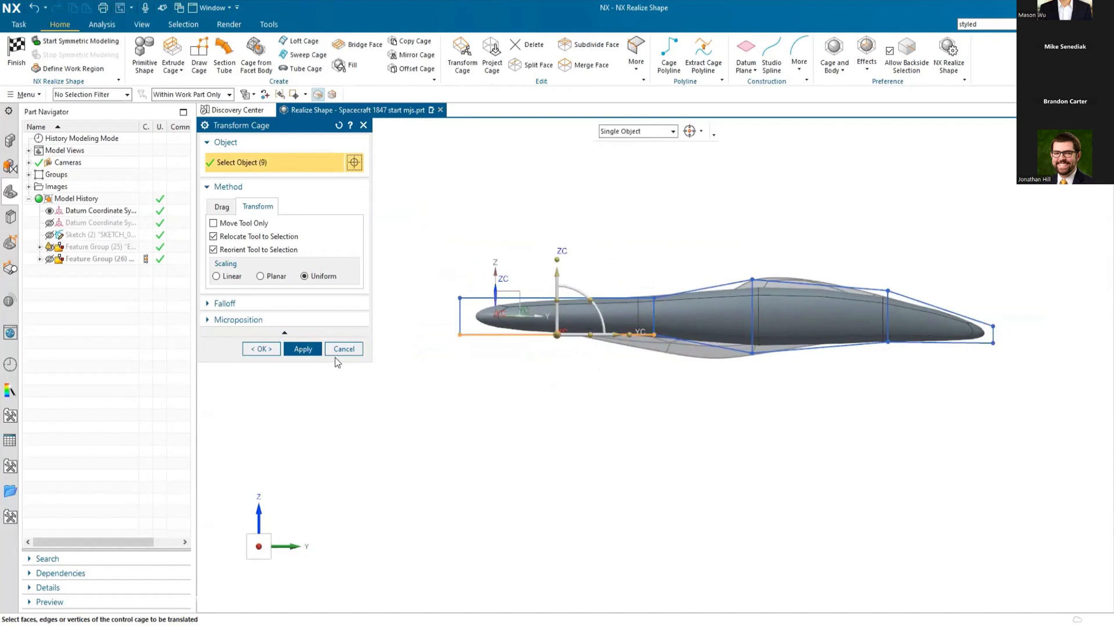
left_click(303, 349)
Step: Move the bottom edge of the cage section nearest the -Y end down to the reference underside
scroll(751, 388, "up", 2)
left_click_drag(562, 348, 637, 290)
left_click_drag(596, 246, 592, 273)
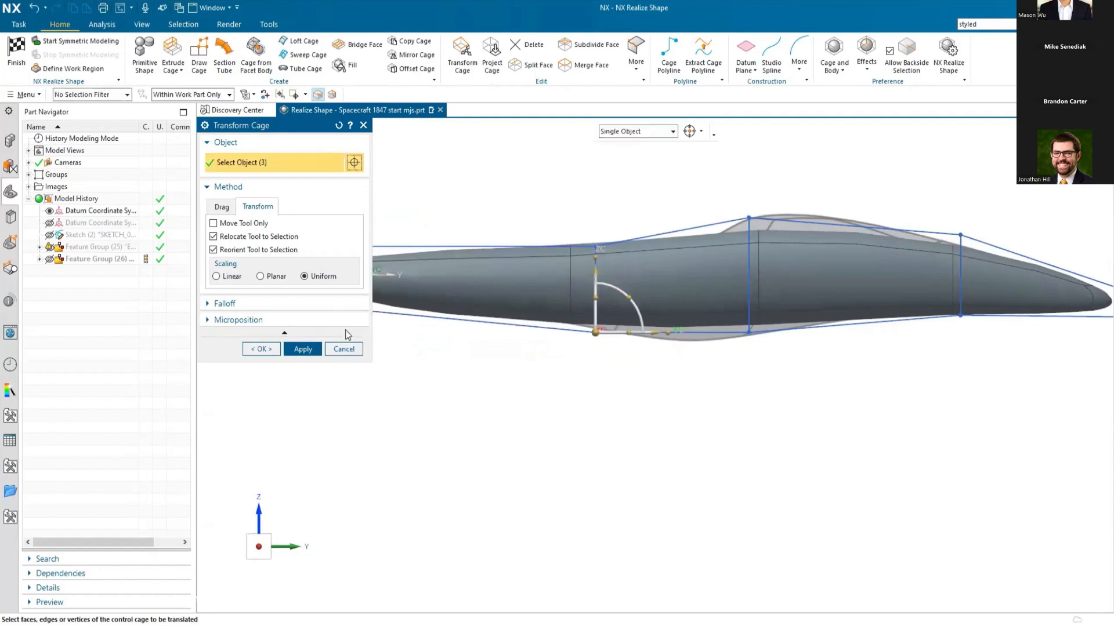
left_click(303, 349)
Step: Lower the bottom edge of the middle cage section to match the reference belly, and finish the cage transform
left_click_drag(728, 371, 783, 336)
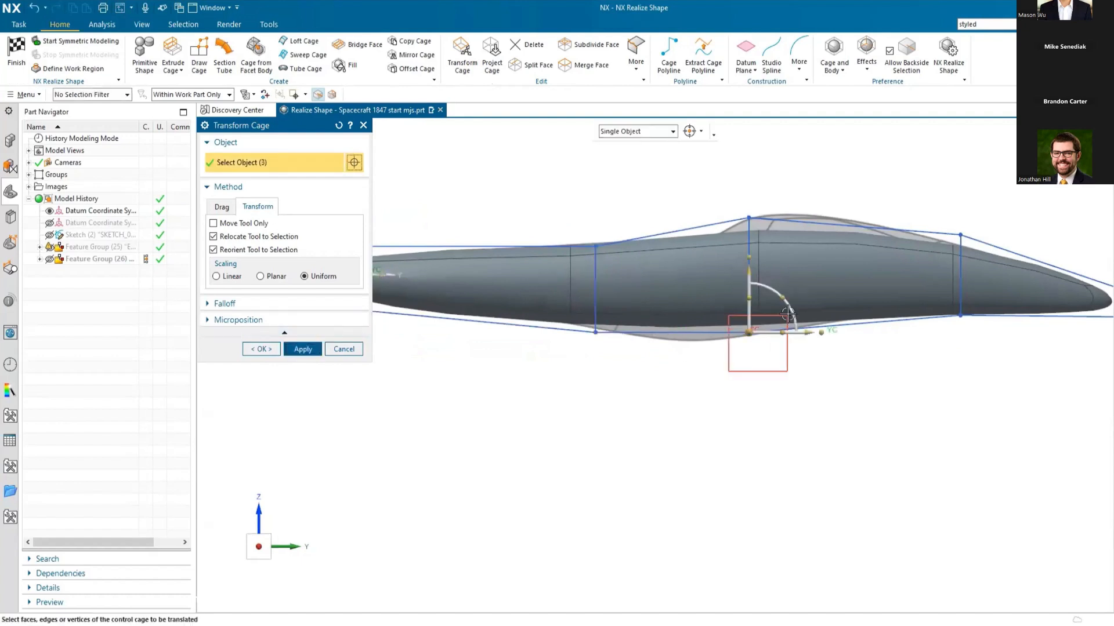
left_click_drag(741, 293, 740, 305)
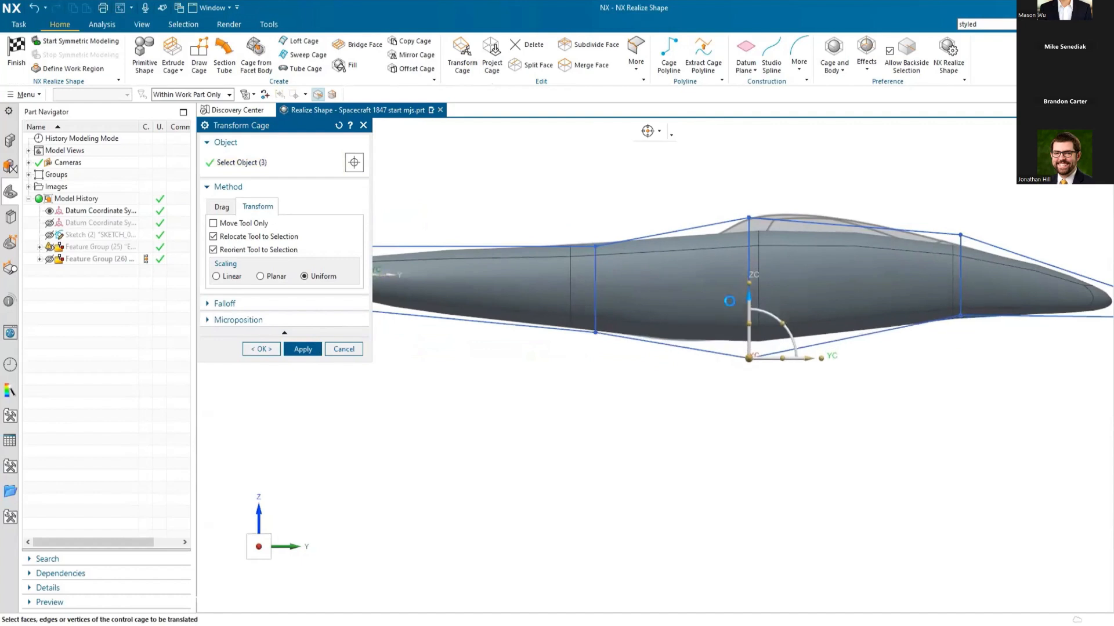
left_click(261, 349)
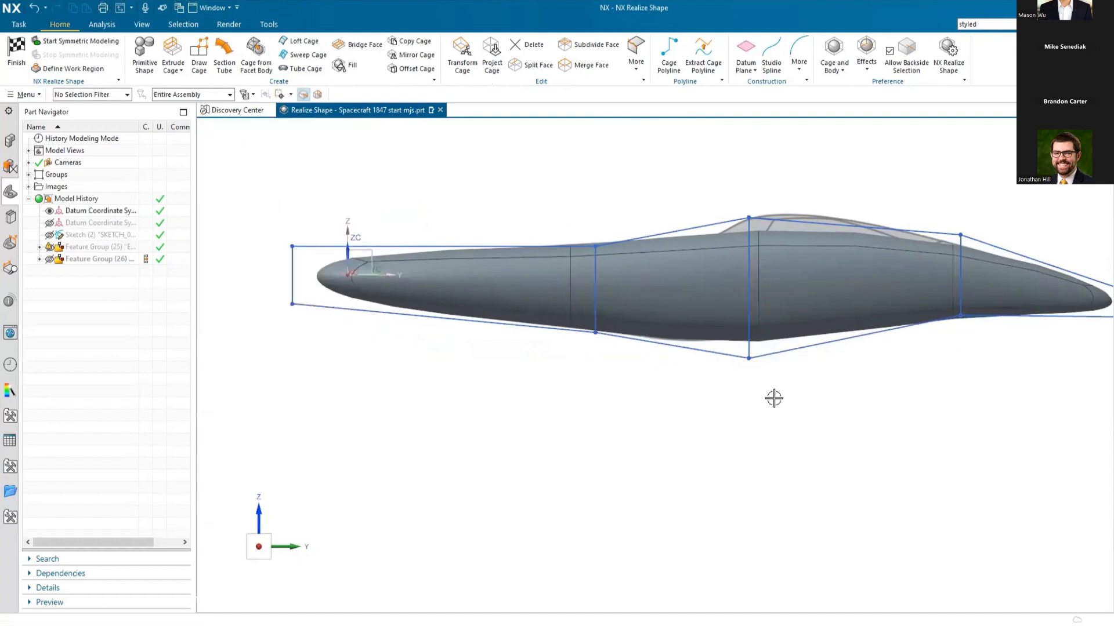
Step: Extrude the side cage face nearest the -Y end outward along +X, just past the reference wing tip, to form a wing
scroll(766, 392, "down", 2)
middle_click_drag(783, 394, 753, 410)
middle_click_drag(753, 416, 750, 416)
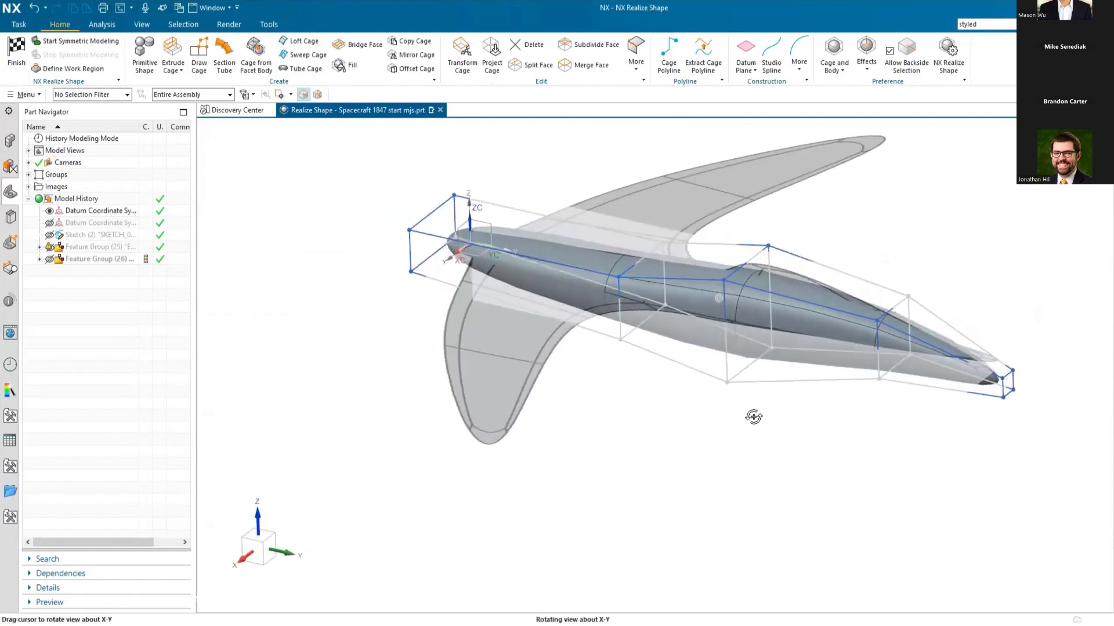
left_click(172, 53)
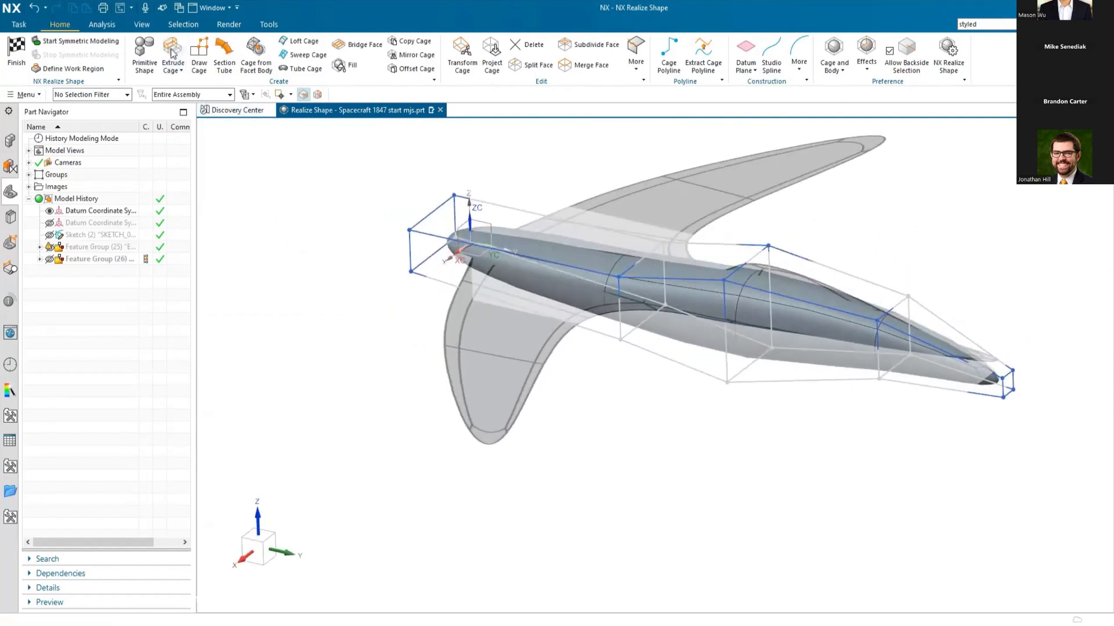
left_click(511, 277)
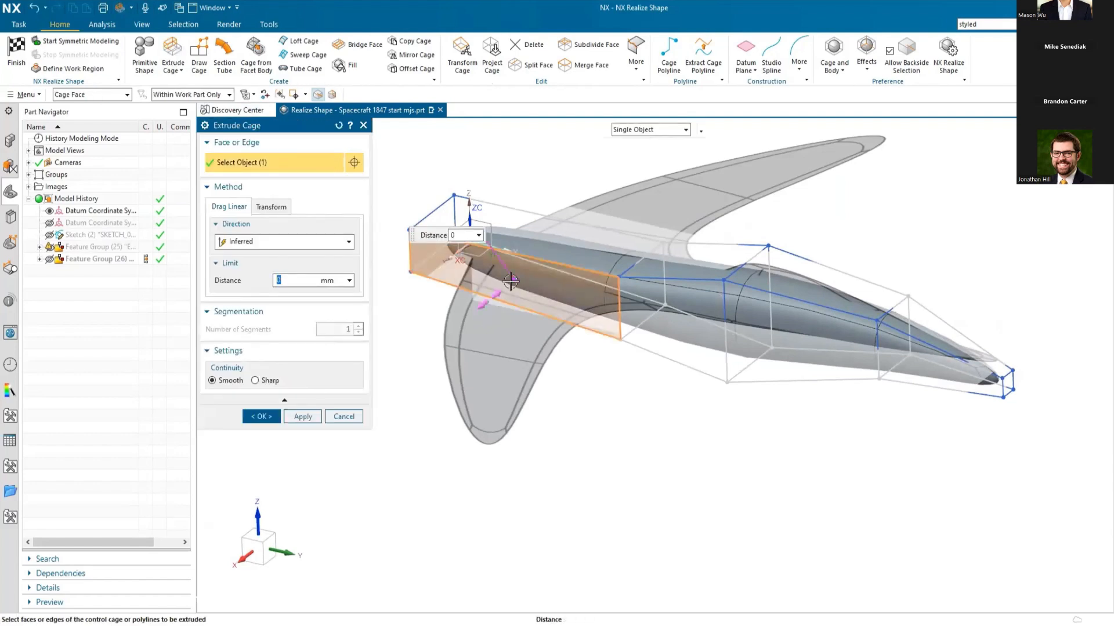
left_click_drag(513, 279, 446, 511)
scroll(645, 393, "down", 2)
middle_click_drag(461, 241, 508, 259)
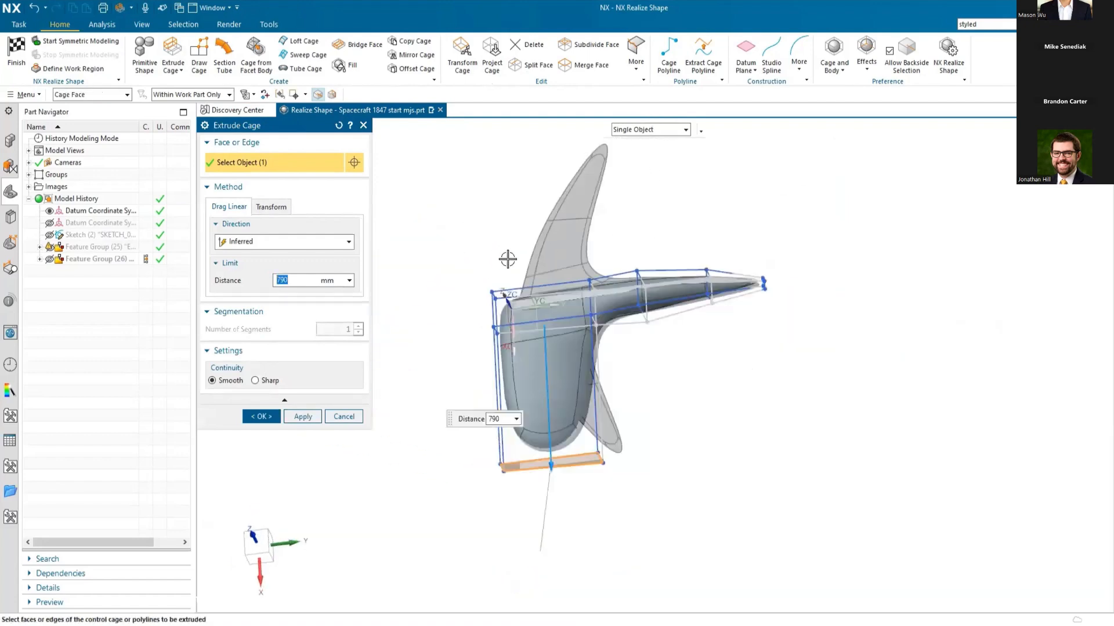
middle_click_drag(686, 416, 543, 474)
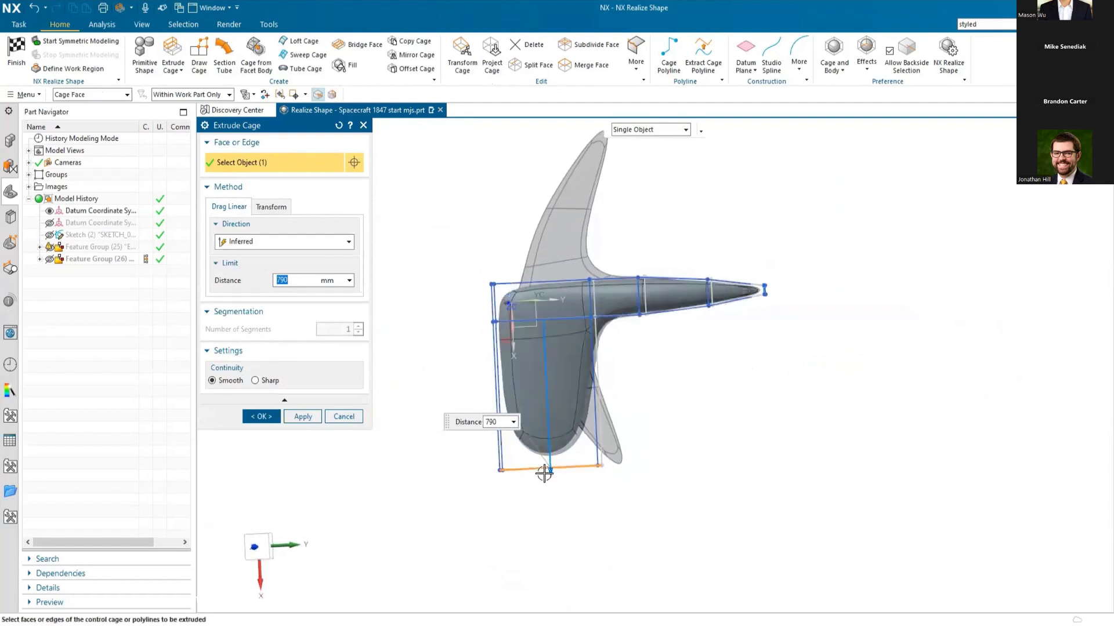
left_click_drag(546, 473, 551, 493)
left_click(259, 416)
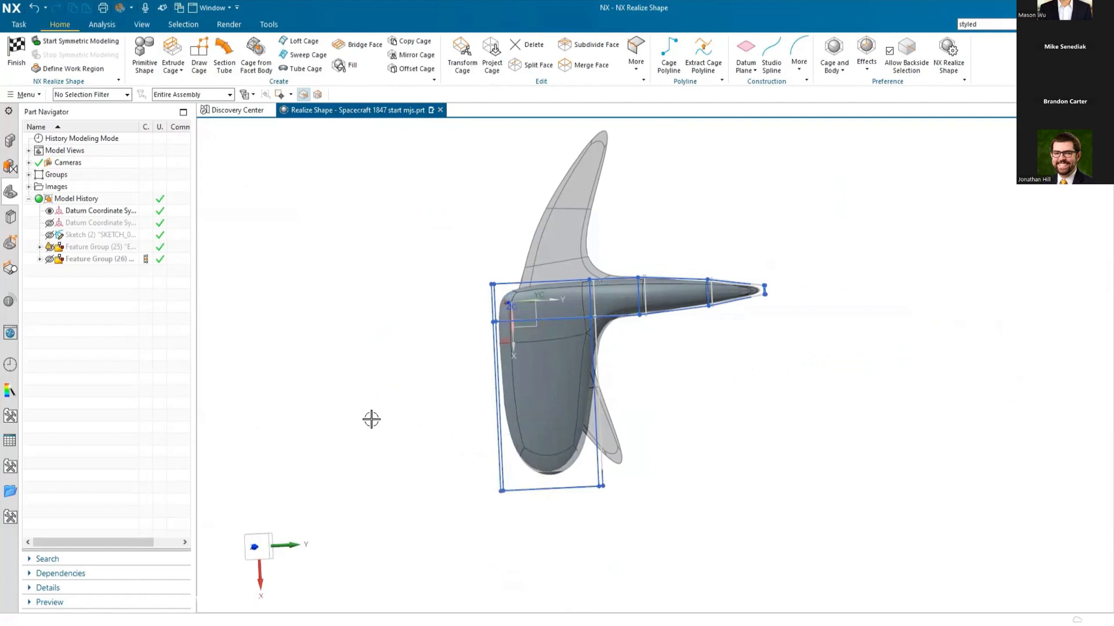
Step: Scale down the wing's end cage face to taper the wing toward its tip
middle_click_drag(701, 490, 684, 432)
scroll(371, 350, "up", 3)
left_click(462, 55)
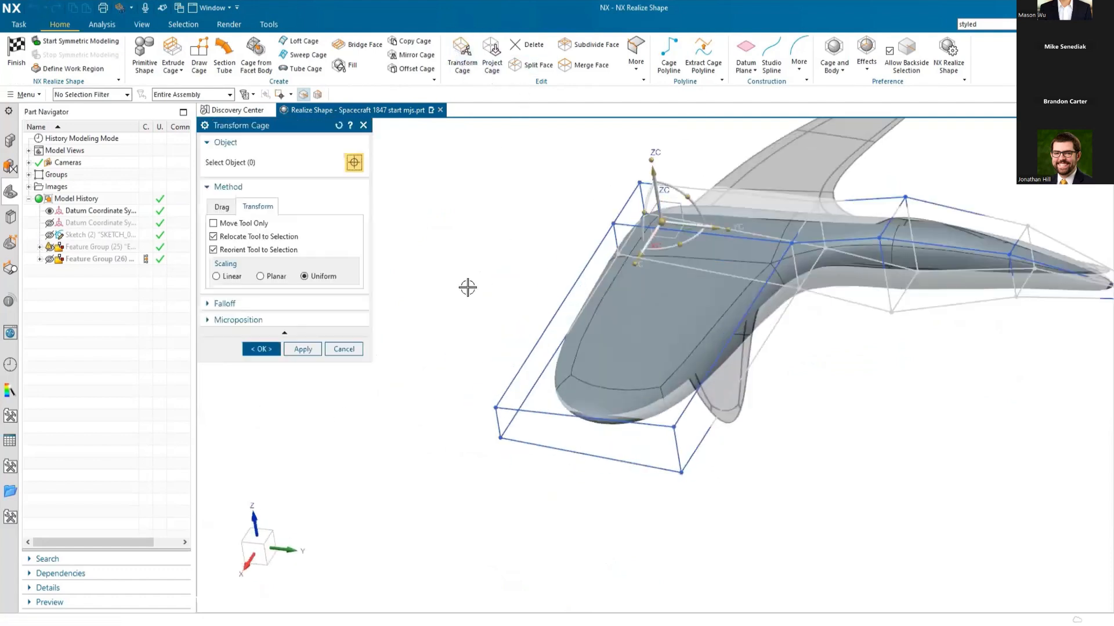
left_click(641, 439)
left_click_drag(641, 447, 606, 436)
middle_click_drag(475, 402, 497, 428)
key("F8")
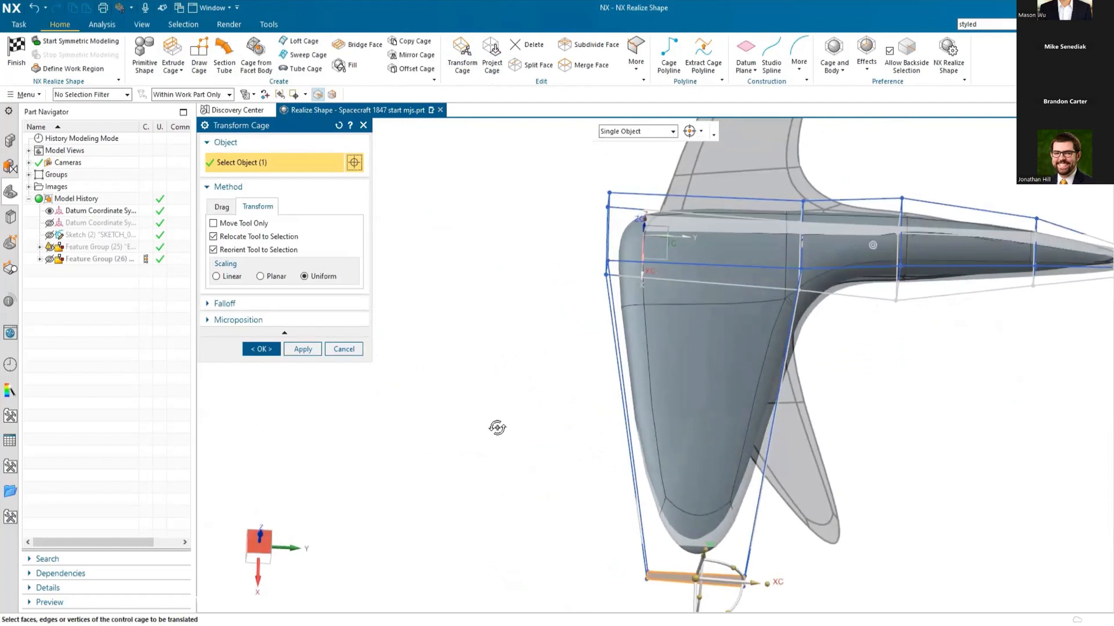
scroll(478, 392, "down", 1)
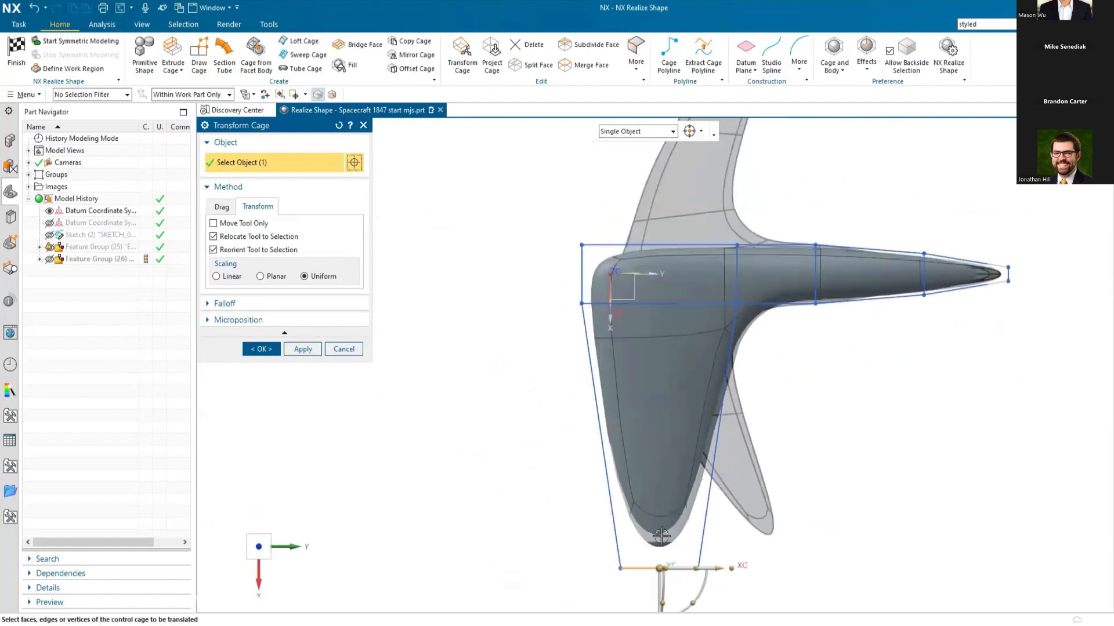
Step: Sweep the wing's end cage face toward +Y, narrow it further, and adjust its X and Y position to the reference wing tip
left_click_drag(714, 566, 847, 529)
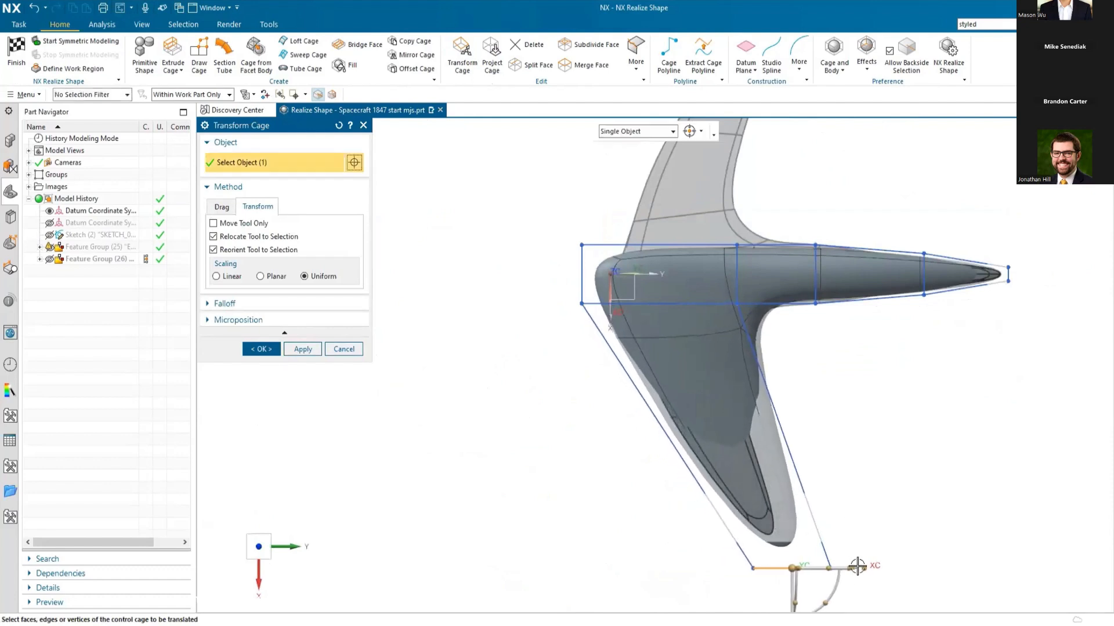
left_click_drag(864, 569, 833, 567)
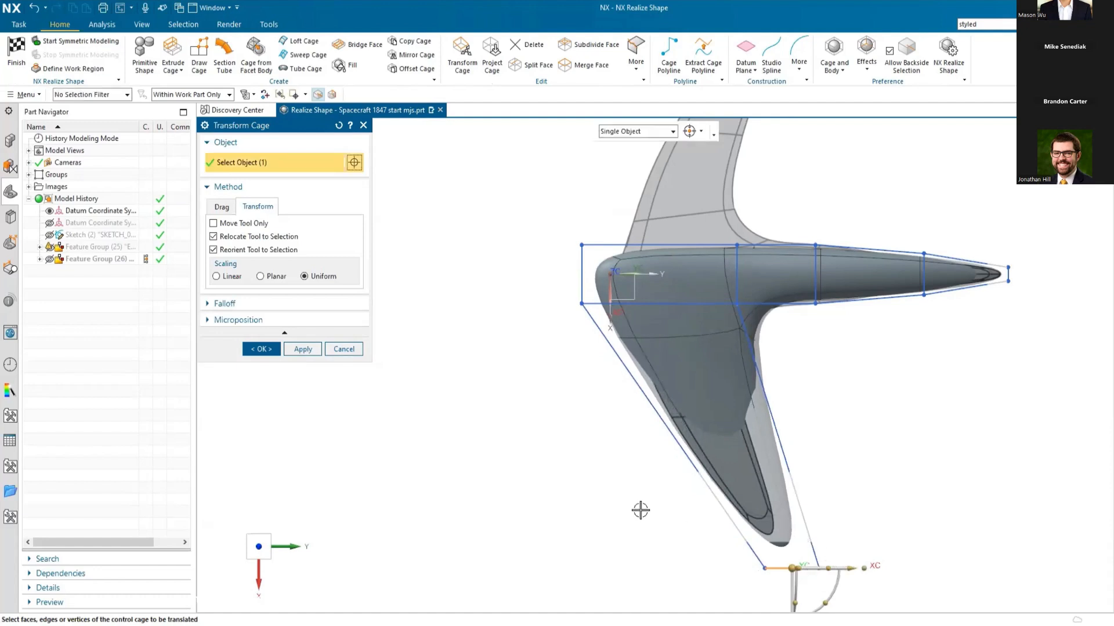
scroll(630, 509, "down", 2)
middle_click_drag(631, 518, 622, 464, "shift")
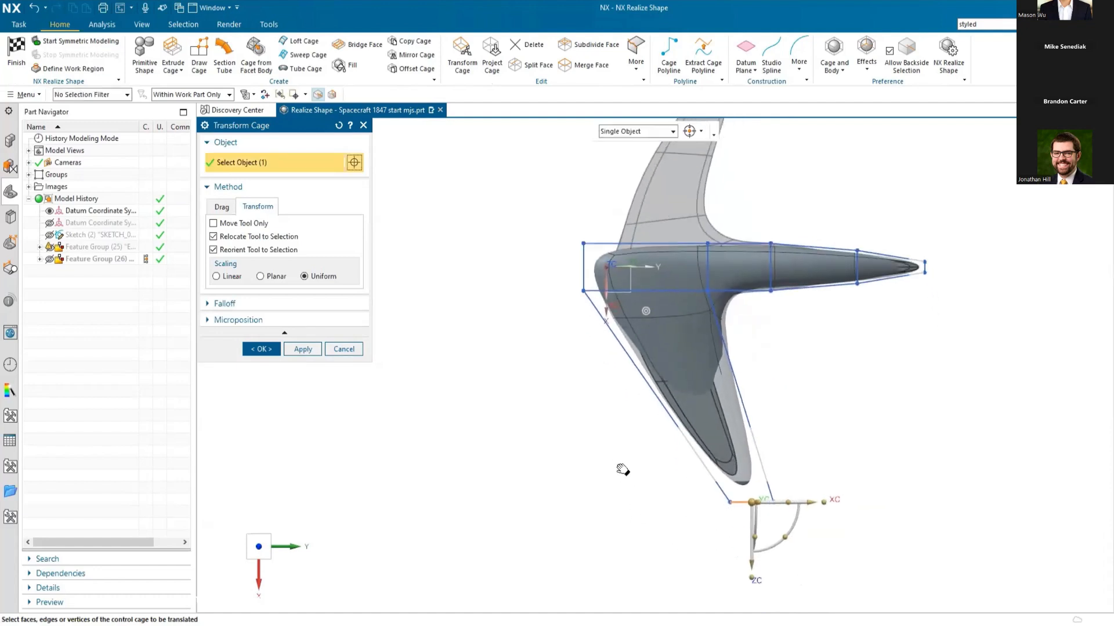
left_click_drag(750, 556, 746, 550)
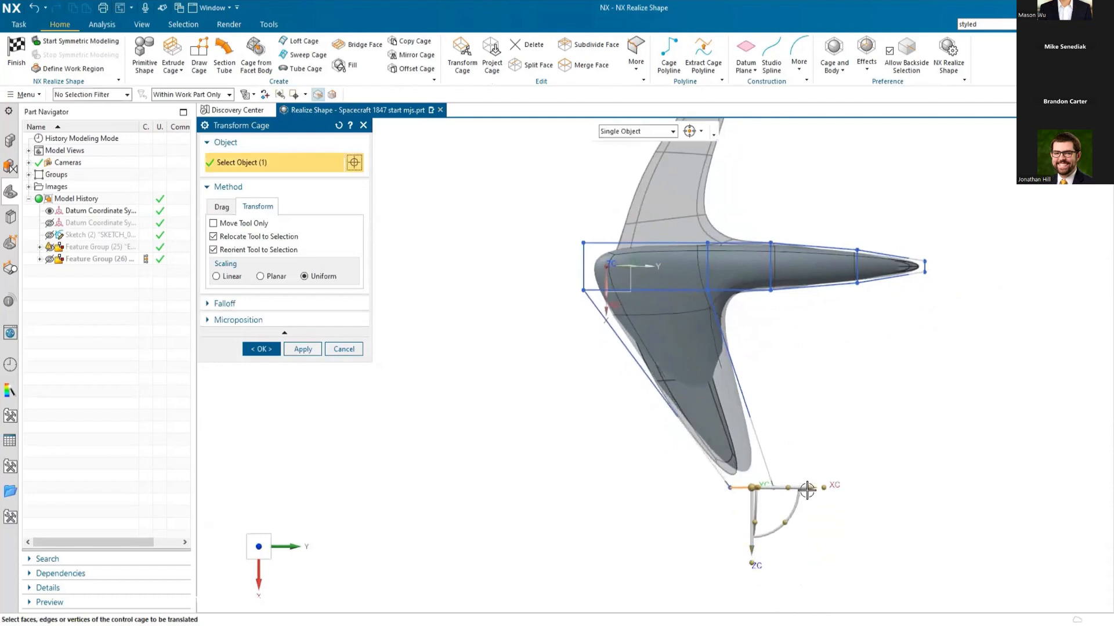
left_click_drag(806, 489, 793, 489)
left_click(303, 349)
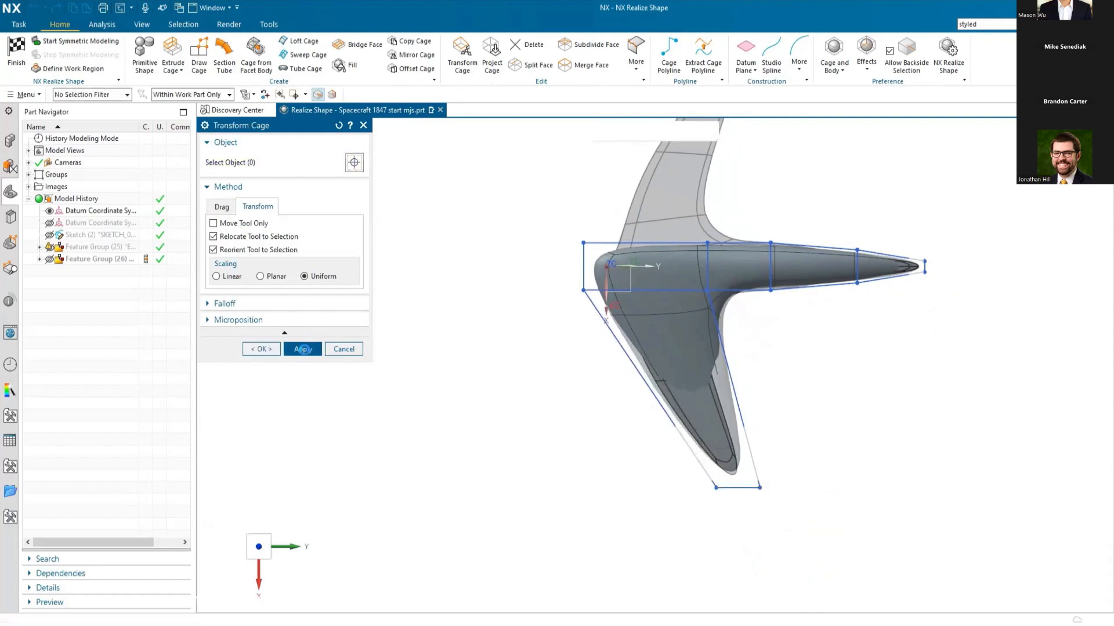
middle_click_drag(502, 533, 537, 497)
middle_click_drag(837, 310, 743, 373, "shift")
scroll(665, 467, "up", 2)
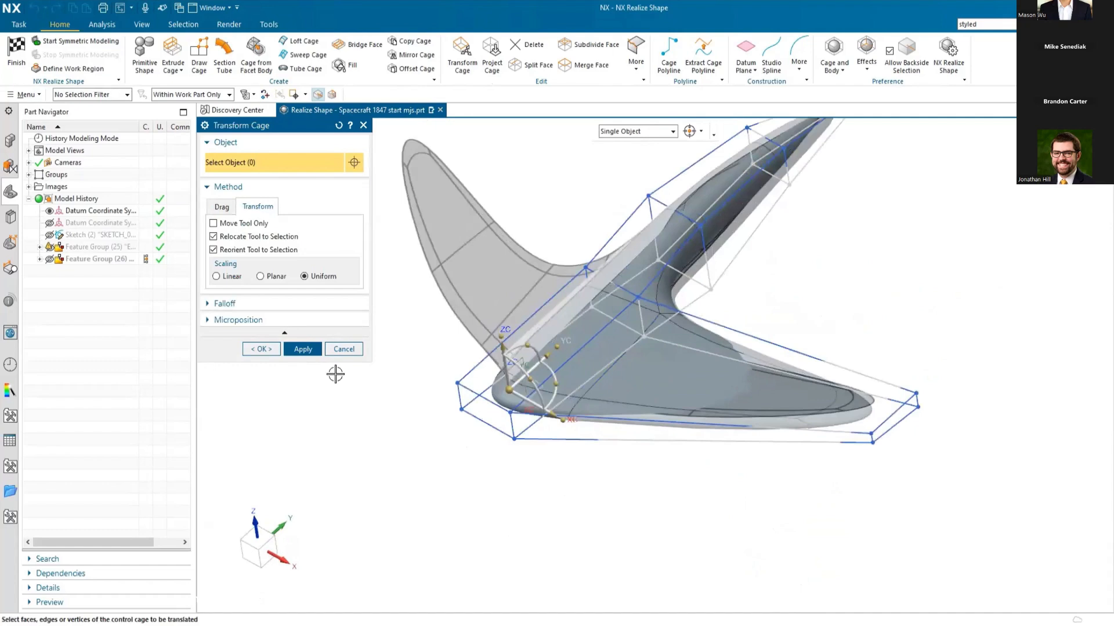
left_click(260, 350)
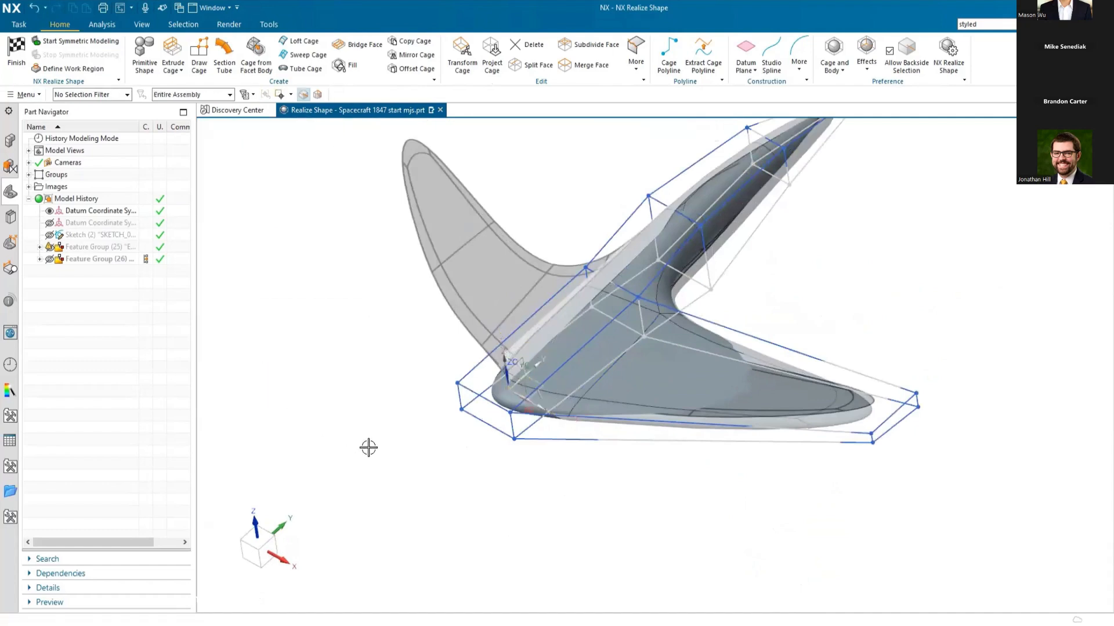
Step: Start symmetric modeling about the YZ plane to mirror the wing to the other side
middle_click_drag(375, 454, 405, 456)
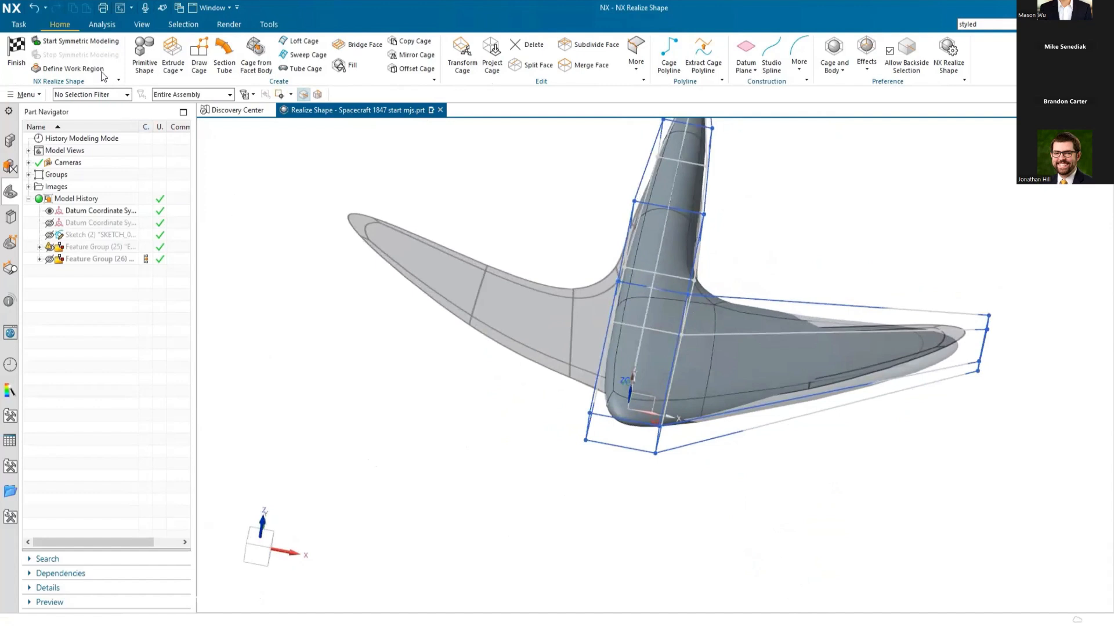
left_click(75, 40)
middle_click_drag(679, 533, 570, 410)
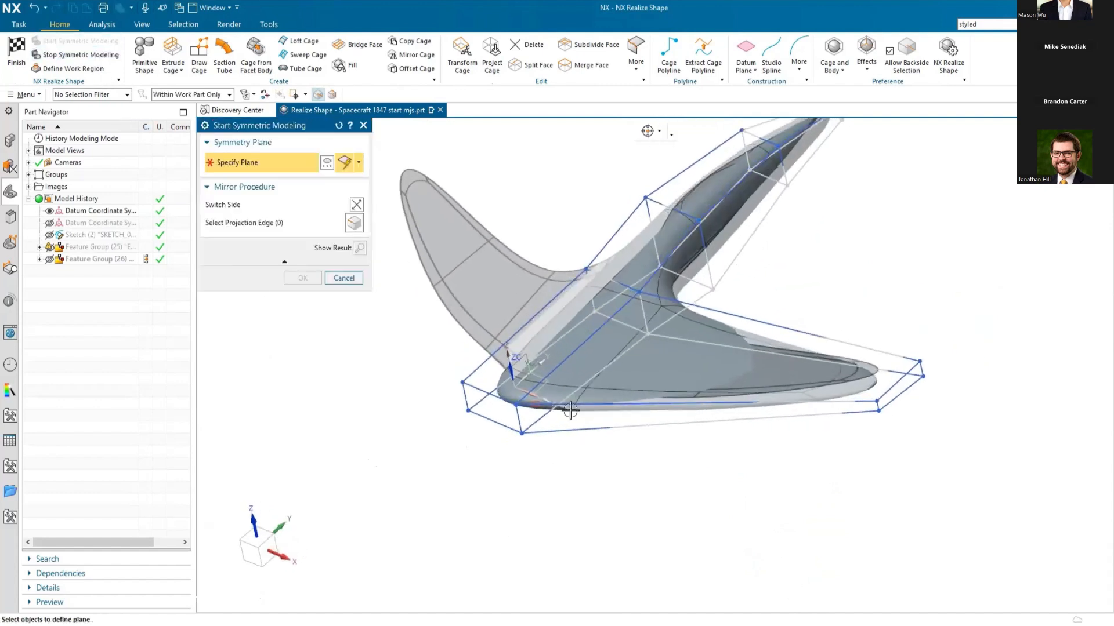
left_click(523, 354)
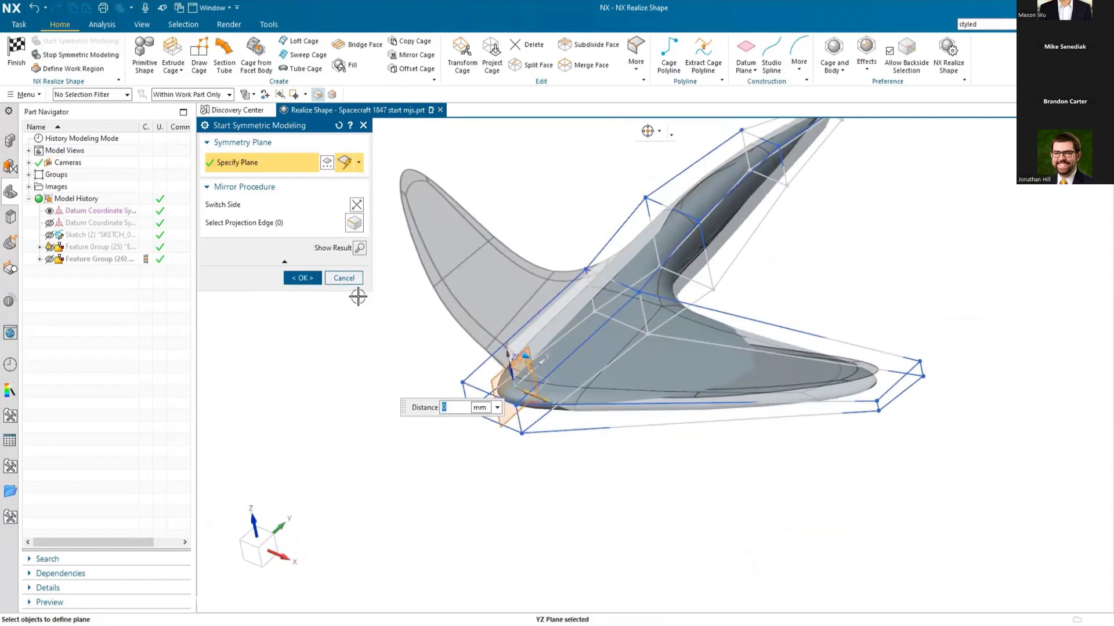
left_click(303, 277)
middle_click_drag(375, 447, 395, 462)
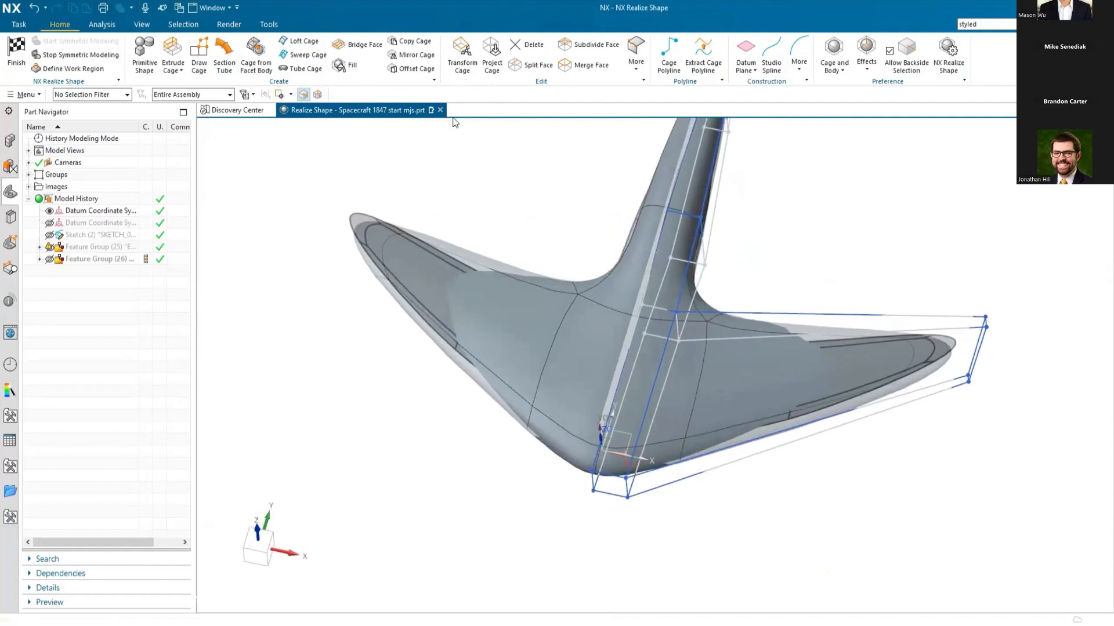
Step: Split the loop of four wing cage faces uniformly with 1 split, using the long trailing edge as the reference edge
left_click(532, 64)
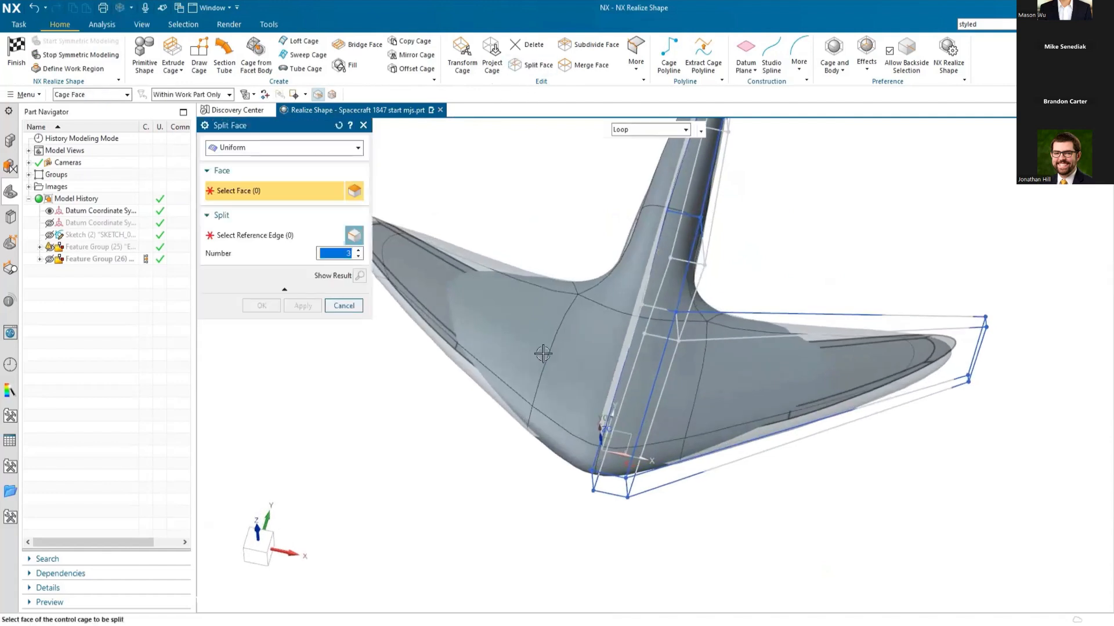
left_click(869, 323)
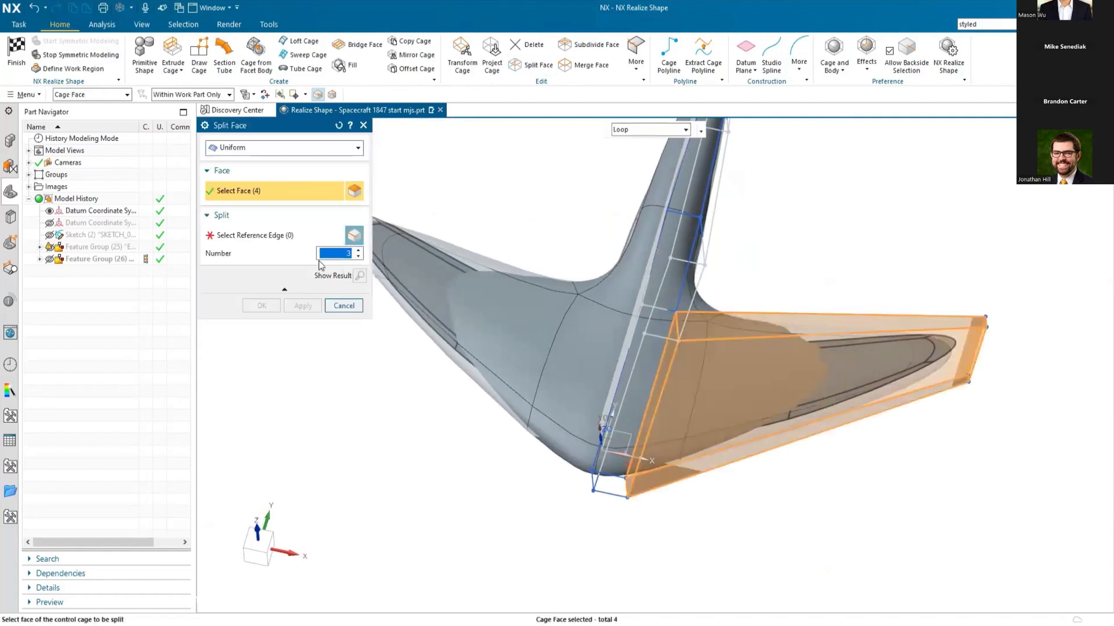
left_click(265, 239)
left_click(874, 313)
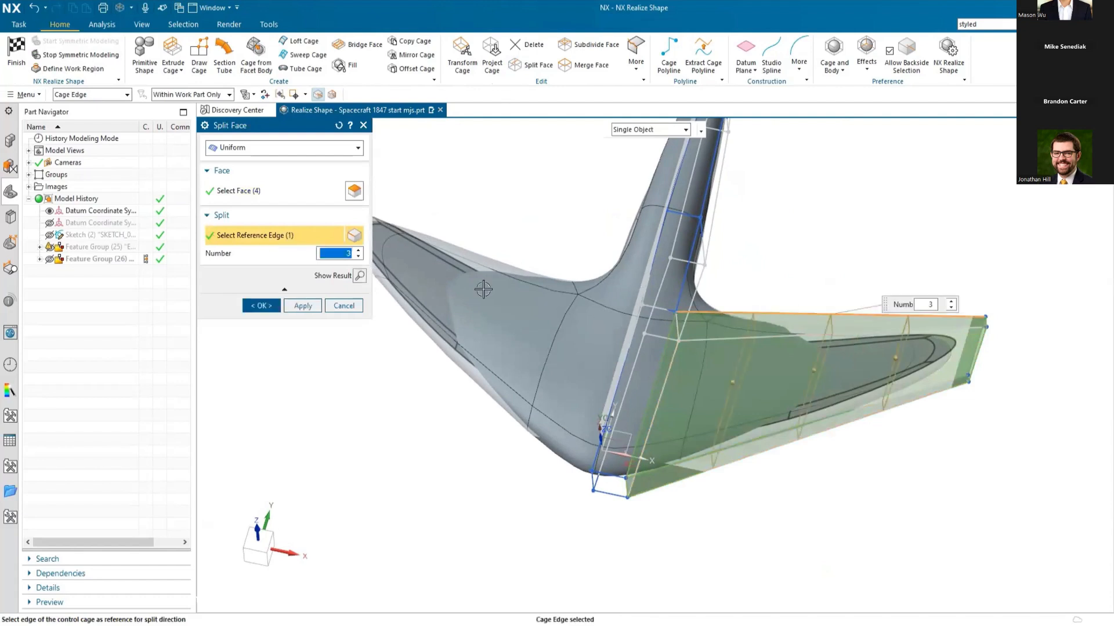
left_click(359, 257)
left_click(357, 255)
left_click(275, 301)
Step: Move the trailing-side cage points at the wing's mid-span split inward and toward -Y, close to the wing root
middle_click_drag(301, 390, 317, 413)
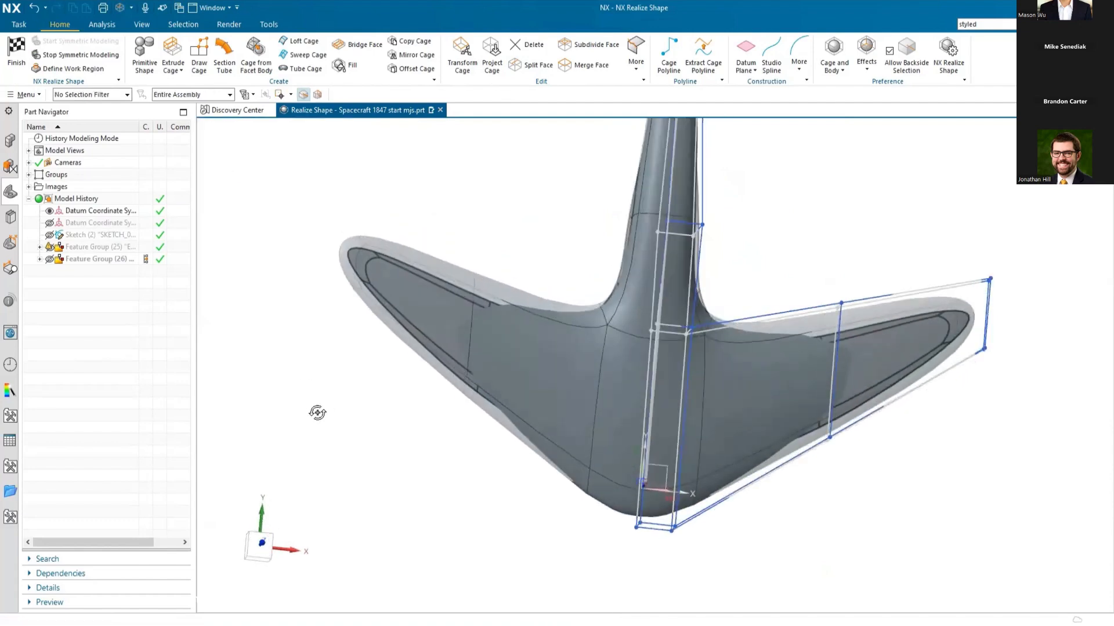
key("F8")
key("ctrl+f")
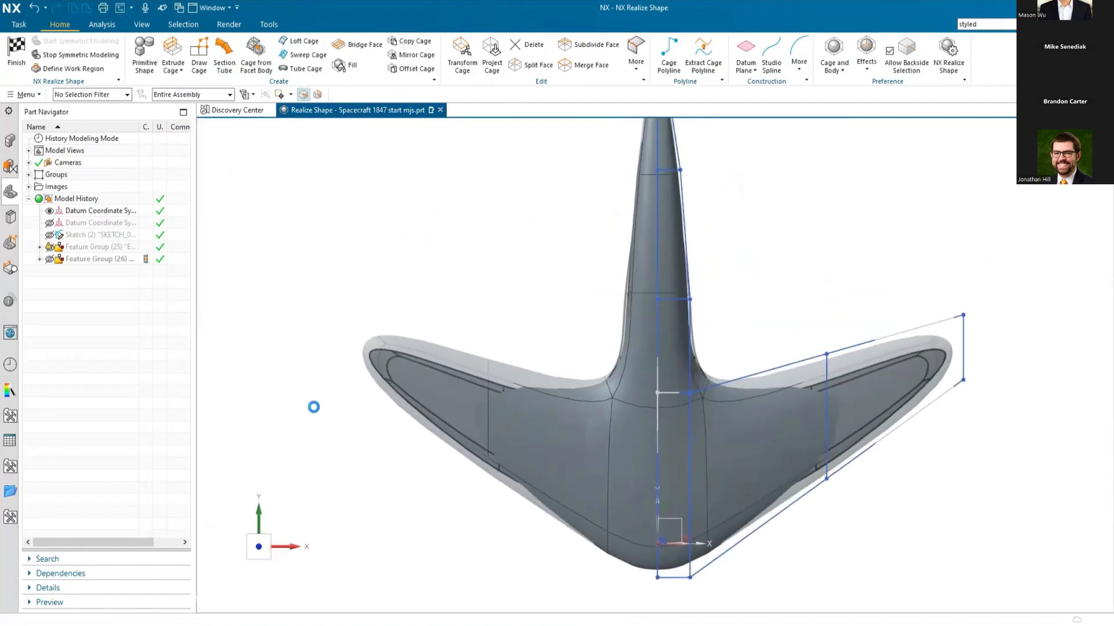
left_click(465, 73)
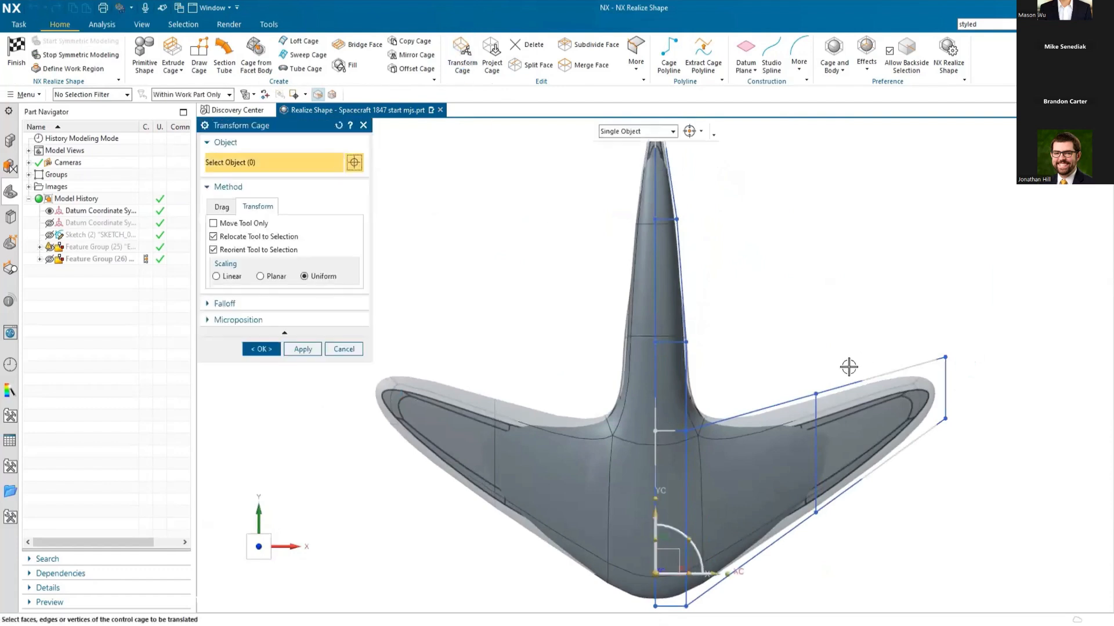
left_click(840, 404)
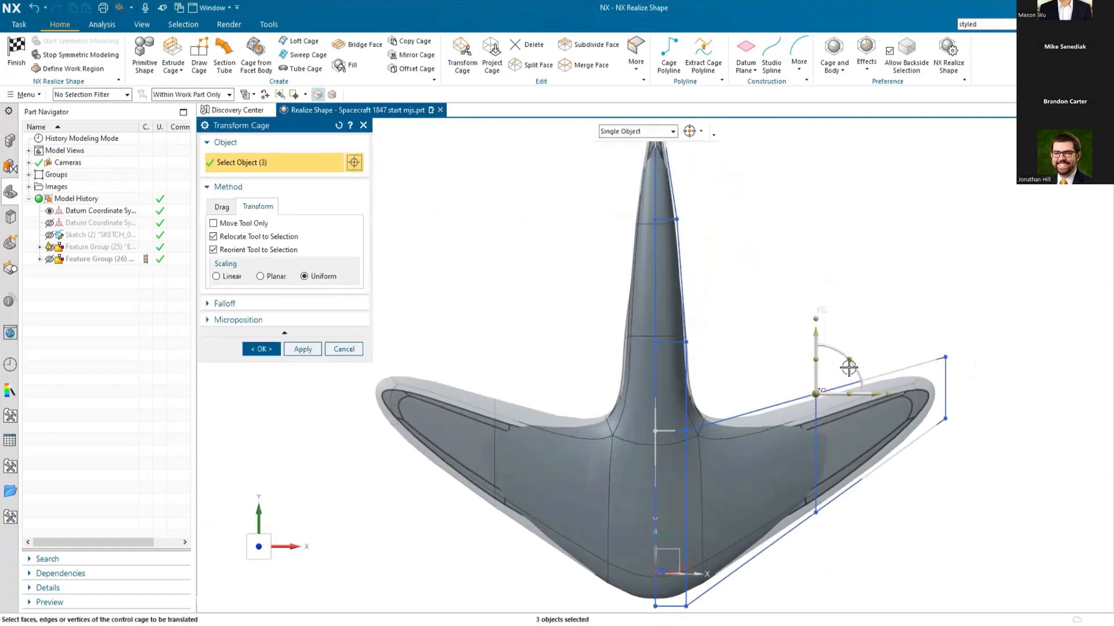
middle_click_drag(797, 387, 803, 390)
left_click_drag(817, 391, 721, 439)
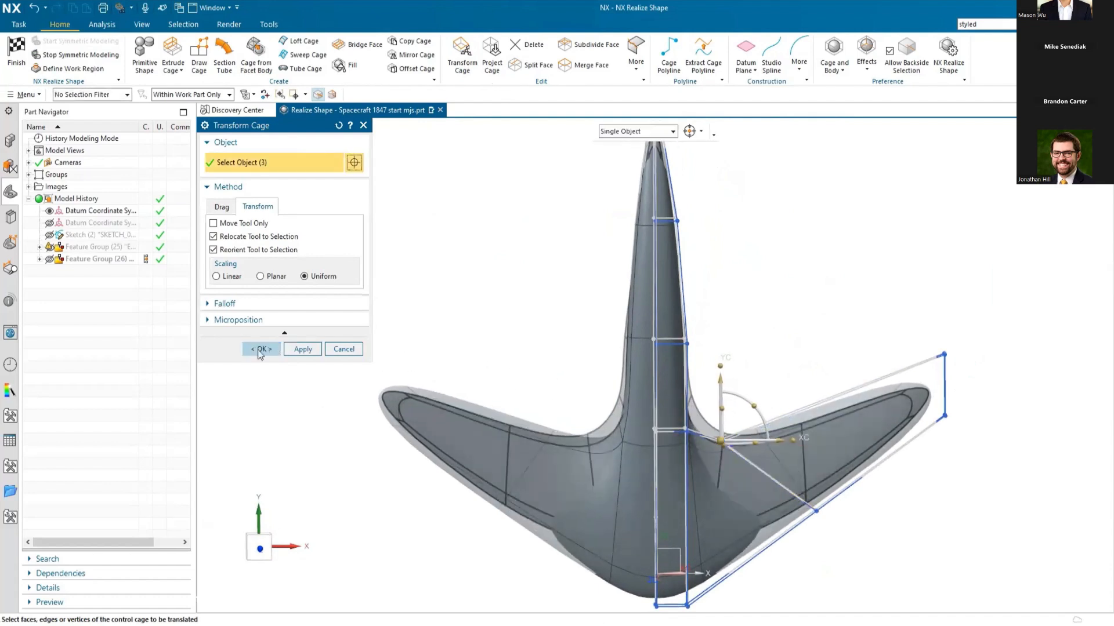
left_click(260, 349)
Step: Move the side cage points of the fuselage section just beyond the wing outward along X to widen the fuselage
middle_click_drag(399, 514, 390, 455)
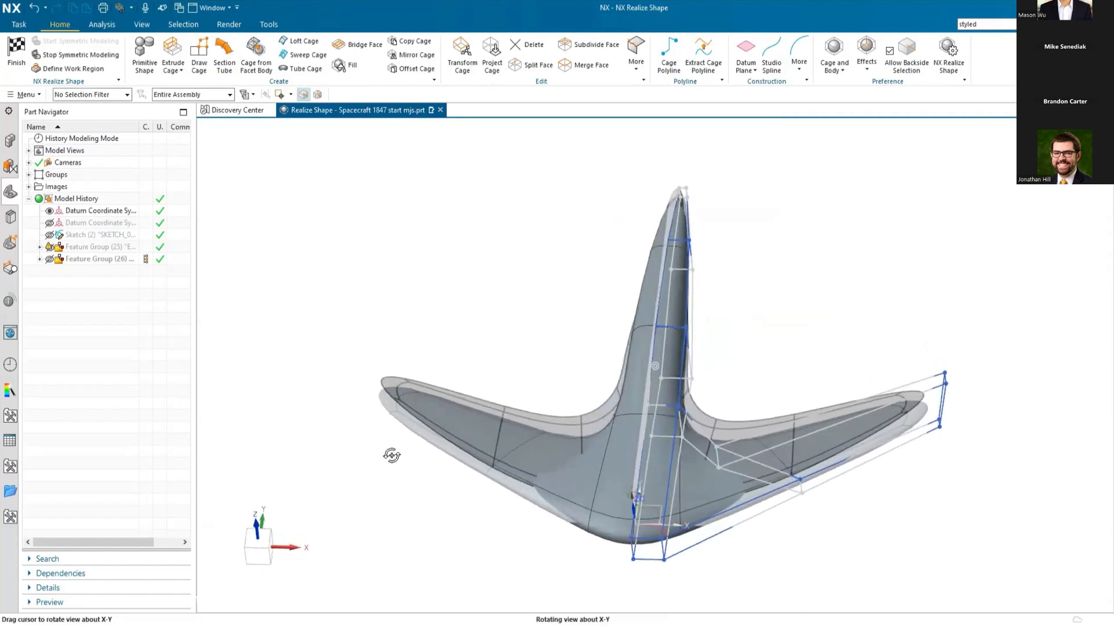
key("F8")
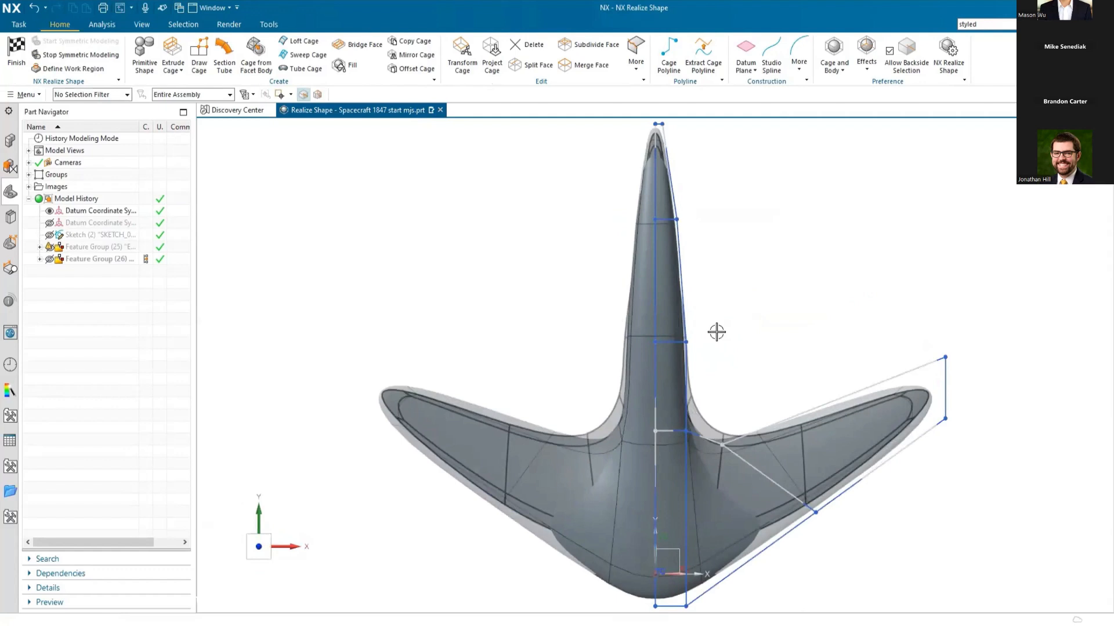
left_click(462, 56)
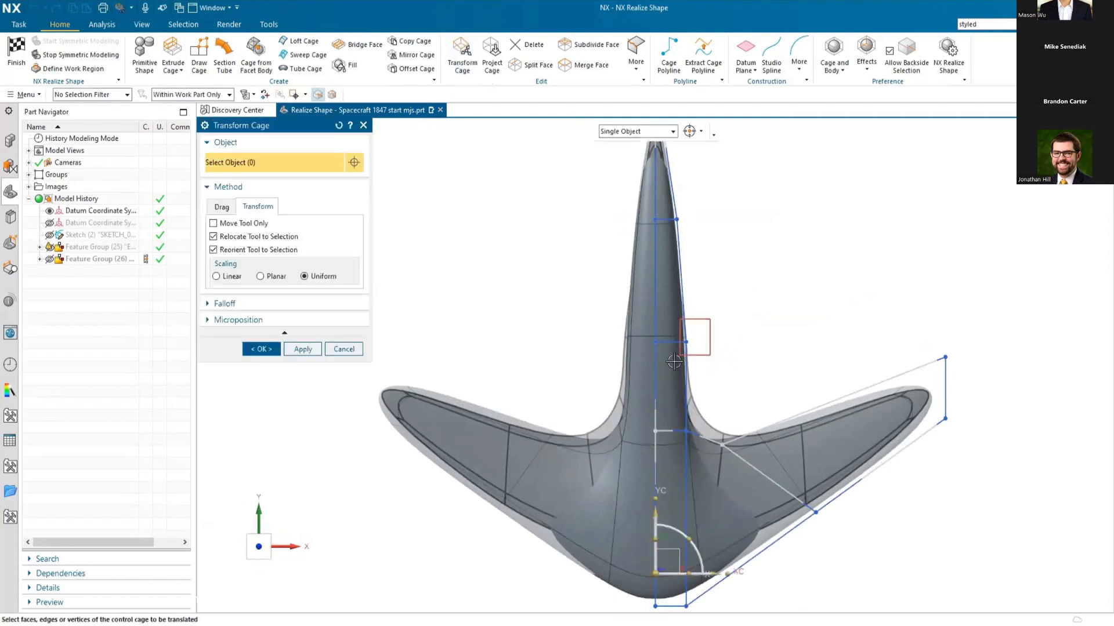
left_click_drag(669, 368, 668, 368)
left_click_drag(745, 342, 763, 343)
left_click(303, 349)
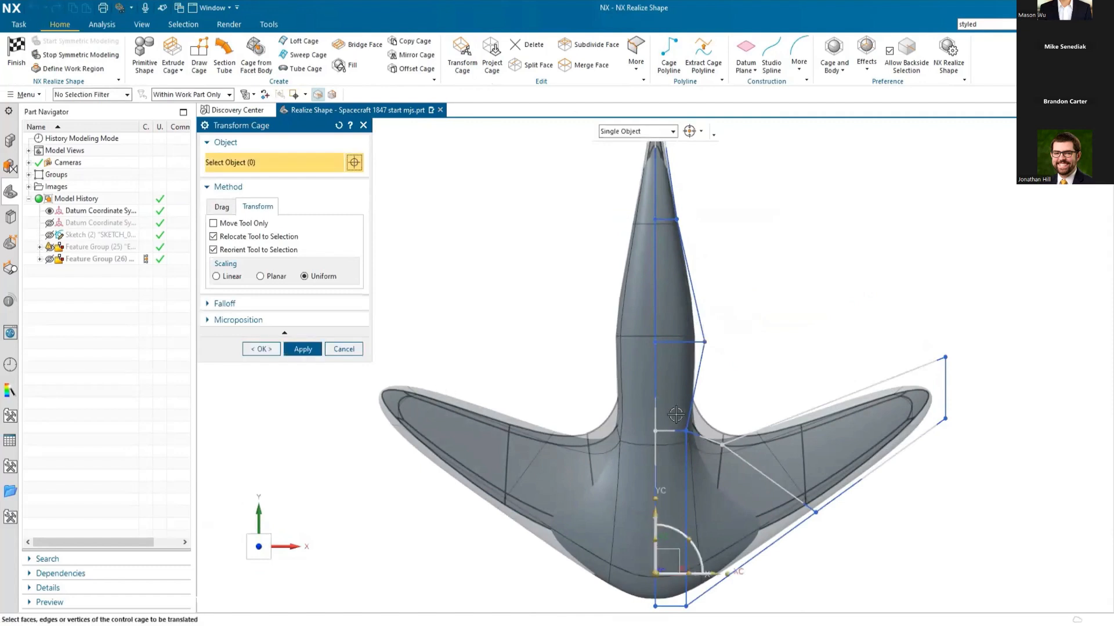
Step: Move the cage points and edges at the wing's trailing root outward along X to match the reference fillet, and finish the transform
left_click_drag(730, 400, 661, 461)
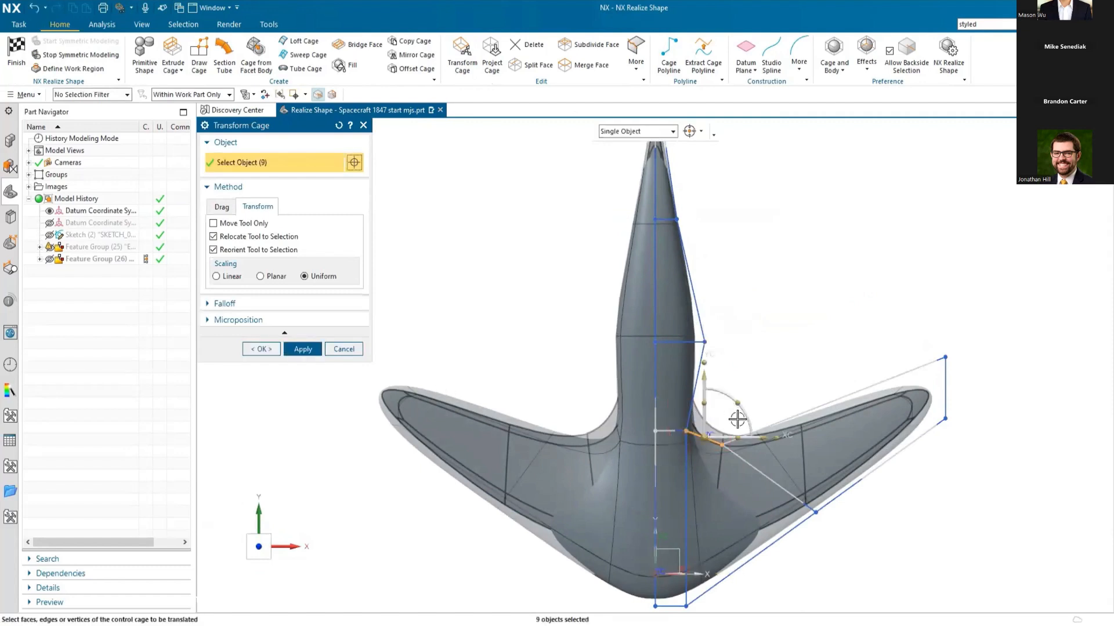
left_click_drag(760, 434, 780, 434)
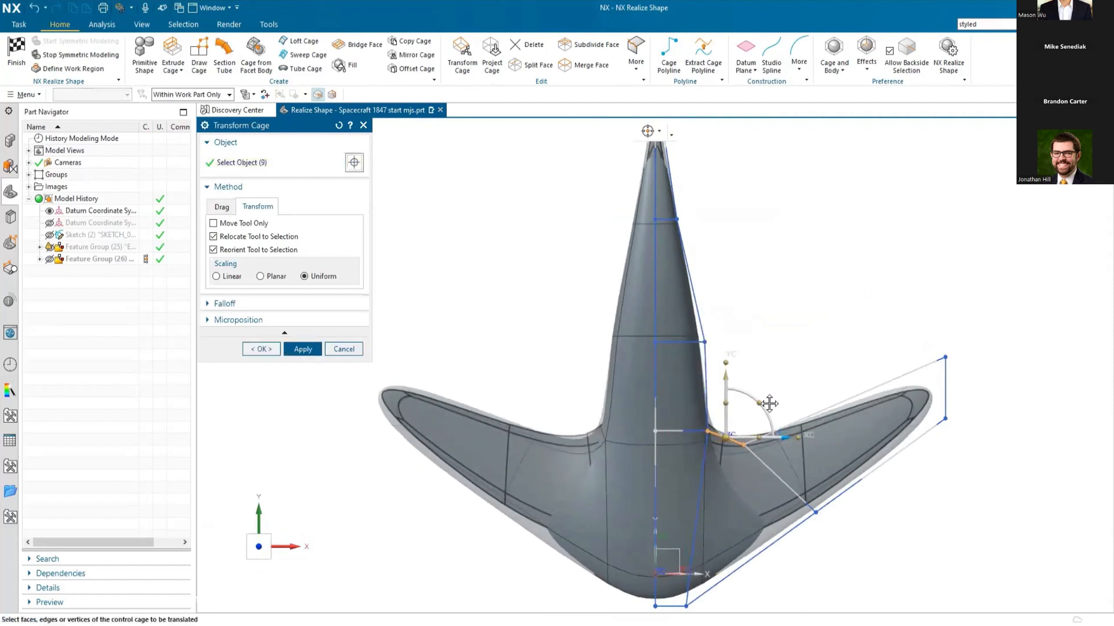
mouse_move(727, 377)
left_mouse_down()
mouse_move(725, 394)
mouse_move(724, 372)
left_mouse_up()
left_click(272, 348)
middle_click_drag(751, 399, 662, 376)
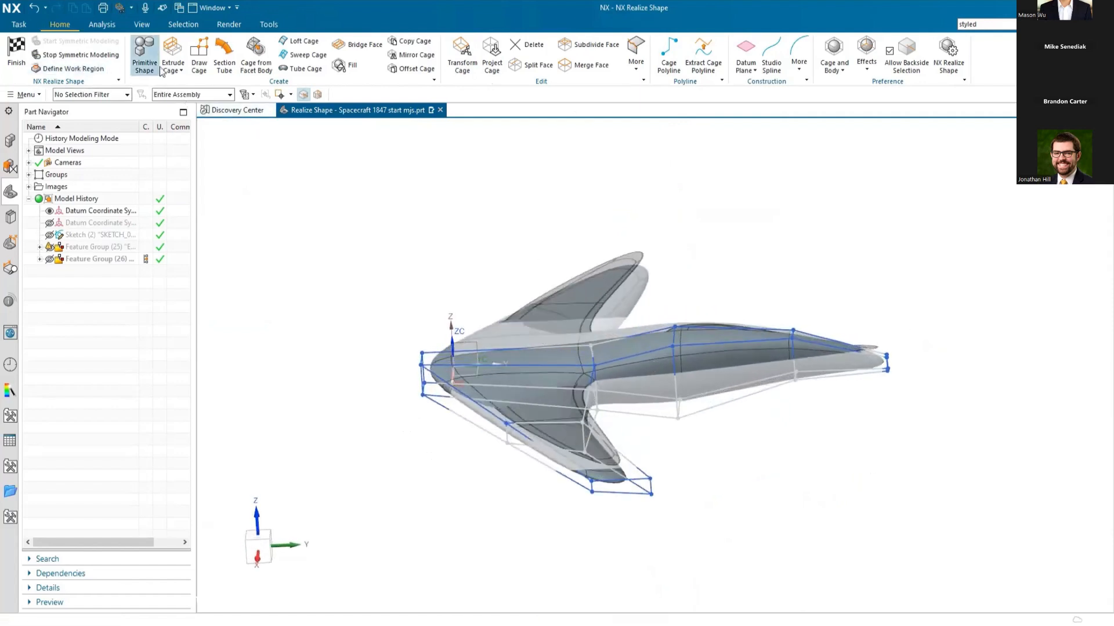
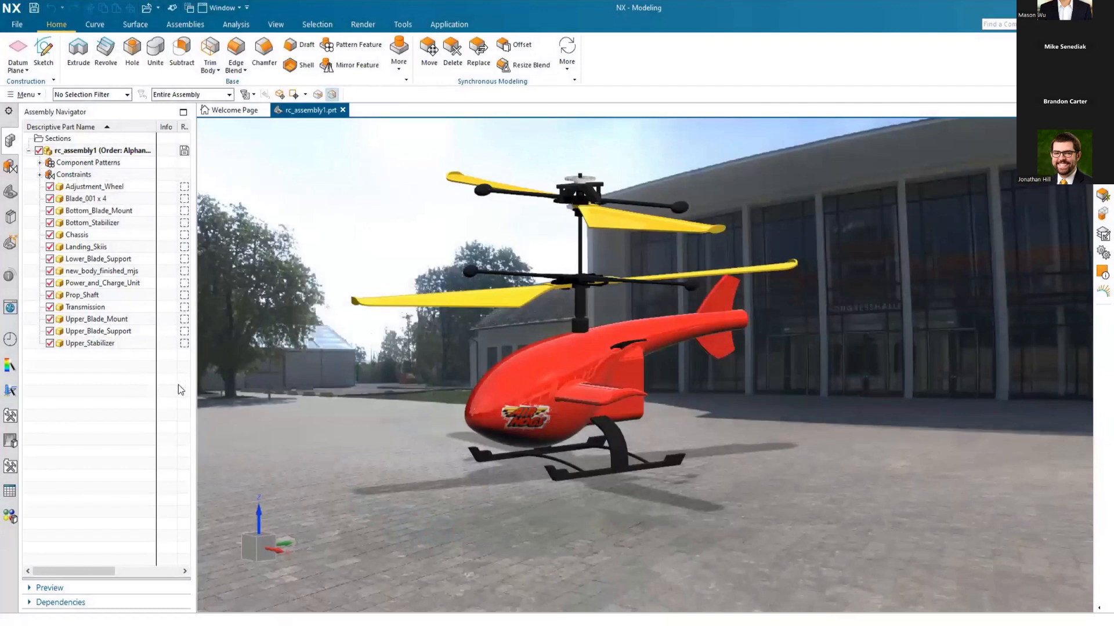
Step: Open the new_body_finished_mjs component of the helicopter assembly in its own window
middle_click_drag(434, 407, 348, 371)
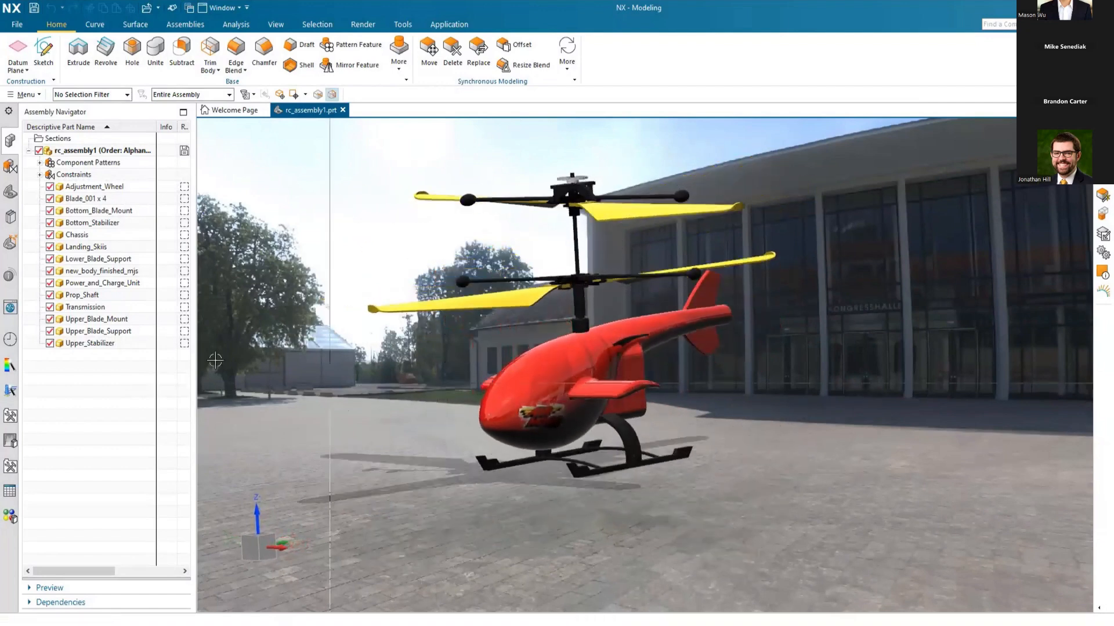
left_click(97, 271)
right_click(90, 277)
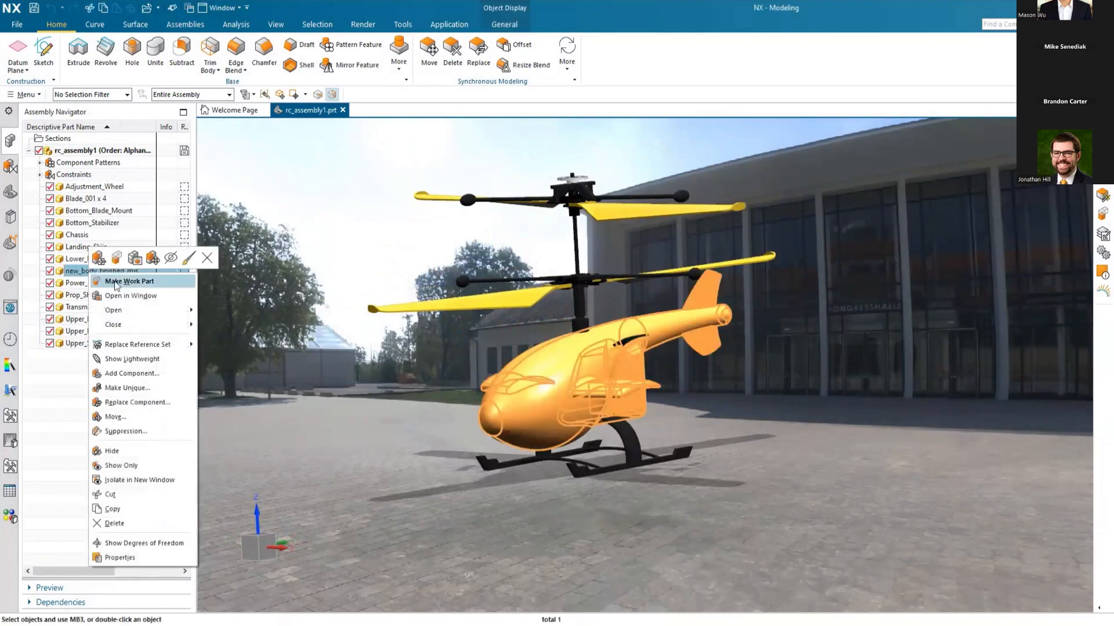
left_click(124, 294)
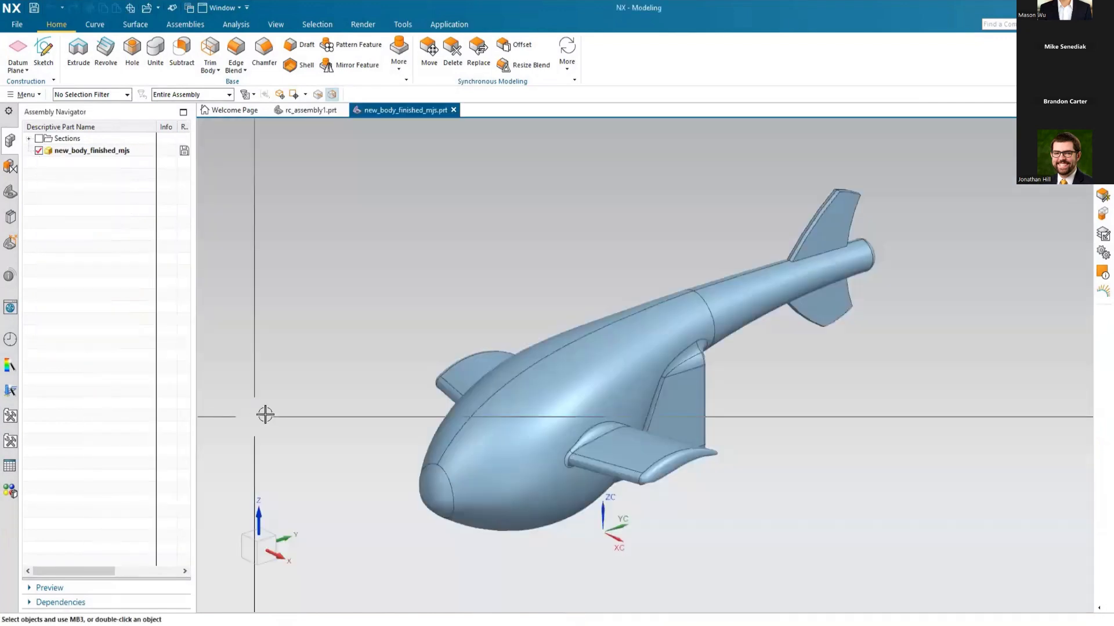
Step: Show all object types in the finished body, review its model history down to the last feature, and close the part
left_click(11, 192)
middle_click_drag(236, 276, 328, 346)
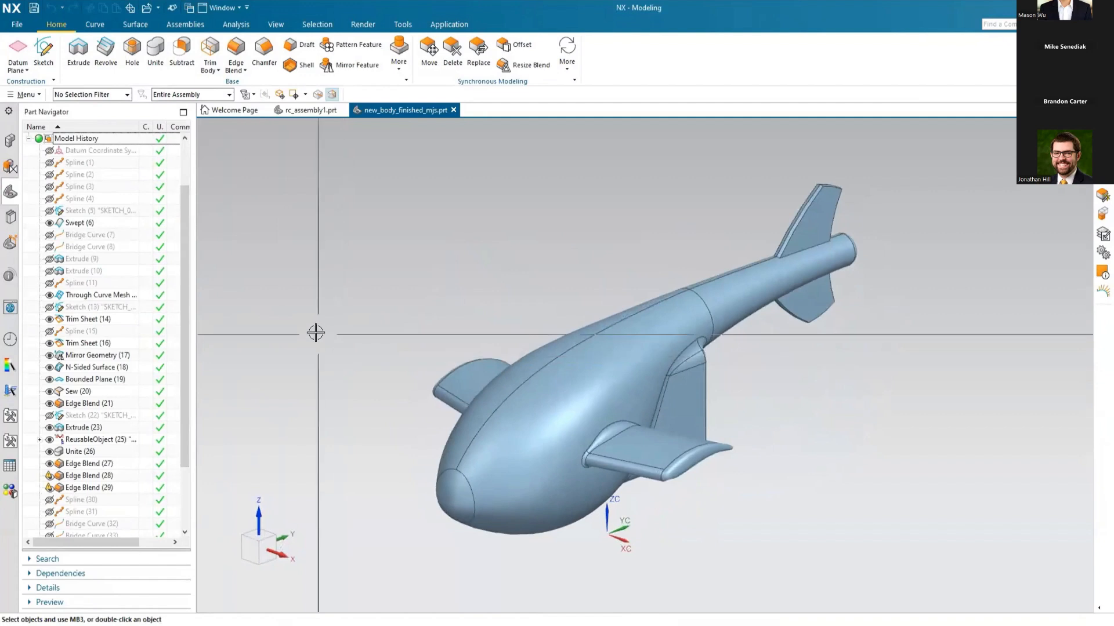
left_click(272, 26)
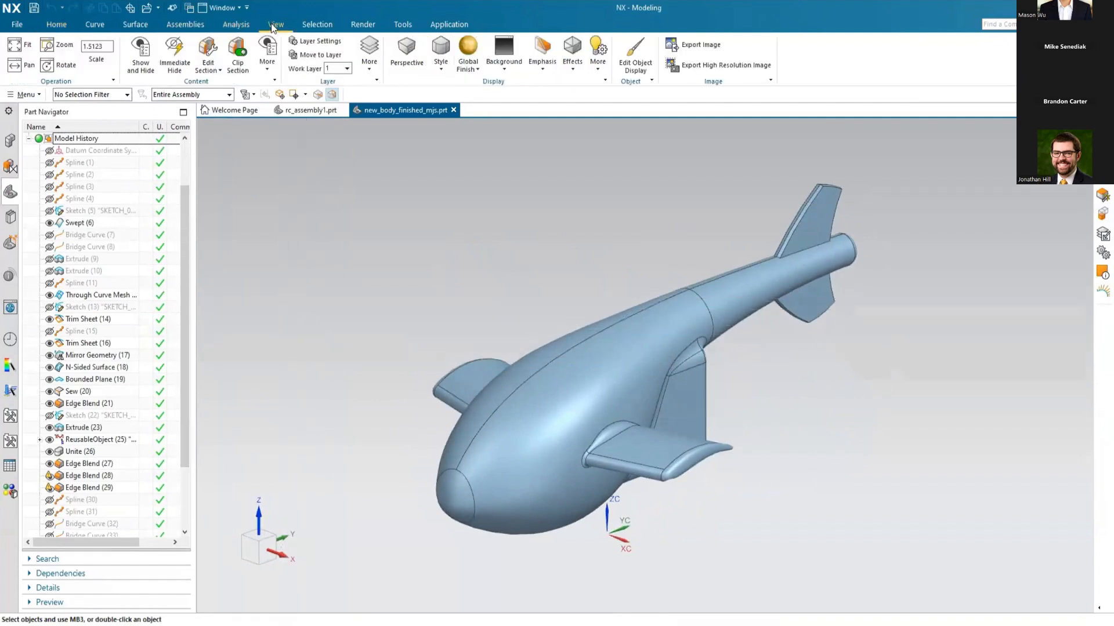
left_click(145, 63)
left_click(332, 156)
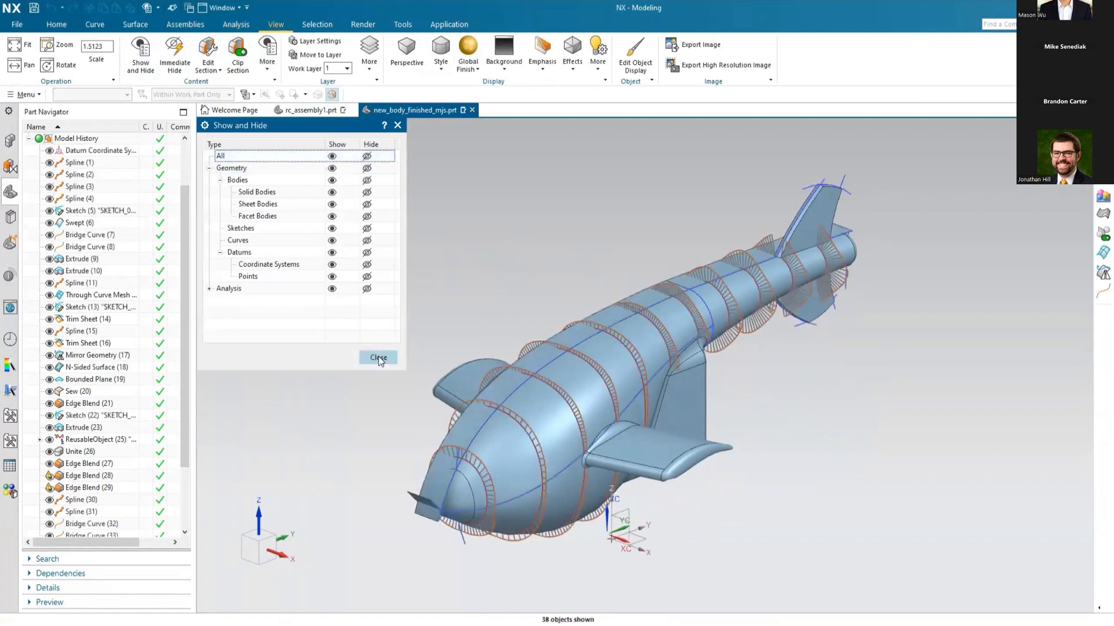
left_click(378, 358)
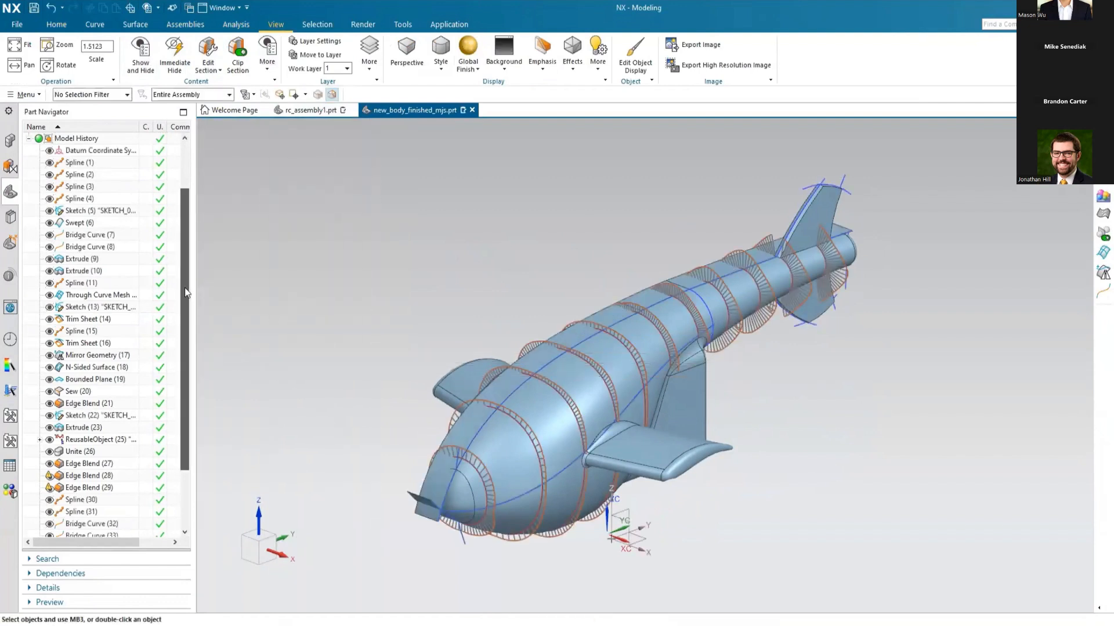
left_click_drag(185, 287, 193, 413)
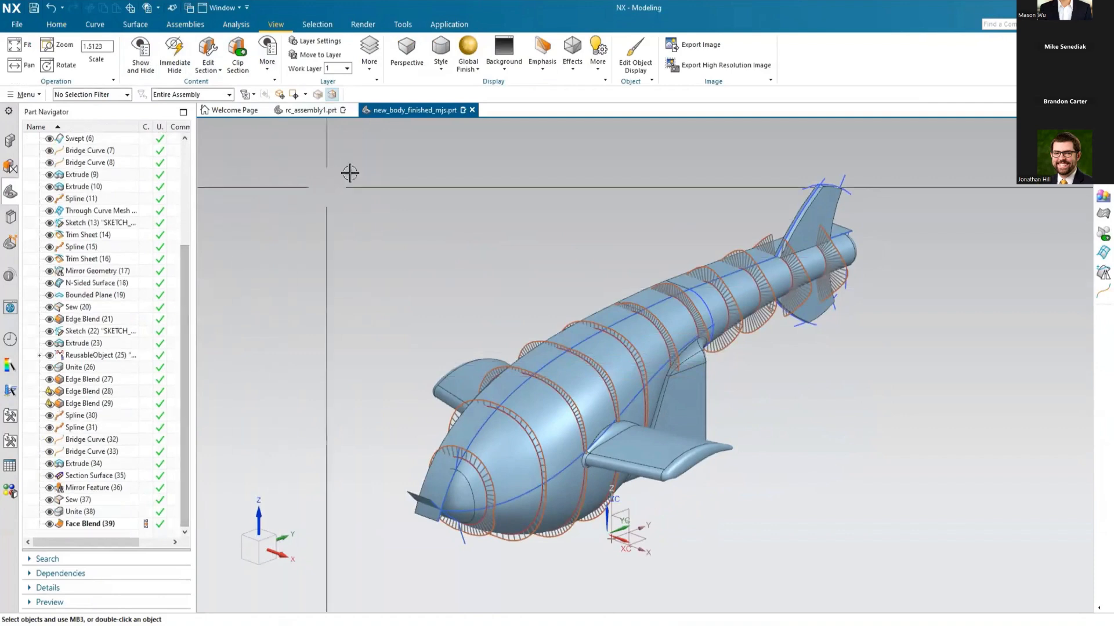
left_click(472, 110)
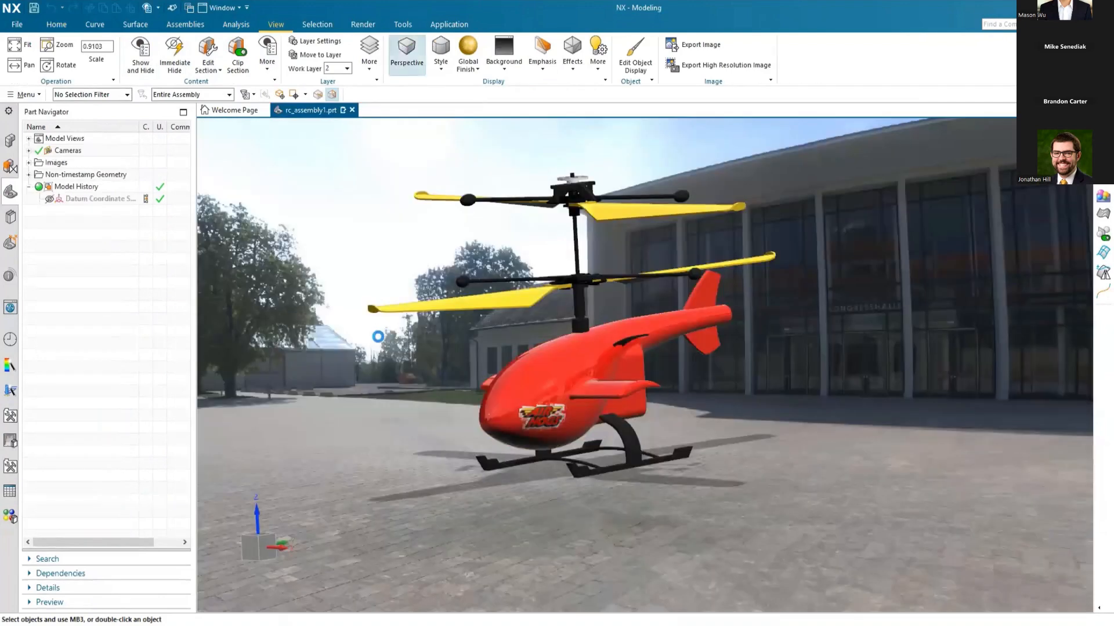
Step: Switch the assembly's body component from new_body_finished_mjs to new_body_start, and turn off the perspective scene display
left_click(11, 143)
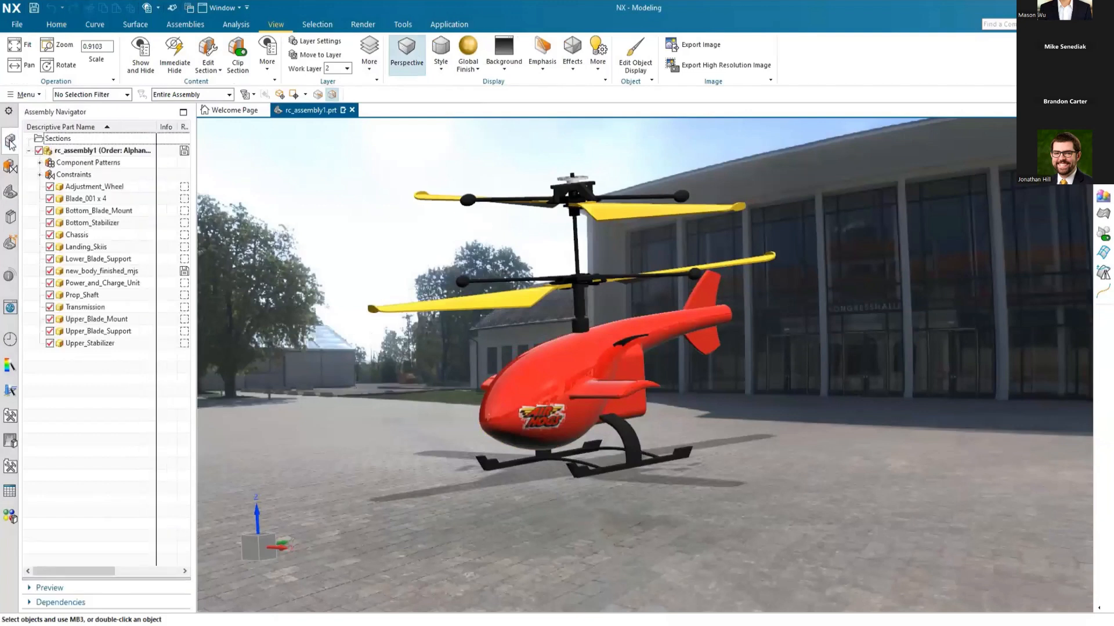
right_click(83, 154)
mouse_move(124, 196)
left_click(206, 214)
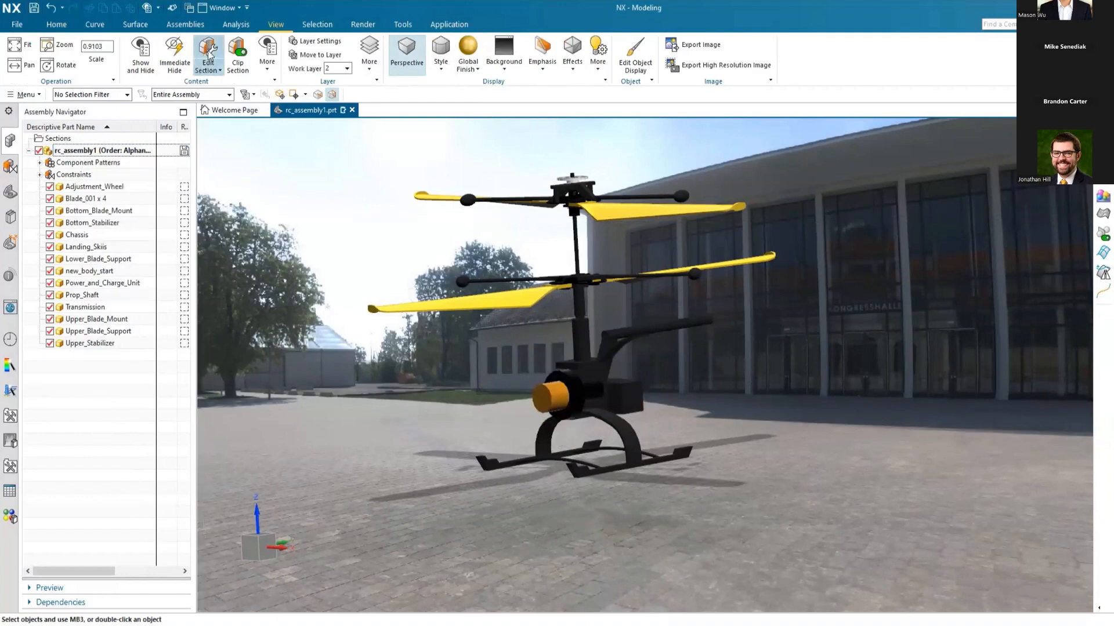
right_click_drag(269, 247, 273, 221)
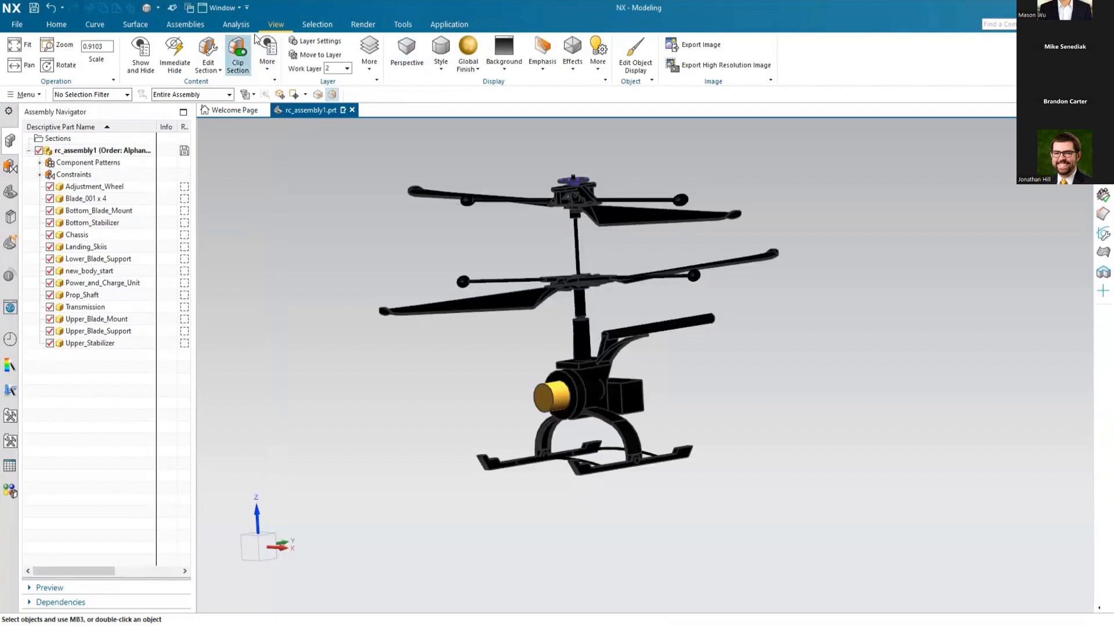
Step: Show the raster image of the helicopter and make new_body_start the work part
left_click(142, 55)
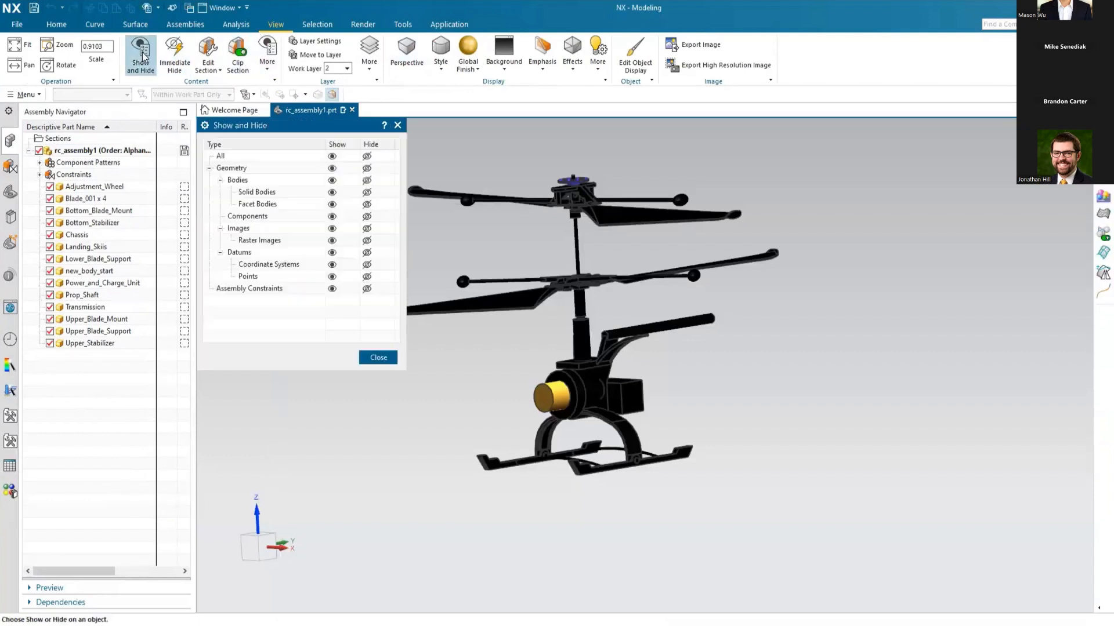
left_click(332, 241)
left_click(377, 358)
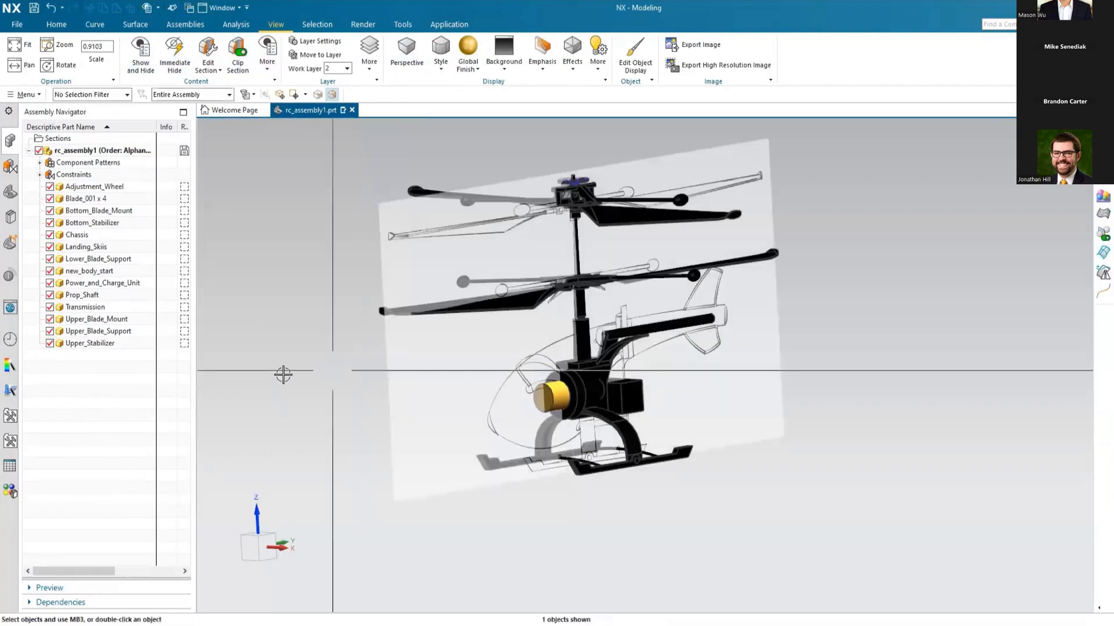
double_click(90, 272)
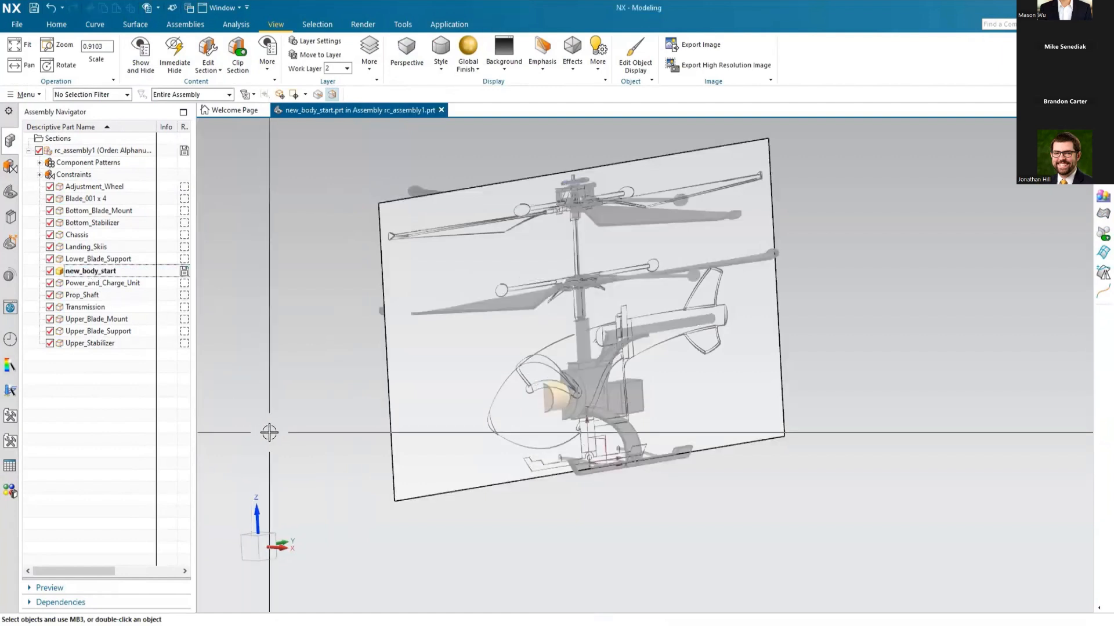
key("ctrl+alt+r")
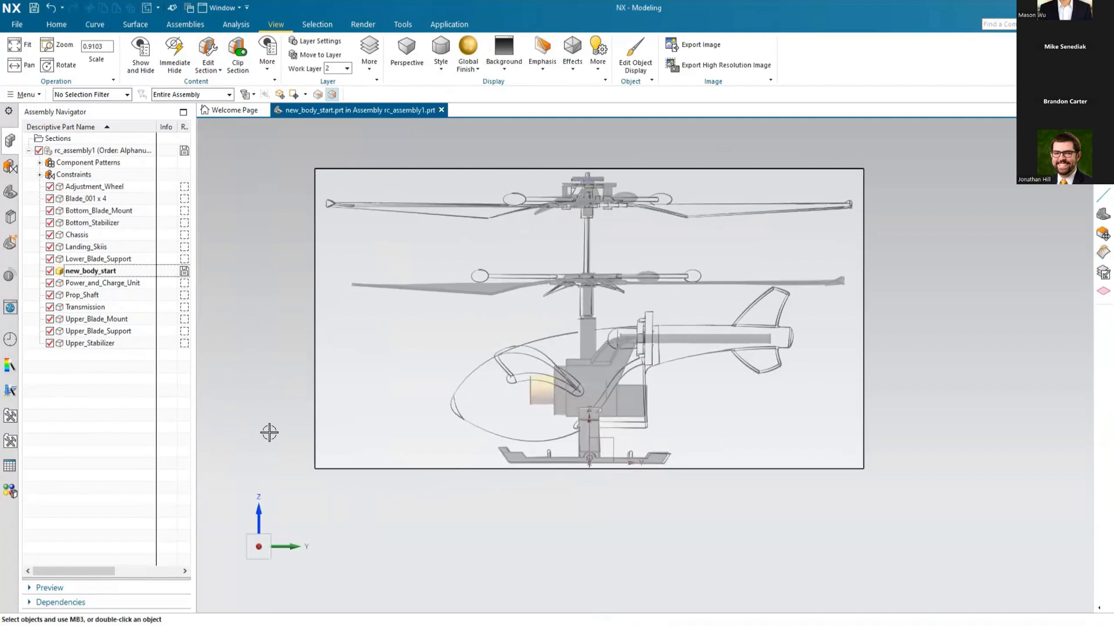
Step: Sketch a degree 5 through-points studio spline with four points along the upper body outline, from the nose to behind the rotor mast
left_click(92, 25)
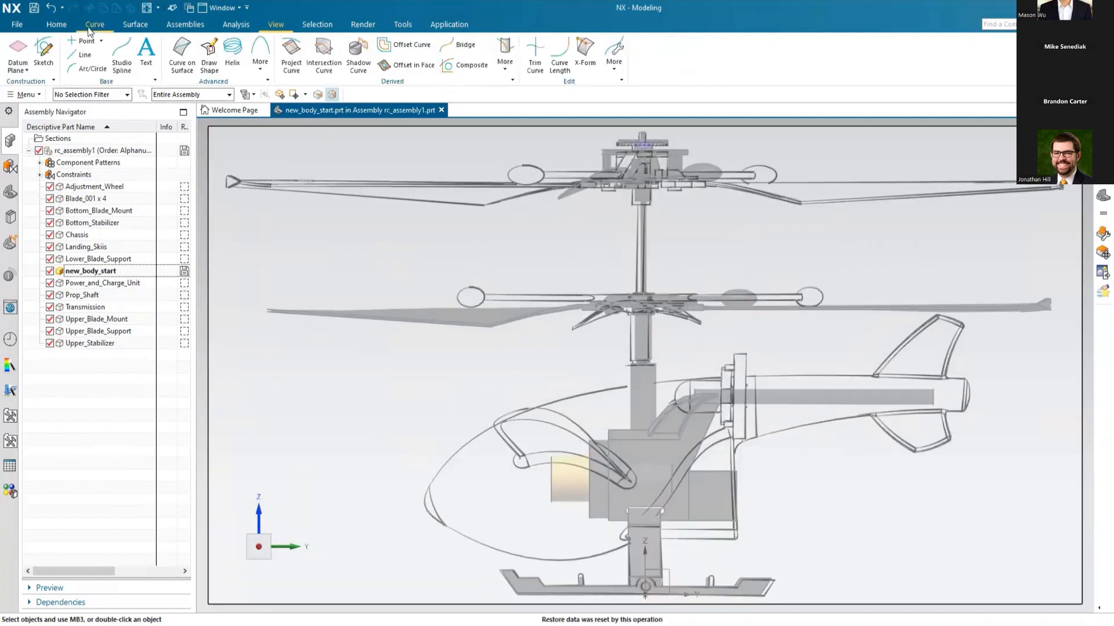
left_click(118, 64)
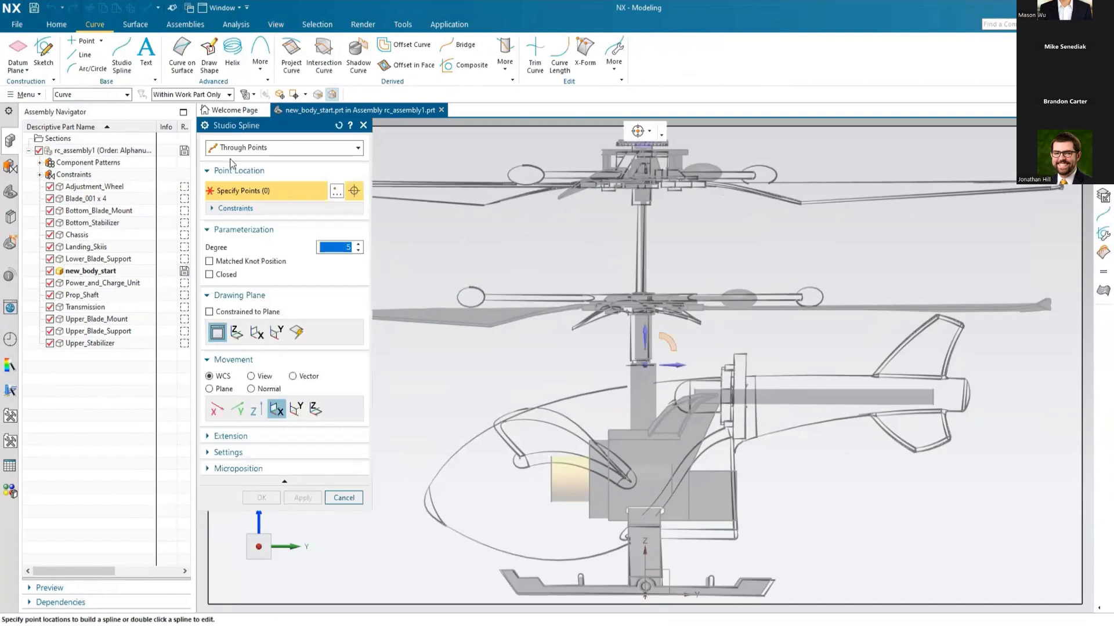
left_click(397, 518)
left_click(465, 442)
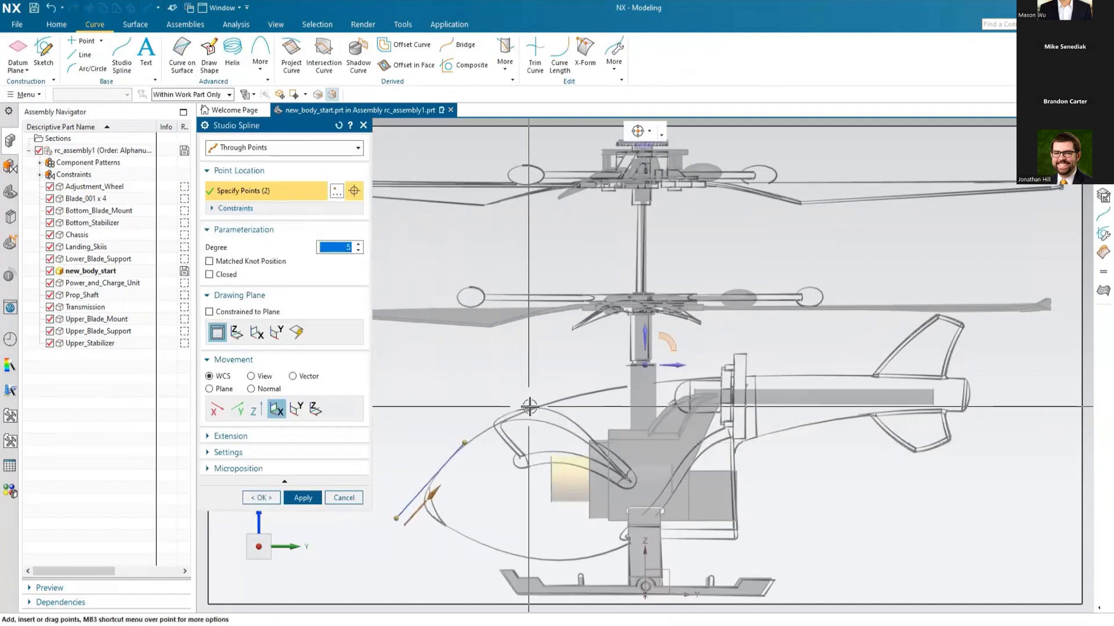
left_click(573, 394)
left_click(687, 376)
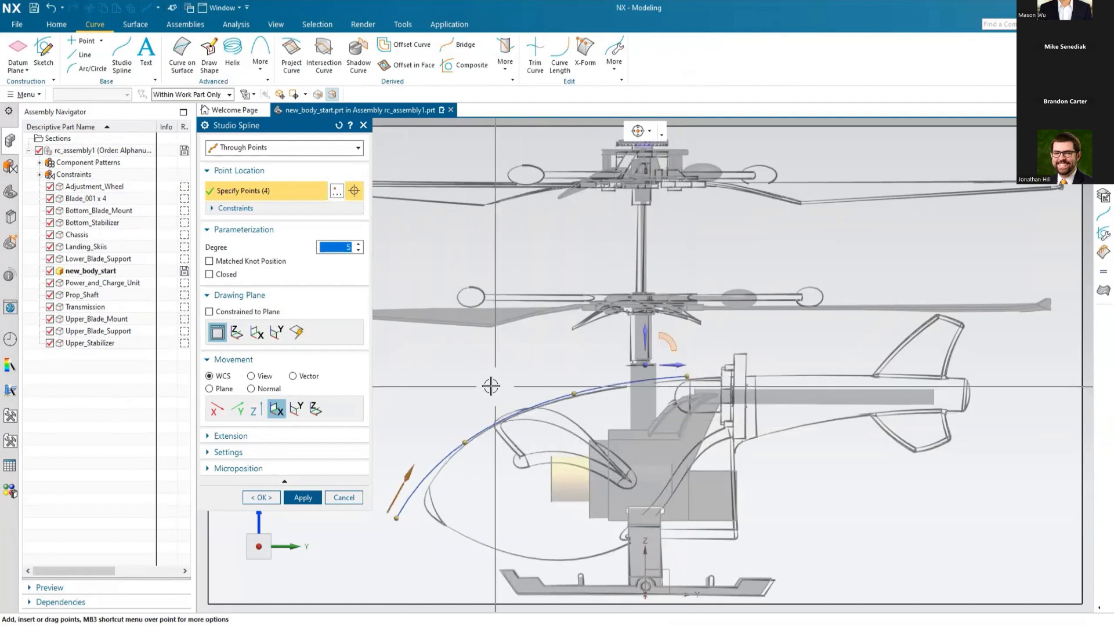
Step: Refine the upper spline's points against the image using curvature combs, hide the combs, and apply the spline
left_click(227, 26)
left_click(283, 40)
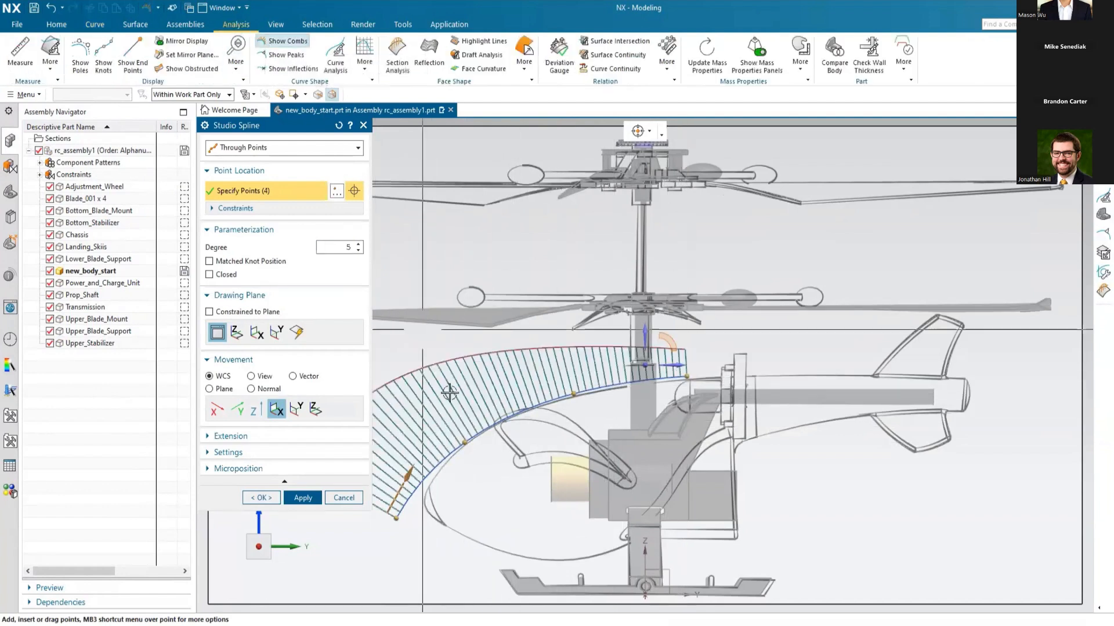
left_click_drag(397, 518, 414, 520)
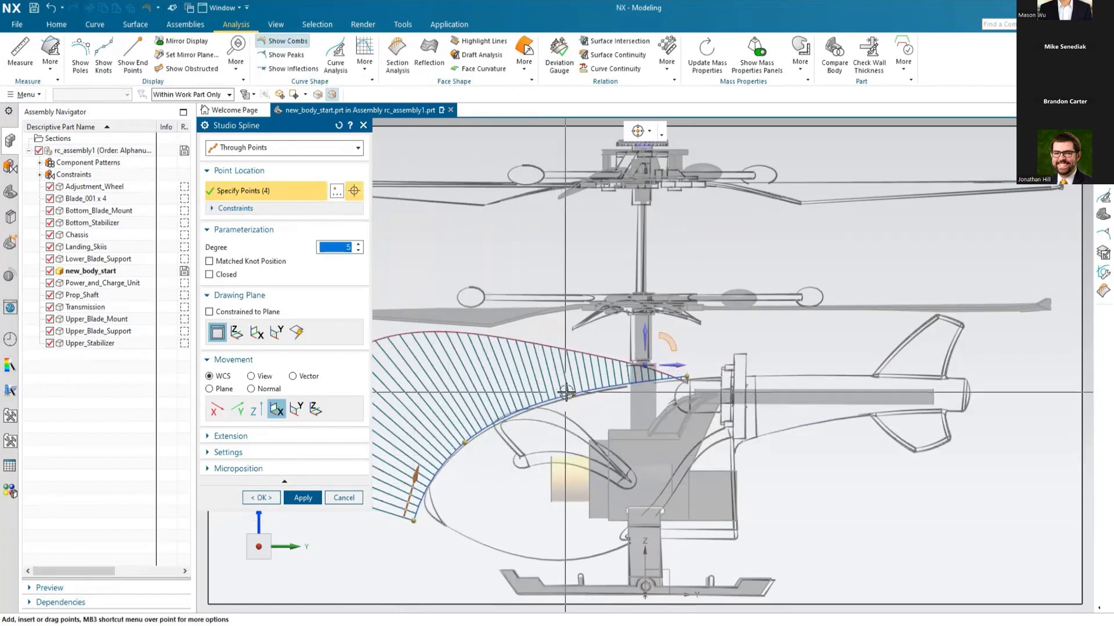
left_click_drag(581, 391, 598, 386)
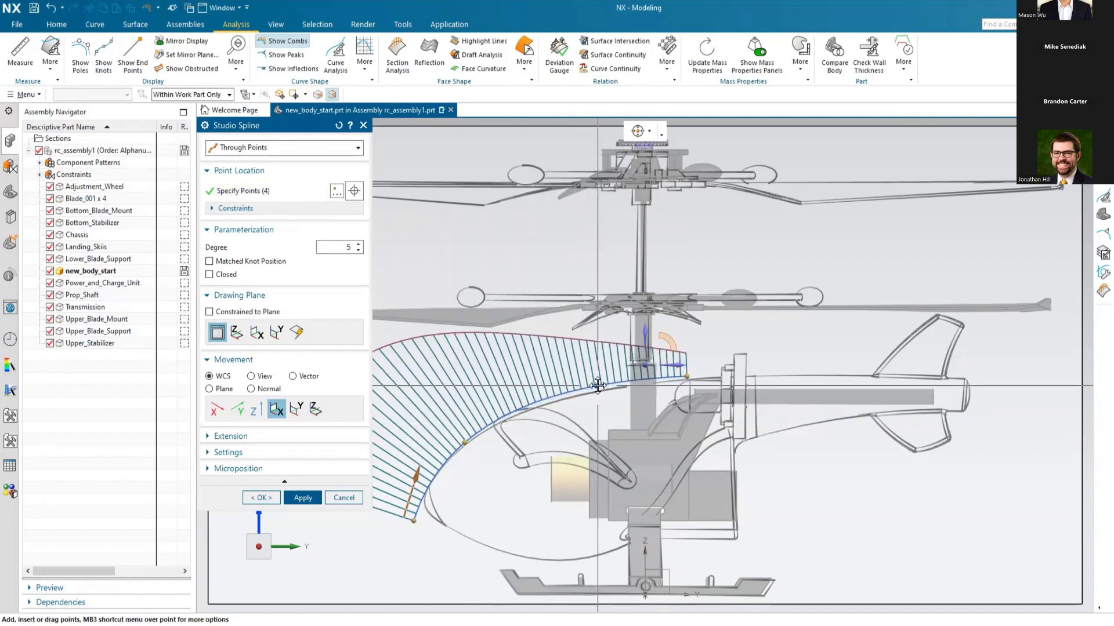
left_click_drag(464, 443, 480, 432)
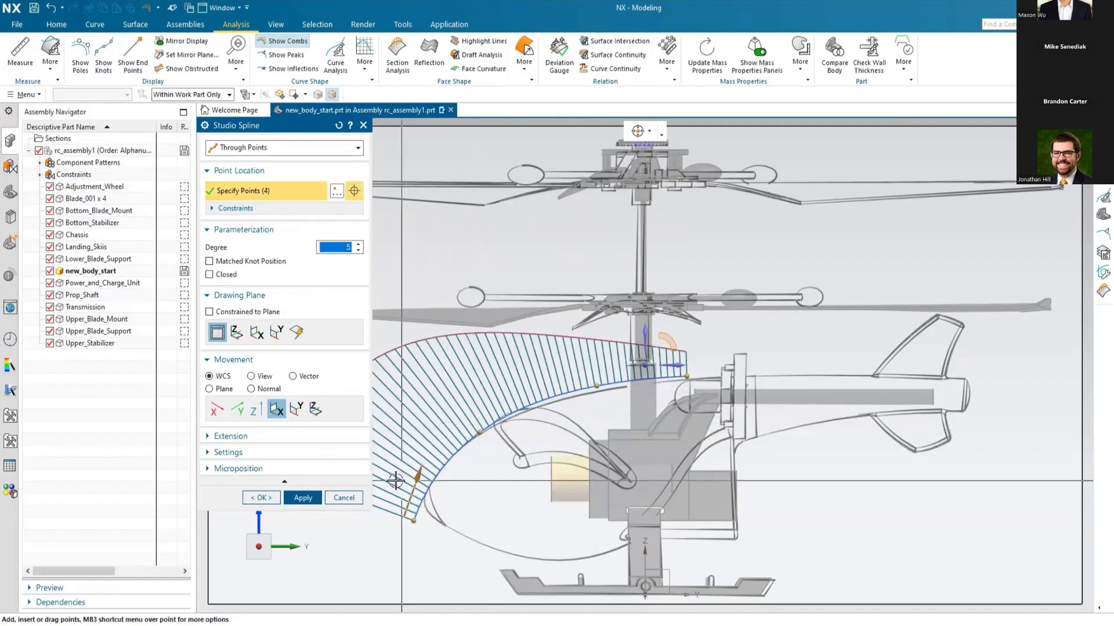
left_click(285, 42)
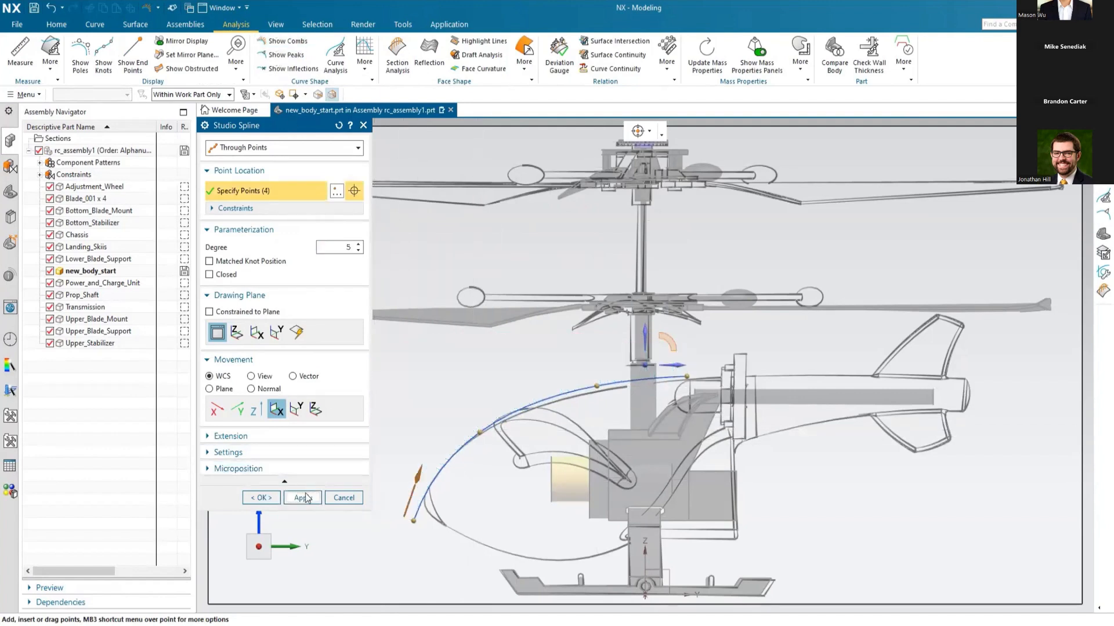
left_click(302, 497)
Step: Sketch a degree 5 studio spline through four points along the lower body outline, from the nose to the landing skid mount
left_click(408, 500)
left_click(473, 542)
left_click(576, 558)
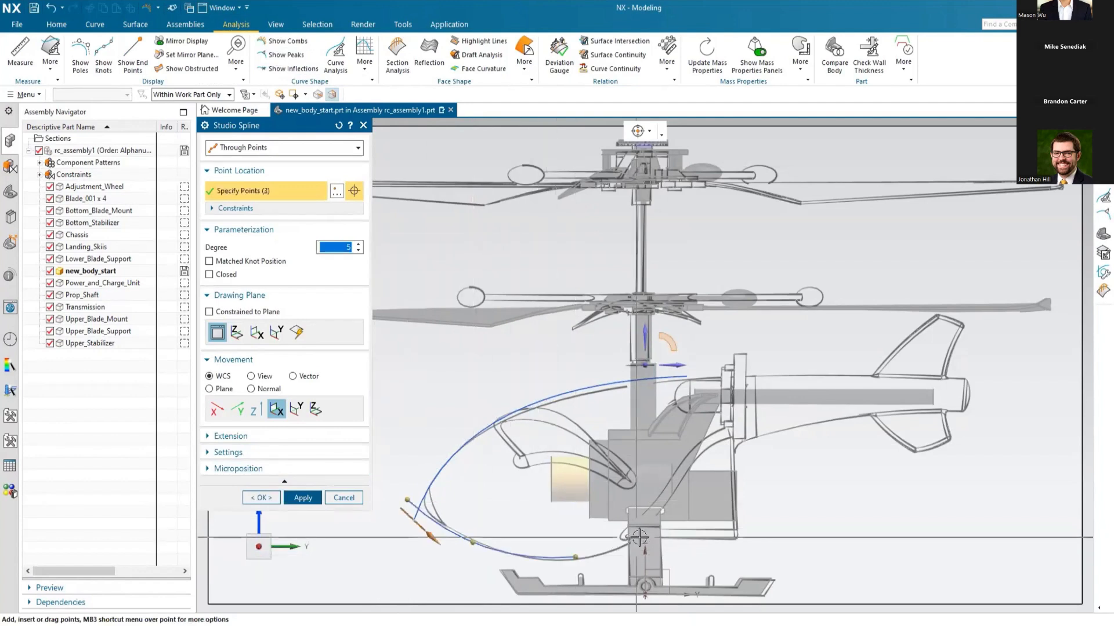
left_click(662, 509)
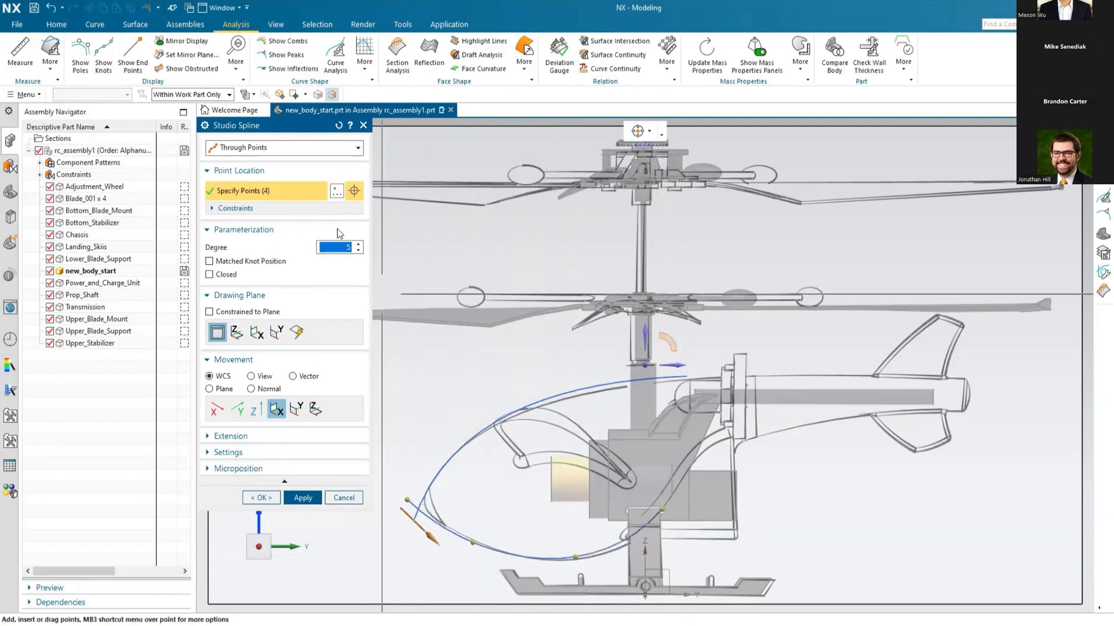
Step: Refine the two middle points of the lower spline using curvature combs, hide the combs, and apply the spline
left_click(291, 42)
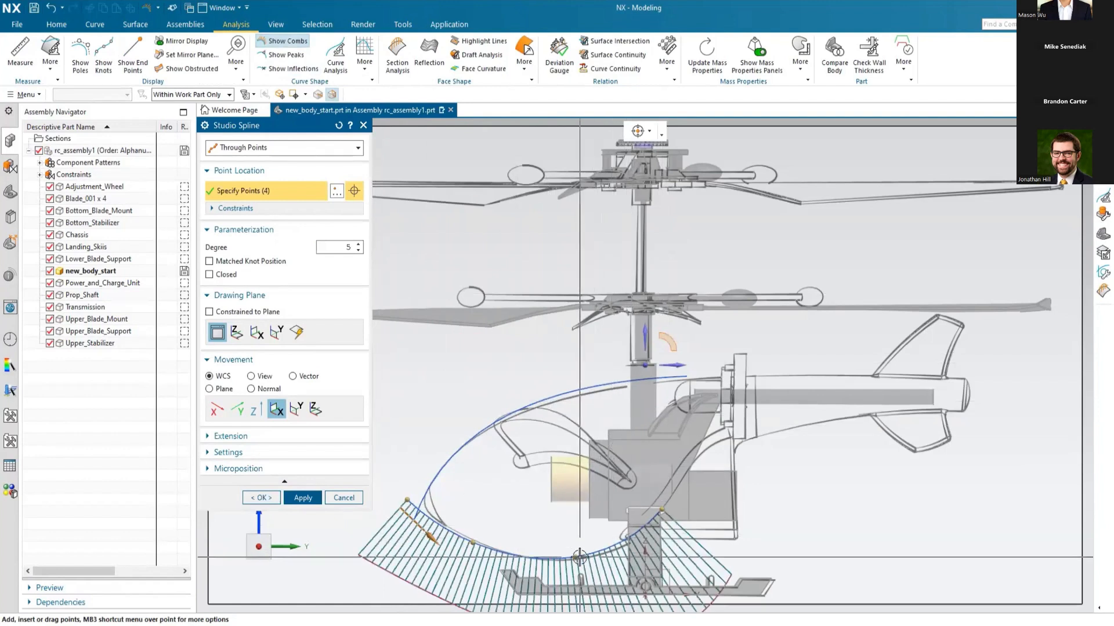
left_click_drag(591, 557, 599, 557)
left_click_drag(473, 543, 473, 540)
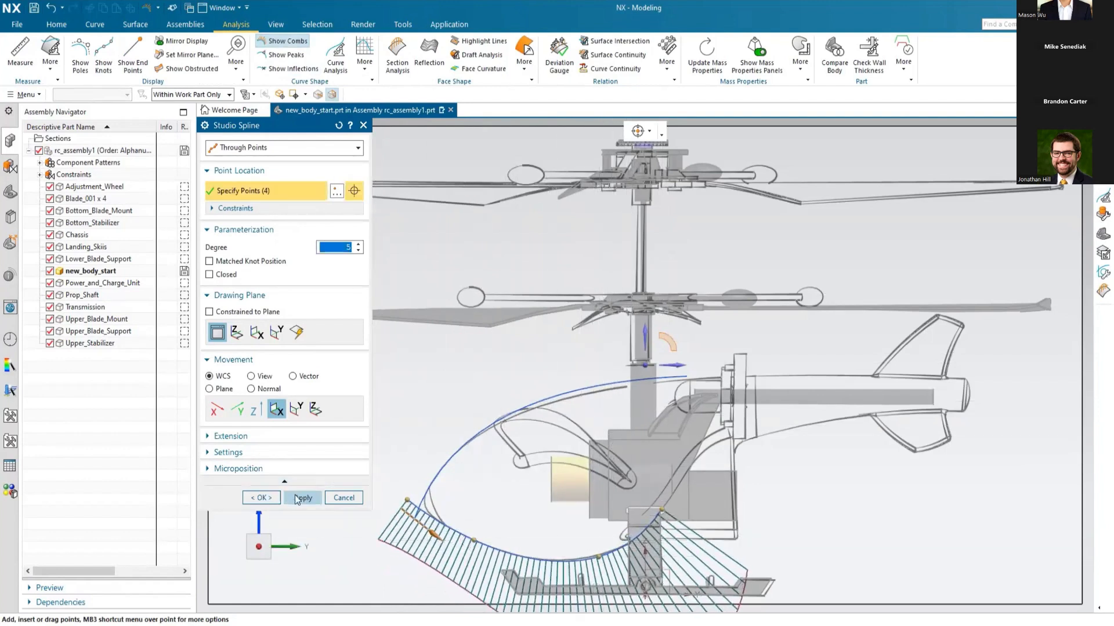
left_click(288, 43)
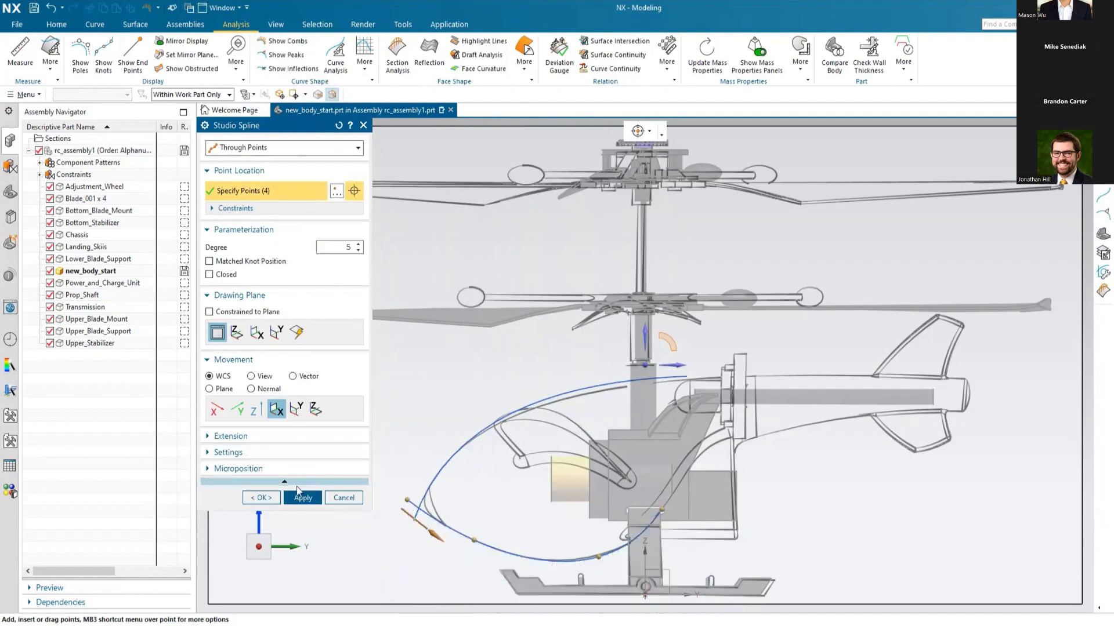
left_click(300, 498)
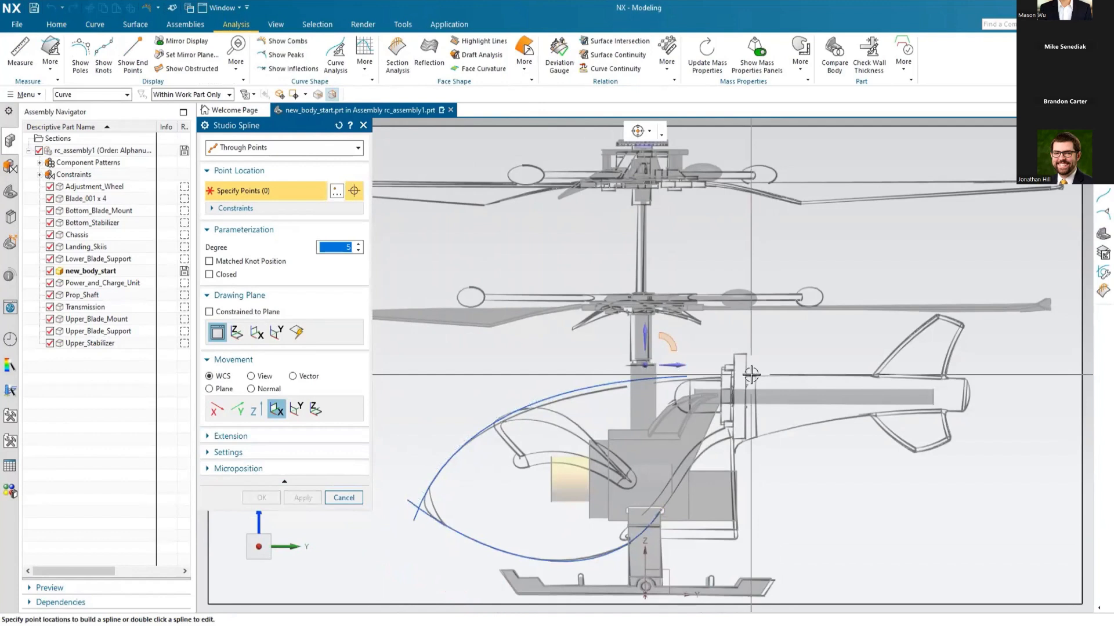
Step: Create a degree 5 studio spline through three points along the upper edge of the tail boom
left_click(752, 375)
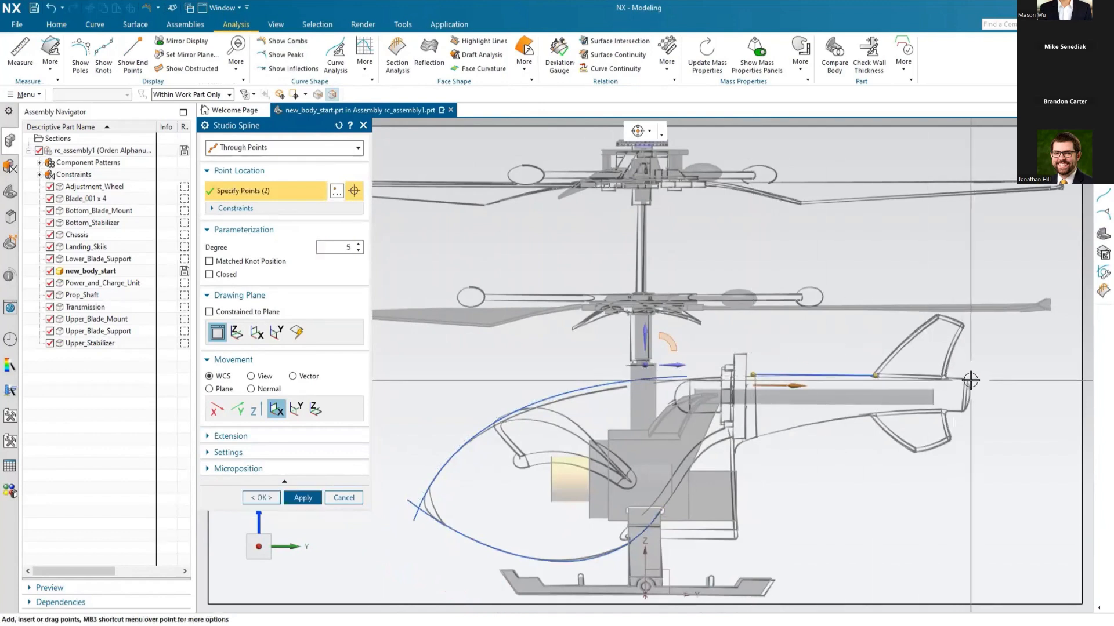
left_click(970, 380)
left_click(302, 498)
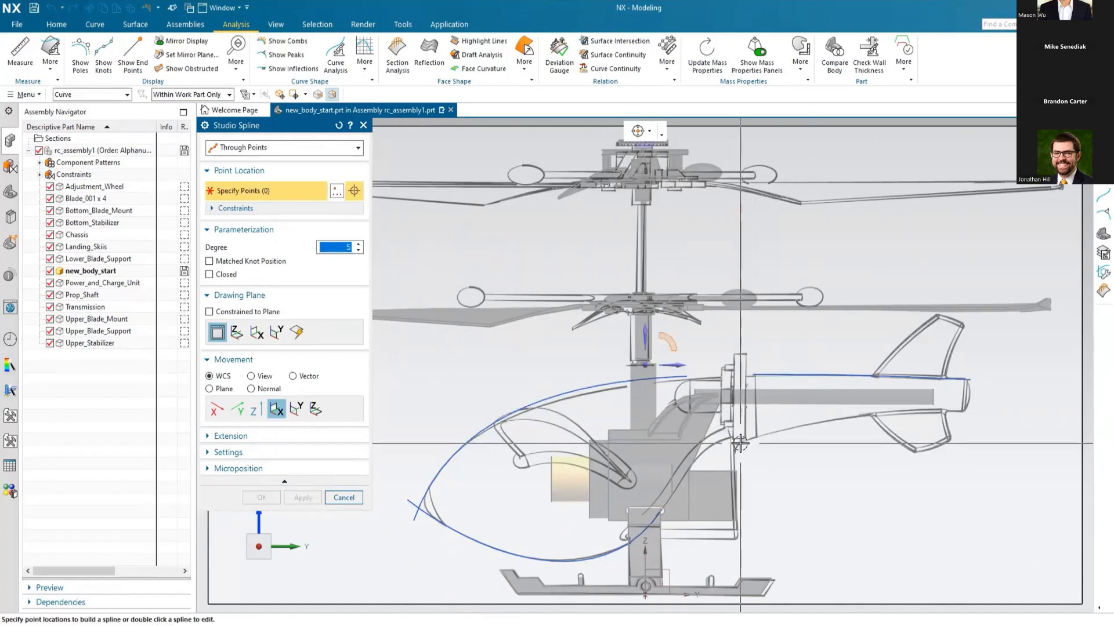
Step: Create a degree 5 studio spline through three points along the lower edge of the tail boom
left_click(740, 443)
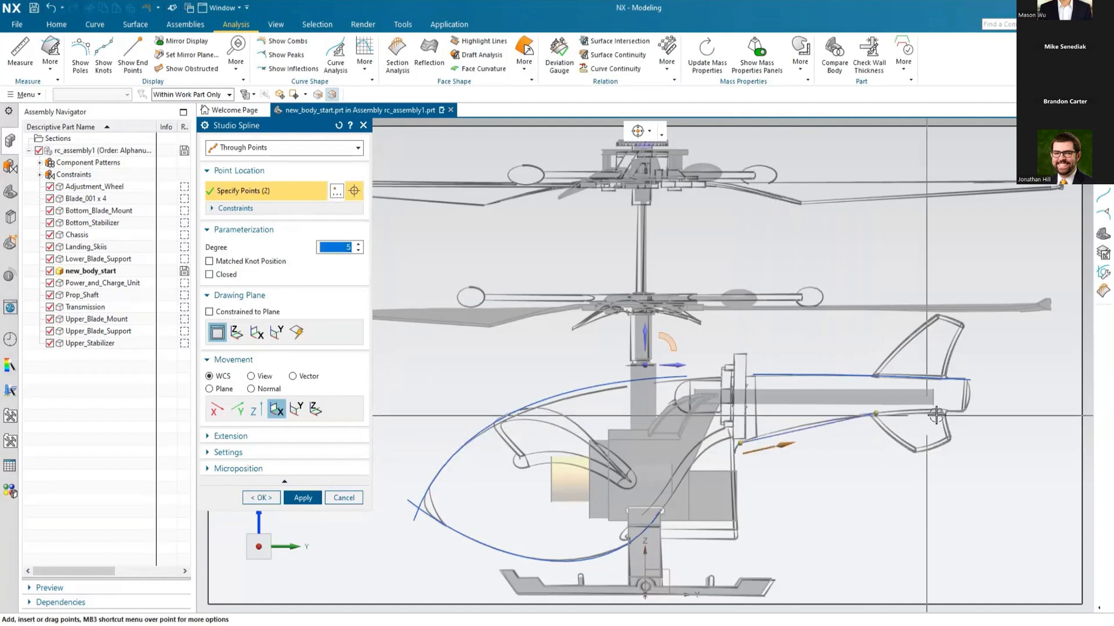
left_click(969, 411)
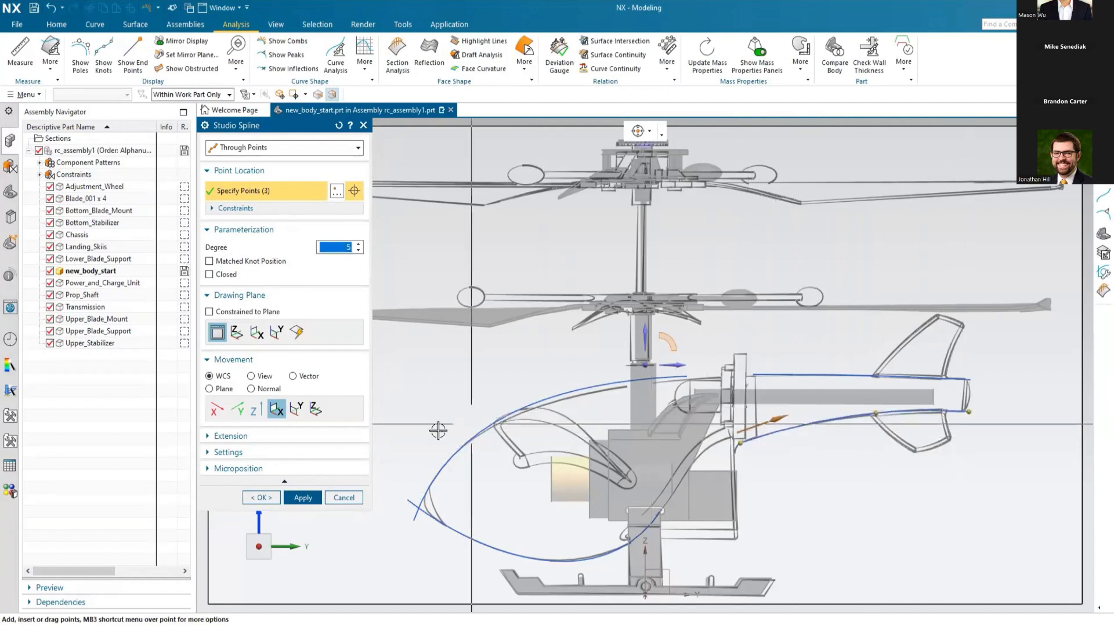
left_click(302, 497)
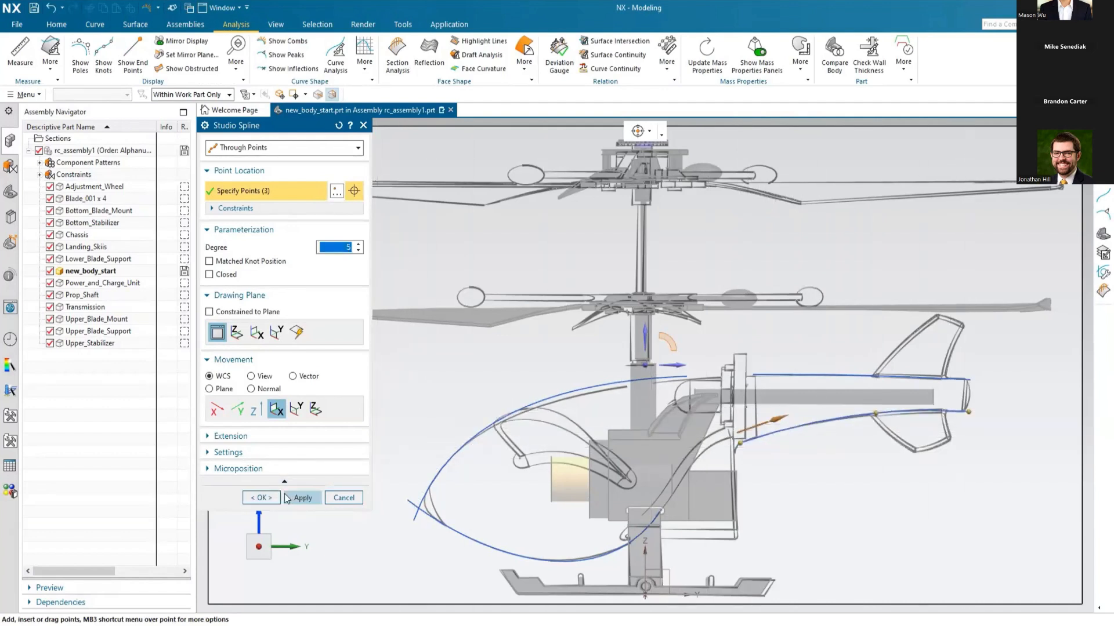
left_click(260, 497)
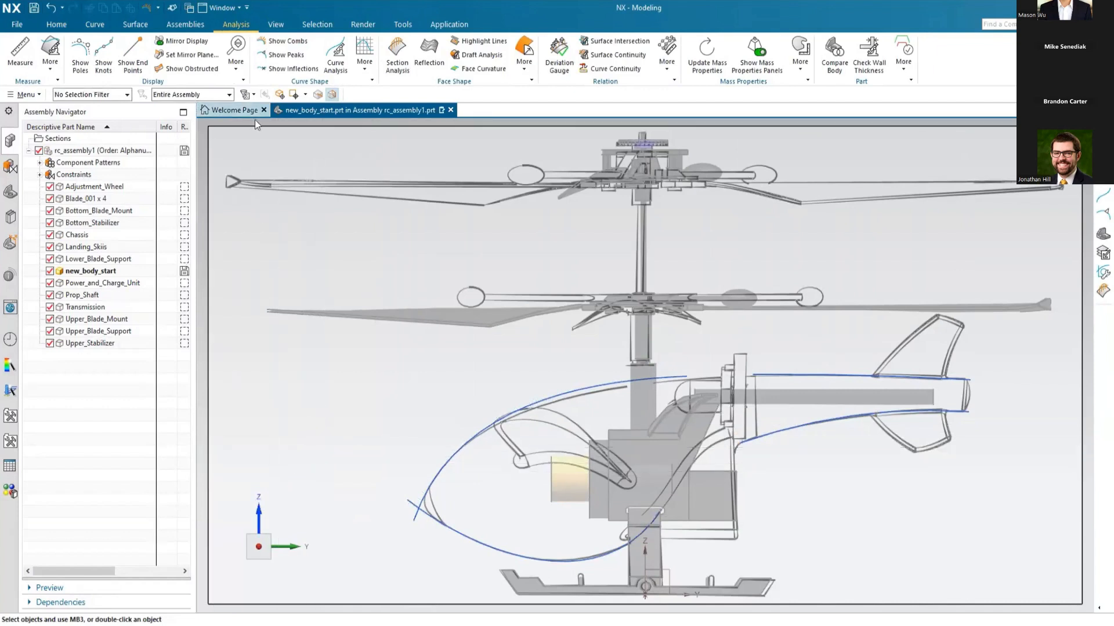
Step: Bridge the upper body spline to the upper tail boom spline with G3 (Flow) continuity at both ends
left_click(95, 24)
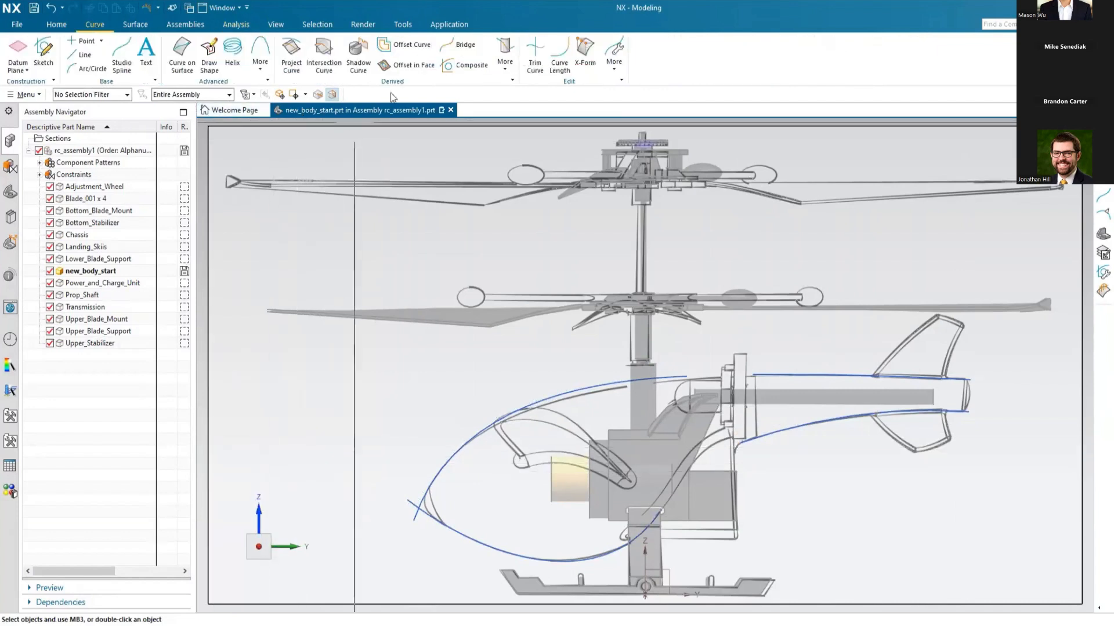
left_click(458, 46)
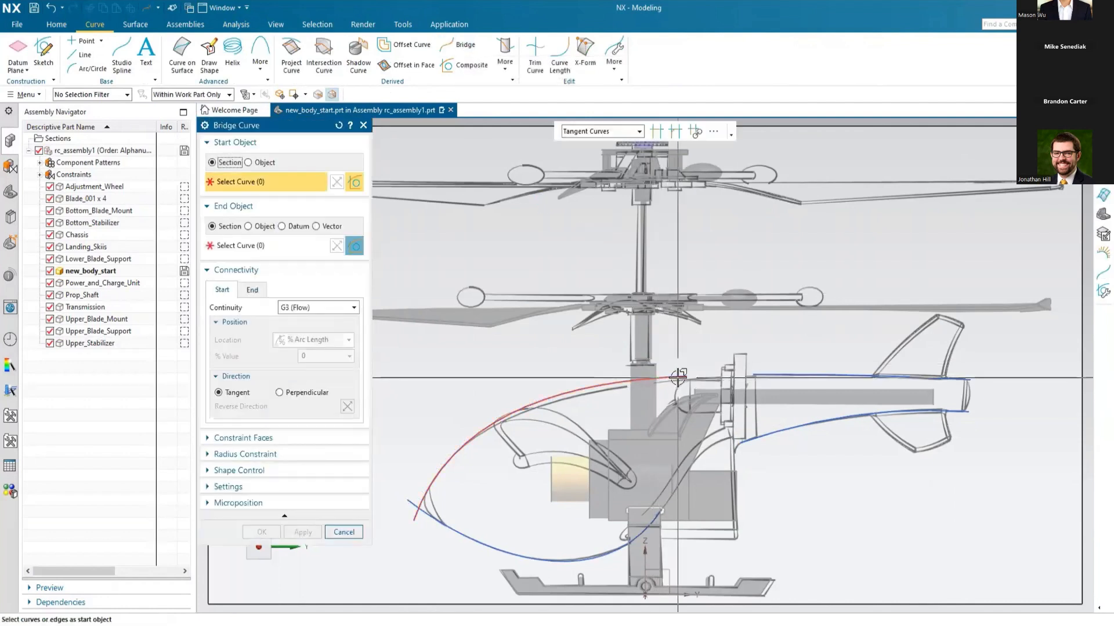
left_click(678, 377)
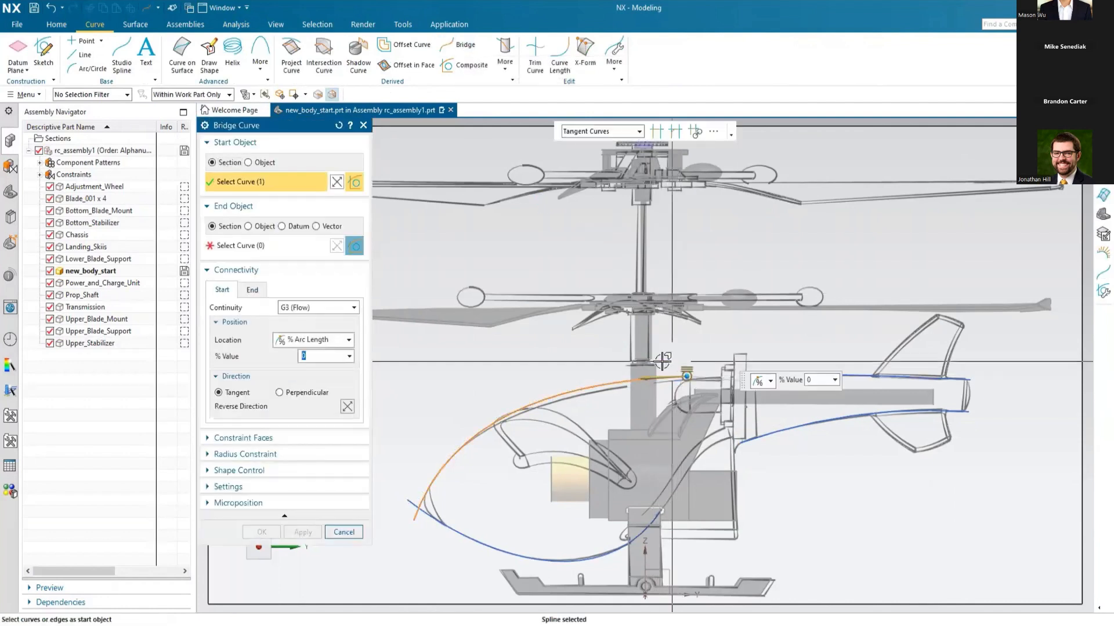
left_click(354, 308)
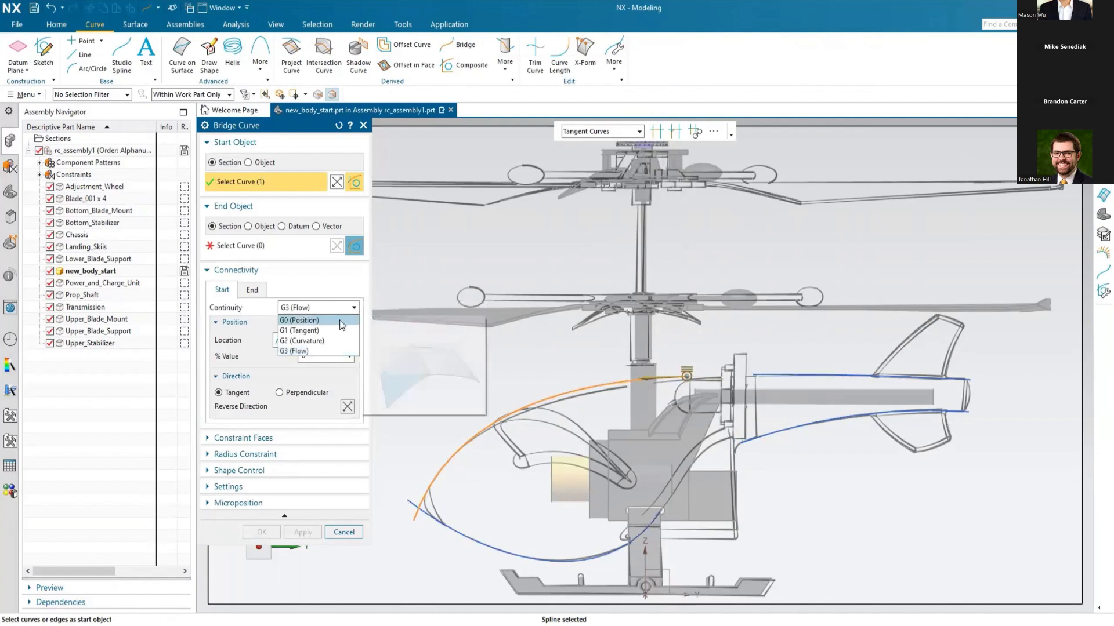
left_click(337, 351)
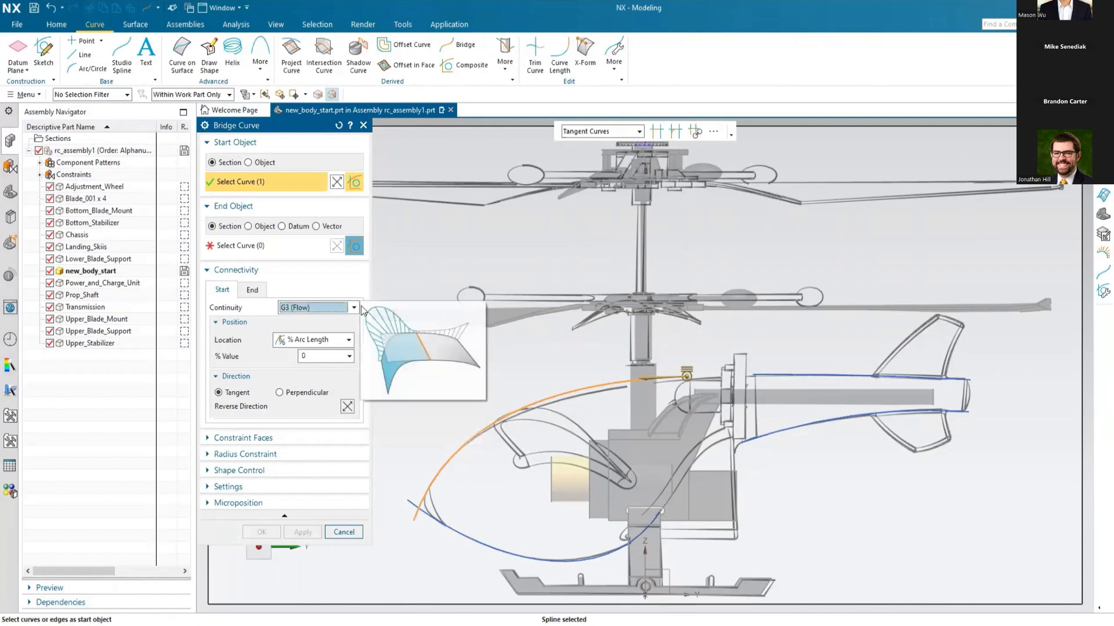
left_click(243, 247)
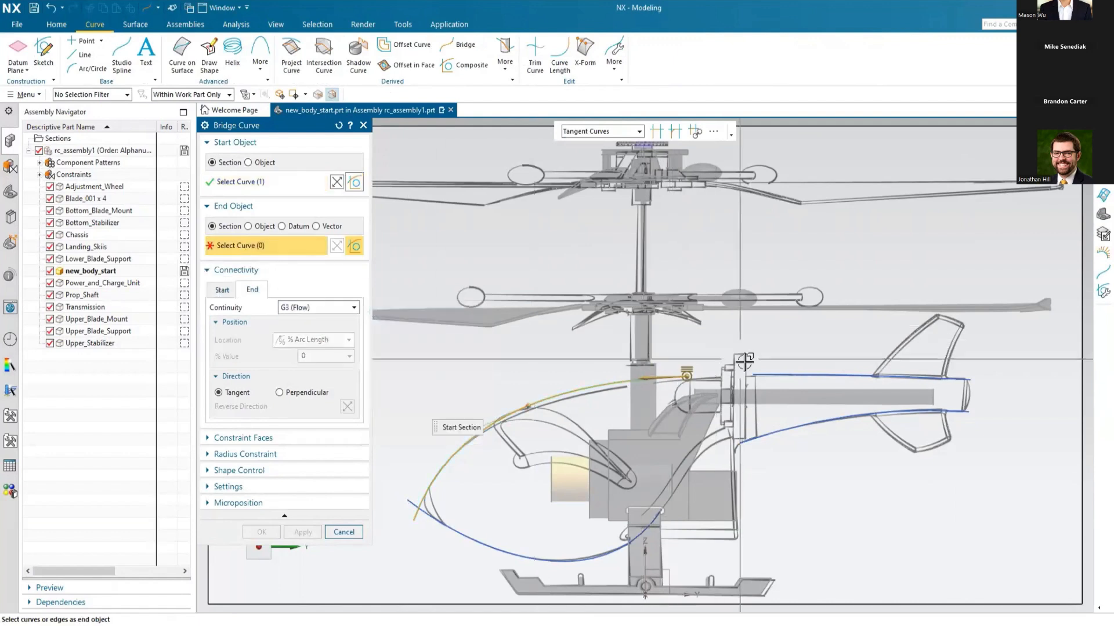
left_click(774, 375)
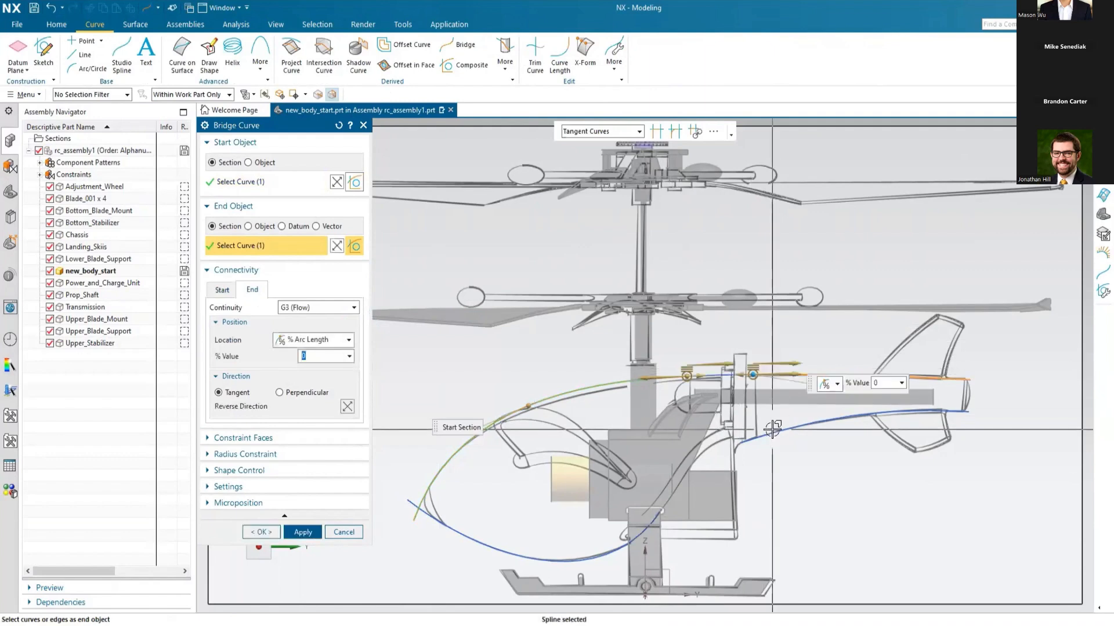
scroll(774, 400, "up", 4)
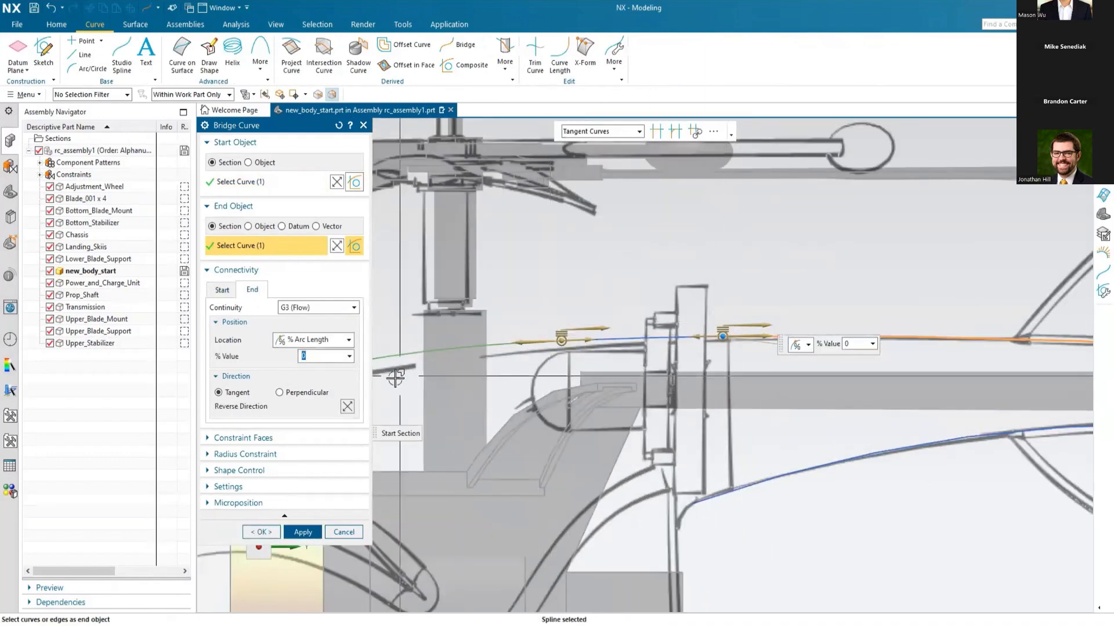
left_click(300, 532)
Step: Bridge the lower body spline to the lower tail boom spline with G3 (Flow) continuity
scroll(638, 293, "down", 3)
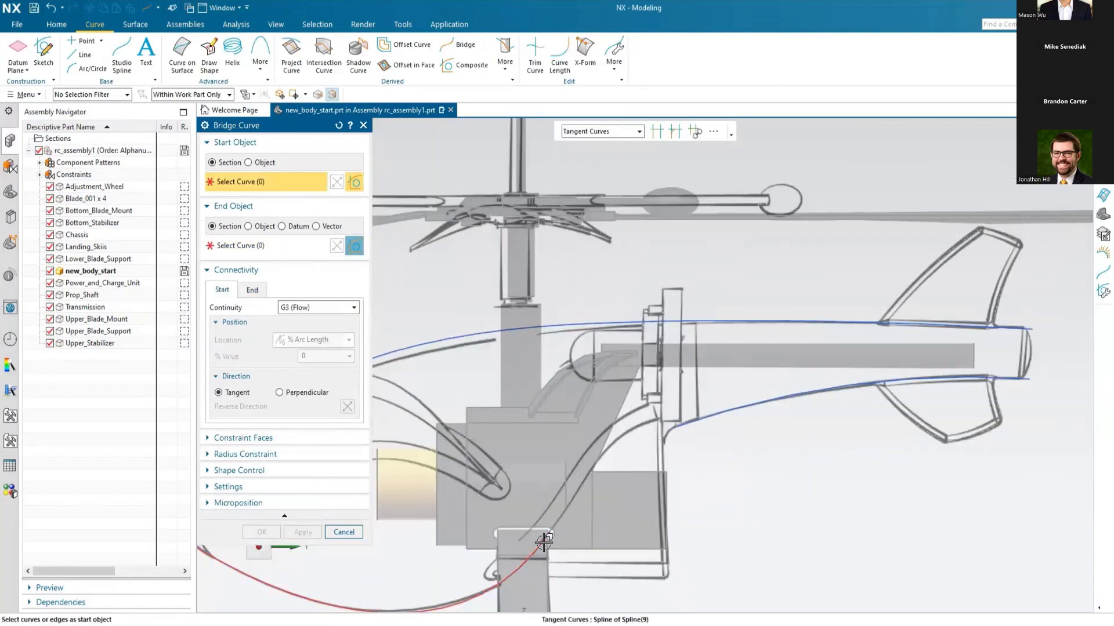
left_click(548, 533)
left_click(702, 418)
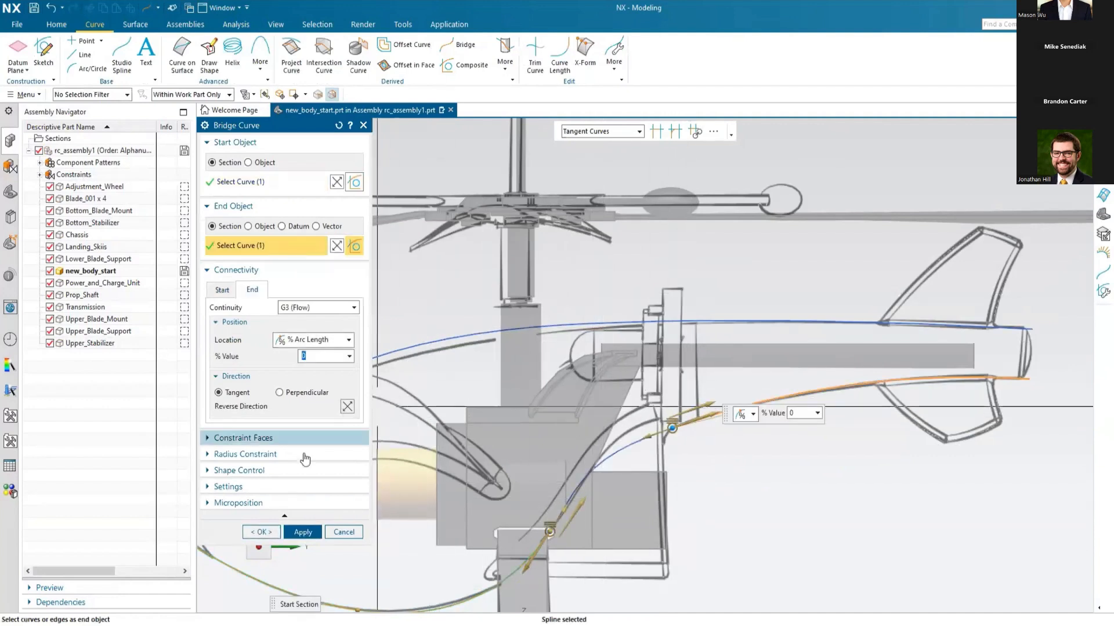
left_click(259, 532)
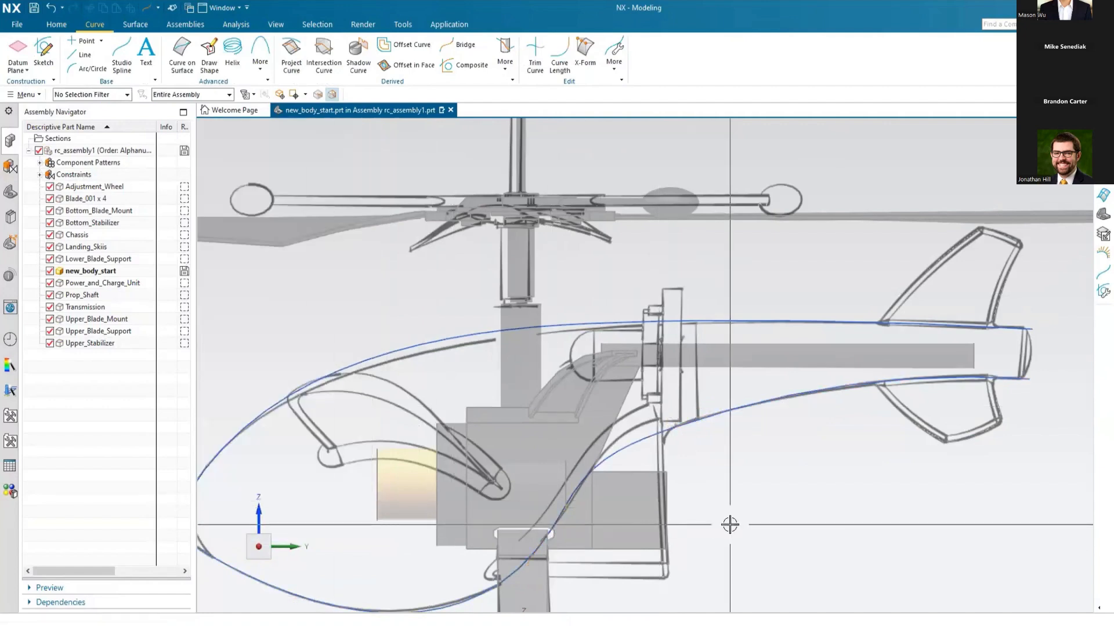
Step: Examine the curvature combs along the lower profile curves with Curve Analysis, and close it without keeping the analysis
key("ctrl+f")
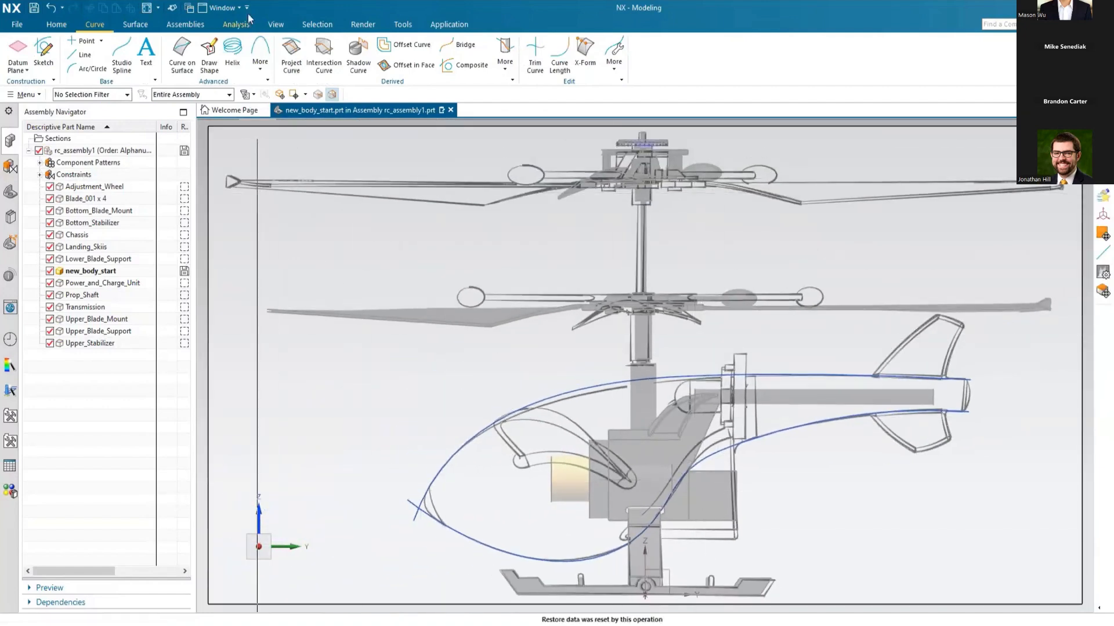
left_click(231, 26)
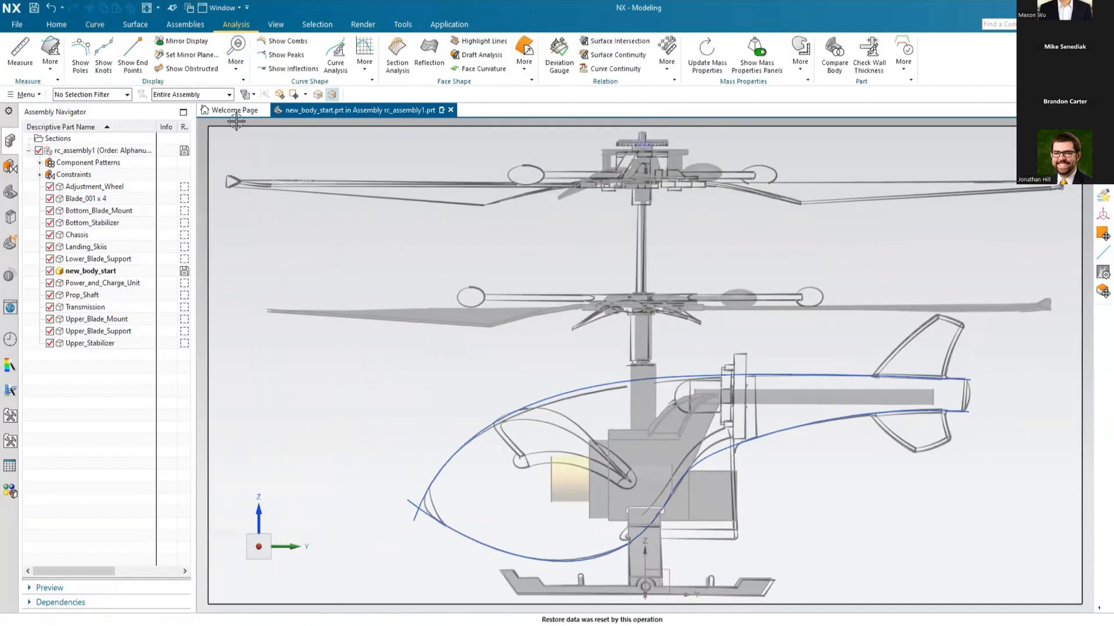
left_click(333, 58)
left_click(472, 538)
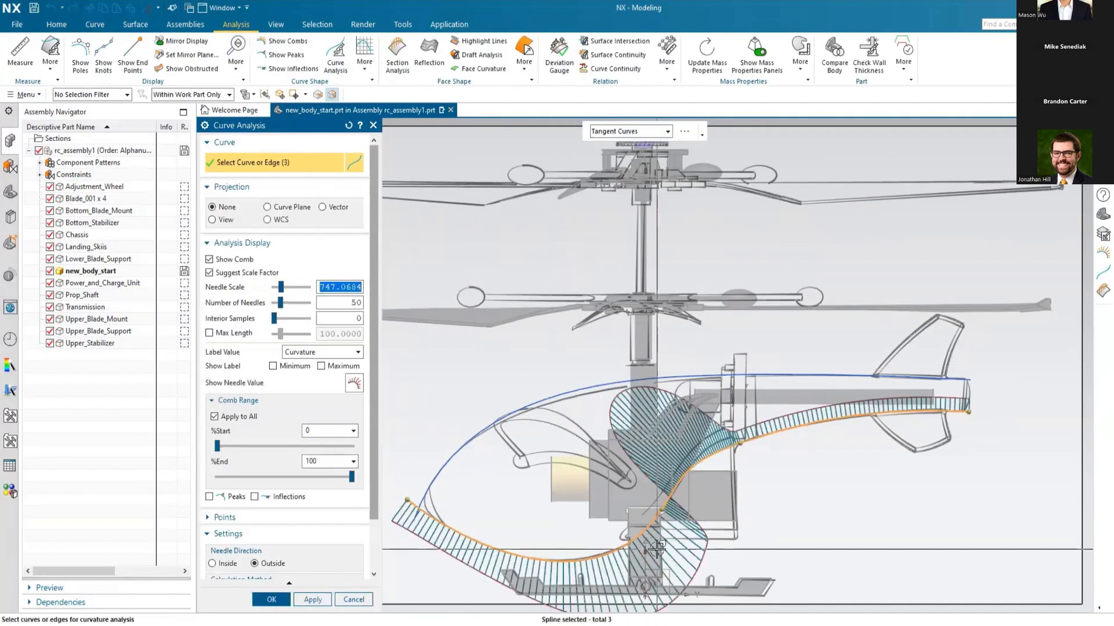
scroll(685, 558, "up", 5)
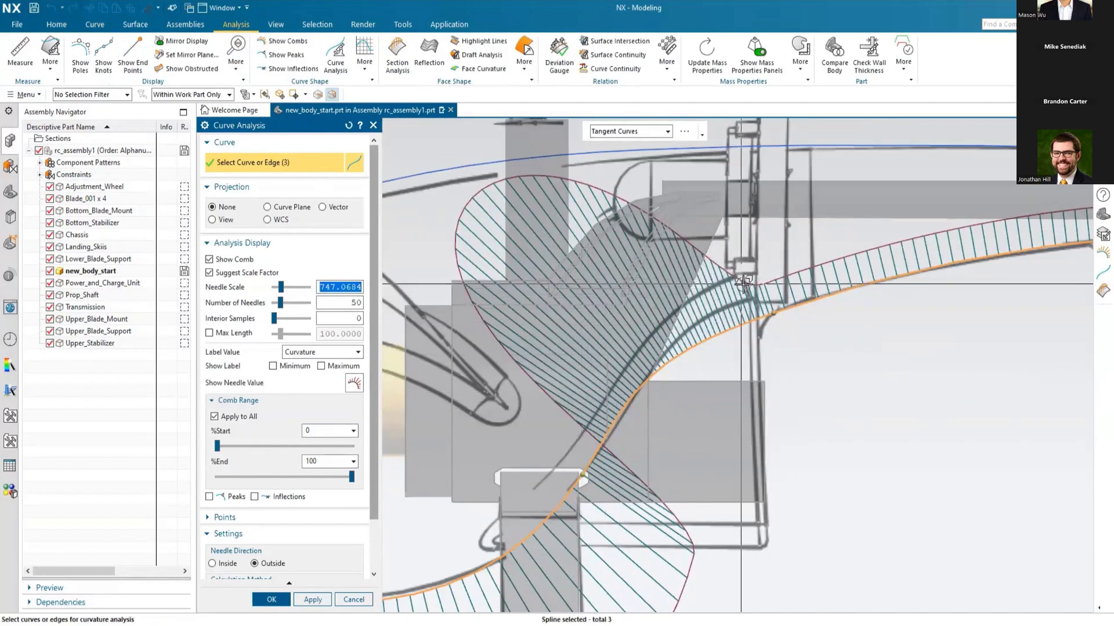
left_click(354, 599)
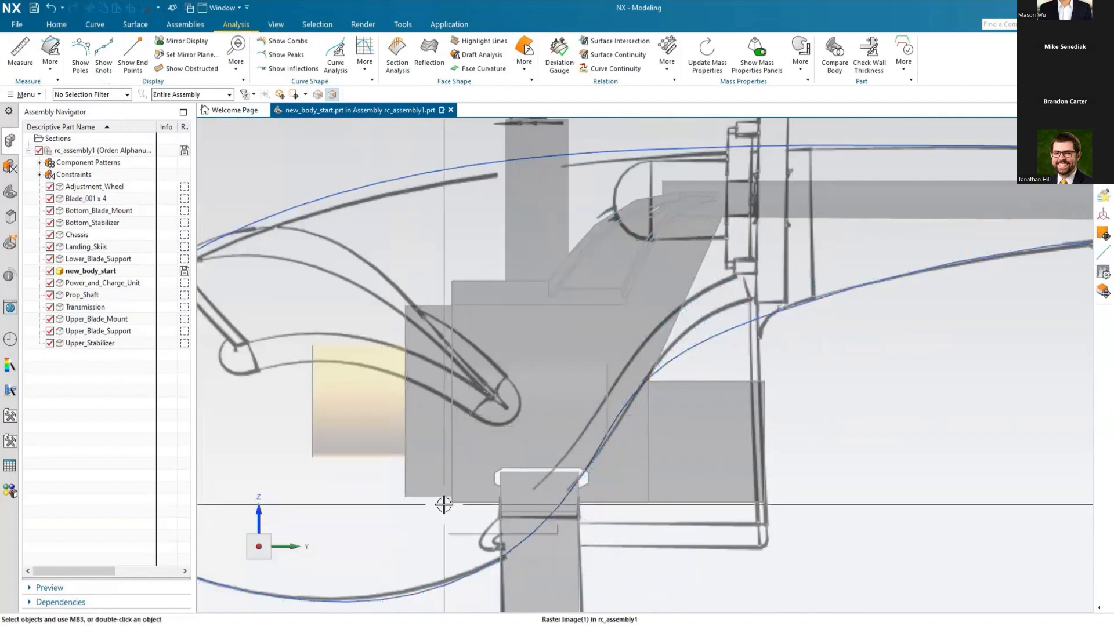
key("ctrl+f")
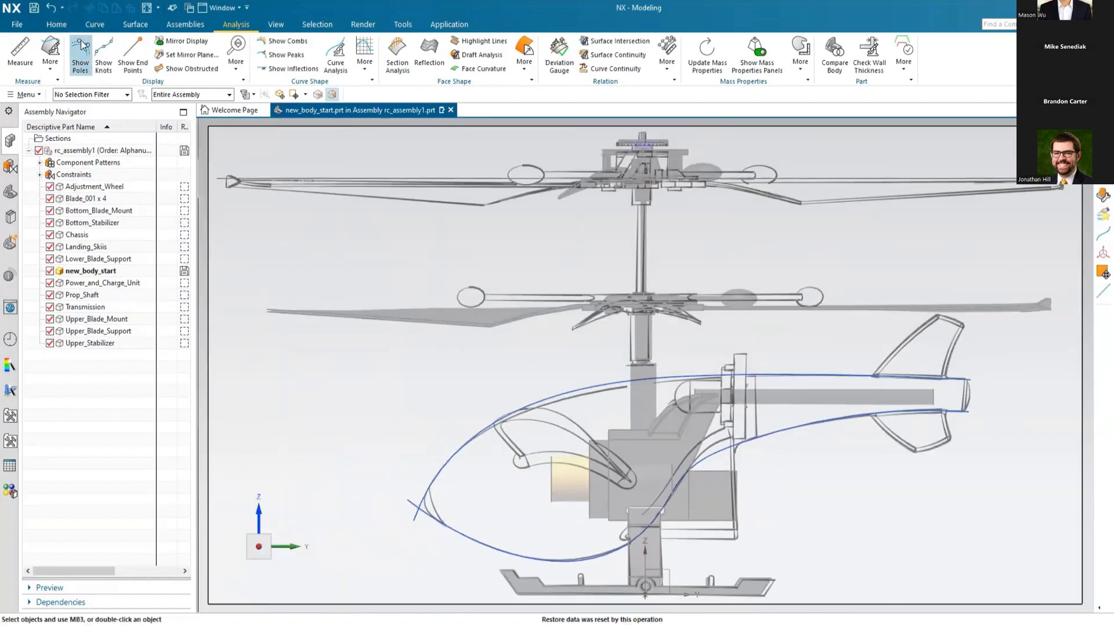
Step: Start an On Path sketch normal to the upper tail boom spline, located at 0% arc length at its front end
left_click(56, 26)
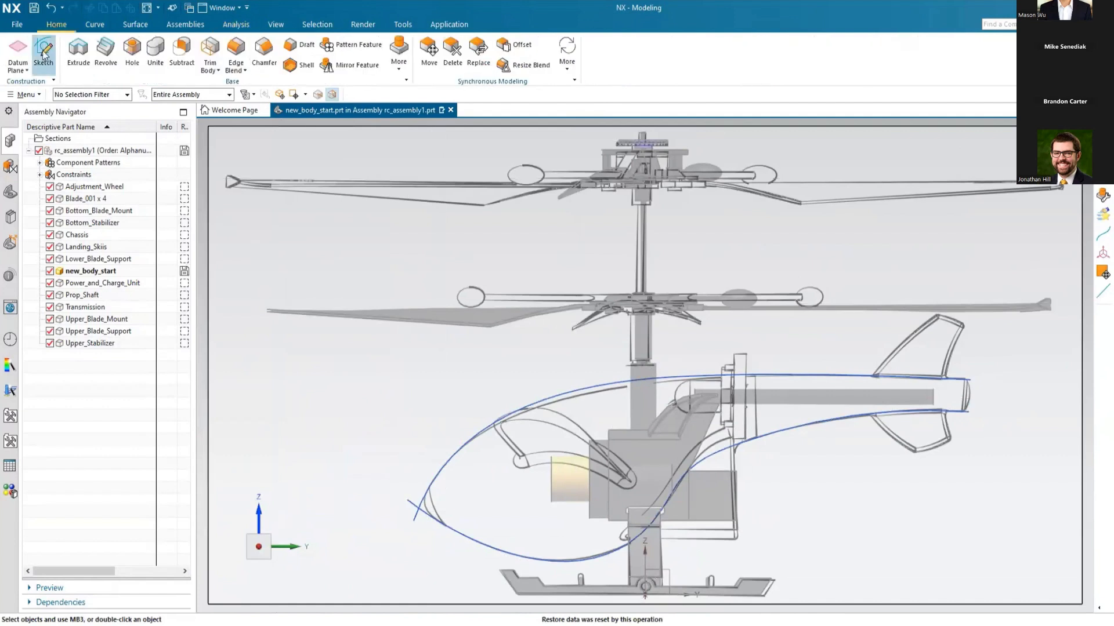
left_click(43, 53)
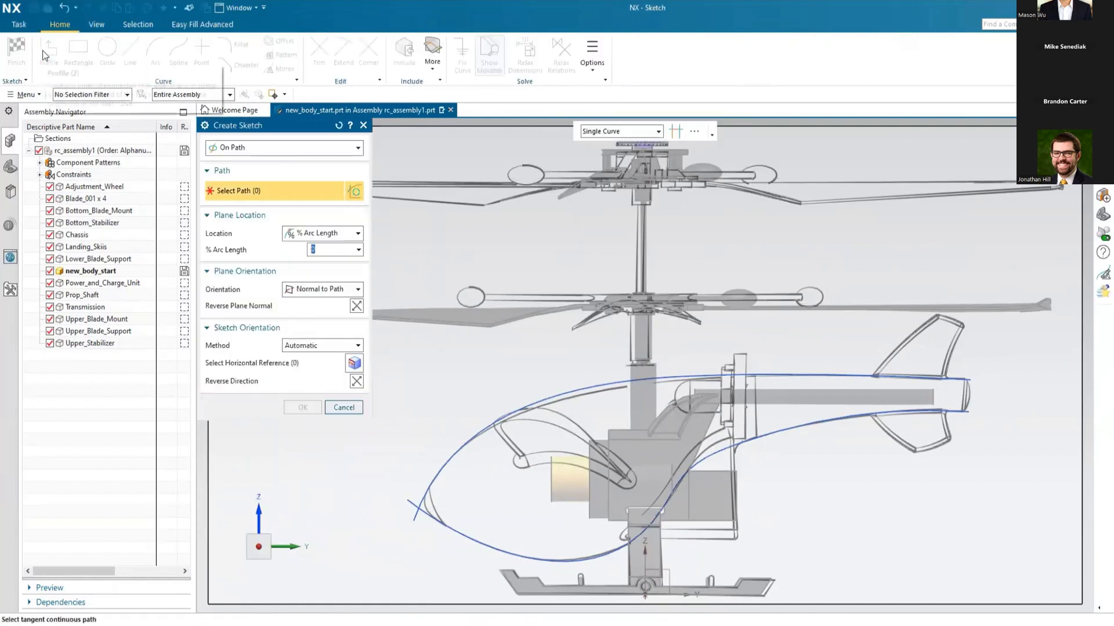
left_click(344, 149)
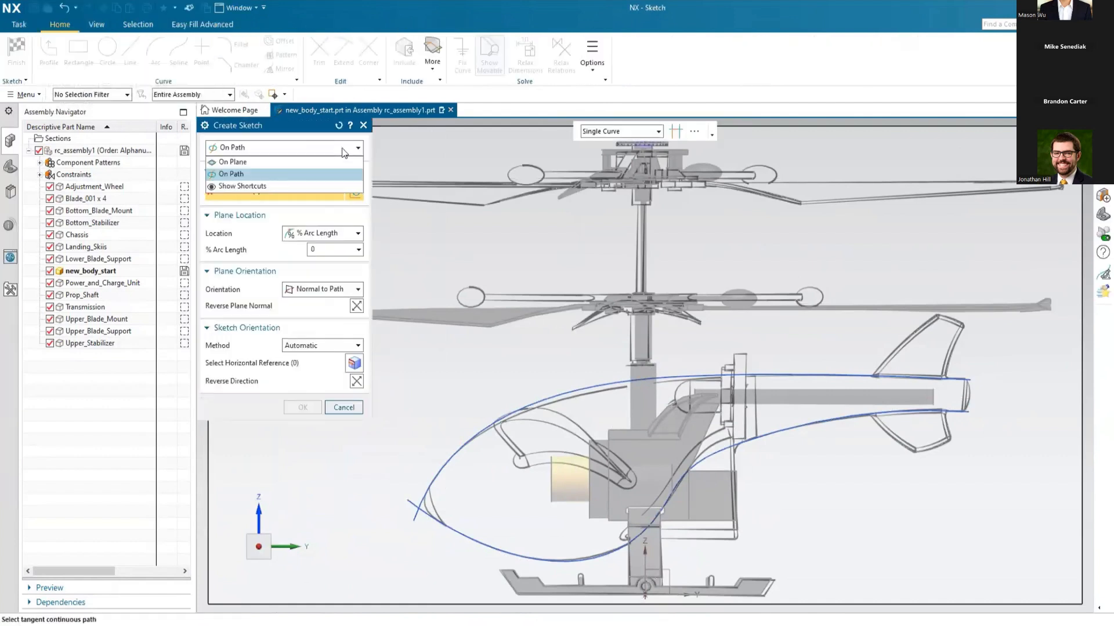
left_click(241, 174)
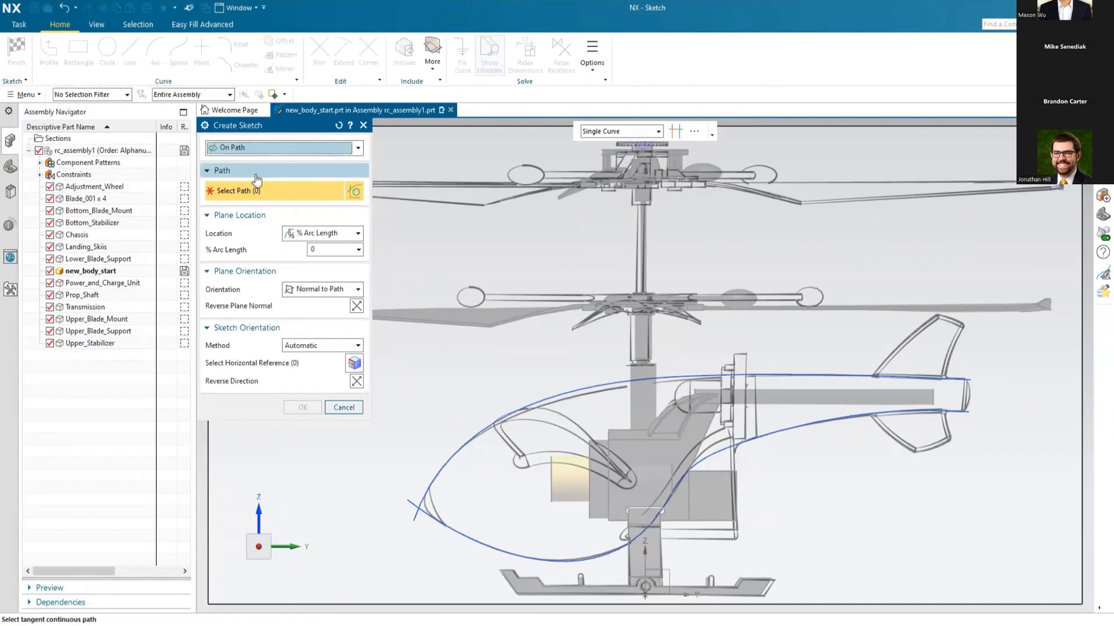
left_click(803, 375)
key("Home")
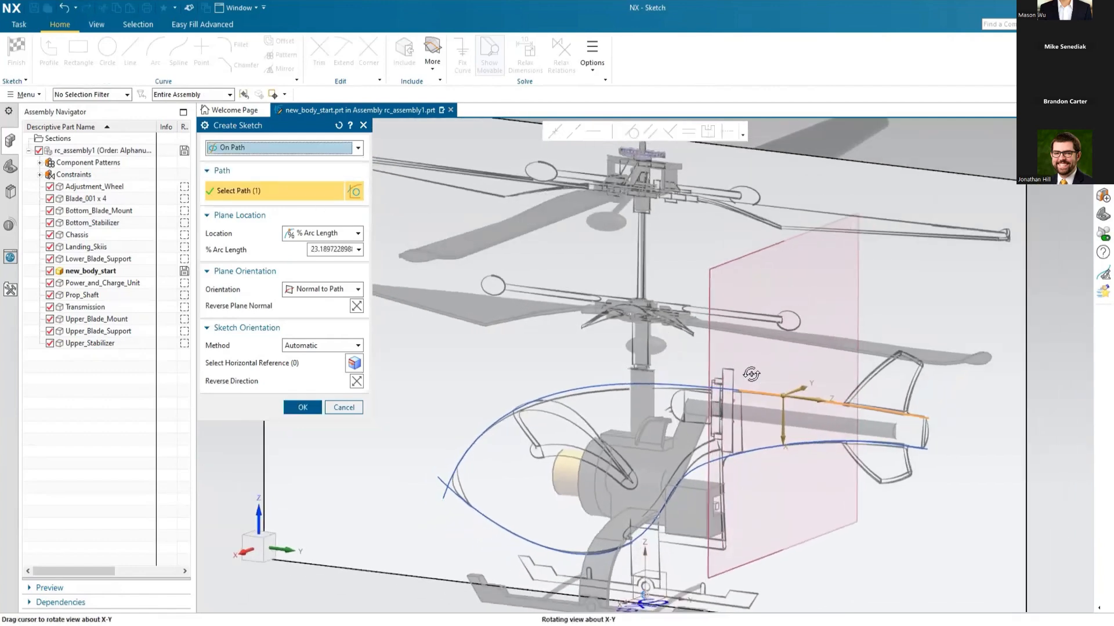
mouse_move(781, 406)
left_mouse_down()
mouse_move(727, 396)
mouse_move(811, 412)
mouse_move(731, 399)
left_mouse_up()
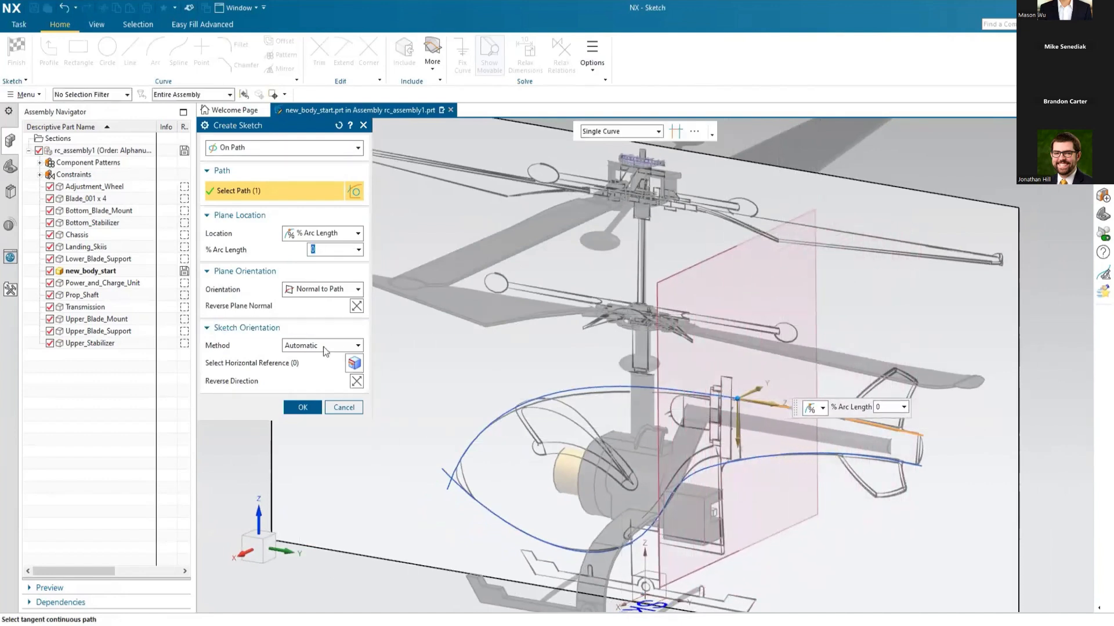
Step: Use the datum coordinate system's X axis as the sketch's horizontal reference and create the sketch
left_click(281, 364)
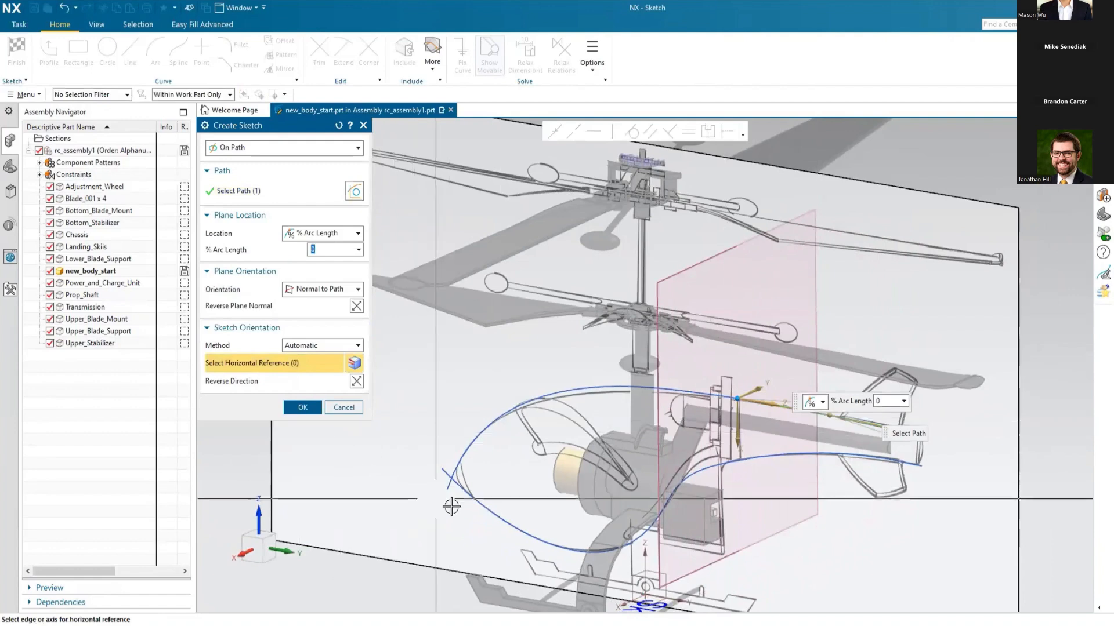
left_click(623, 602)
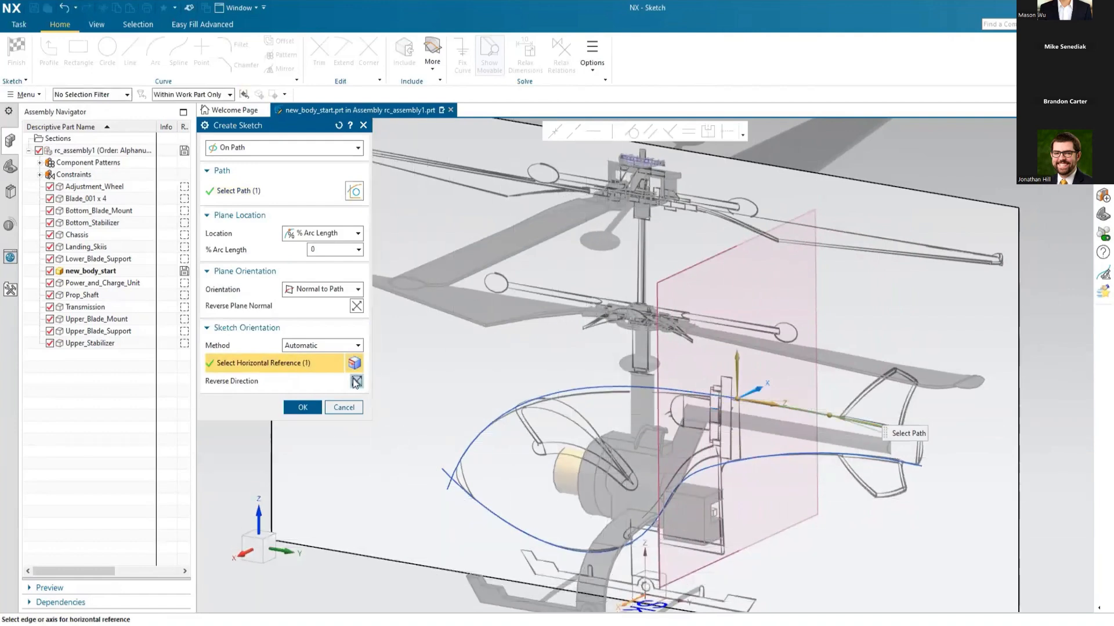
left_click(300, 408)
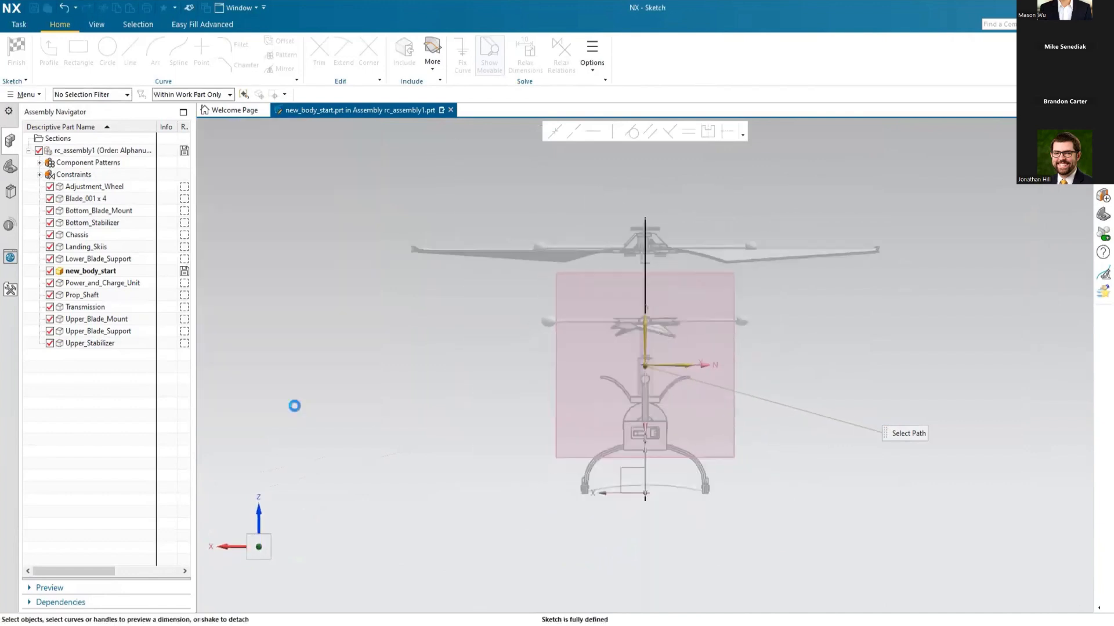
Step: Add an intersection point where the lower tail boom spline meets the sketch plane
middle_click_drag(524, 330, 534, 331)
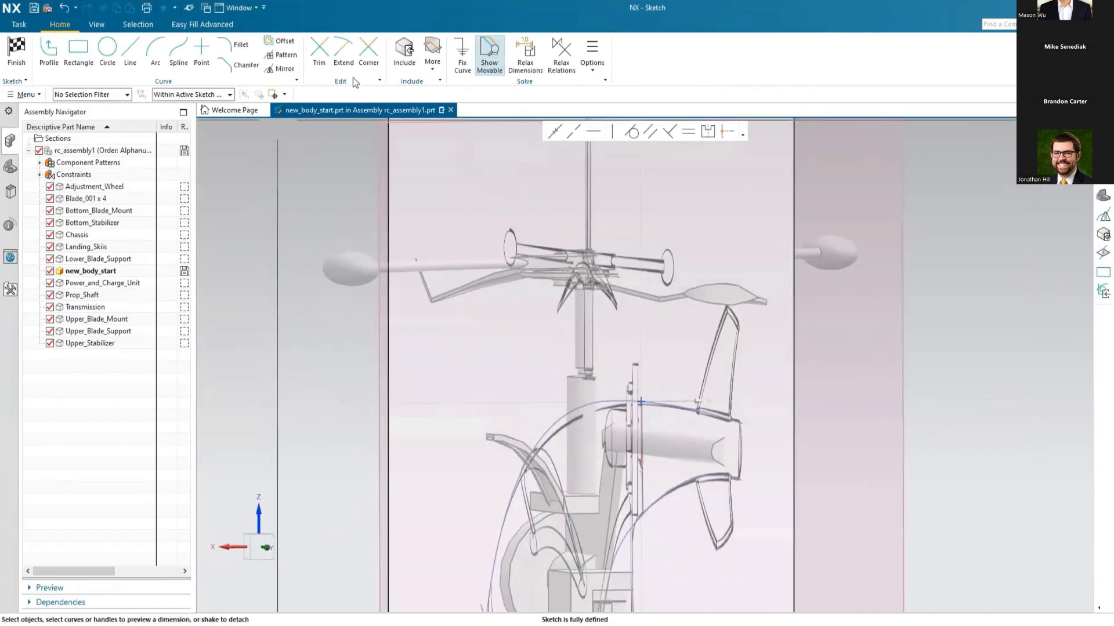
left_click(426, 69)
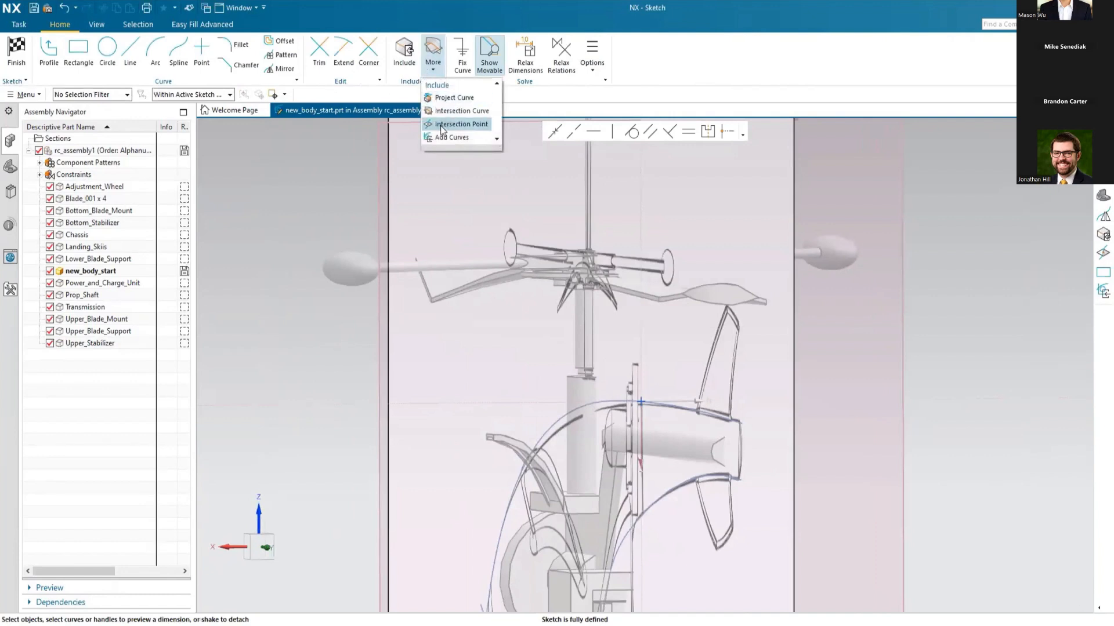
left_click(458, 124)
left_click(642, 513)
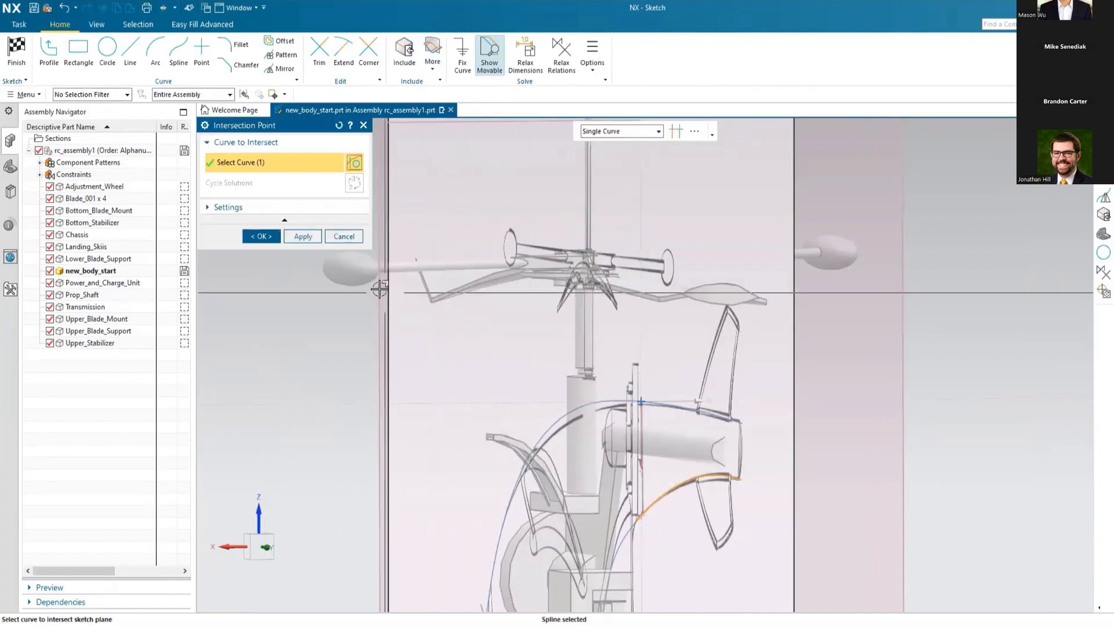
left_click(261, 236)
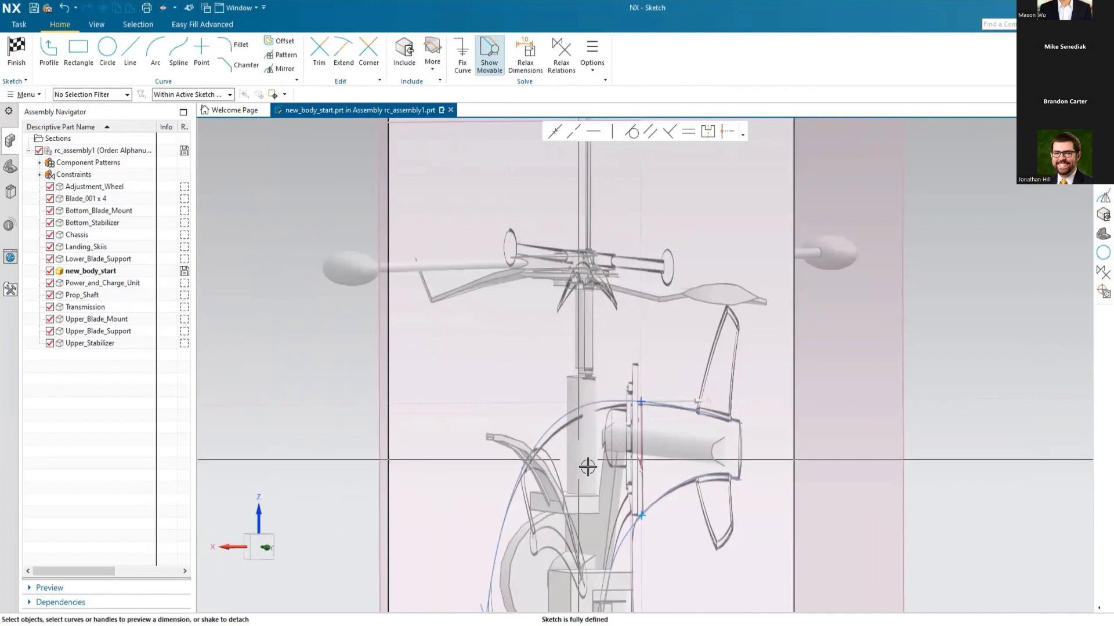
scroll(676, 529, "up", 2)
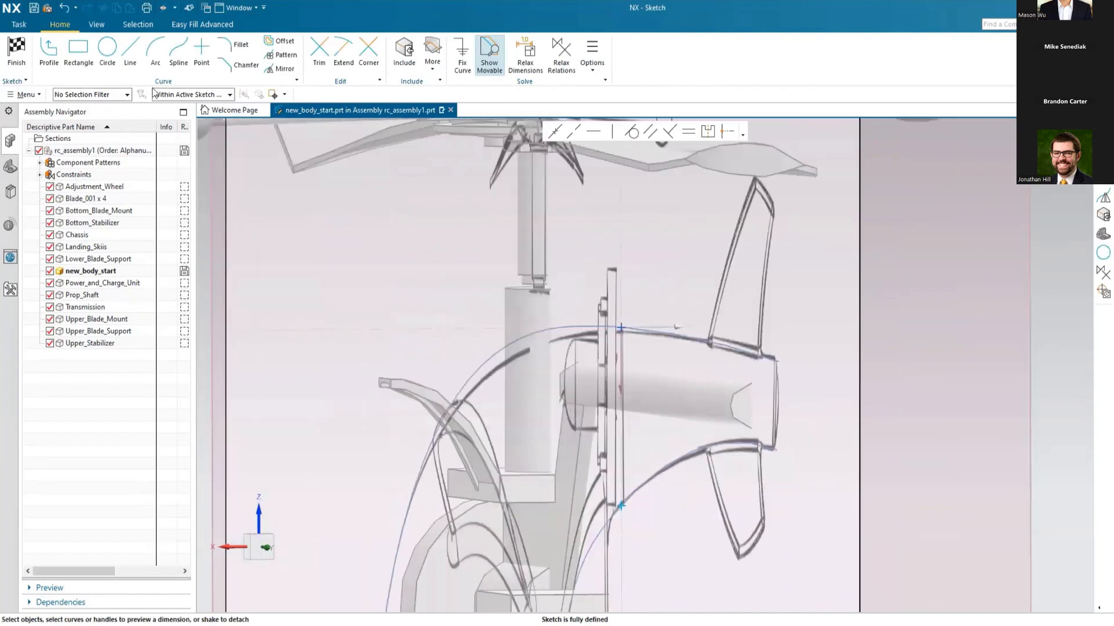
Step: Sketch a three-point rectangle from the sketch origin to the lower intersection point, extending about 8.8 mm outward to one side
left_click(80, 52)
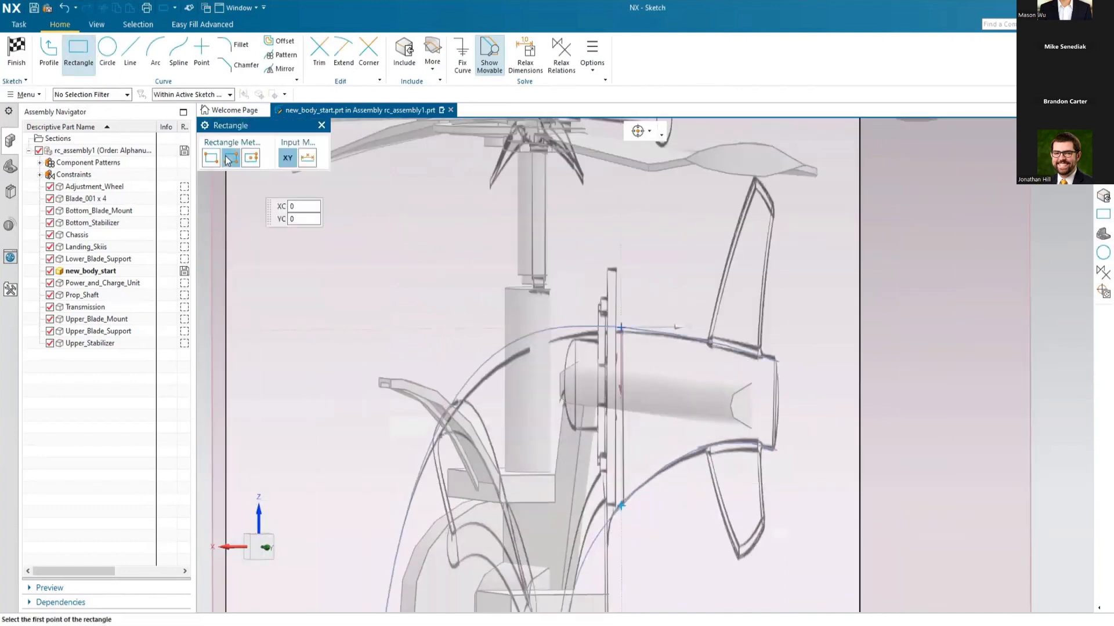
left_click(620, 328)
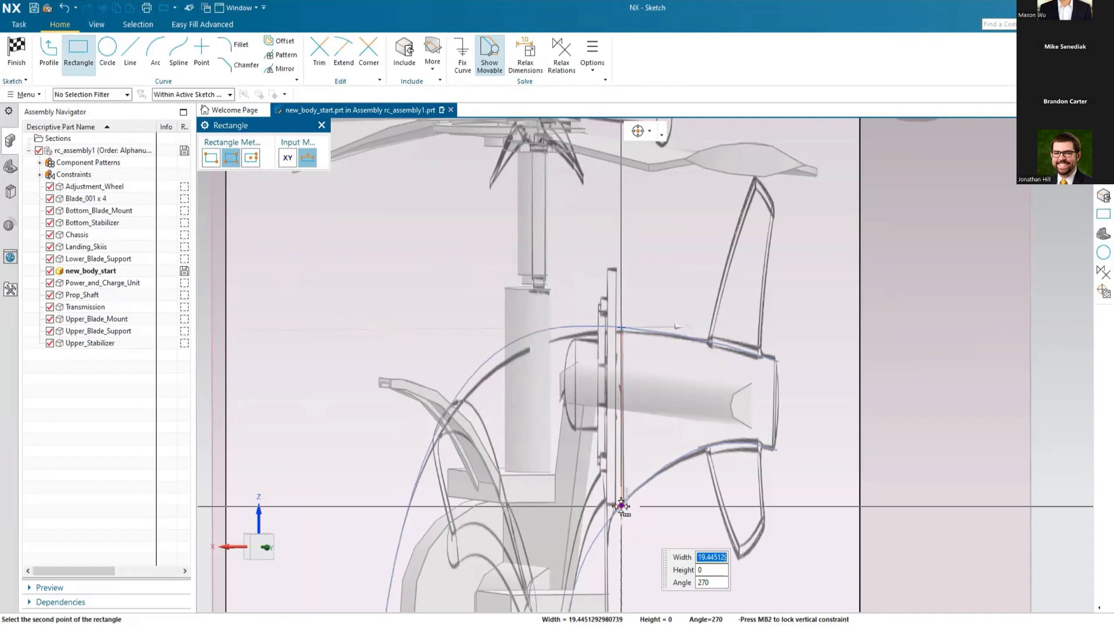
left_click(622, 506)
left_click(951, 156)
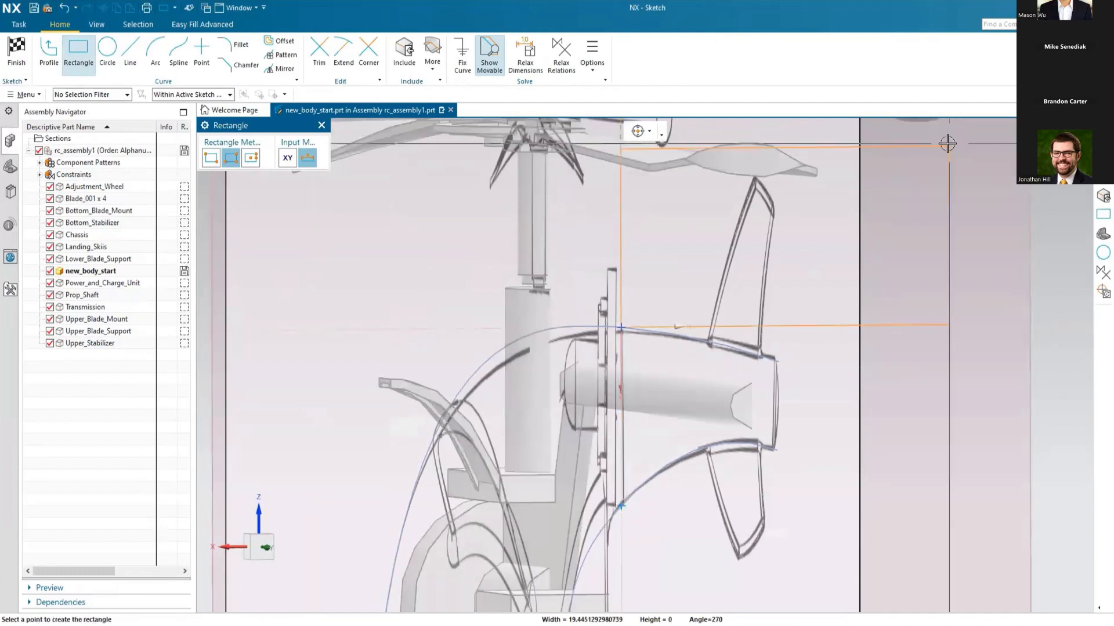
left_click(546, 381)
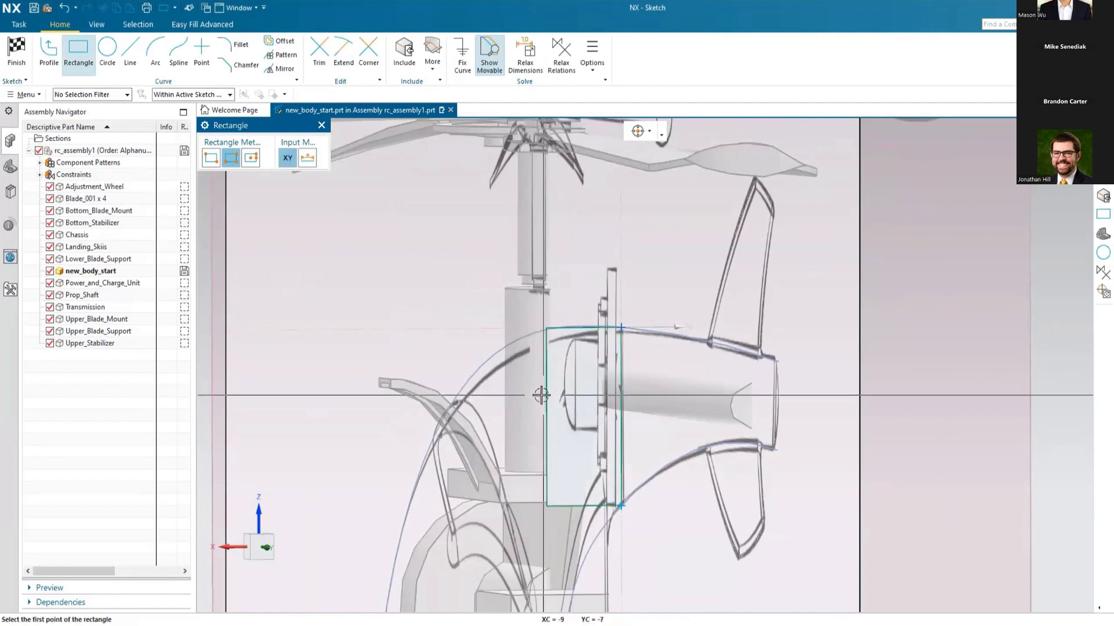
key("Escape")
Step: Set the rectangle's width to 10 mm by dimensioning its lower edge
left_click(569, 504)
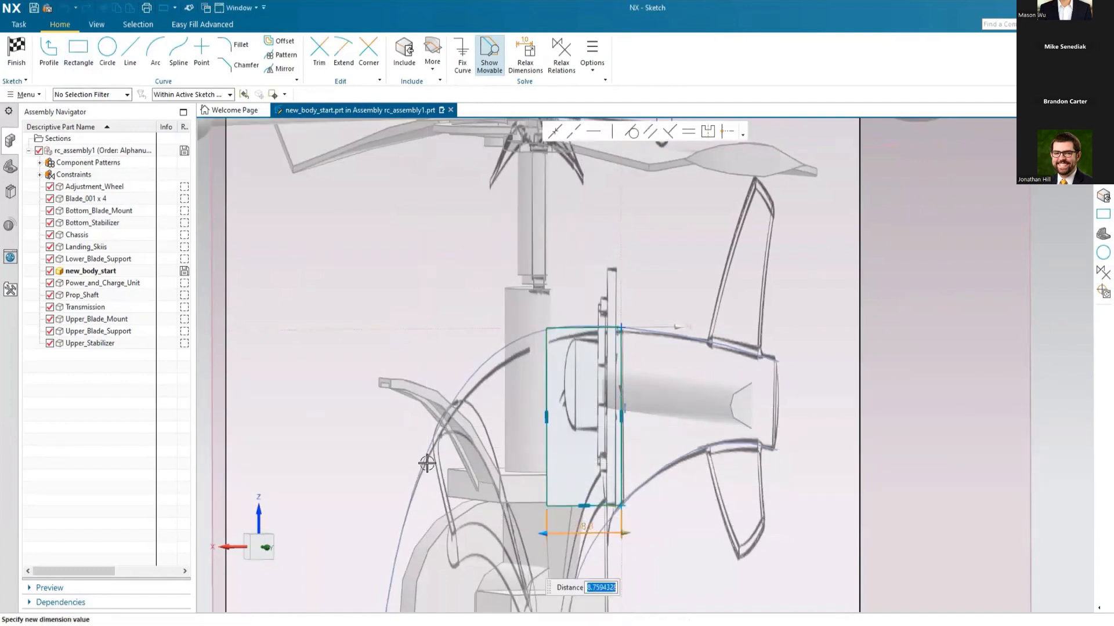
type("10")
key("Return")
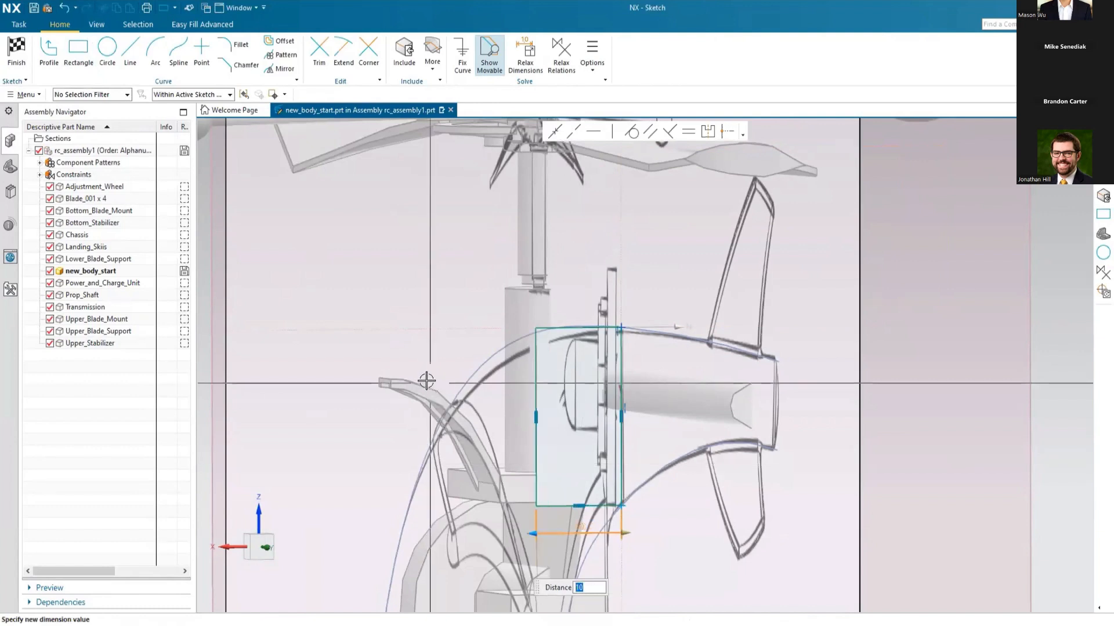
key("Escape")
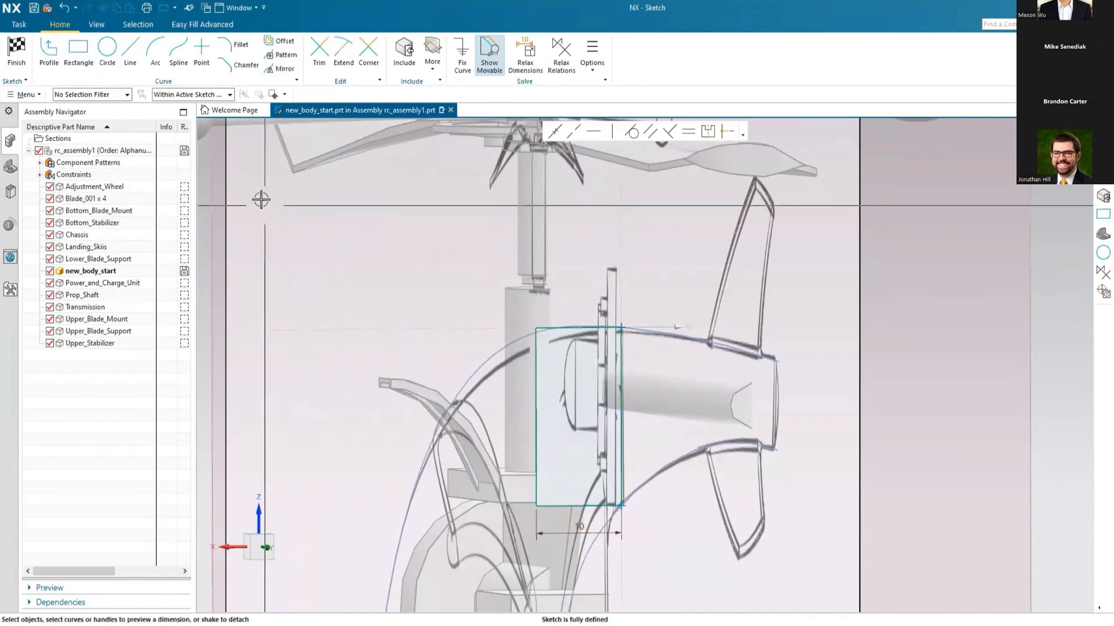
Step: Start a degree 3 through-points Studio Spline at the rectangle's upper corner on the sketch origin, with inferred G1 at that point
left_click(178, 55)
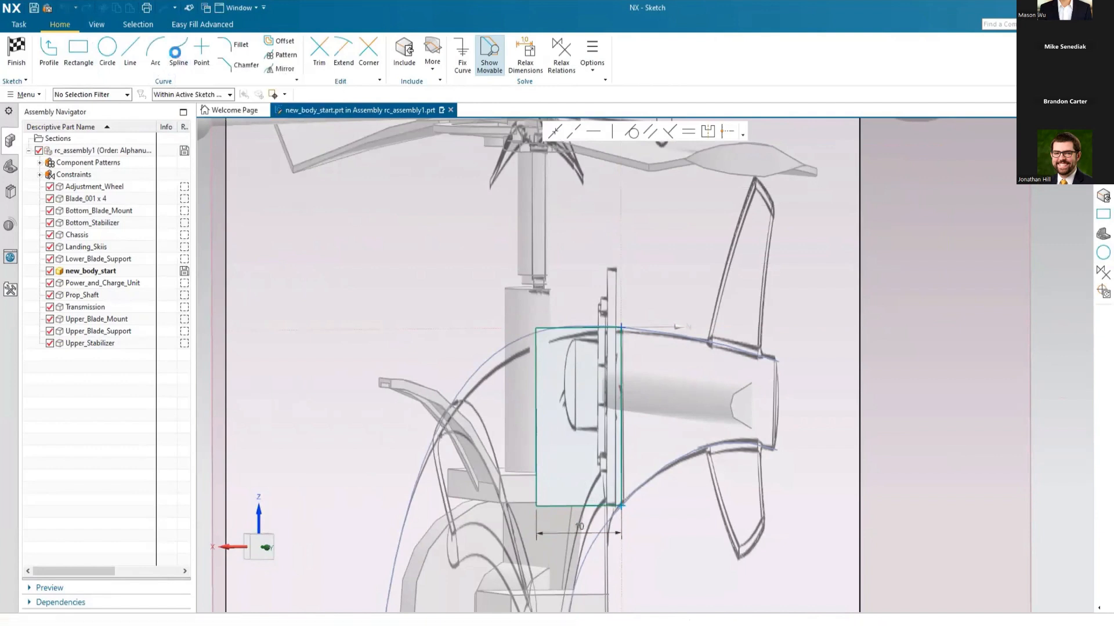
left_click(620, 327)
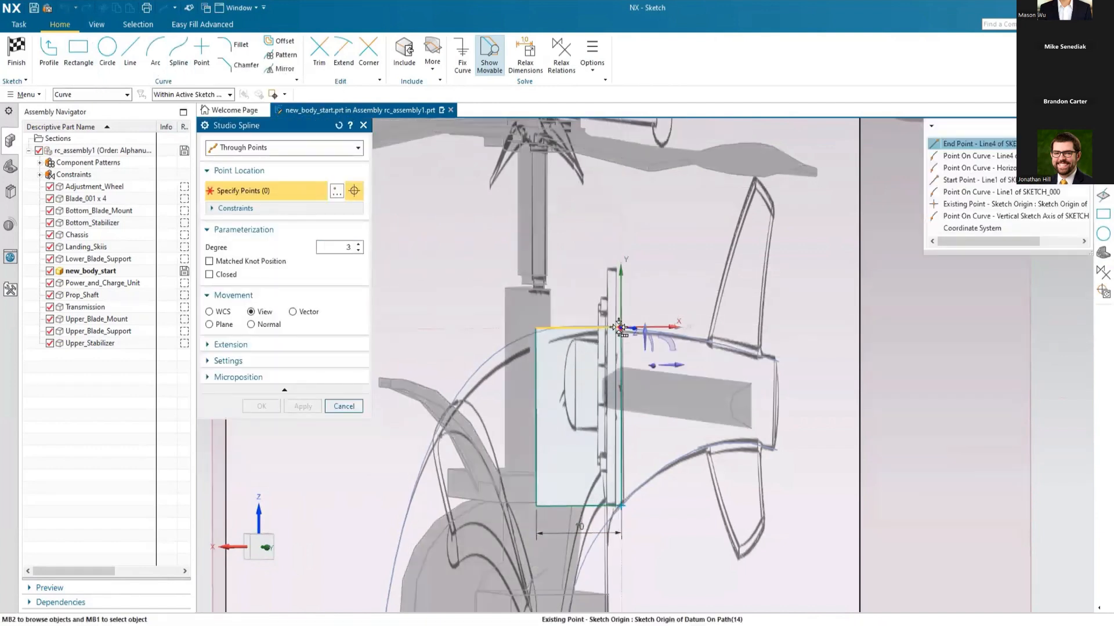
left_click(974, 143)
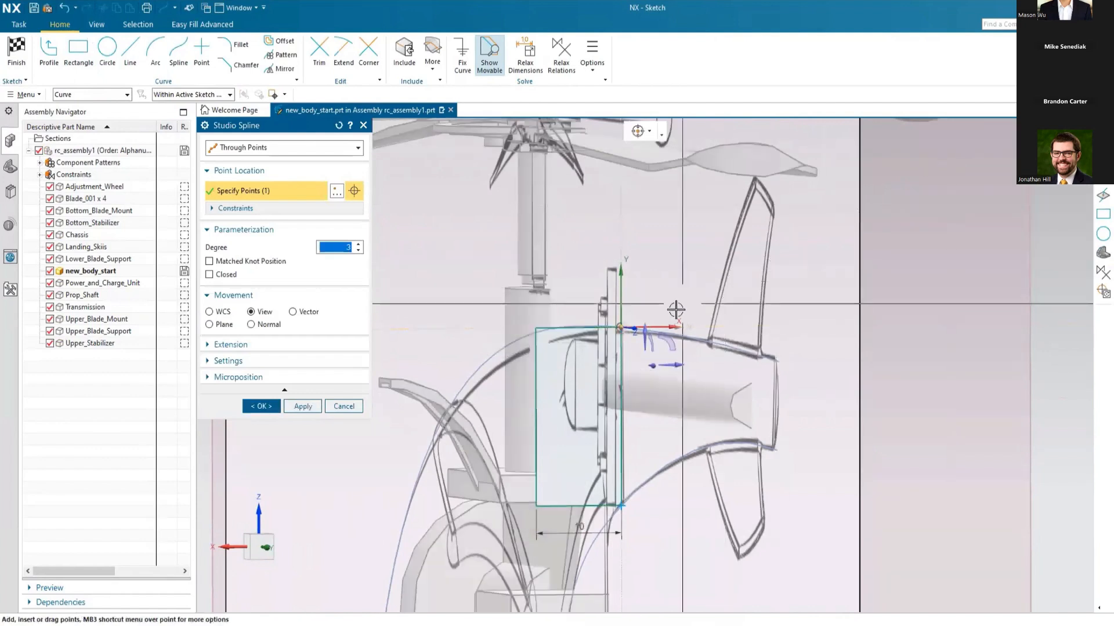
right_click(621, 328)
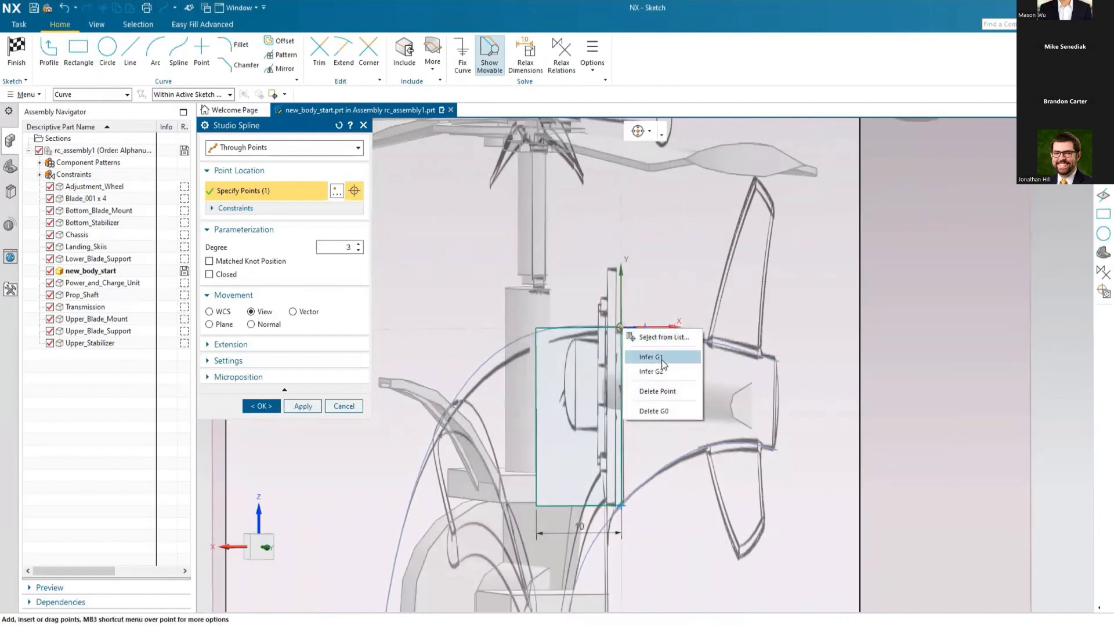
left_click(649, 358)
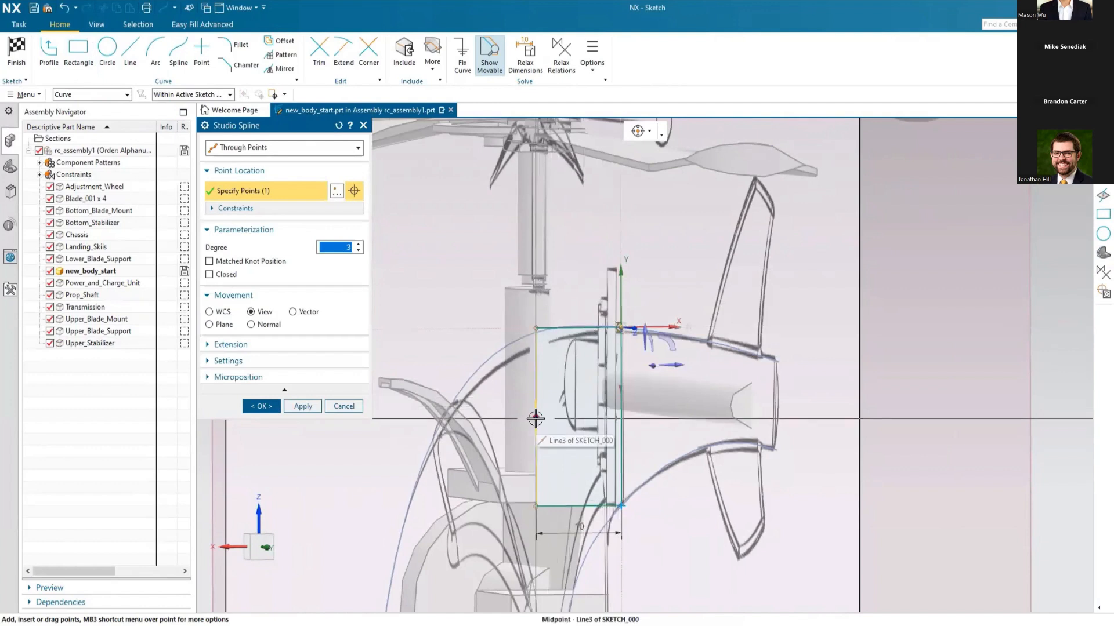
Step: Add the second spline point at the midpoint of the rectangle's outer vertical line and apply Infer G1 to it
left_click(535, 417)
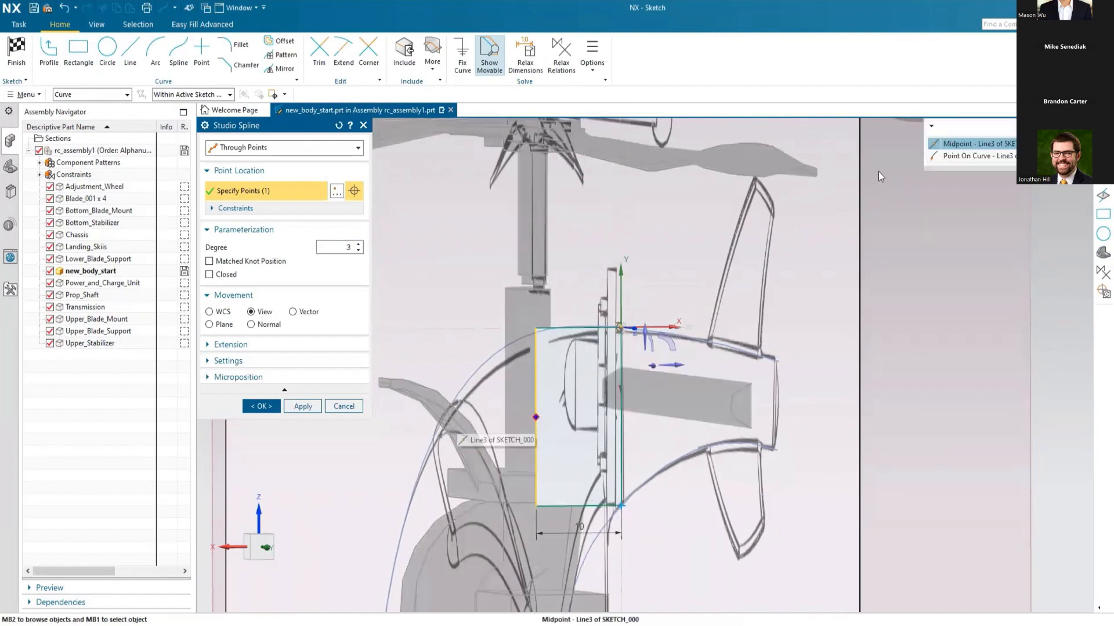
left_click(957, 144)
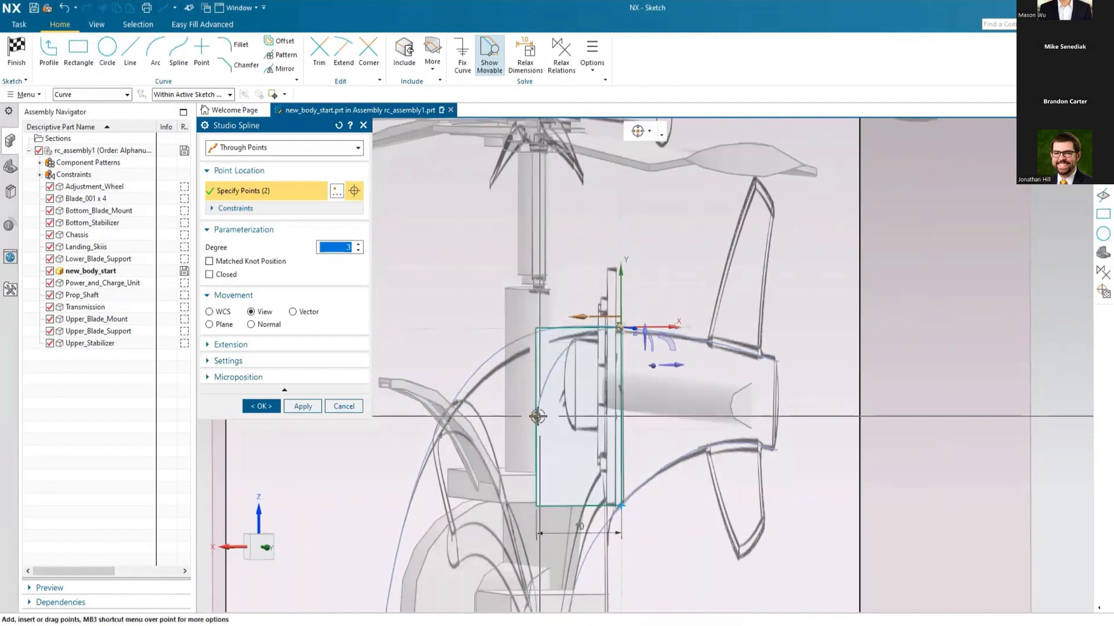
right_click(537, 415)
left_click(571, 446)
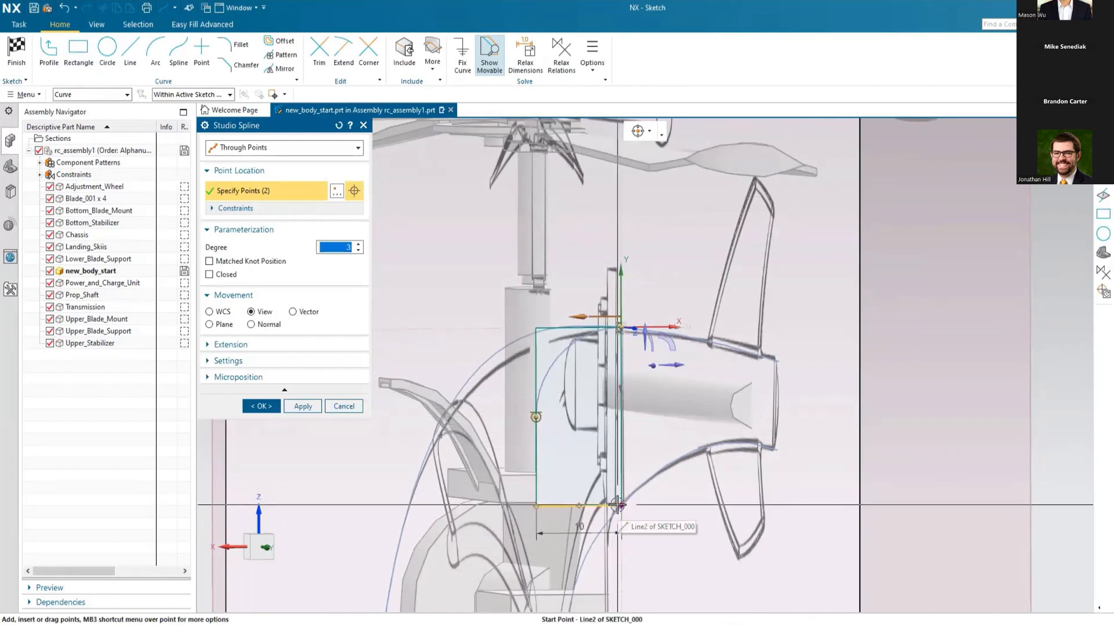
Step: Add the last spline point at the rectangle's lower corner on the intersection point, apply Infer G1, and create the spline
left_click(618, 504)
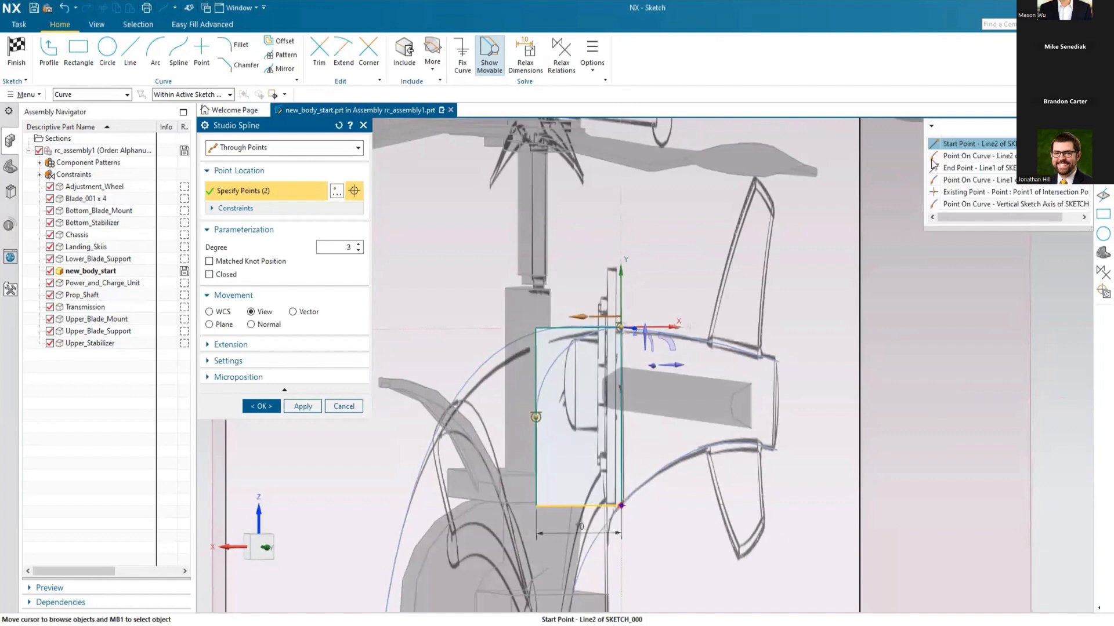
left_click(934, 166)
right_click(622, 504)
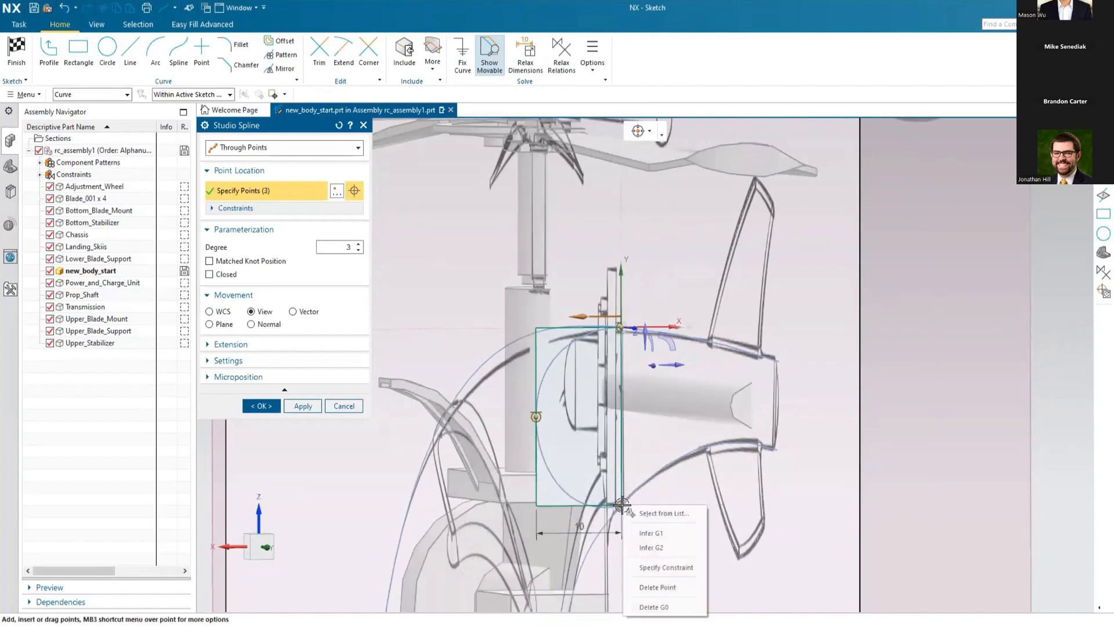
left_click(650, 533)
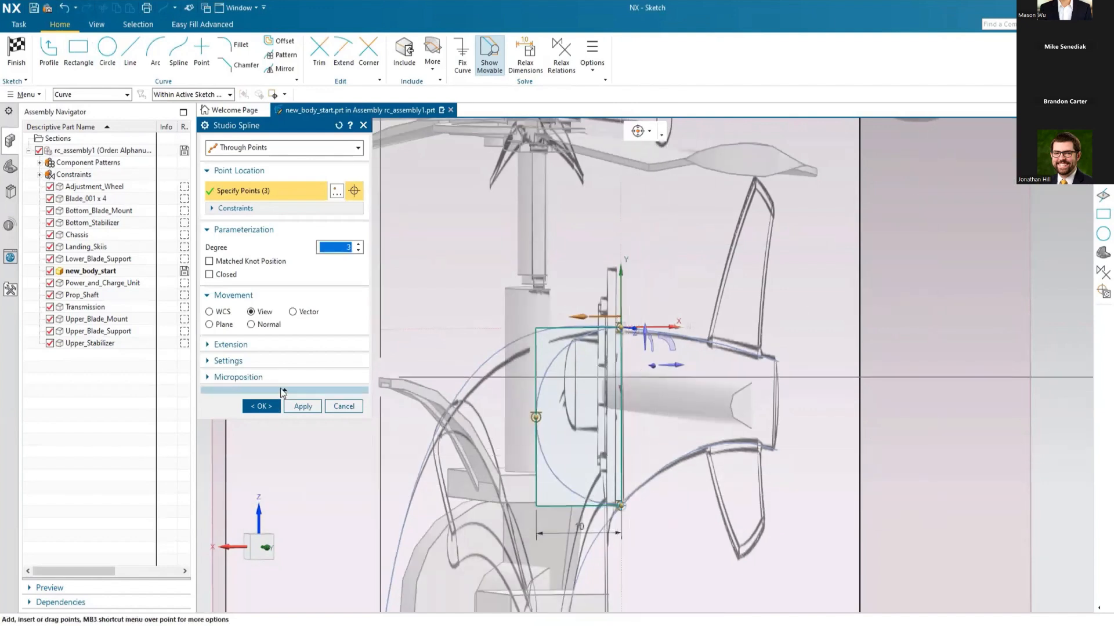
left_click(254, 405)
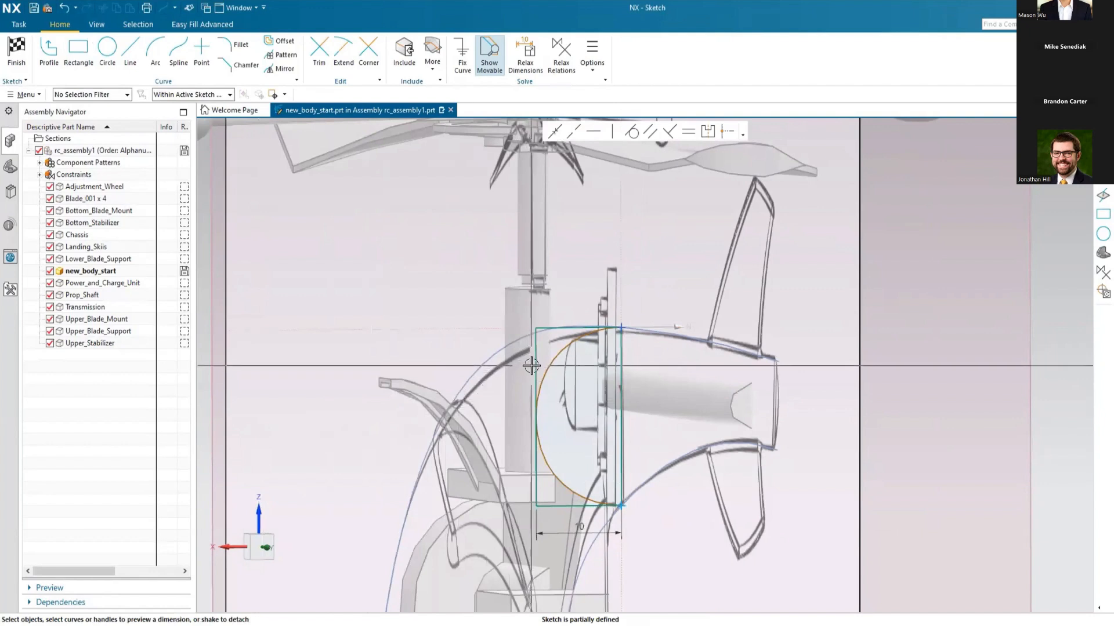
Step: Convert the rectangle's four lines to reference curves and finish the sketch
left_click(558, 507)
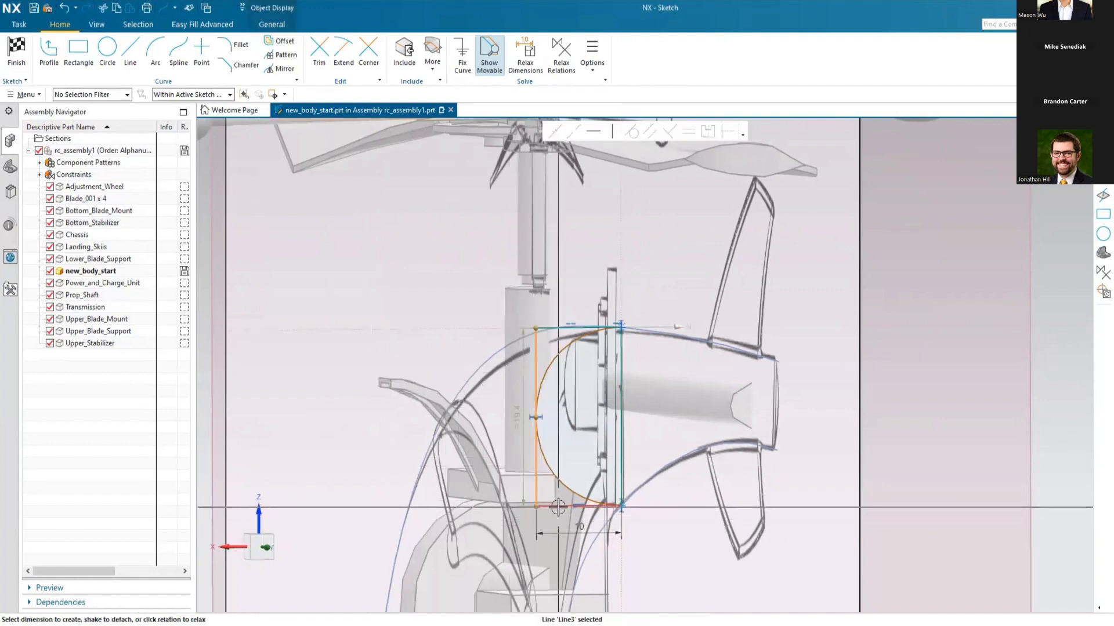
left_click(559, 507)
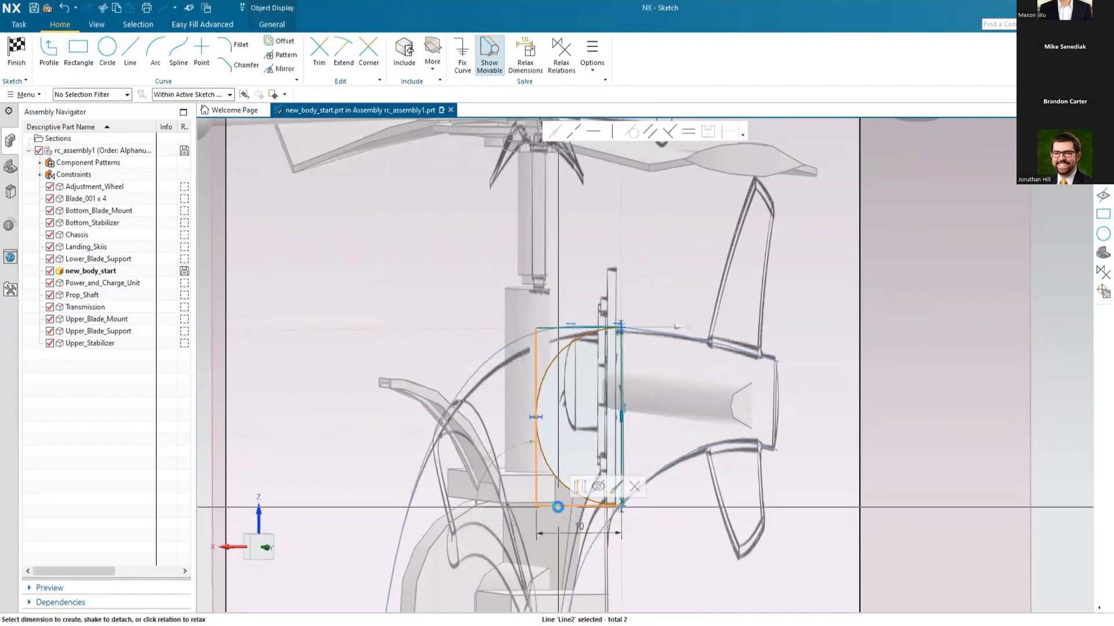
left_click(626, 456)
left_click(941, 156)
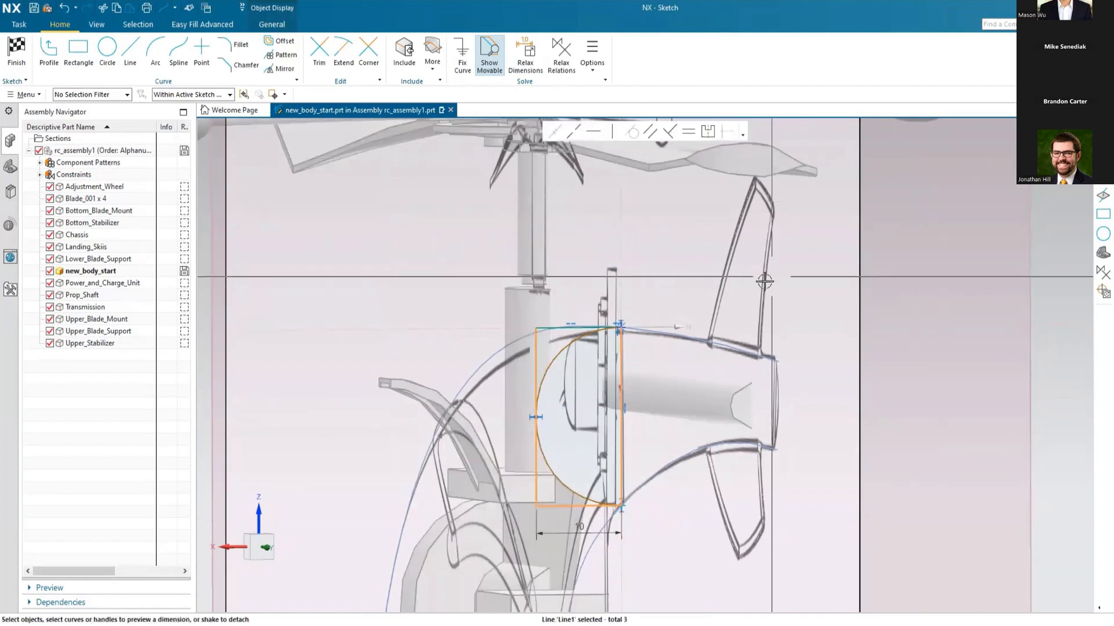
left_click(559, 331)
left_click(946, 156)
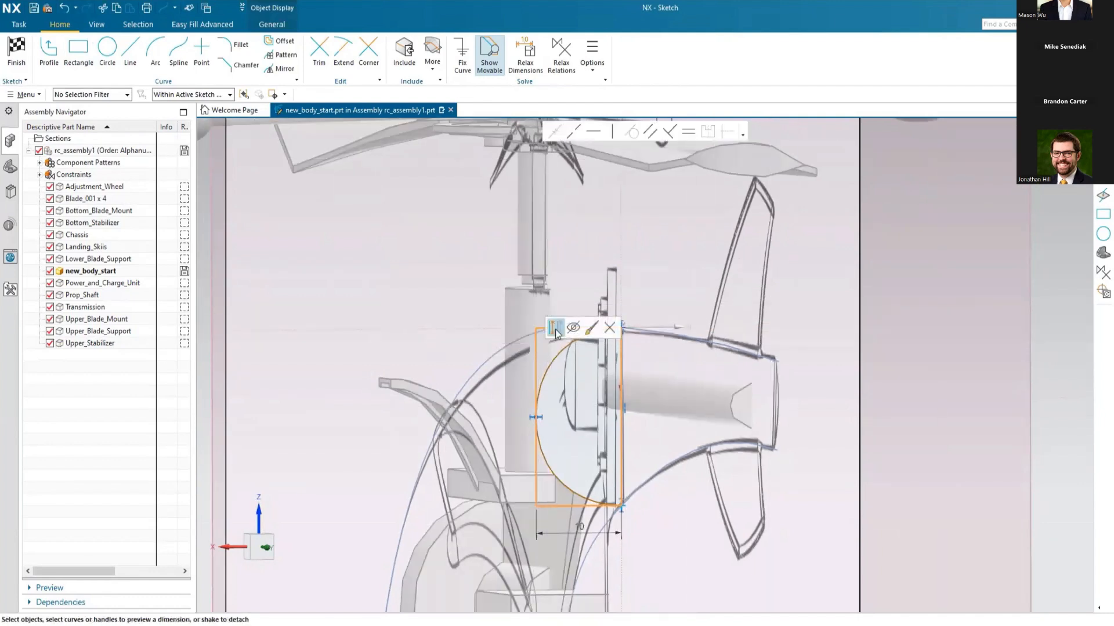
left_click(555, 329)
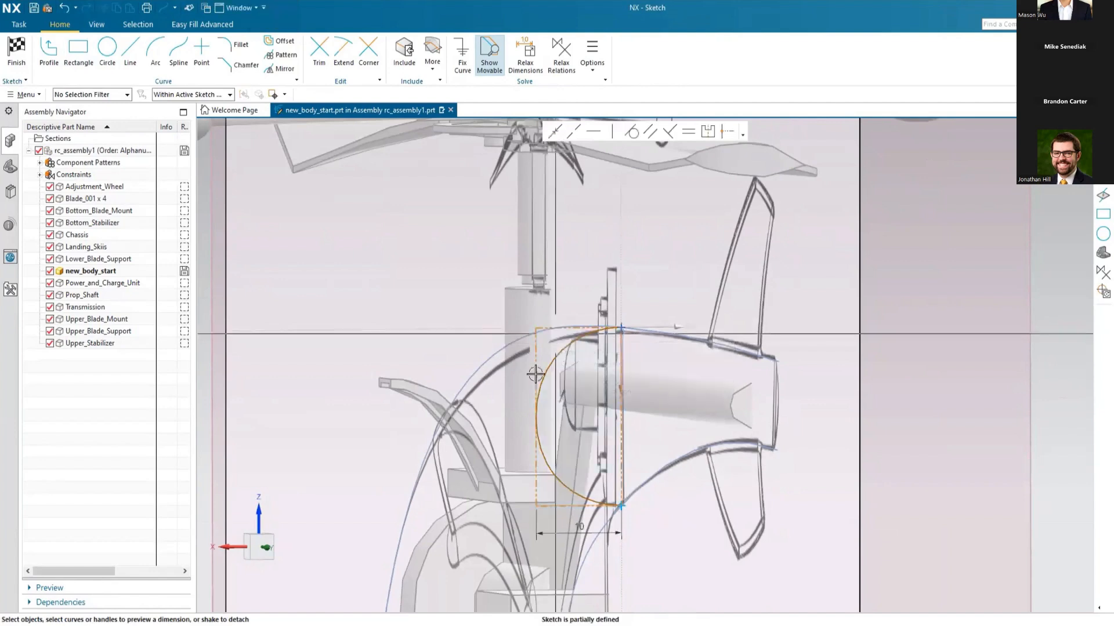
left_click(23, 60)
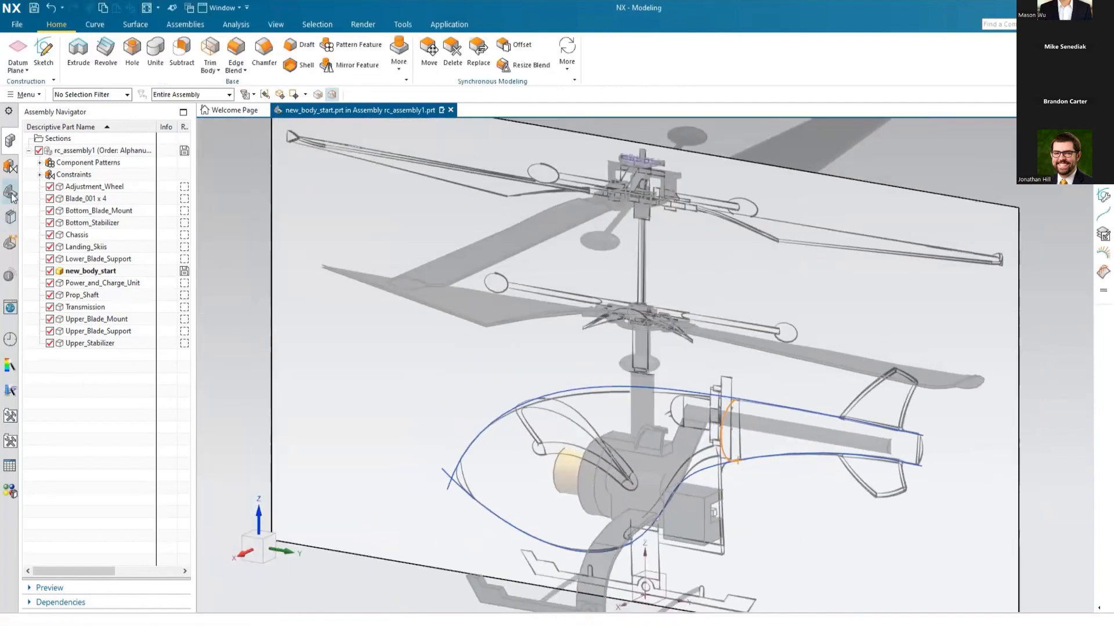
Step: Show the model history, and start a Studio Surface with the sketched half-section spline as section and the upper tail boom spline as first guide
left_click(11, 195)
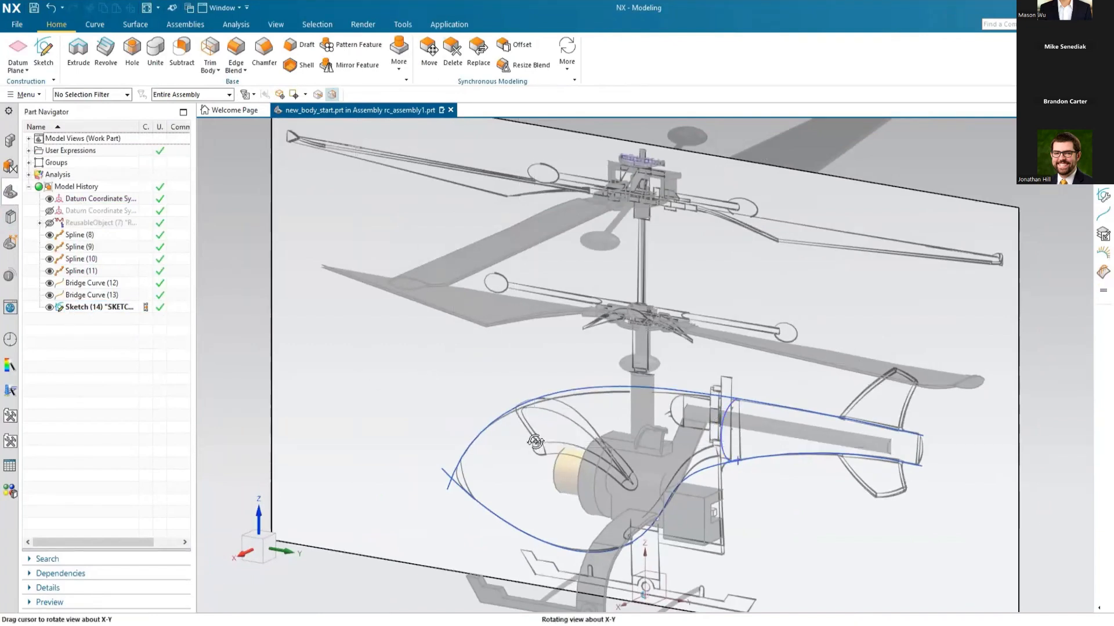
middle_click_drag(536, 442, 522, 429)
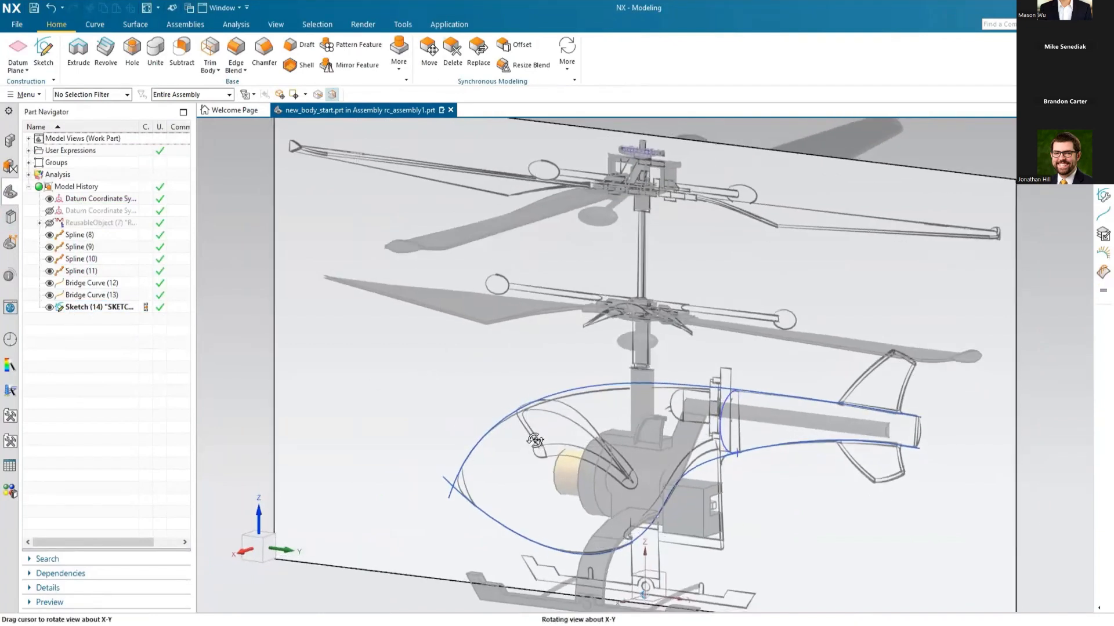
left_click(135, 24)
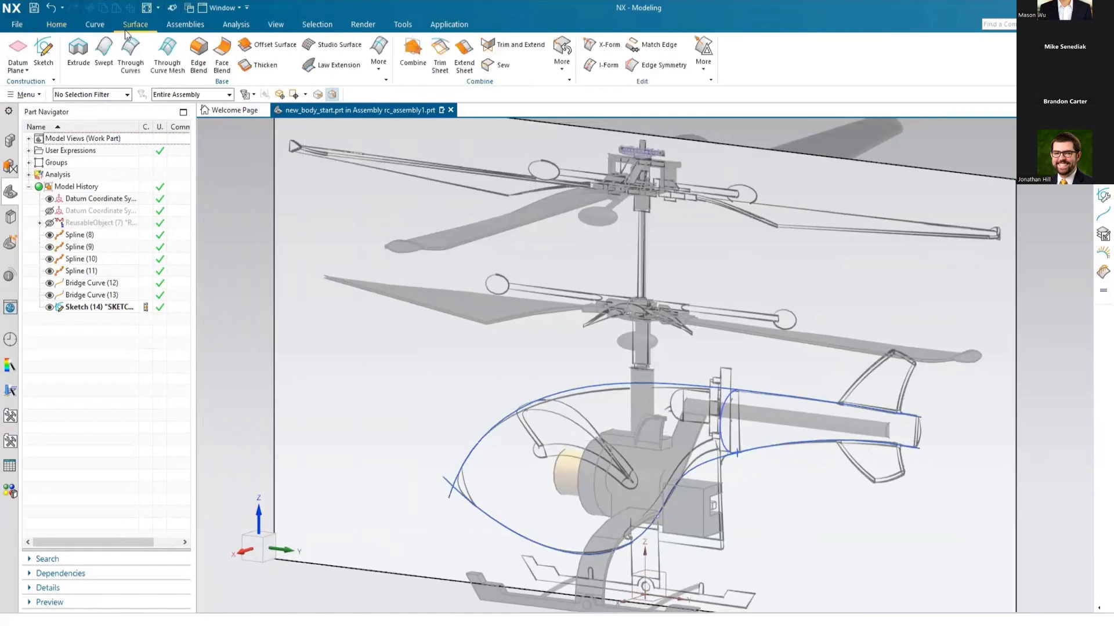
left_click(334, 45)
left_click(724, 419)
middle_click(623, 405)
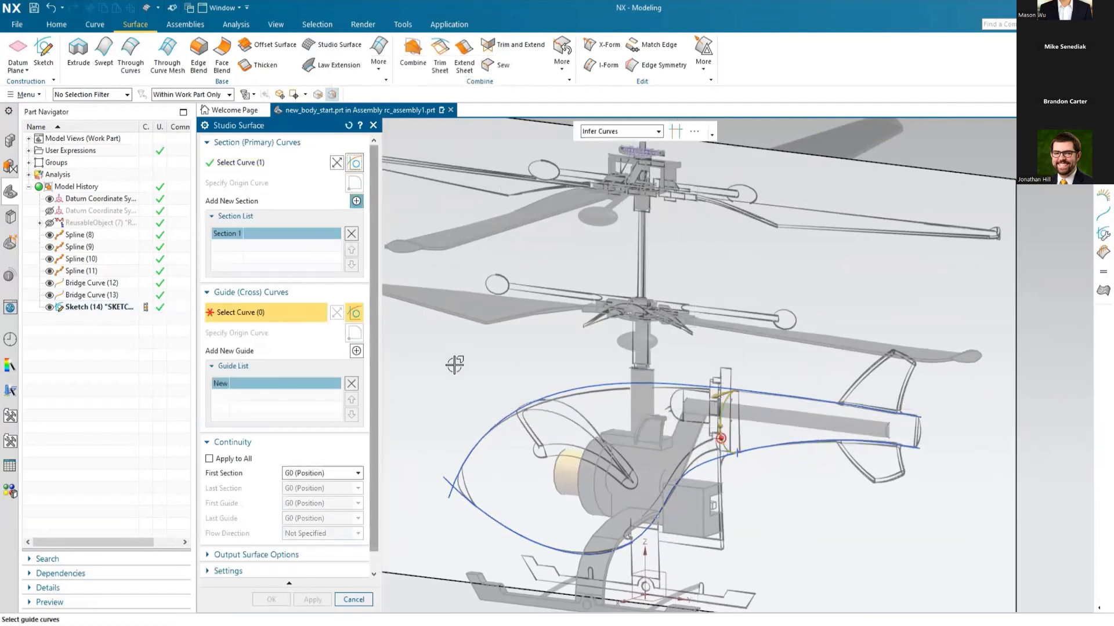
left_click(775, 396)
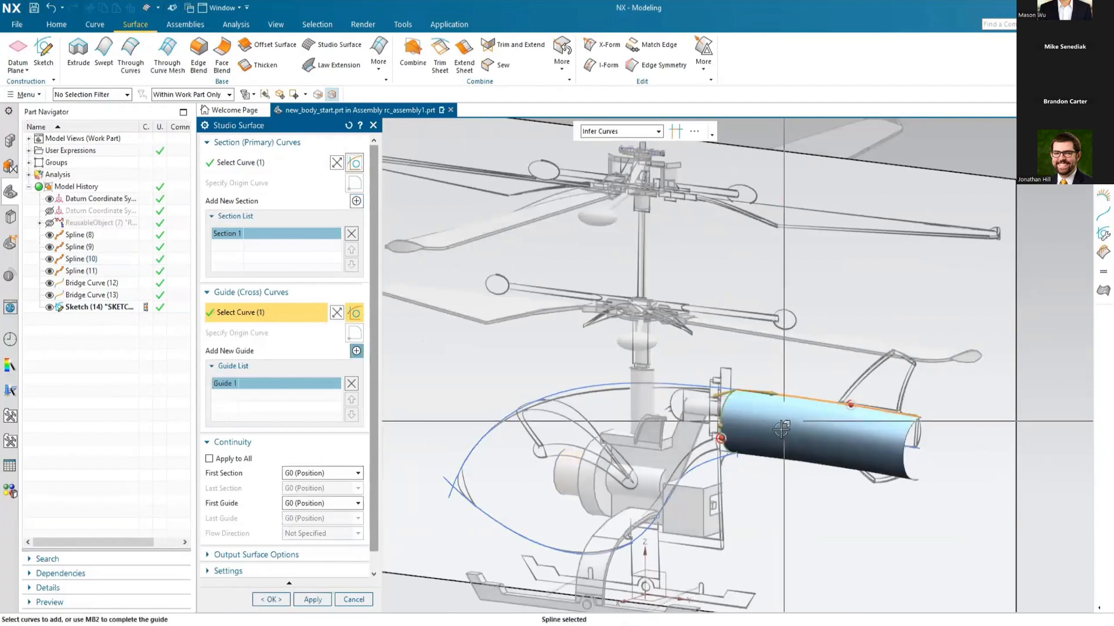
Step: Add the lower tail boom spline as the second guide and create the Studio Surface with G0 (Position) continuity
left_click(356, 351)
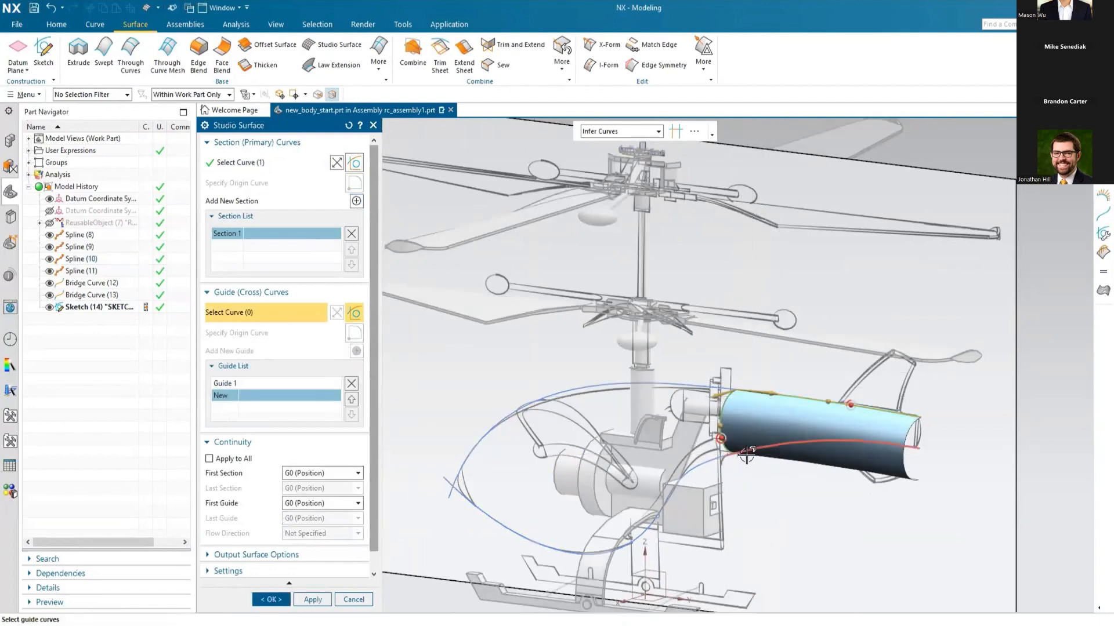
left_click(746, 456)
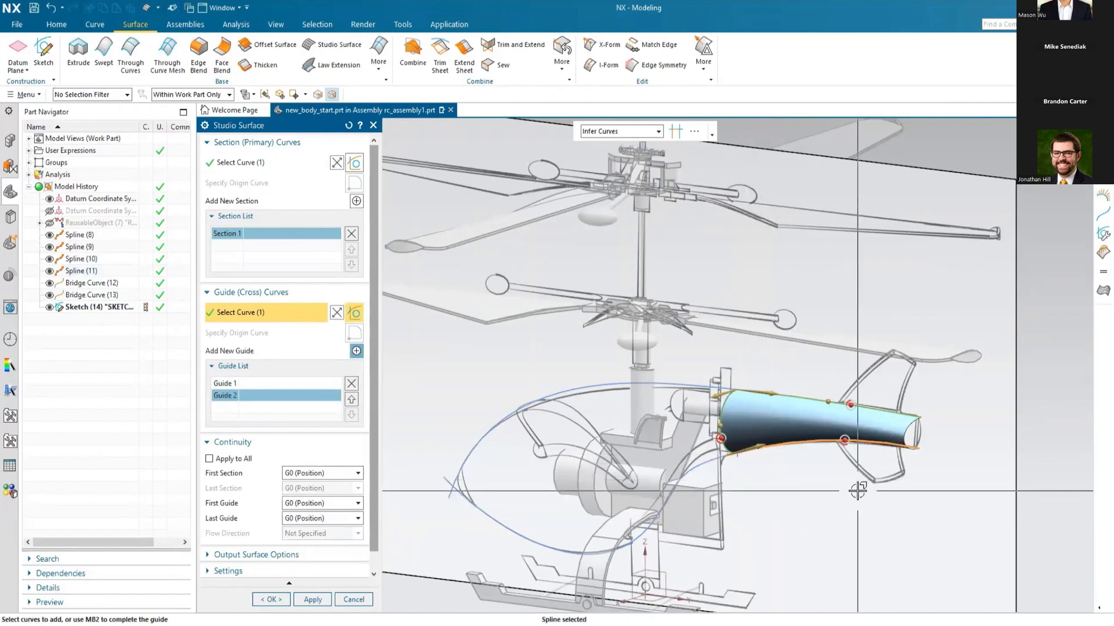
scroll(754, 505, "up", 5)
mouse_move(753, 453)
middle_mouse_down()
mouse_move(771, 450)
mouse_move(753, 452)
middle_mouse_up()
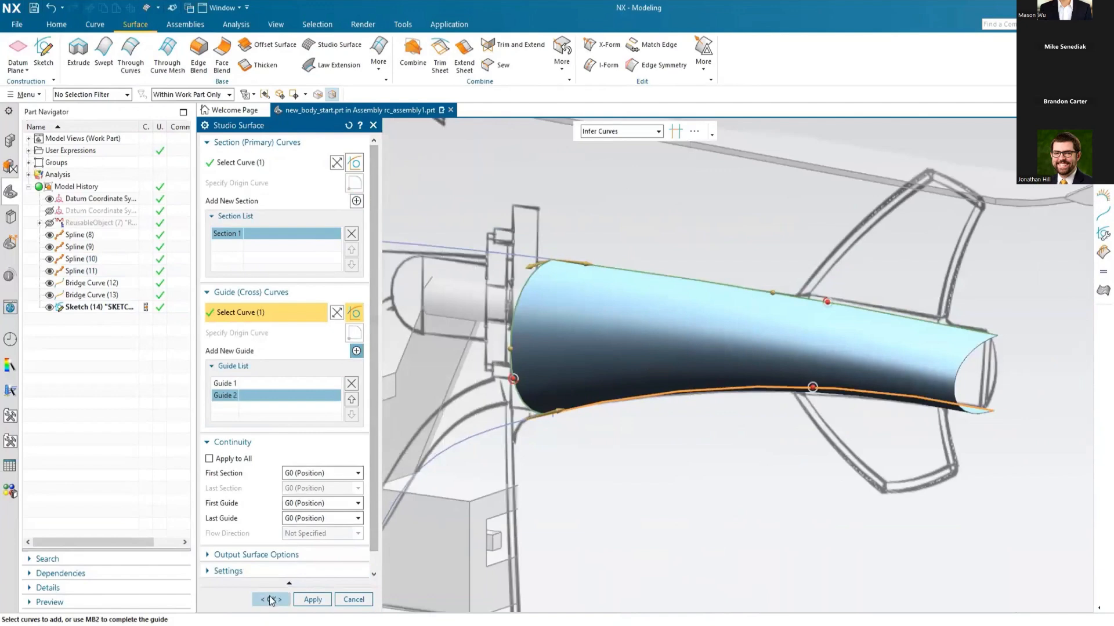
left_click(270, 597)
scroll(745, 445, "down", 5)
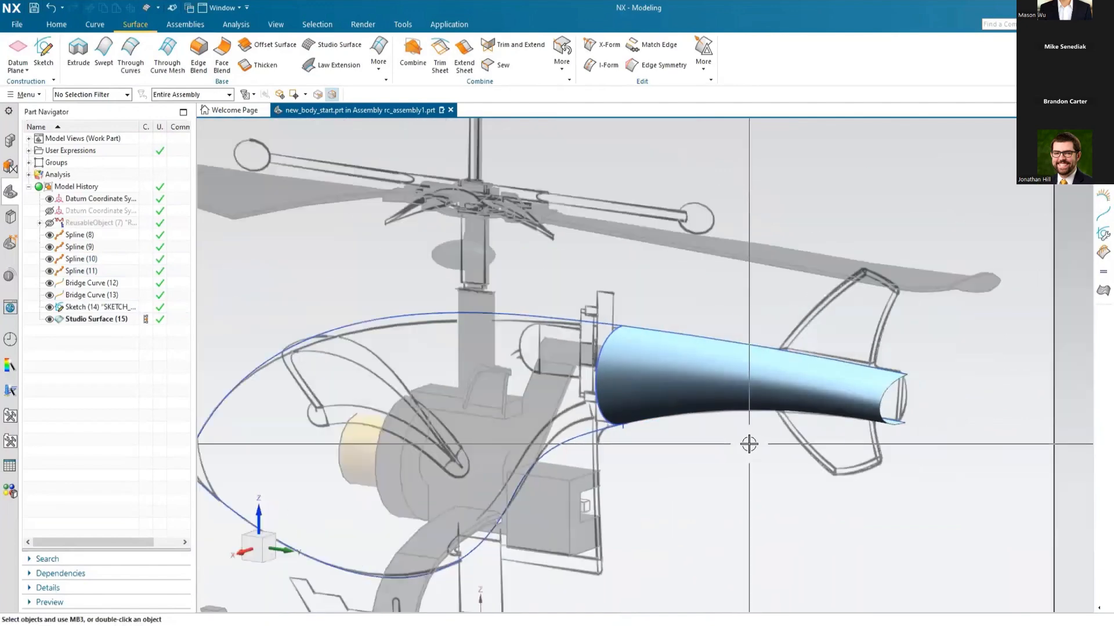
Step: Hide all raster images in the model using Show and Hide
left_click(274, 25)
left_click(141, 53)
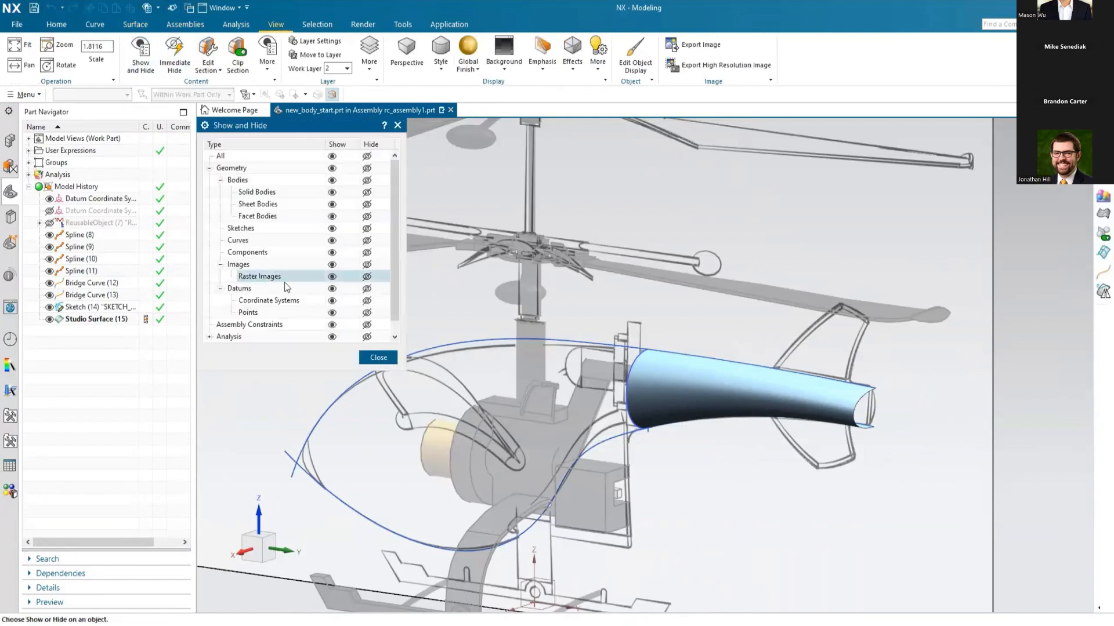
left_click(367, 277)
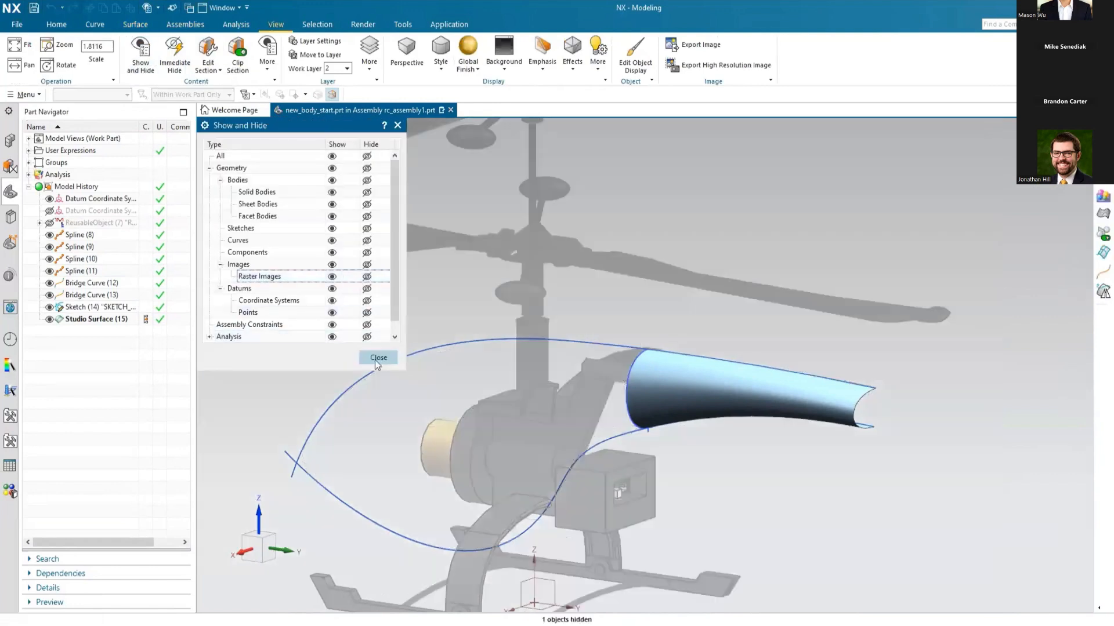
left_click(378, 358)
Step: Extrude the upper body profile and its tangent tail boom curves 10 mm in the reversed direction as a sheet body
middle_click_drag(693, 316, 801, 311)
scroll(803, 308, "down", 3)
middle_click_drag(485, 410, 507, 412)
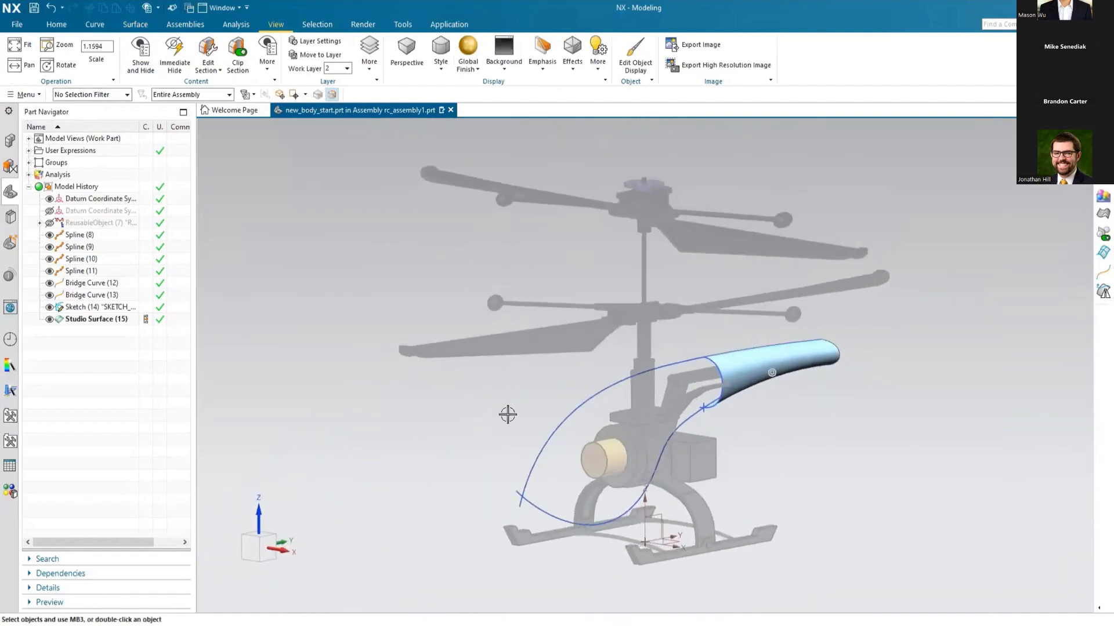
left_click(55, 25)
left_click(76, 58)
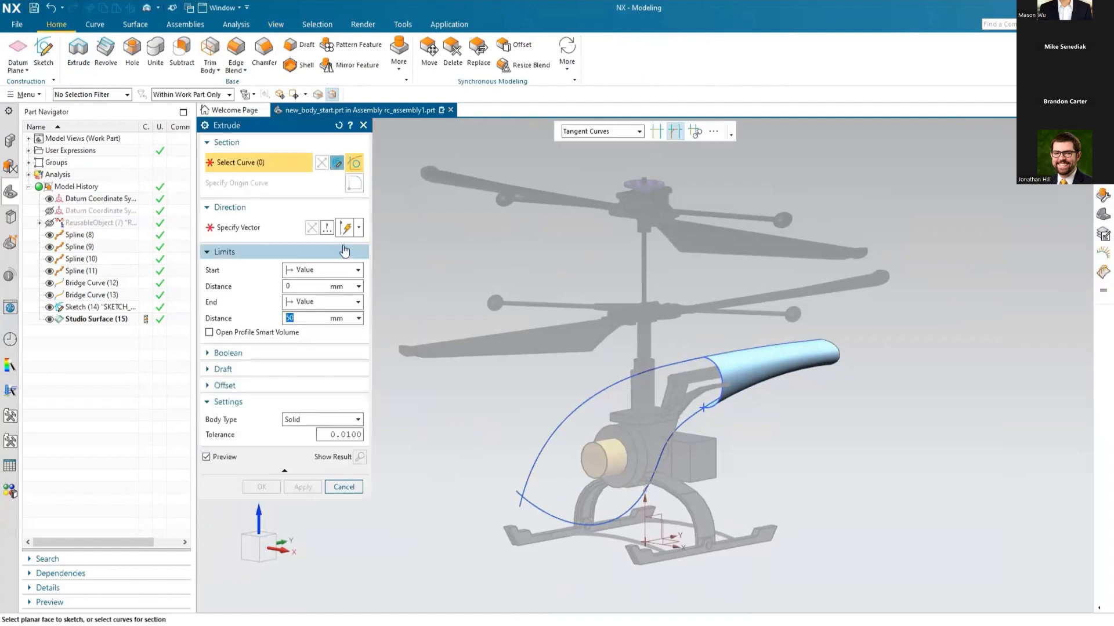
left_click(727, 341)
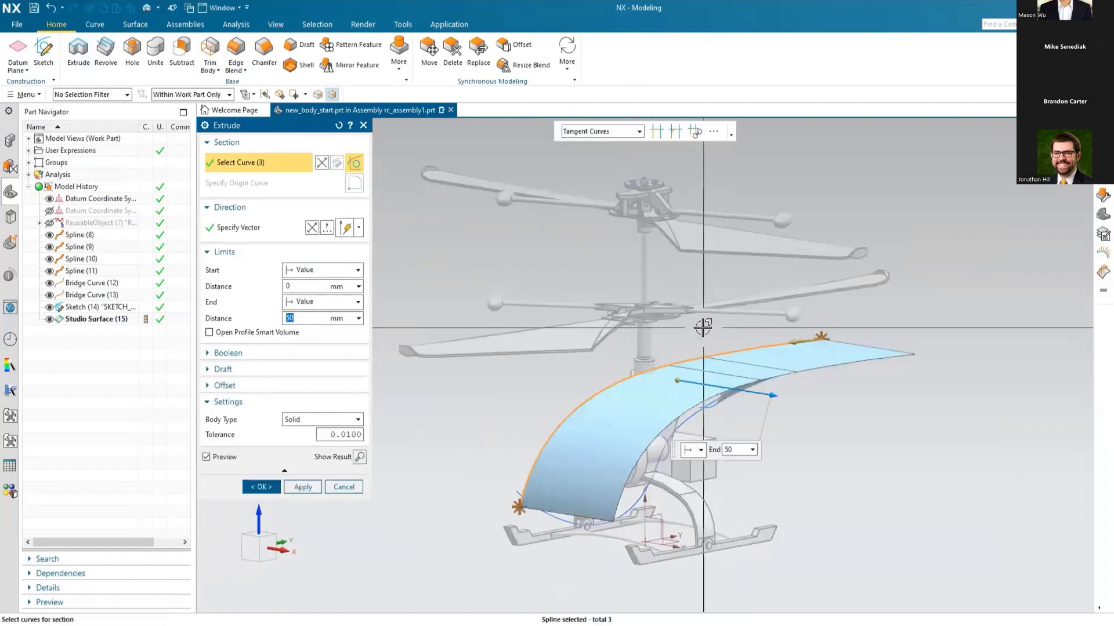
left_click(311, 227)
left_click(291, 318)
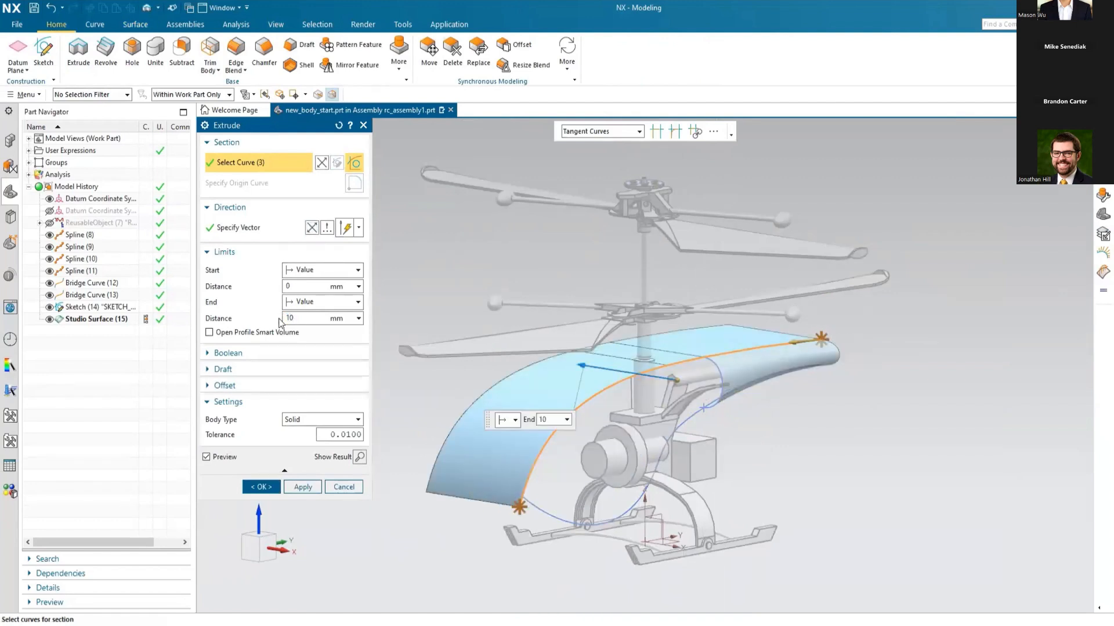
type("10")
key("Tab")
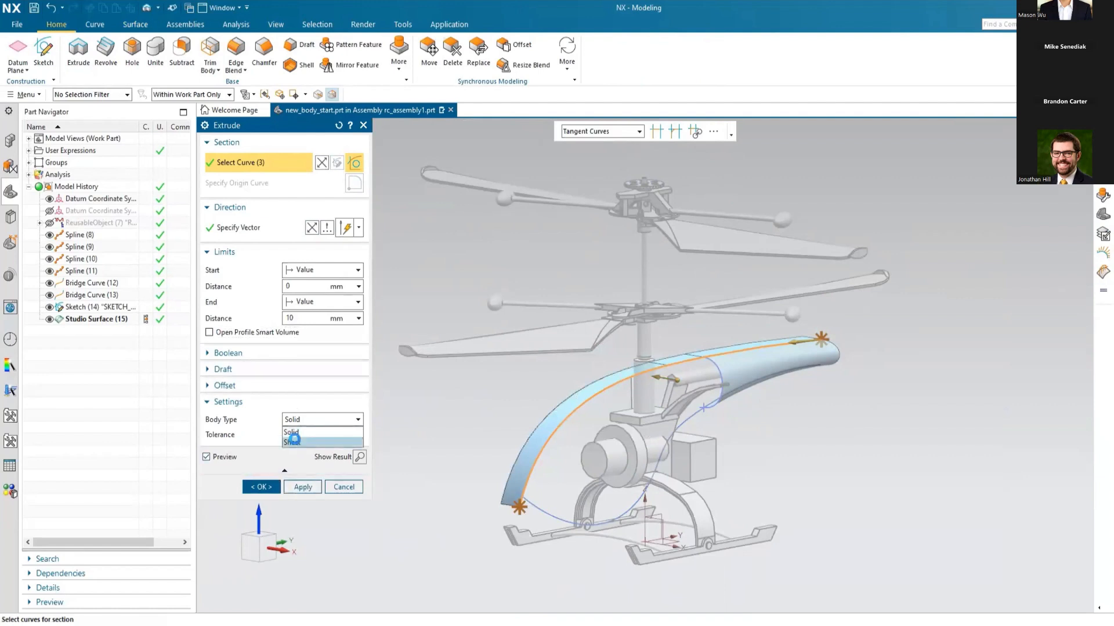
left_click(298, 442)
left_click(304, 485)
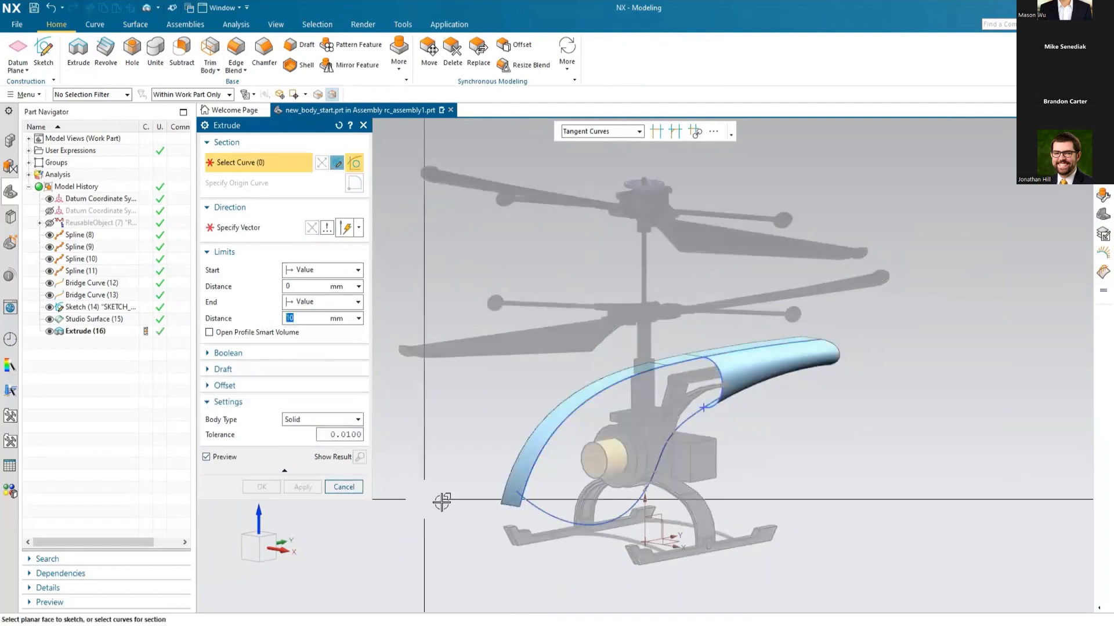
Step: Extrude the lower body profile's tangent curves 10 mm in the reversed direction as a sheet body
left_click(549, 516)
left_click(312, 228)
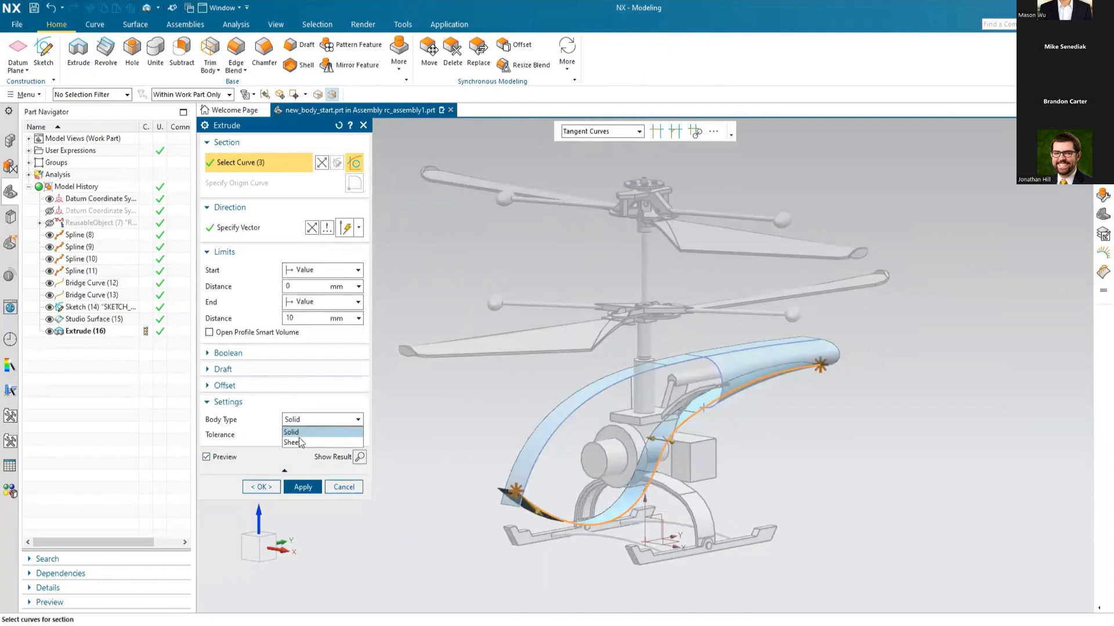
left_click(299, 441)
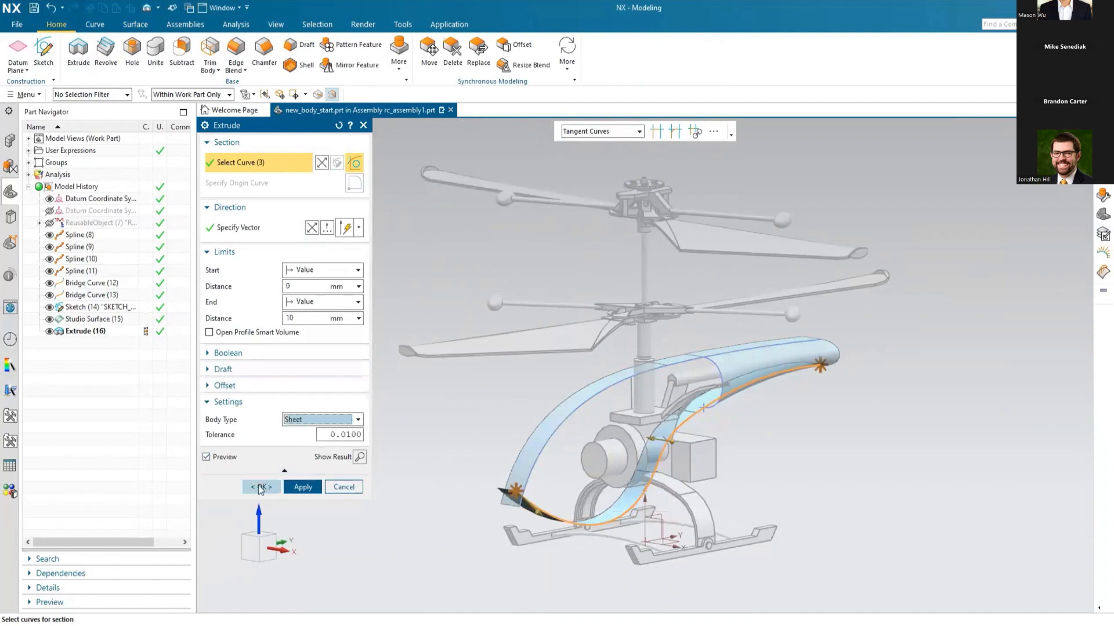
left_click(261, 487)
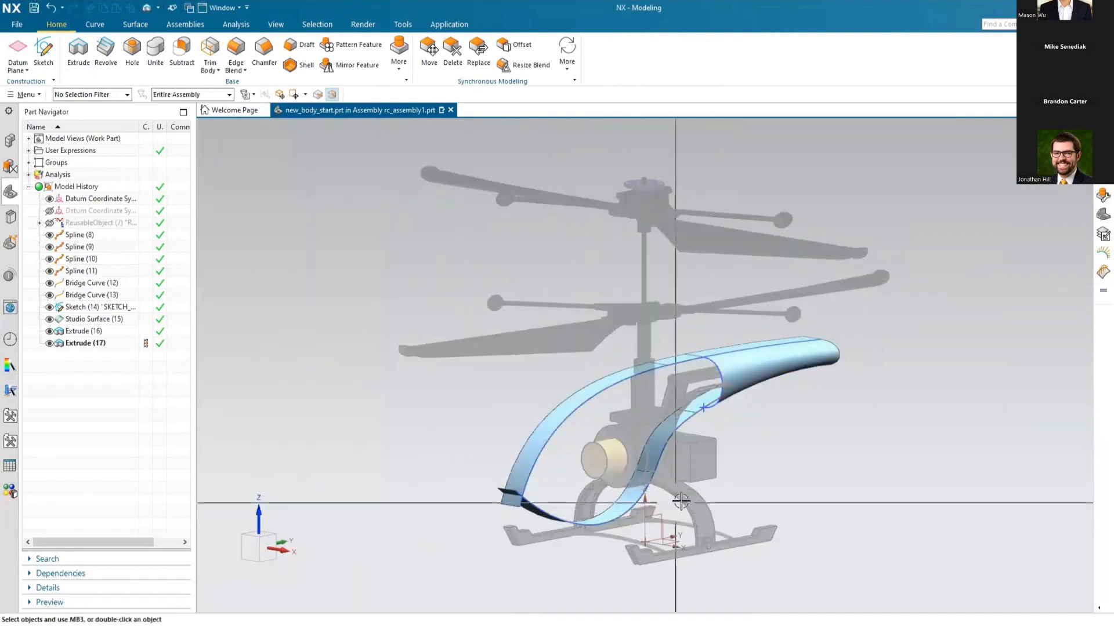
Step: Start a through-points Studio Spline from the nose intersection to the tail boom surface's front edge, with G3 continuity at the surface
scroll(765, 472, "down", 3)
scroll(765, 472, "down", 2)
middle_click_drag(765, 468, 823, 403, "shift")
scroll(810, 397, "down", 1)
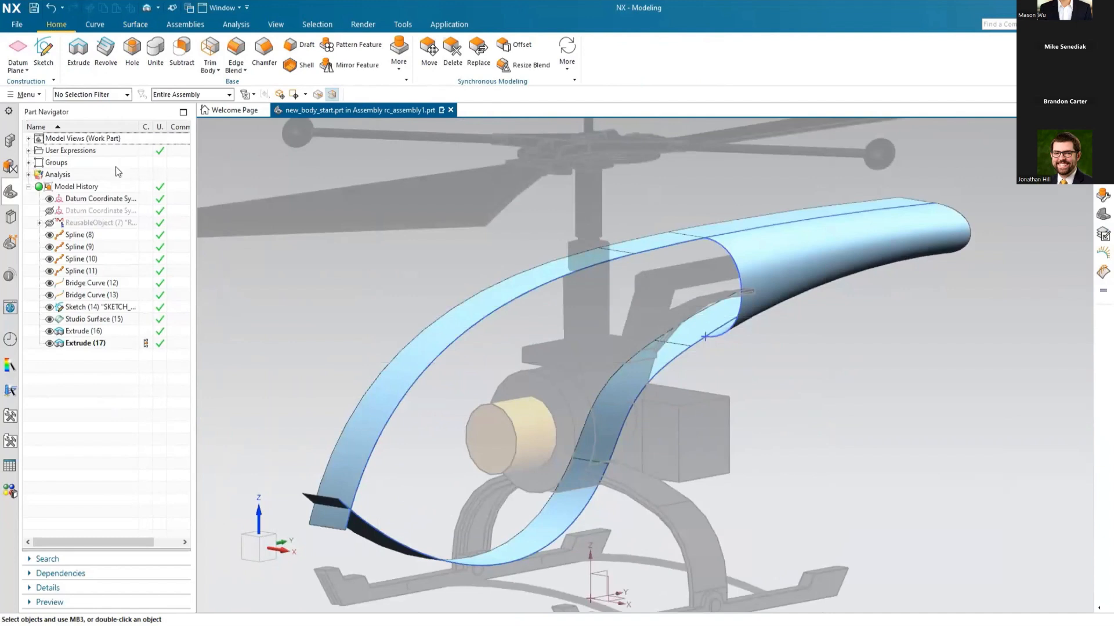
left_click(95, 25)
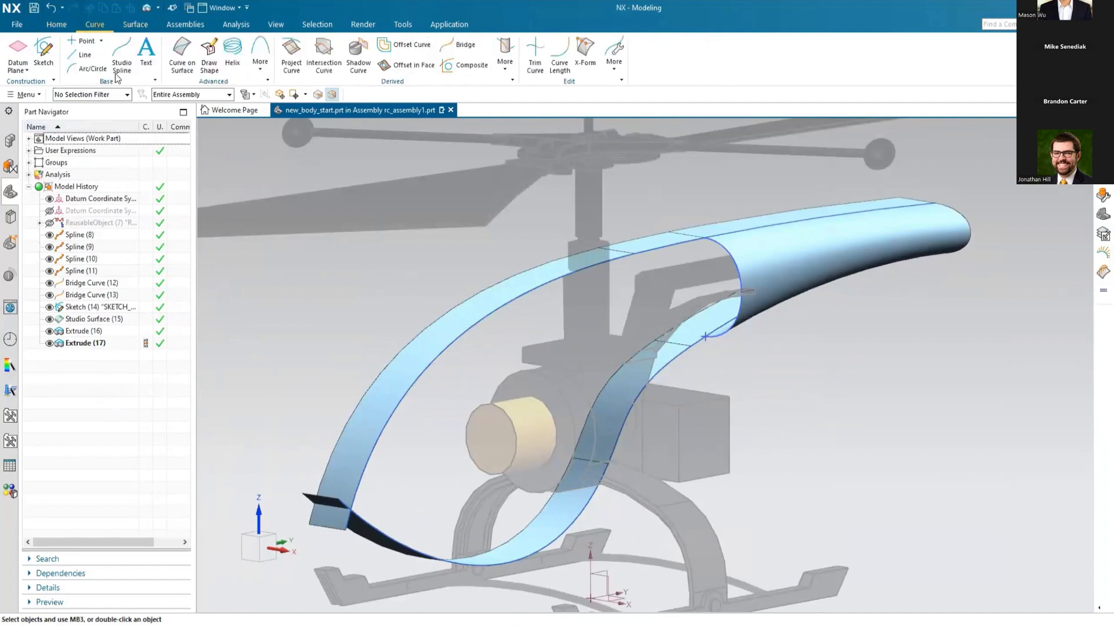
left_click(120, 63)
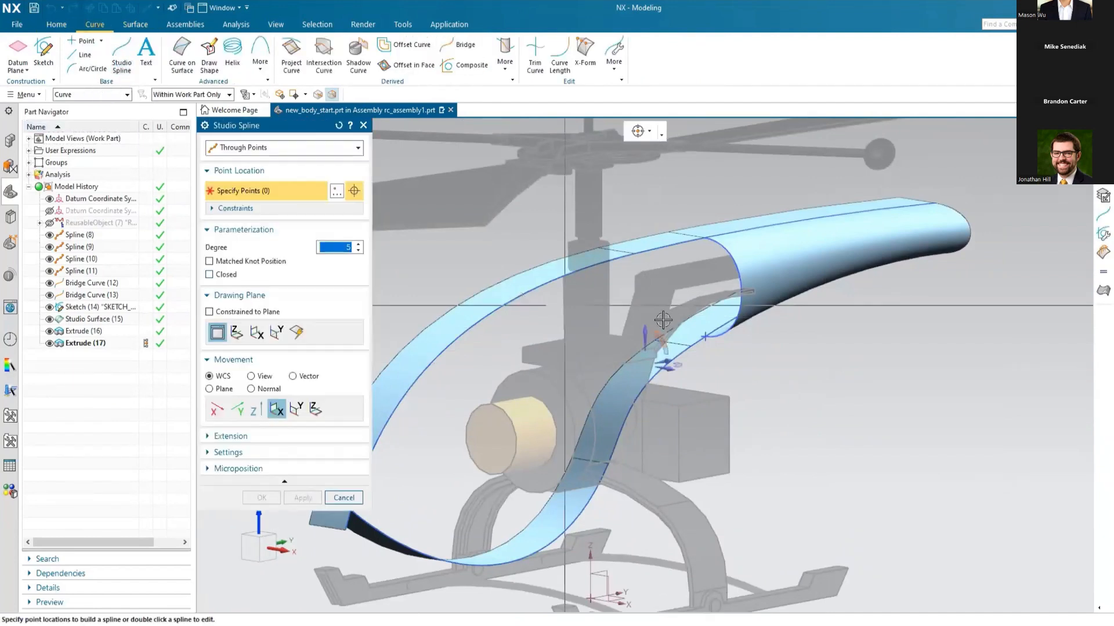
scroll(951, 352, "down", 1)
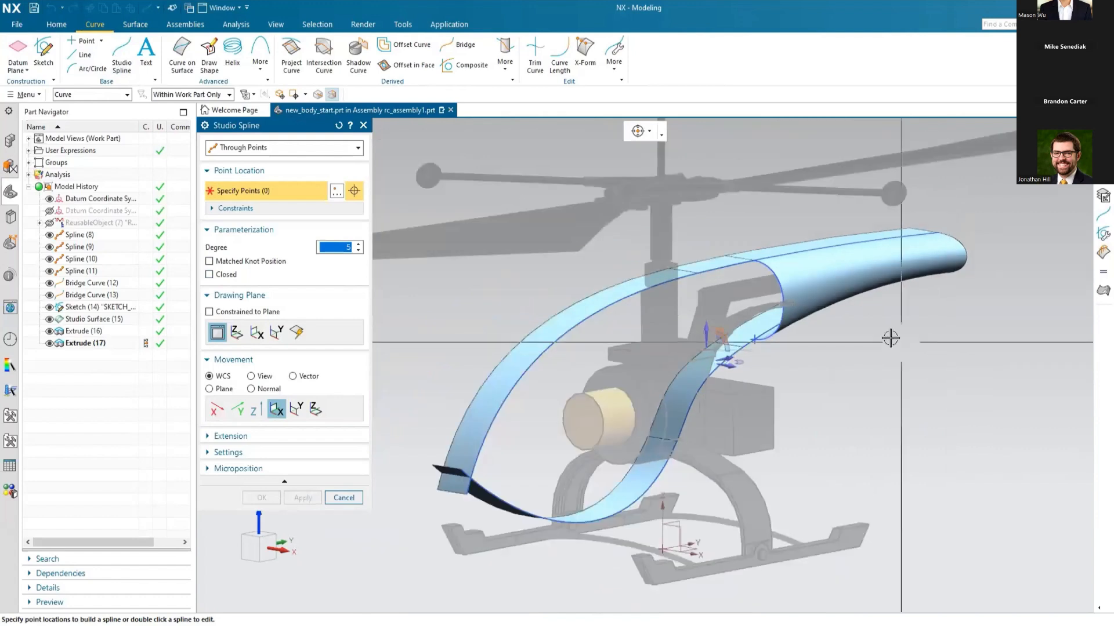
left_click(648, 135)
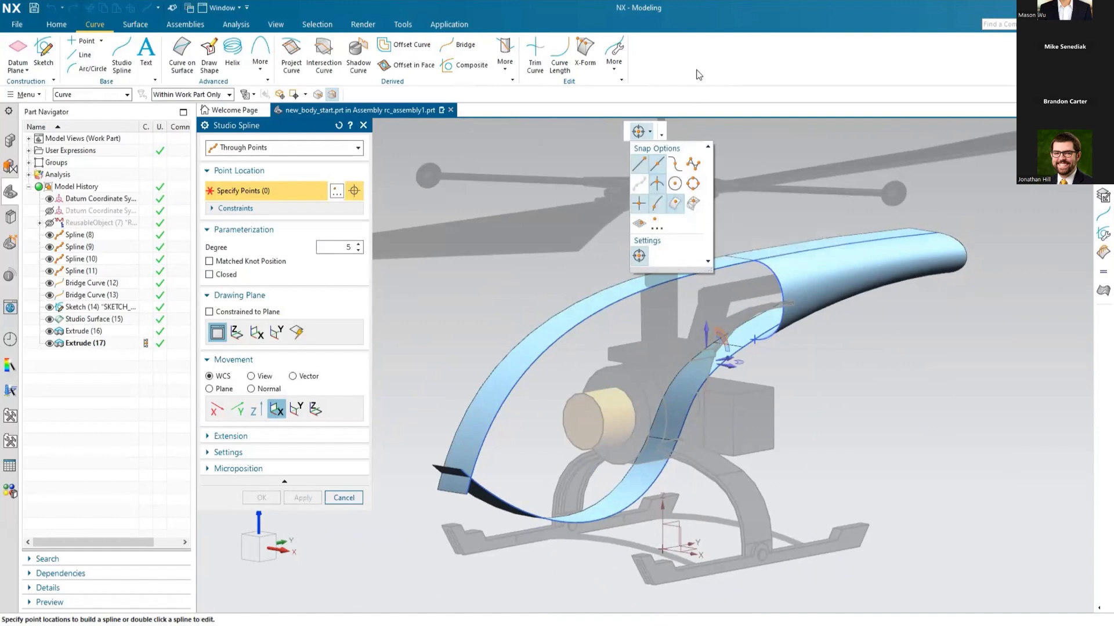
left_click(471, 477)
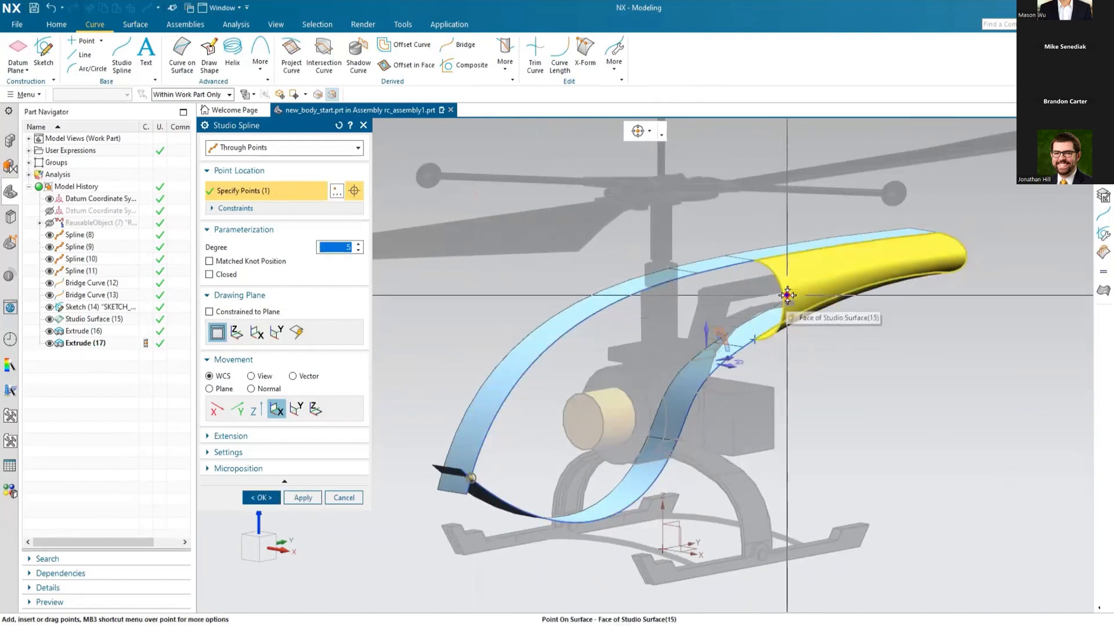
left_click(788, 300)
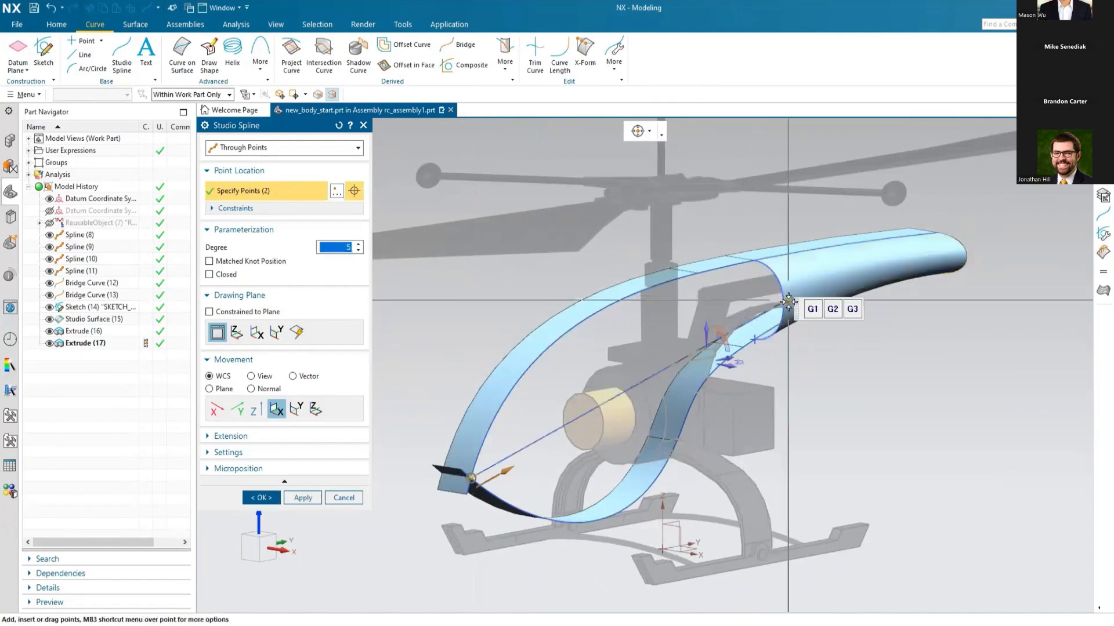
left_click(852, 310)
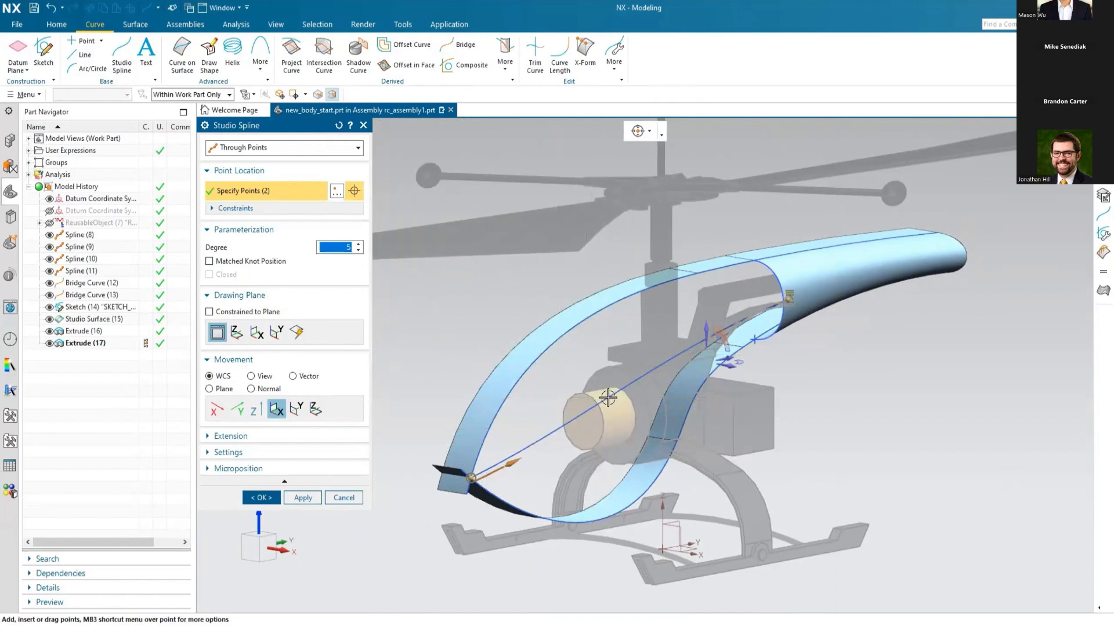
Step: Add a middle point to the spline, pull it outward in the front view with a final 5 mm shift along XC, and create the spline
left_click(609, 398)
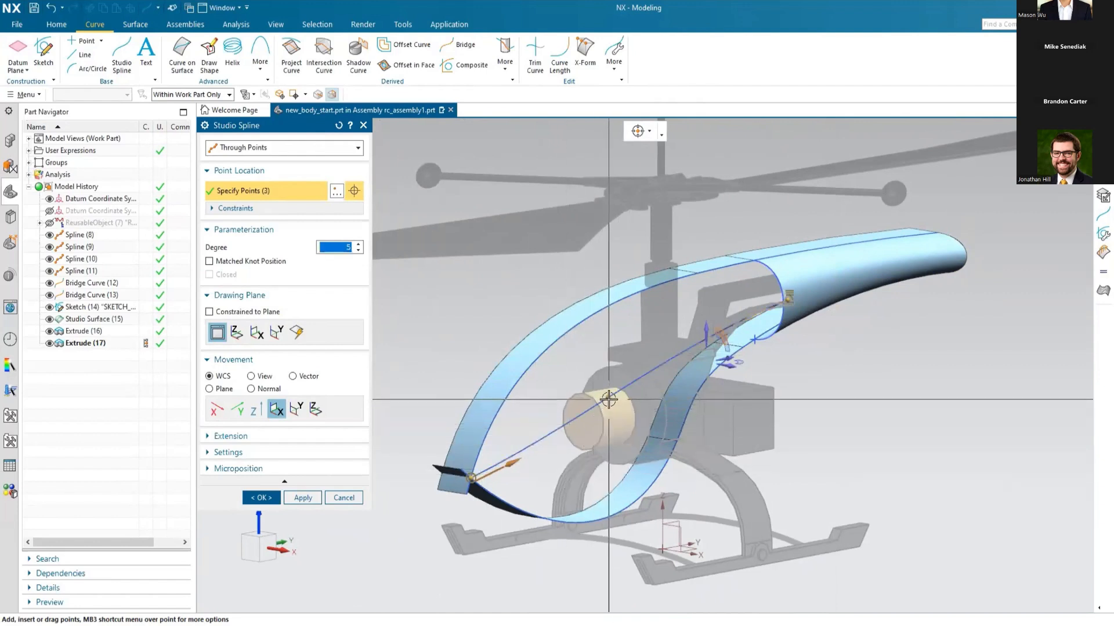
left_click(608, 399)
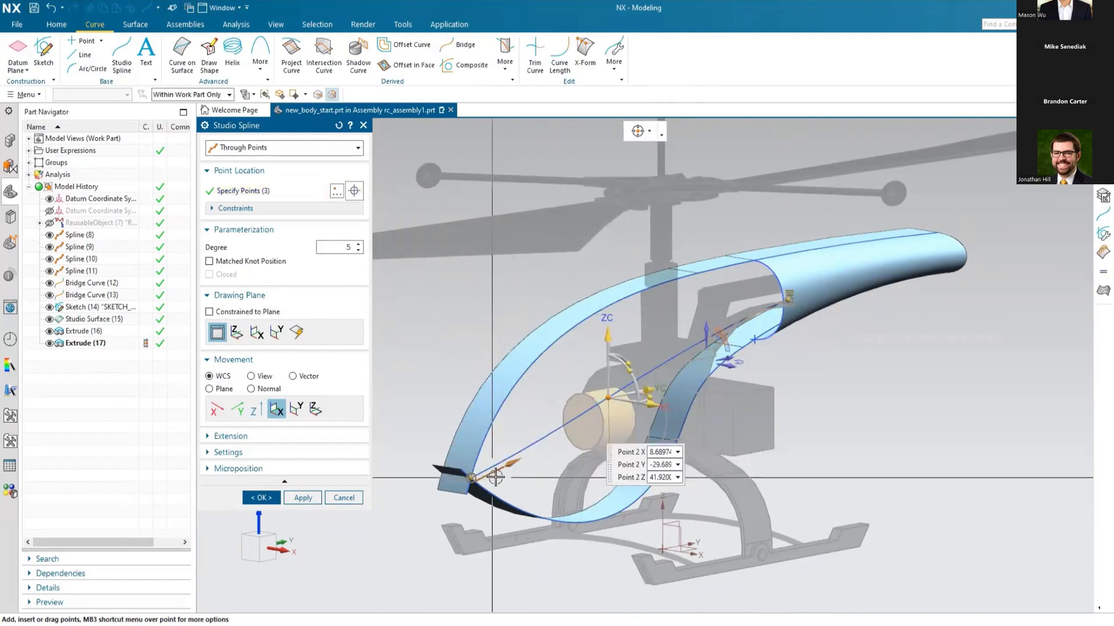
middle_click_drag(459, 487, 493, 482)
key("F8")
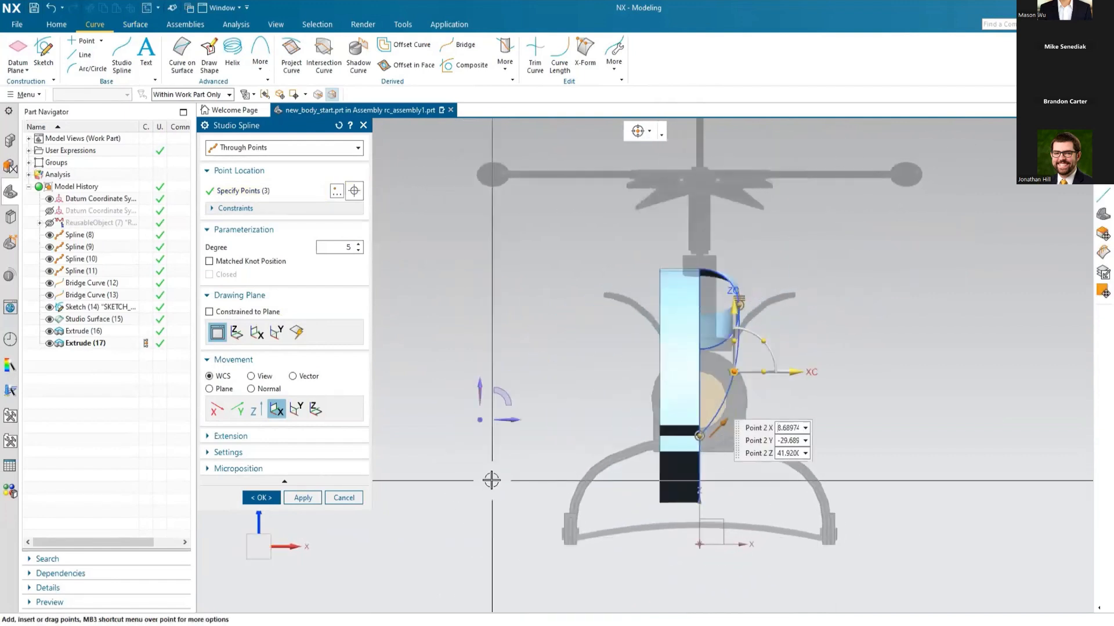
mouse_move(732, 308)
left_mouse_down()
mouse_move(734, 297)
mouse_move(740, 343)
mouse_move(808, 318)
mouse_move(791, 377)
left_mouse_up()
left_click_drag(796, 385, 814, 385)
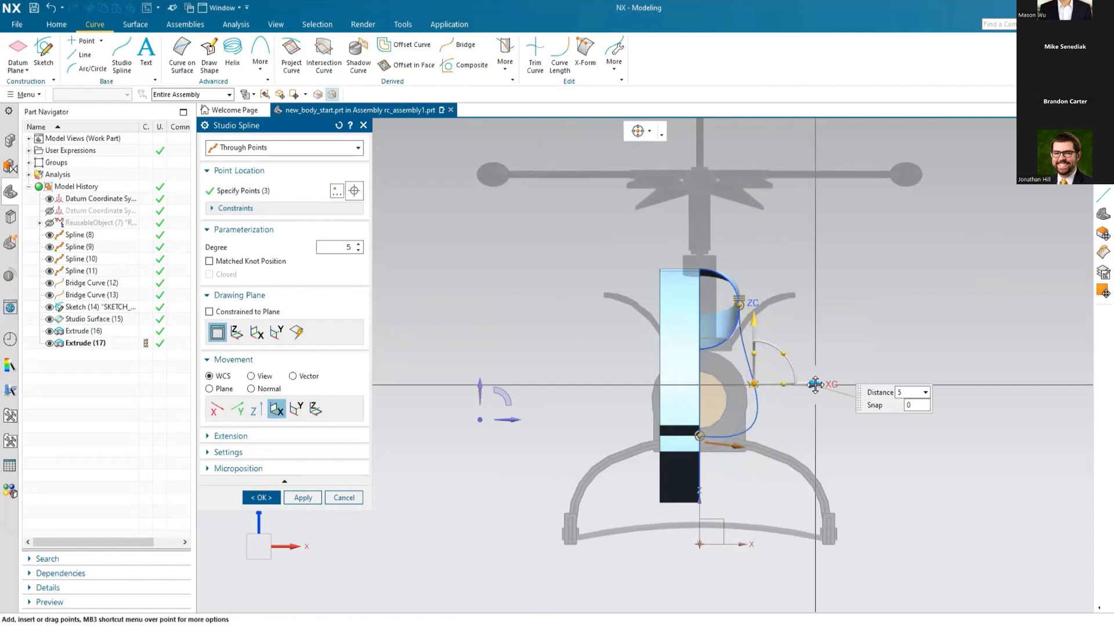
left_click_drag(757, 328, 757, 328)
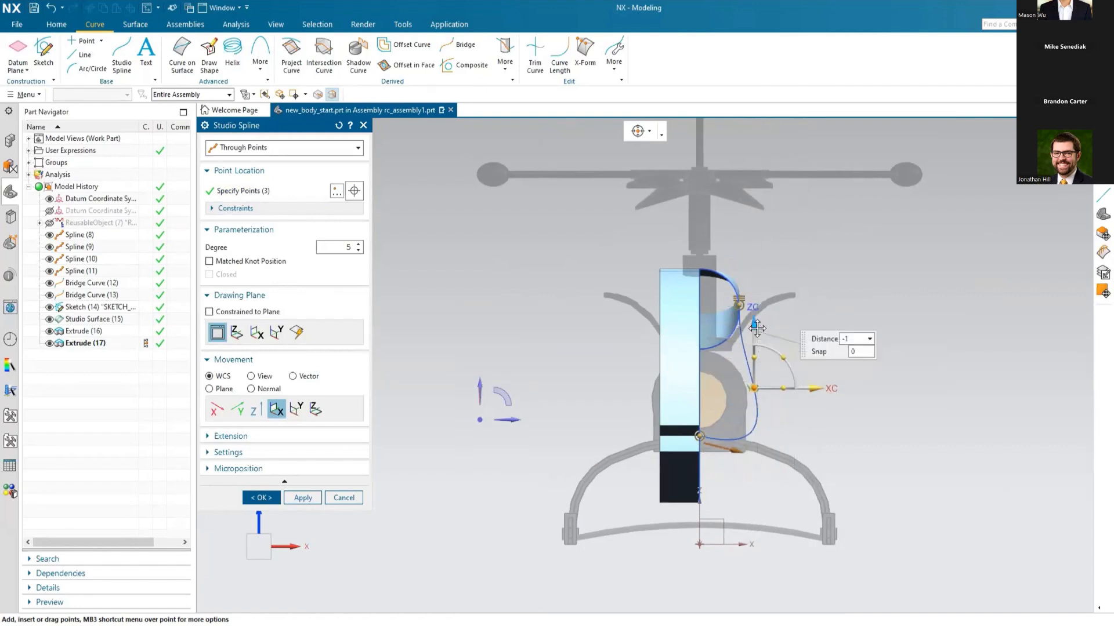
left_click_drag(759, 325, 759, 323)
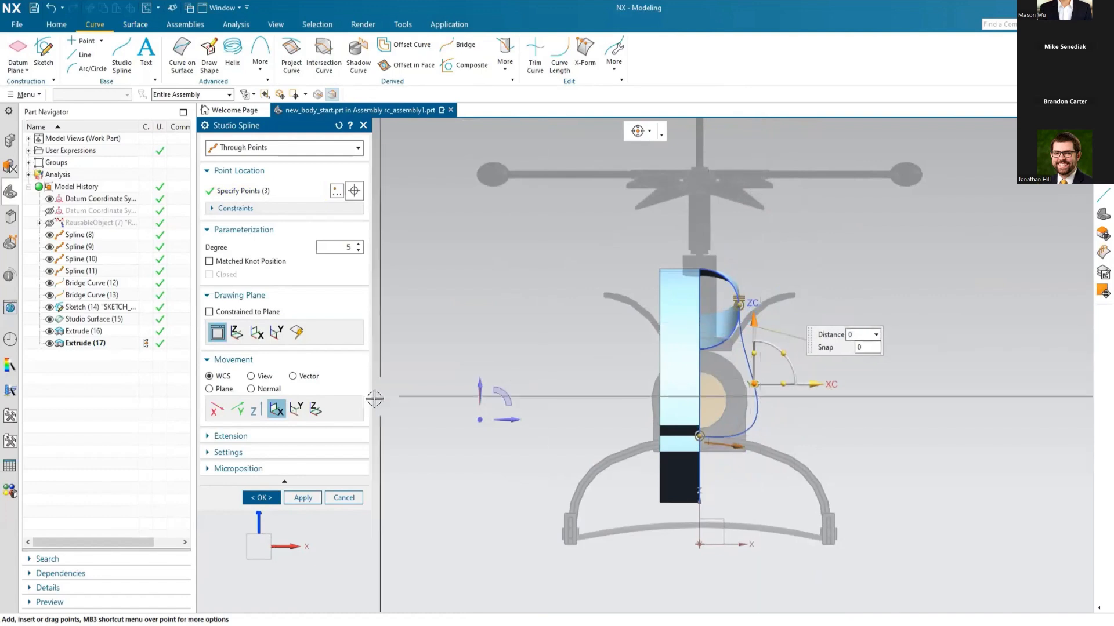
middle_click_drag(881, 428, 850, 431)
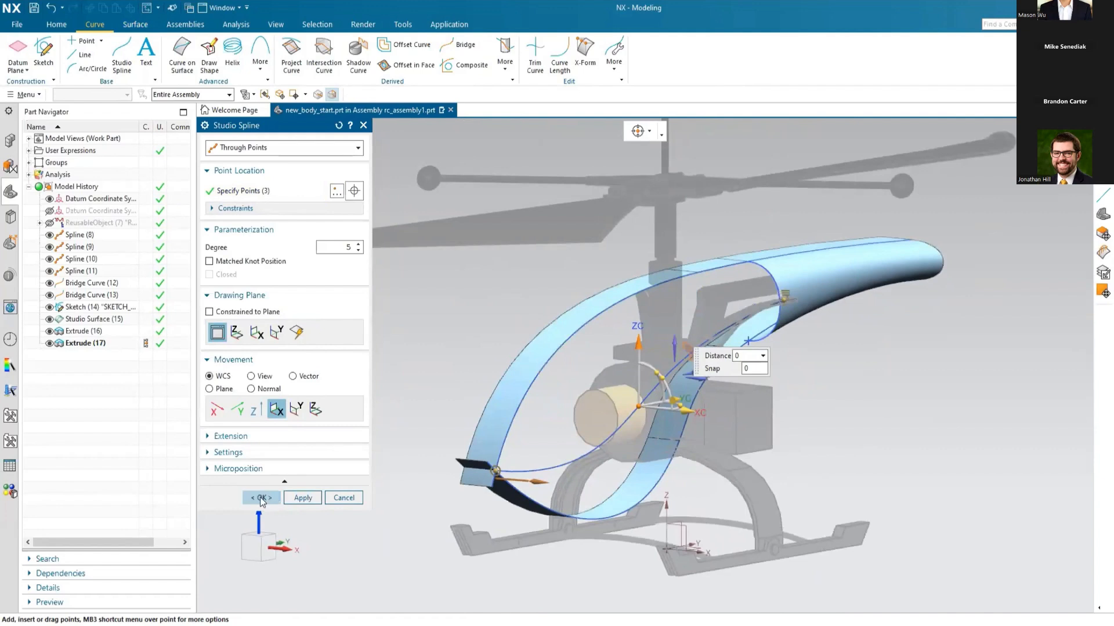
left_click(261, 498)
Step: Start a Through Curve Mesh with the nose intersection point as first primary and the tail boom's half-section spline as second primary
middle_click_drag(318, 423, 346, 380)
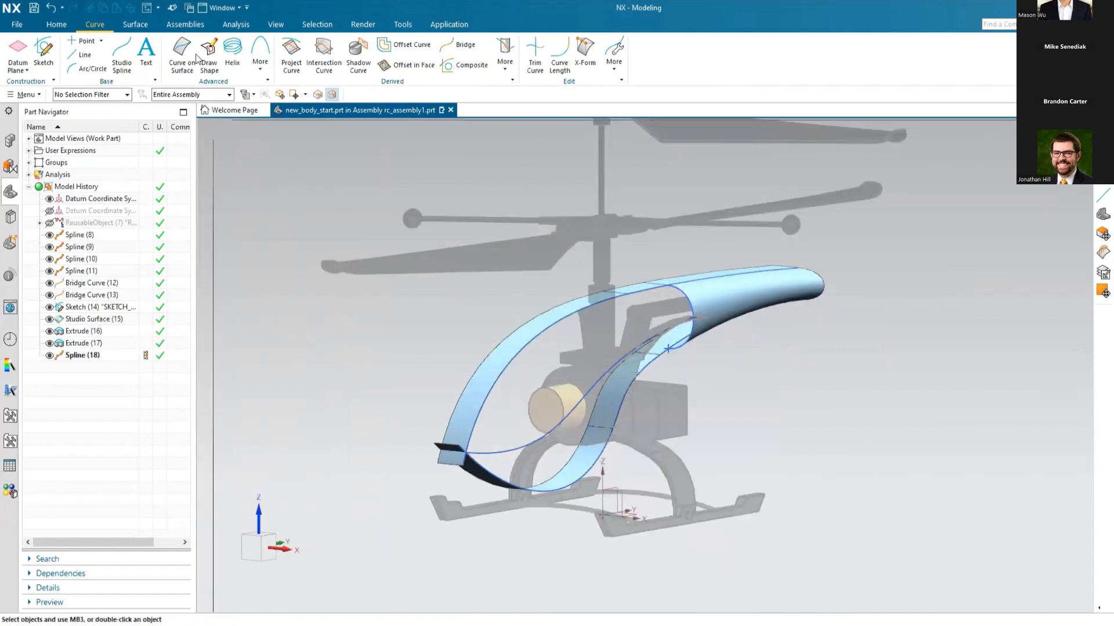
left_click(136, 25)
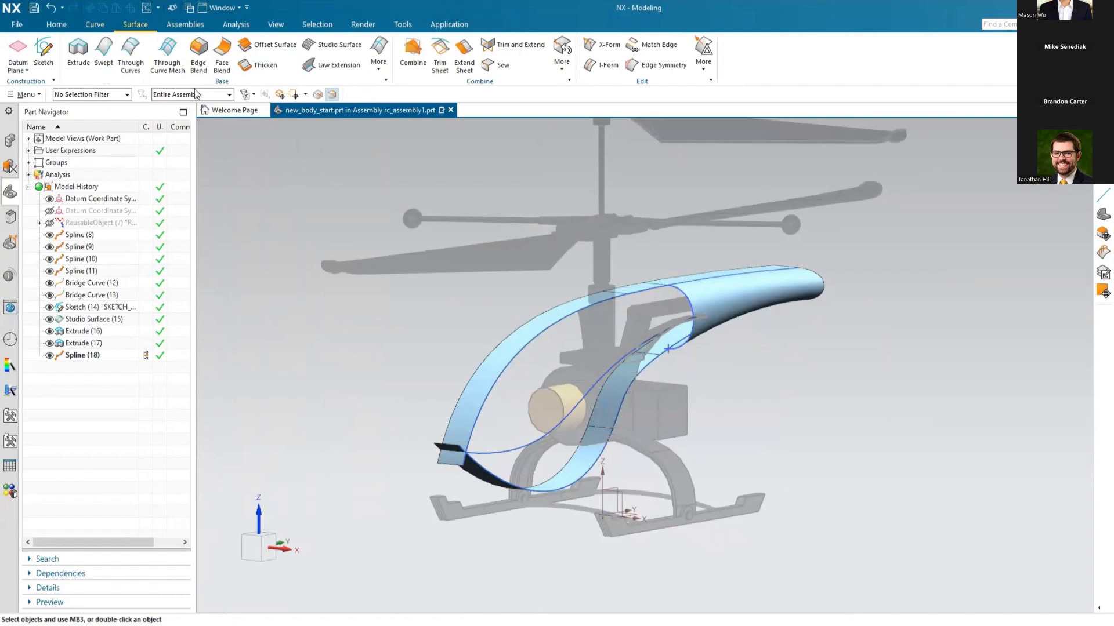
left_click(165, 53)
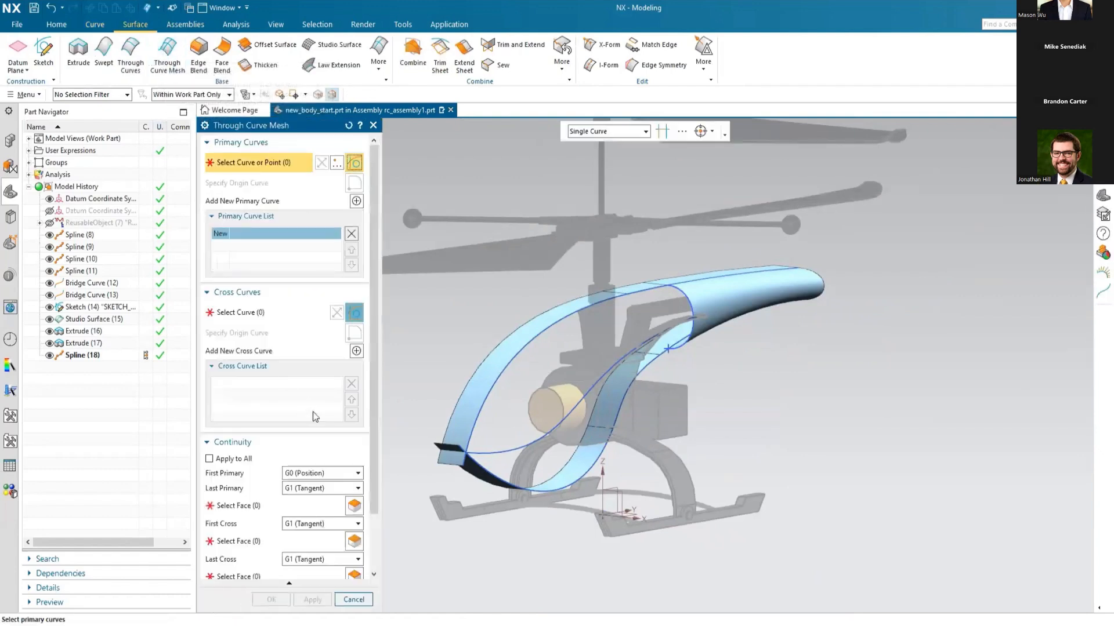
left_click(469, 452)
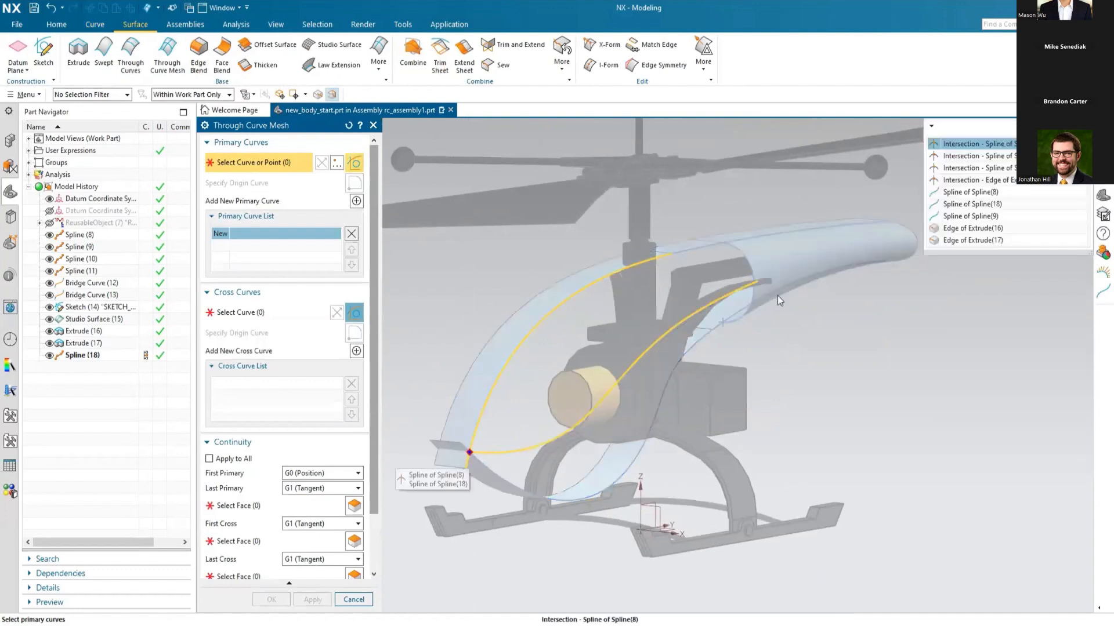
left_click(992, 161)
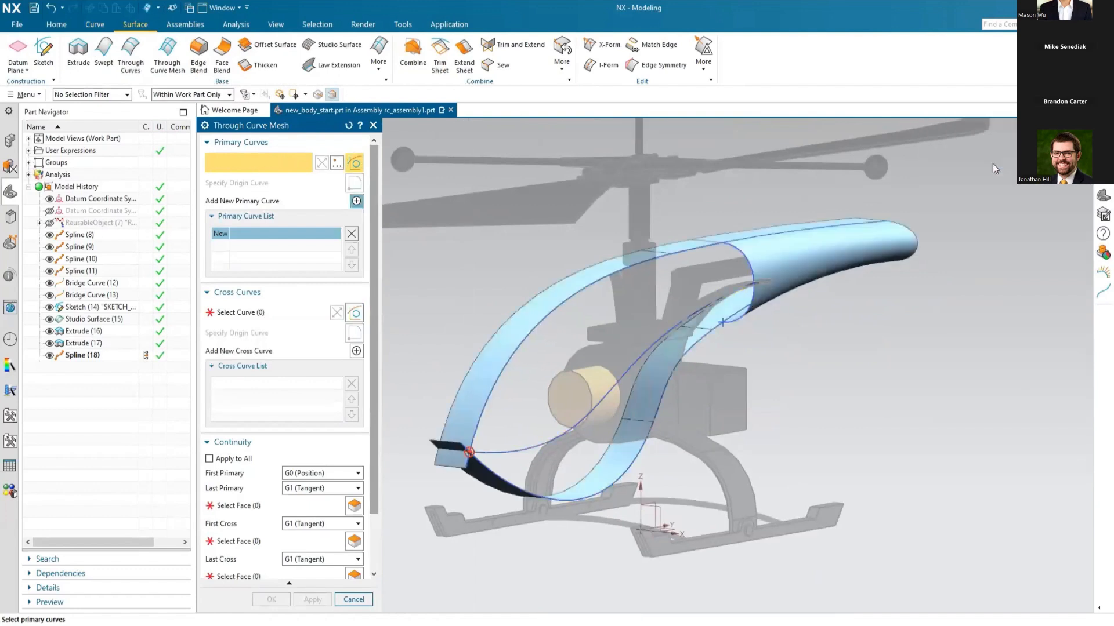
left_click(356, 202)
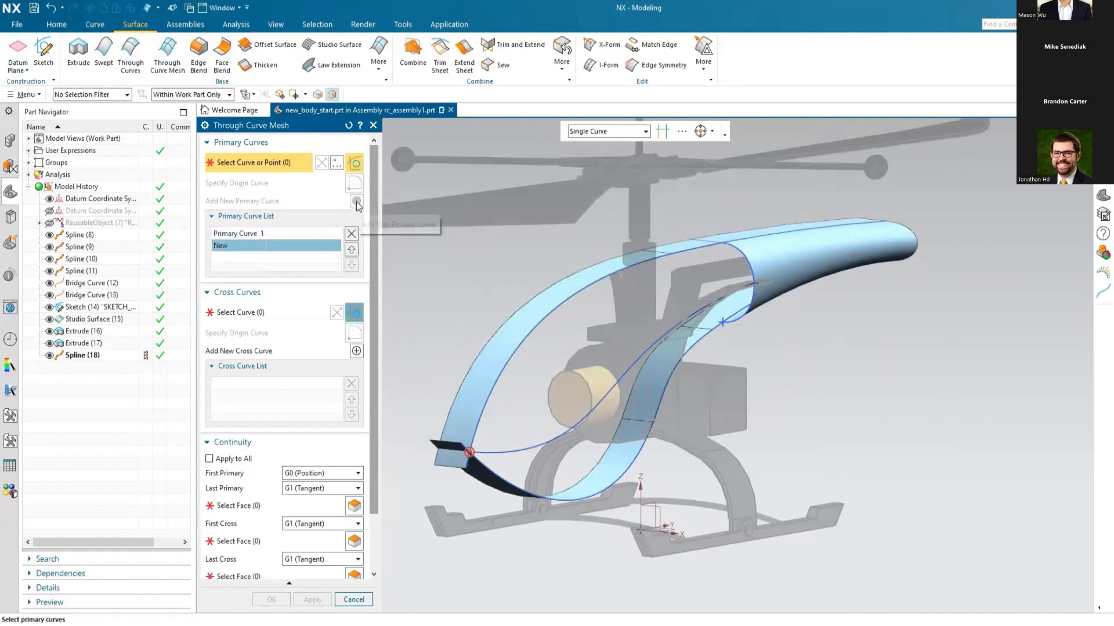
left_click(732, 247)
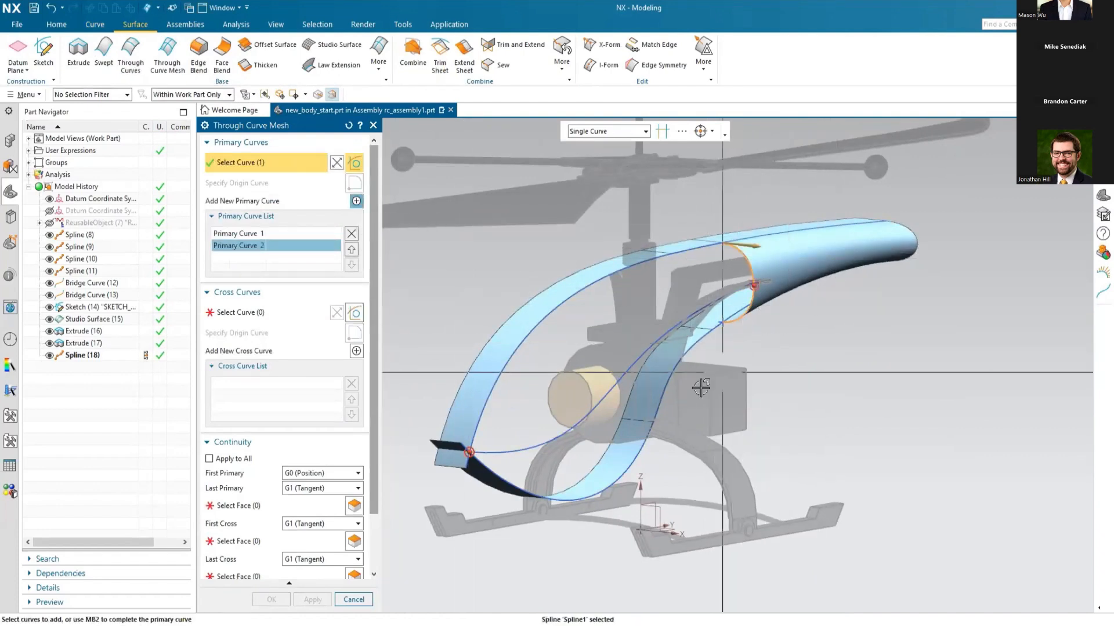
Step: Apply G0 (Position) continuity to all mesh boundaries and select the upper body profile curves as the first cross curve
left_click(210, 459)
left_click(249, 313)
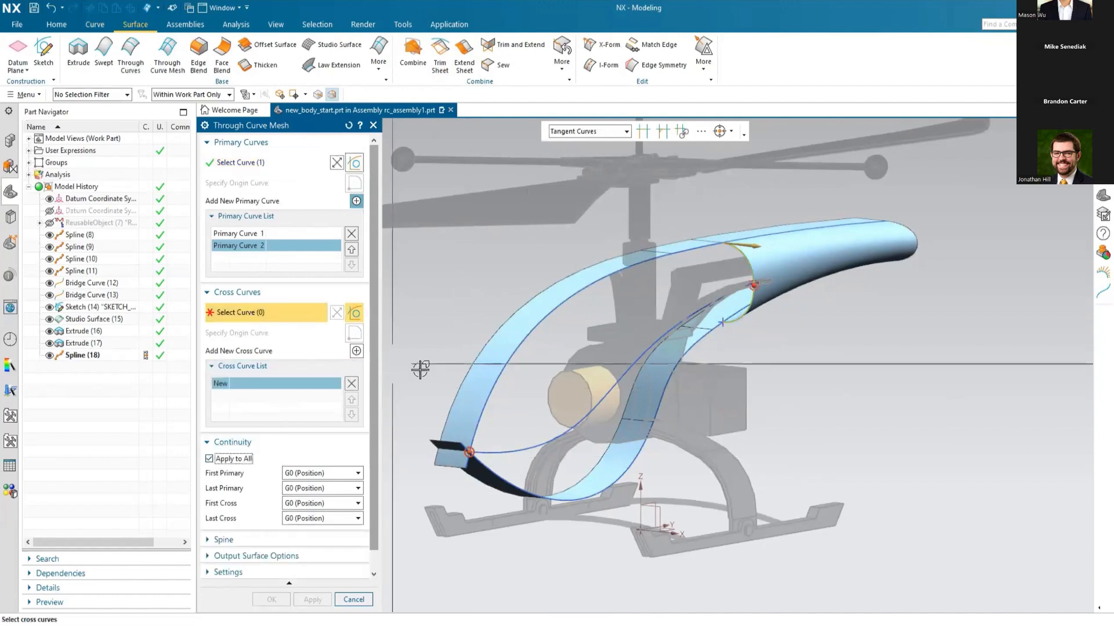
left_click(494, 384)
left_click(686, 256)
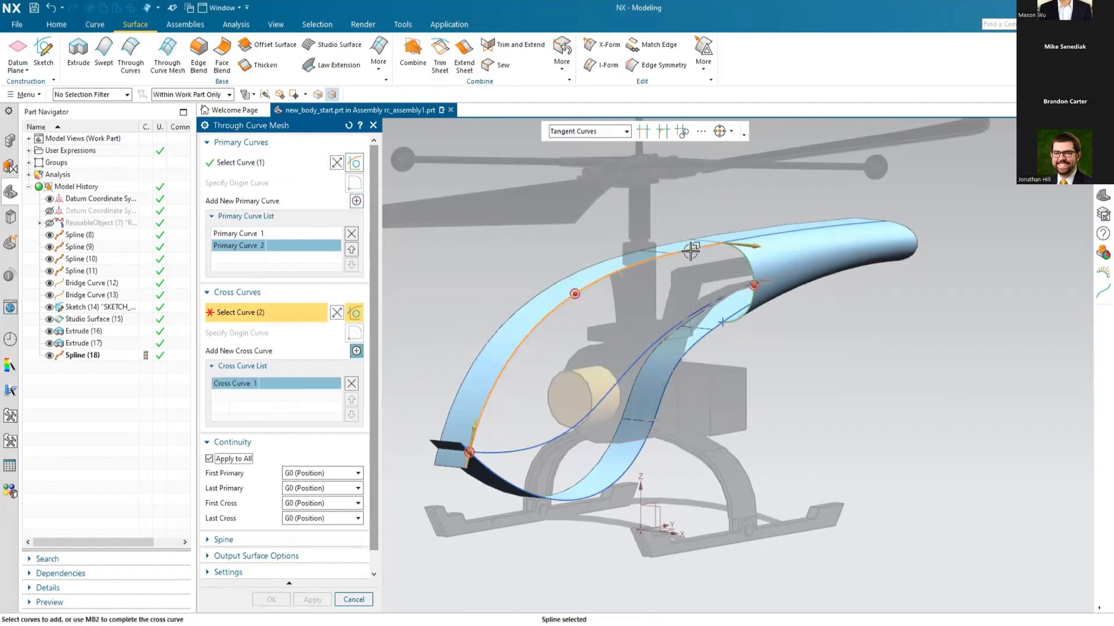
Step: Add the side spline as the second cross curve and the connected lower body profile curves as the third cross curve
left_click(357, 351)
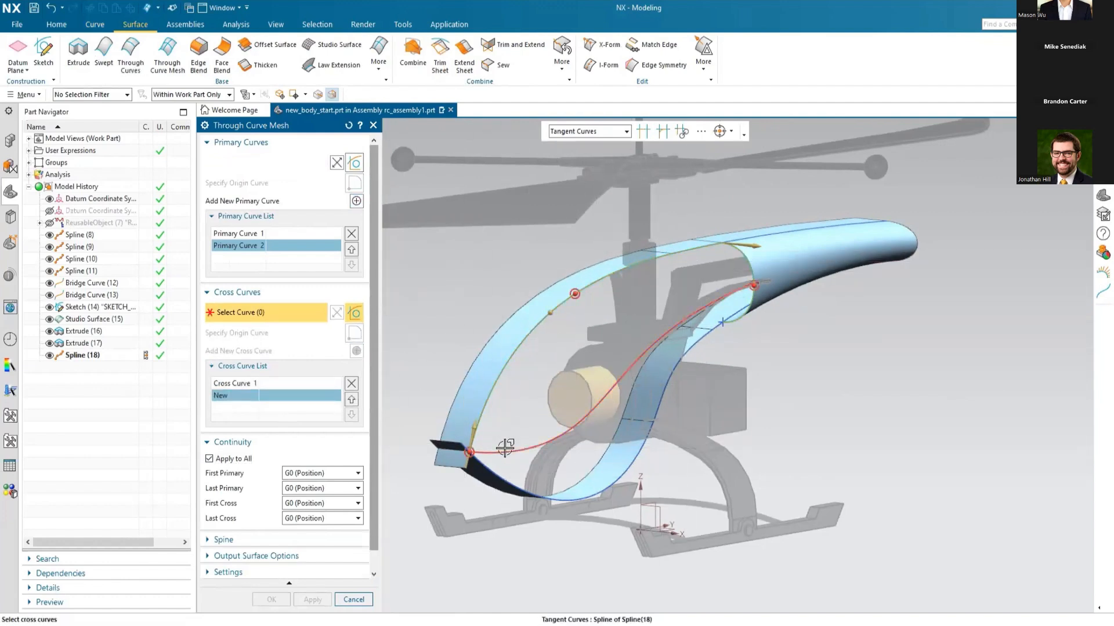
left_click(505, 447)
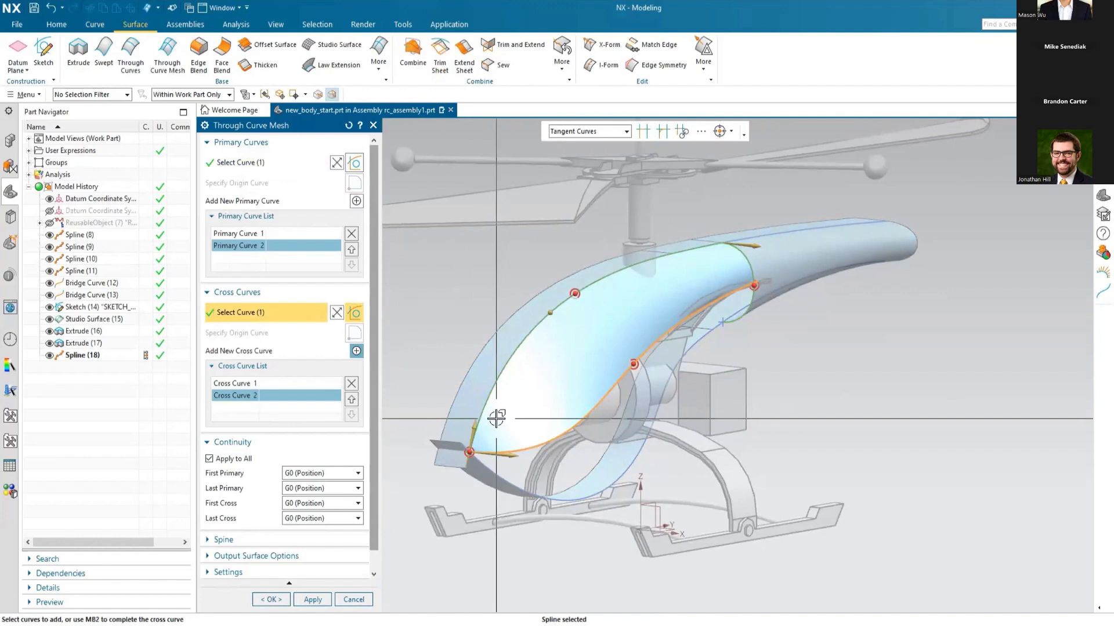
left_click(357, 351)
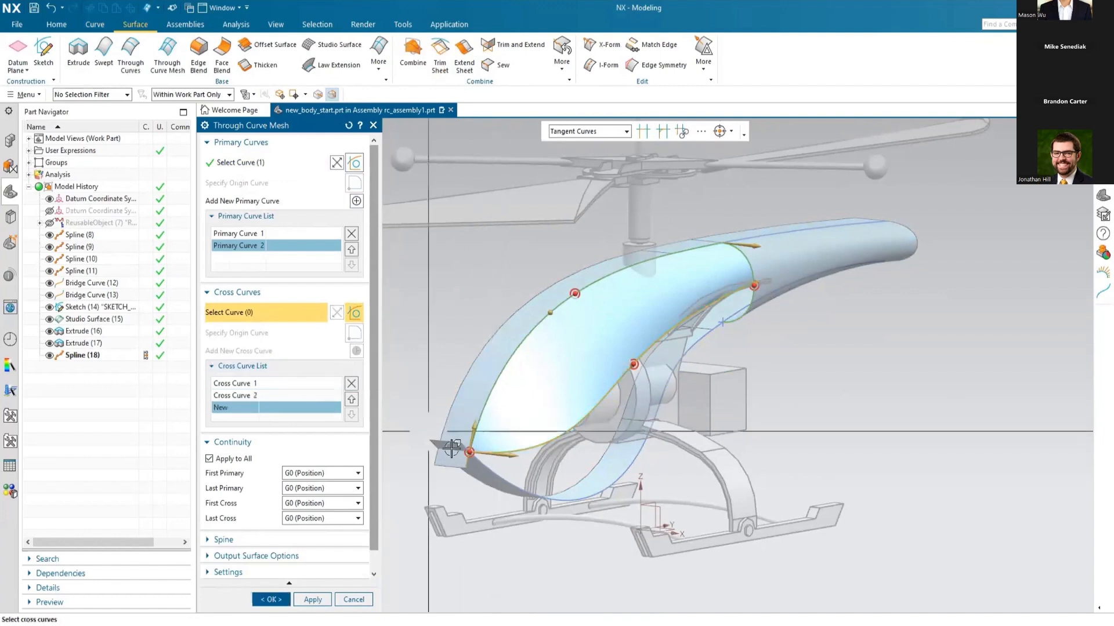
left_click(523, 492)
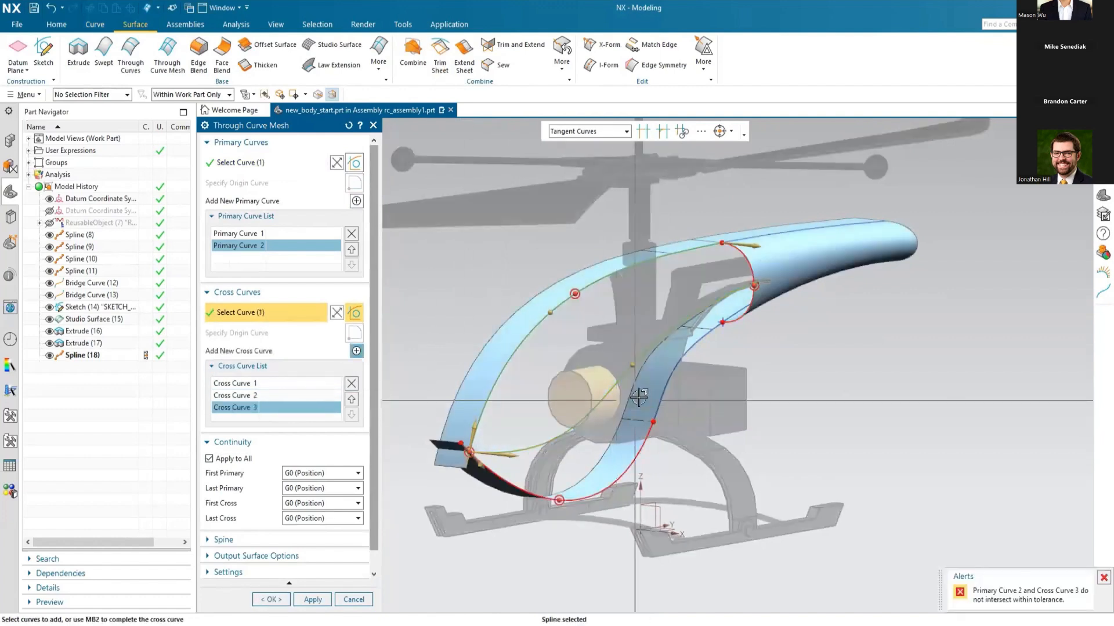
left_click(717, 327)
left_click(715, 326)
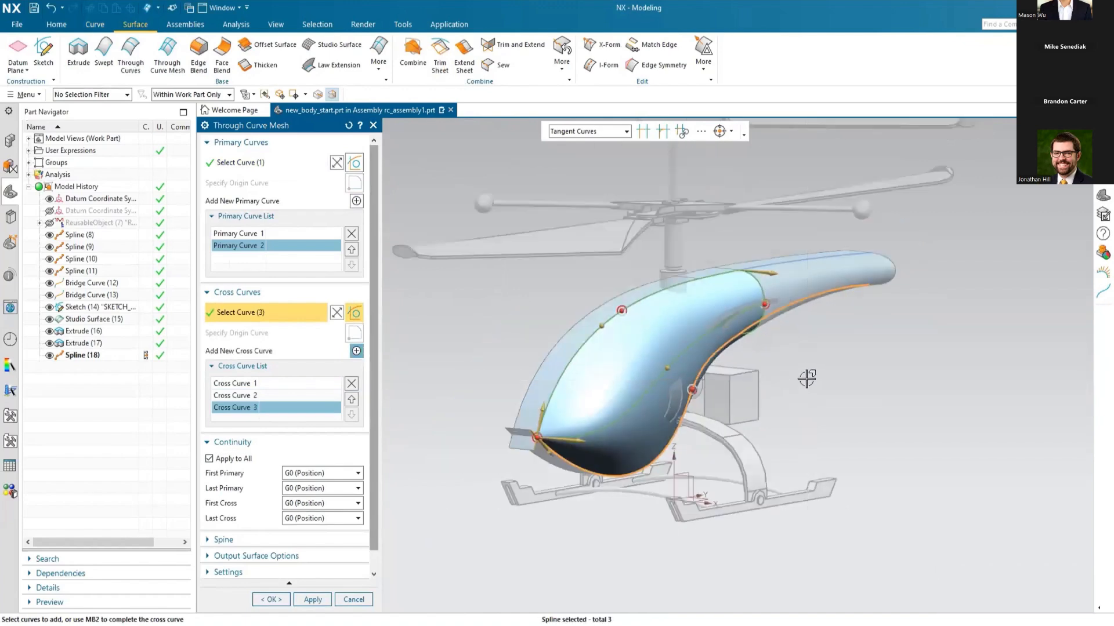
Step: Set Last Primary to G1 (Tangent) against the tail boom surface and First Cross to G1 (Tangent) against the upper extruded faces
middle_click_drag(708, 377, 778, 392)
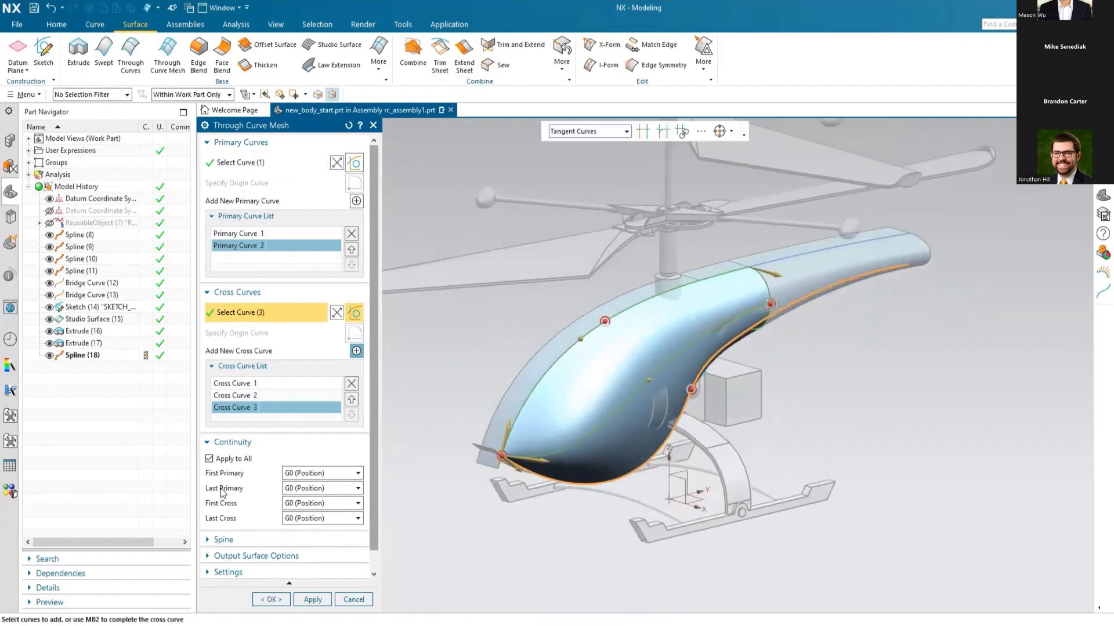
left_click(325, 488)
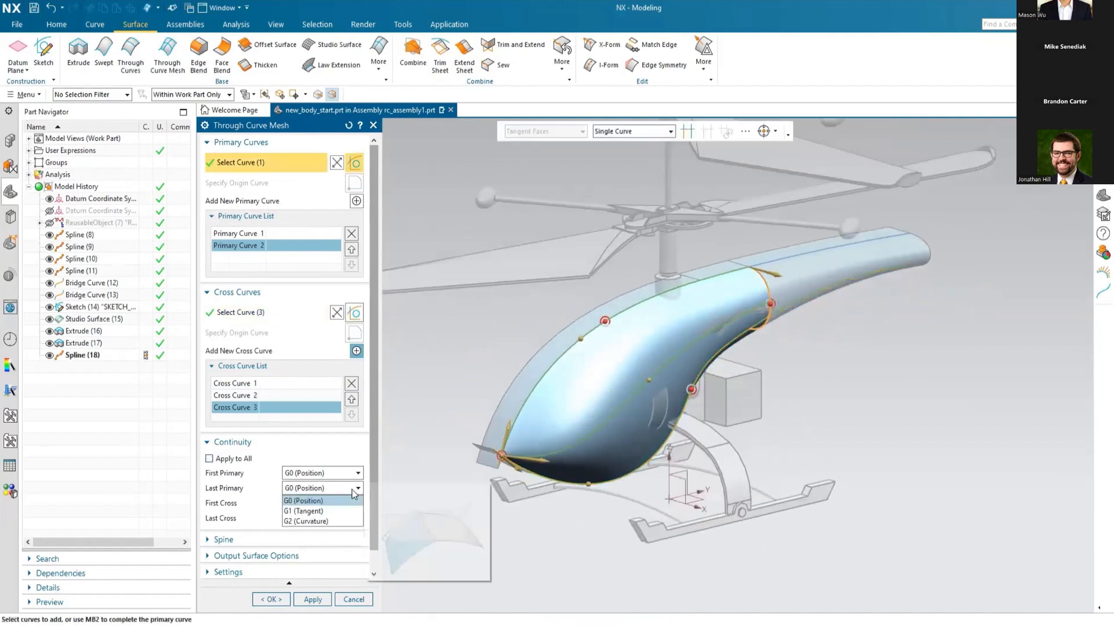
left_click(322, 511)
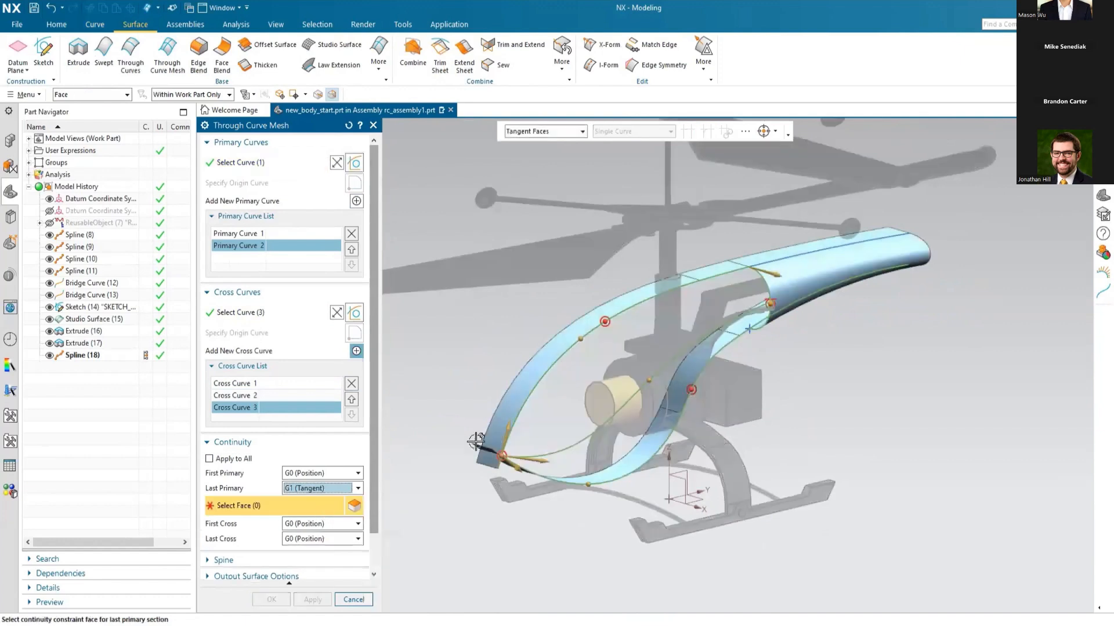
left_click(795, 288)
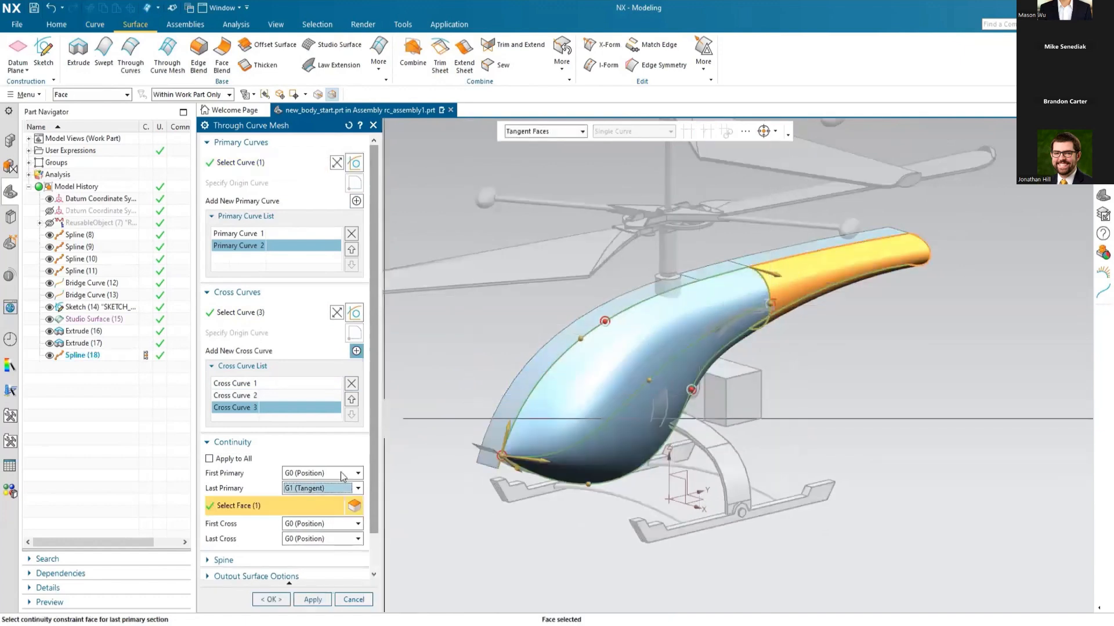
left_click(332, 525)
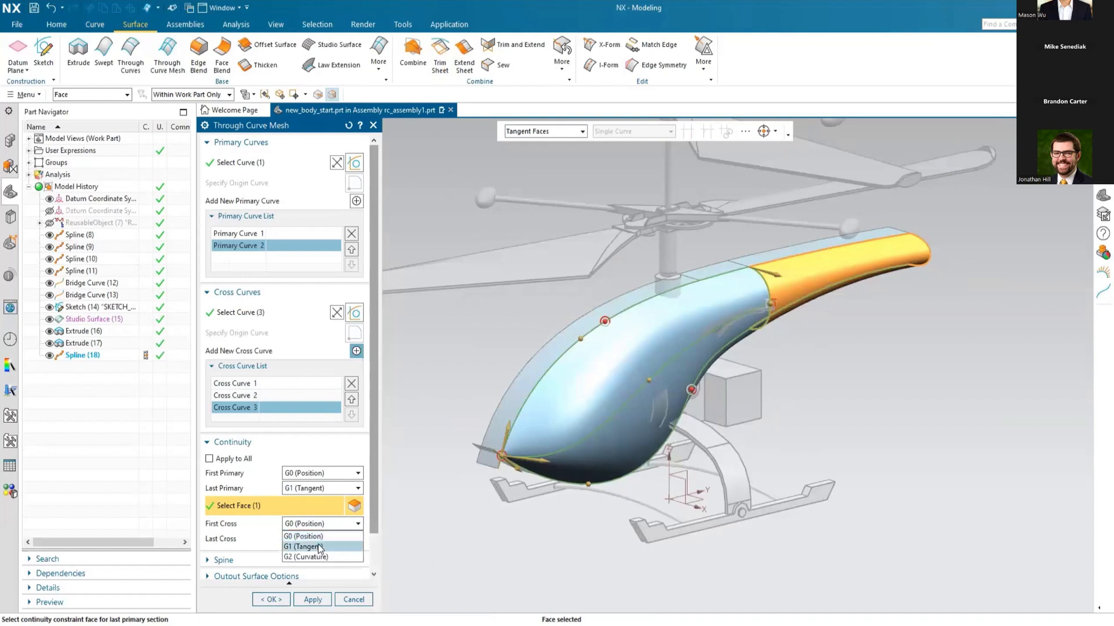
left_click(320, 548)
left_click(540, 361)
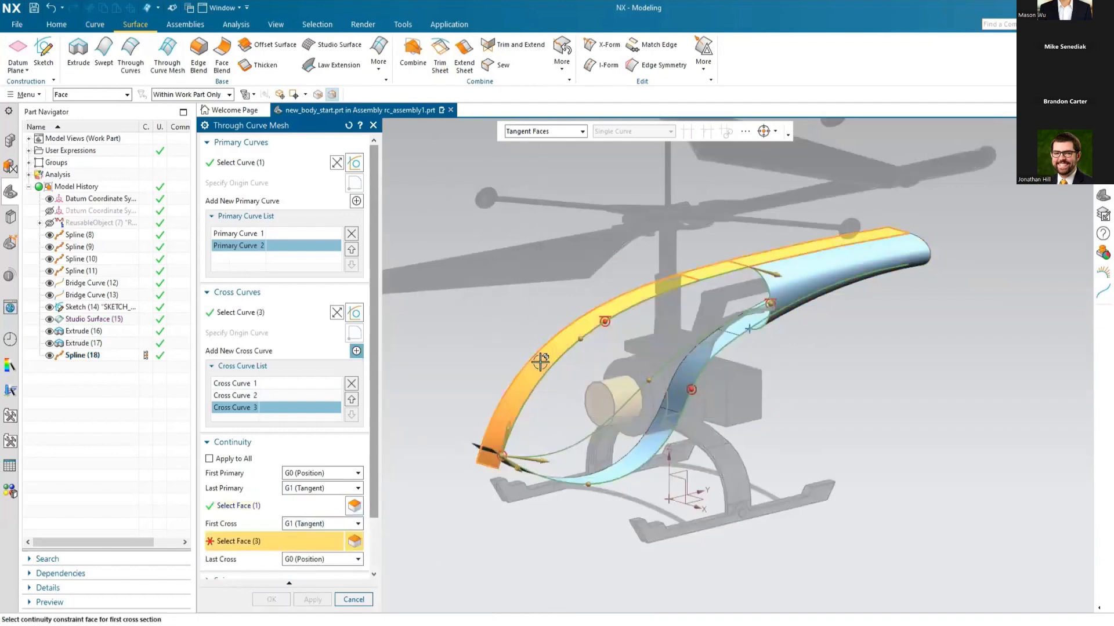
Step: Set Last Cross to G1 (Tangent) against the lower extruded faces and create the Through Curve Mesh surface
left_click(341, 559)
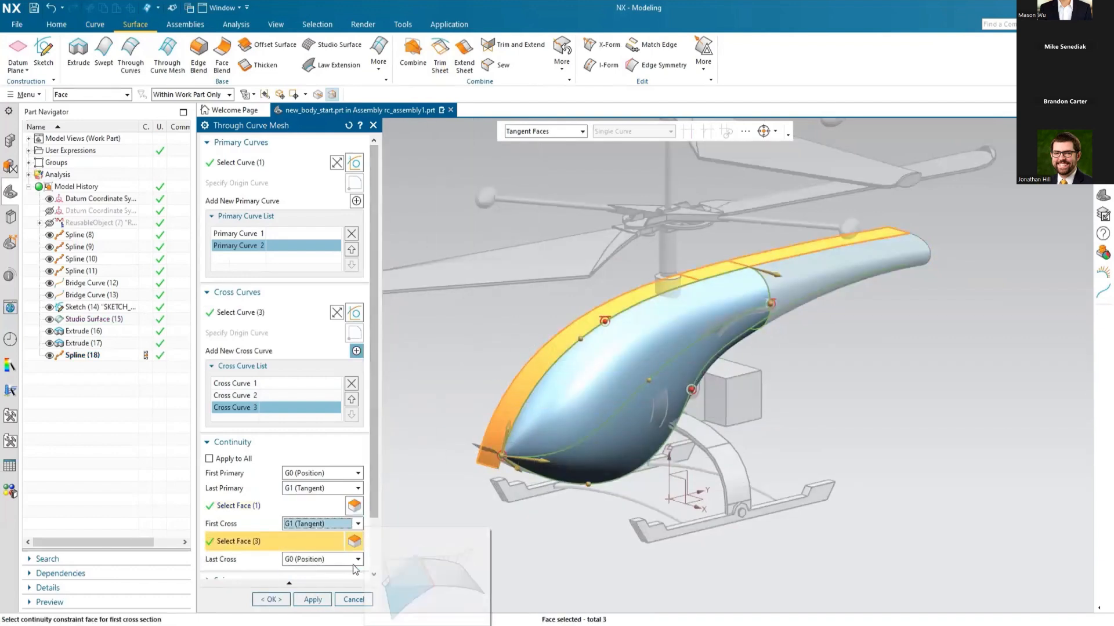
left_click(335, 577)
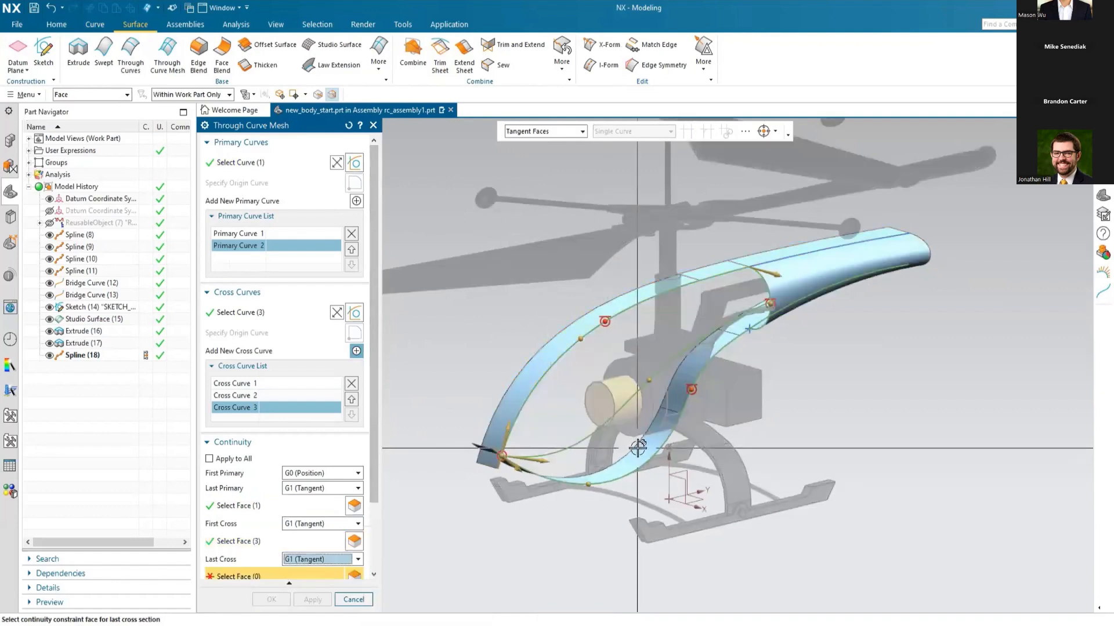
left_click(702, 447)
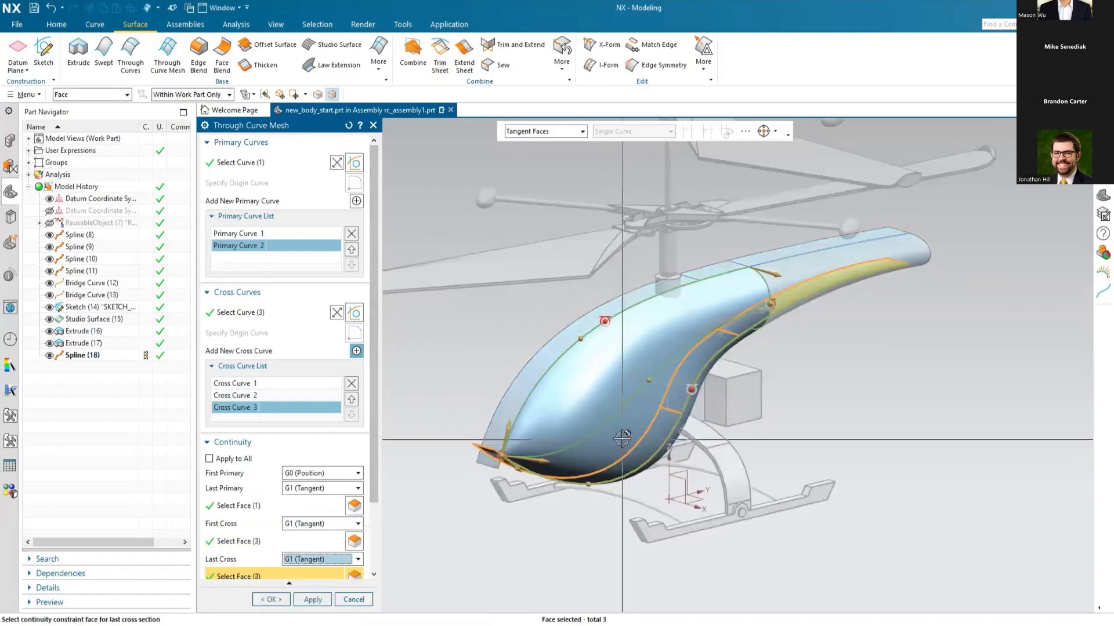
scroll(799, 376, "down", 2)
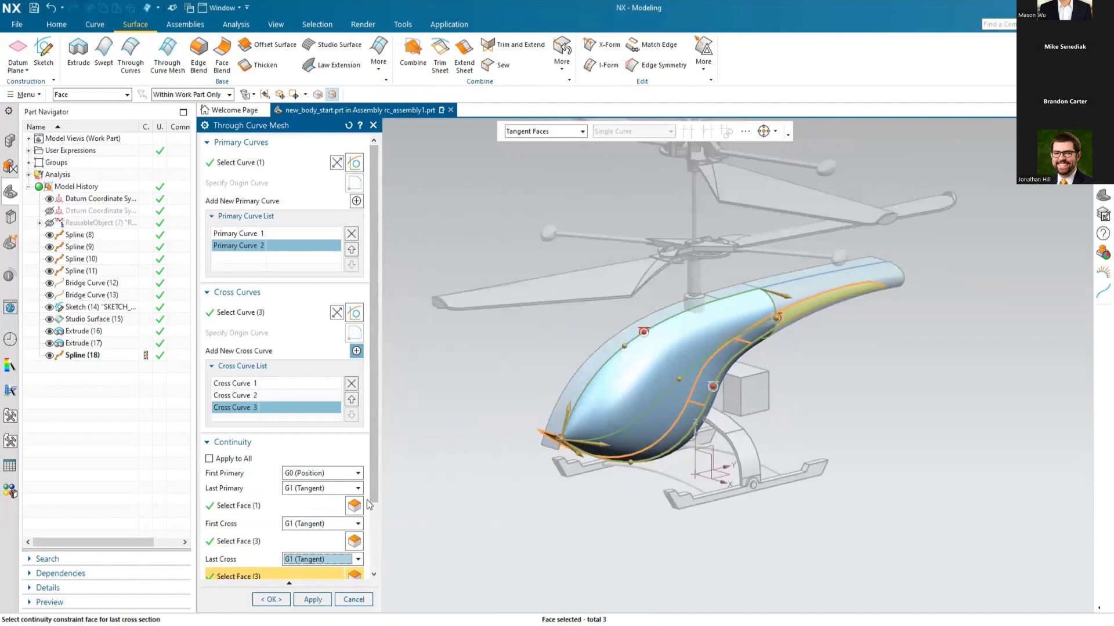
left_click_drag(374, 480, 382, 558)
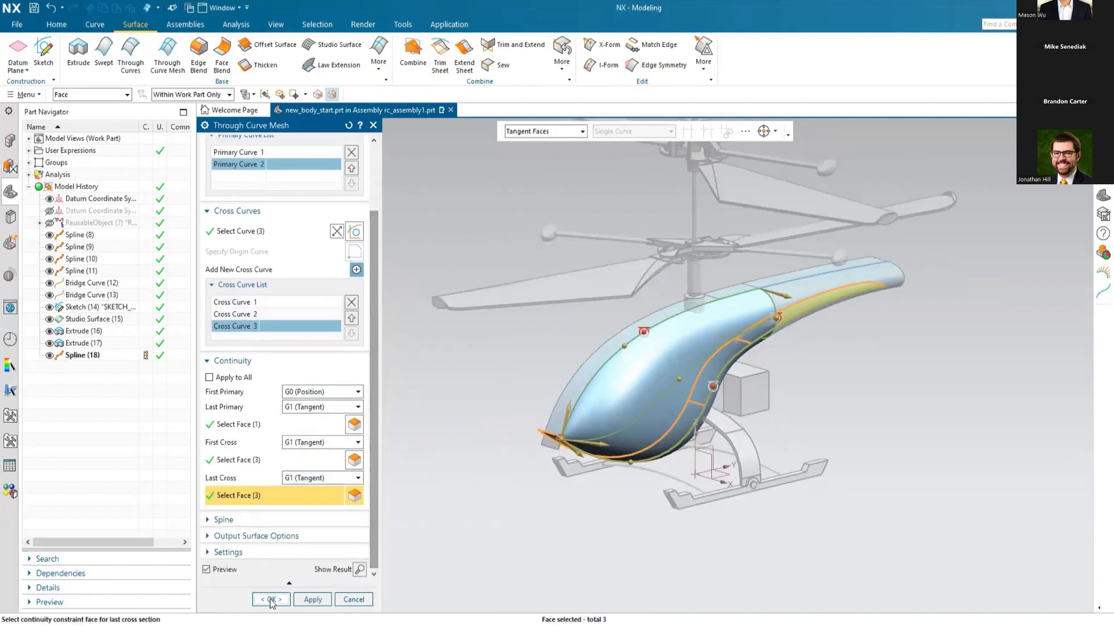
left_click(271, 601)
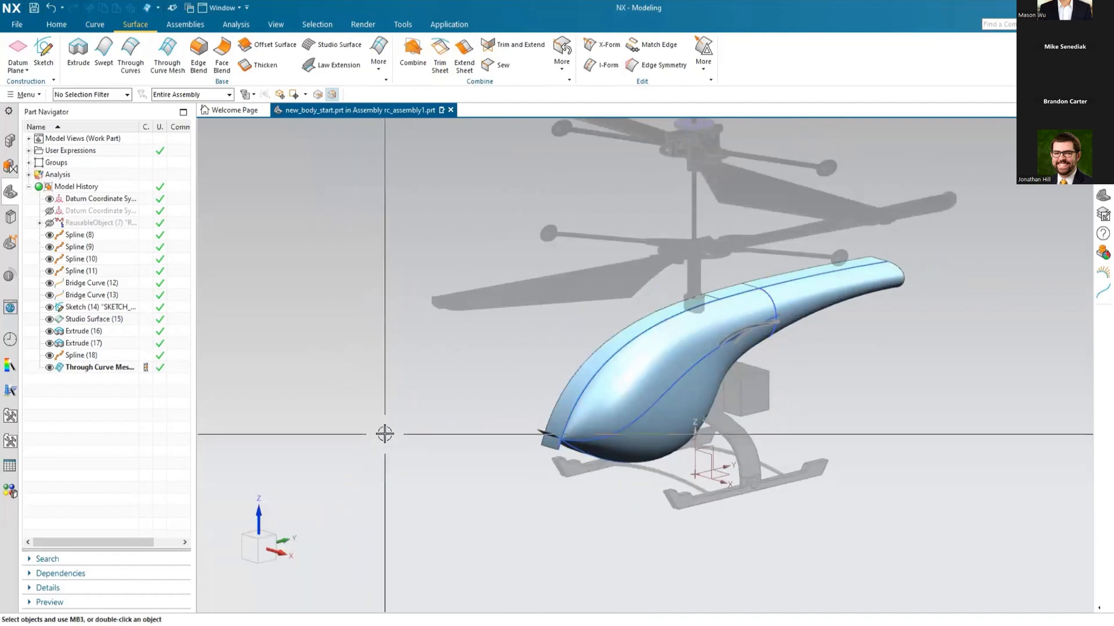
Step: Hide the extruded helper surfaces and turn on Mirror Display about the YZ plane of the datum coordinate system
left_click(50, 331)
mouse_move(405, 440)
middle_mouse_down()
mouse_move(338, 430)
mouse_move(423, 437)
middle_mouse_up()
left_click(244, 29)
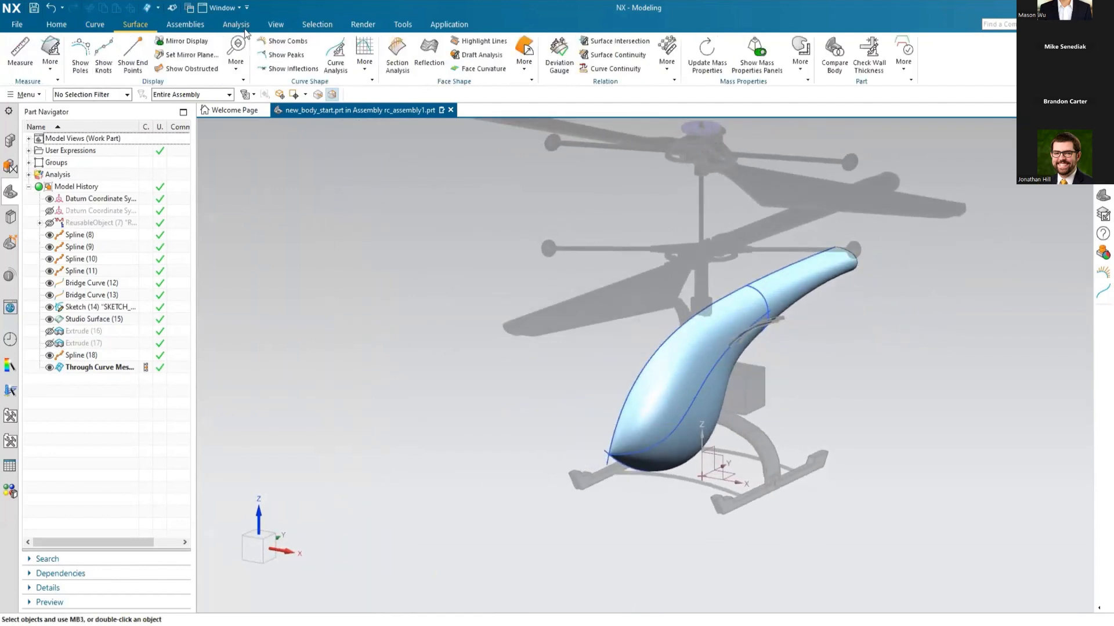
left_click(203, 55)
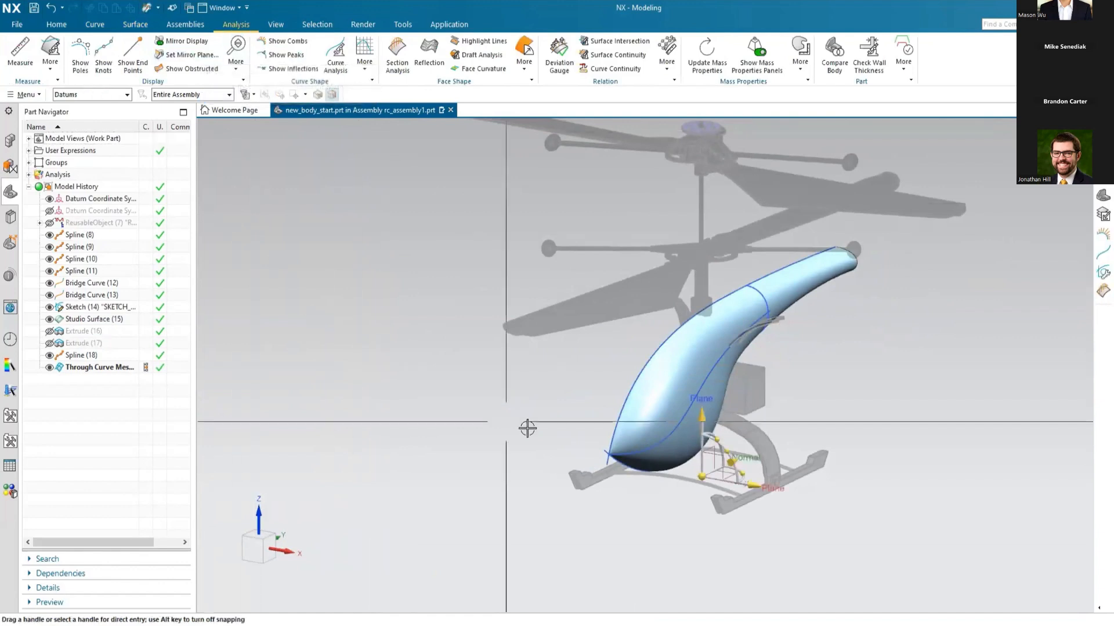
left_click(710, 448)
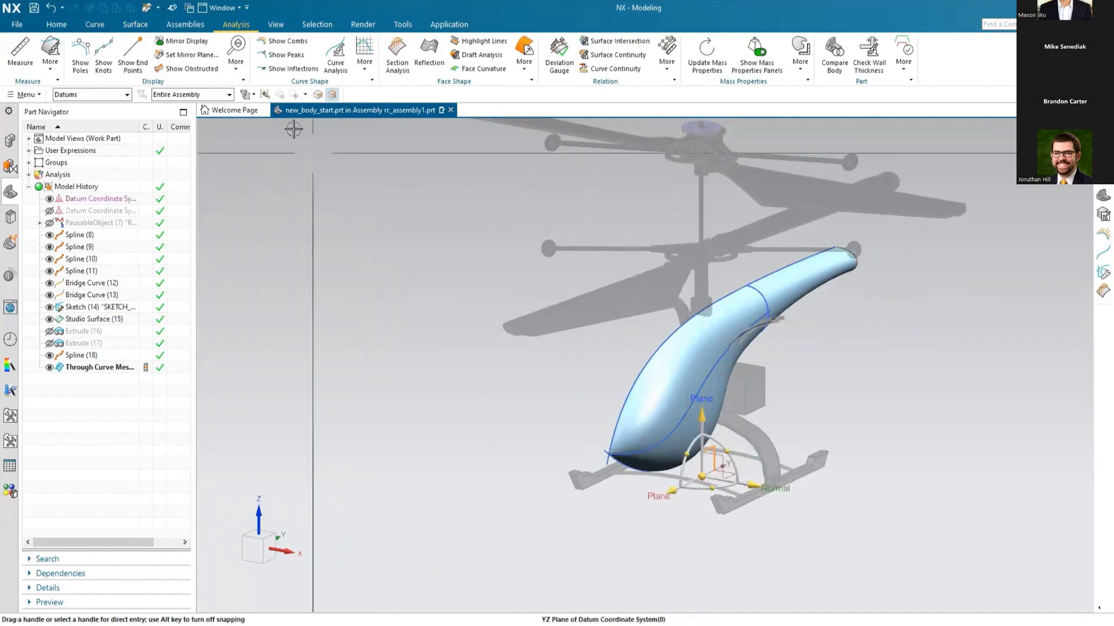
middle_click_drag(462, 464, 446, 442)
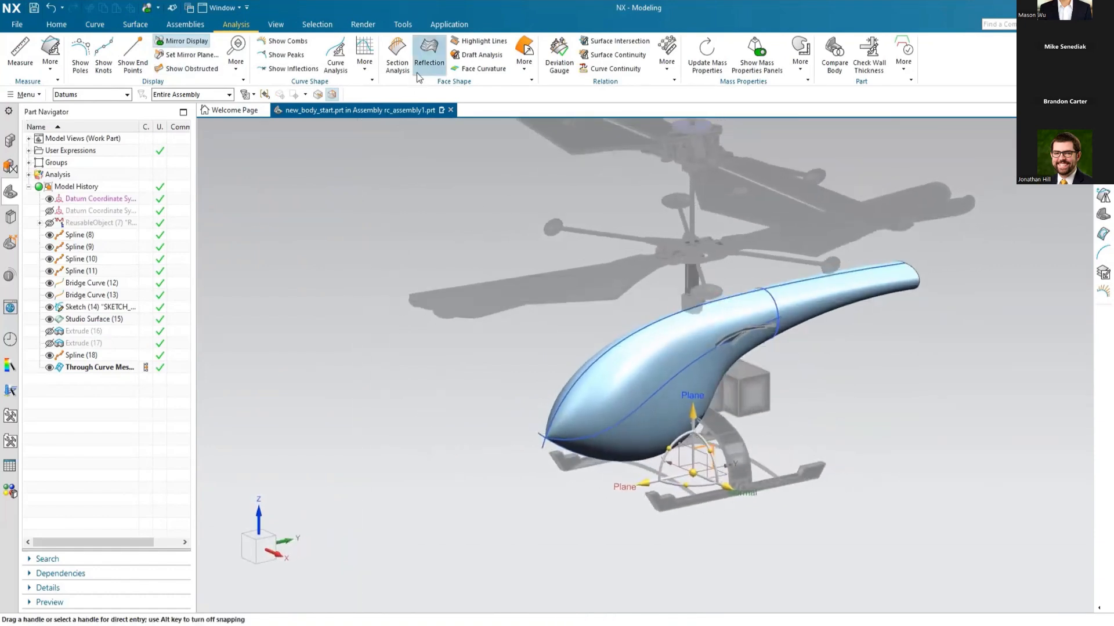
Step: Run a Reflection Analysis with Line Images on the cabin and tail boom faces and examine the line flow across the side
left_click(429, 53)
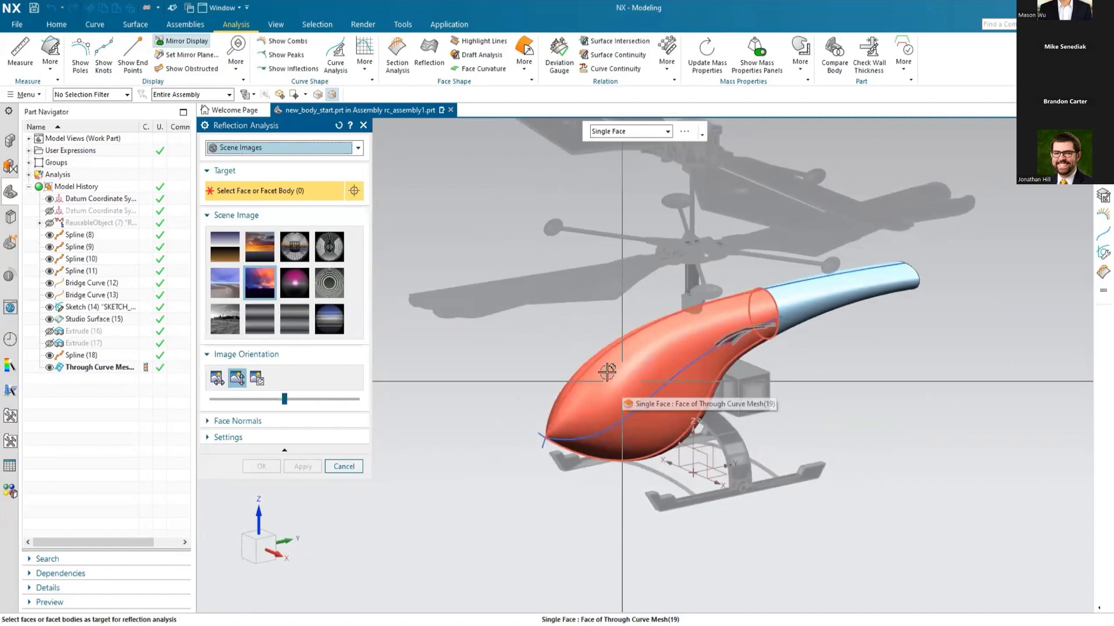
left_click(341, 149)
left_click(237, 162)
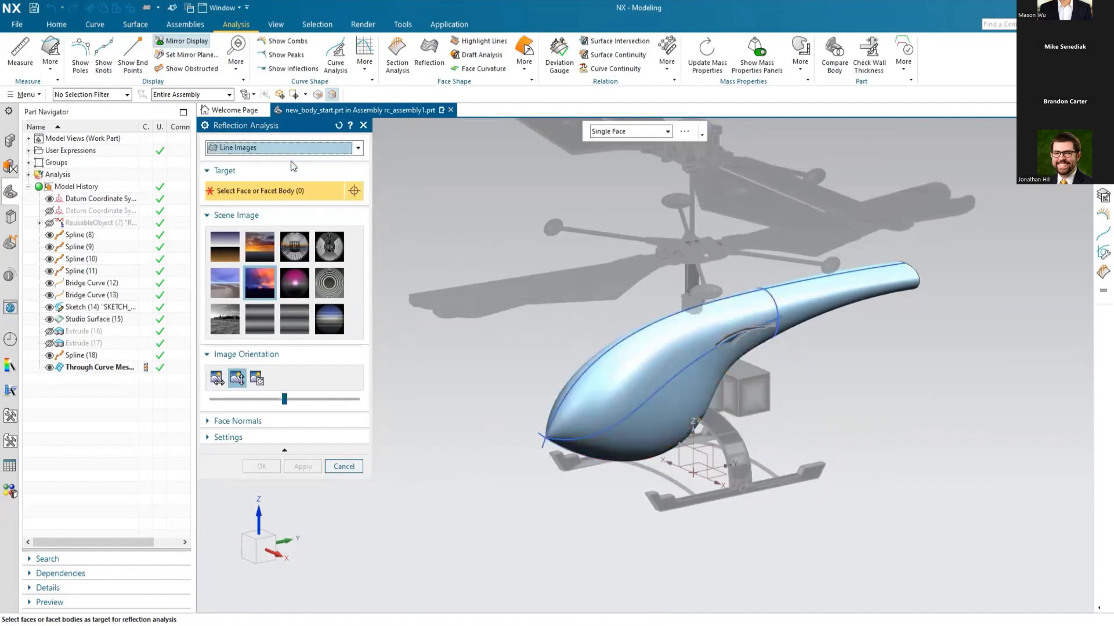
left_click(787, 318)
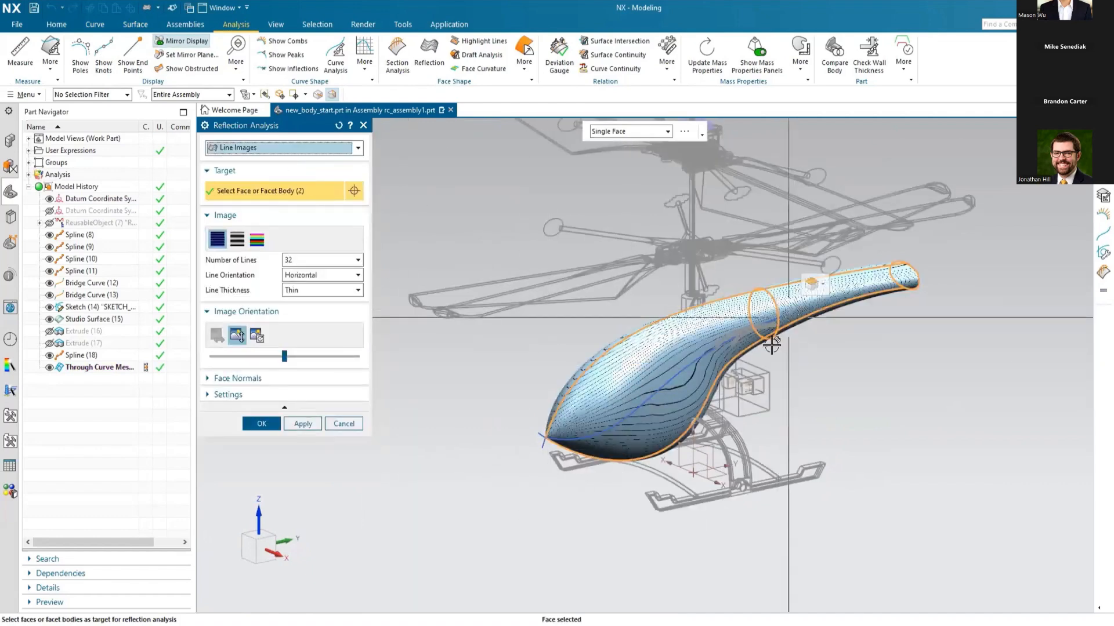
scroll(624, 409, "up", 5)
middle_click_drag(624, 409, 973, 200)
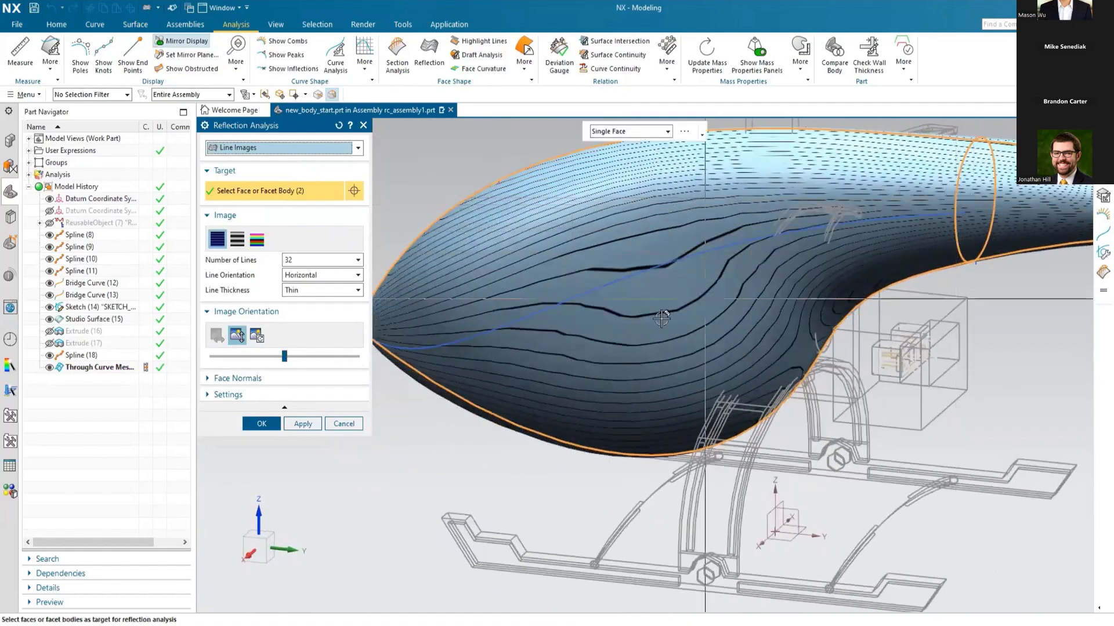
middle_click_drag(705, 298, 613, 311)
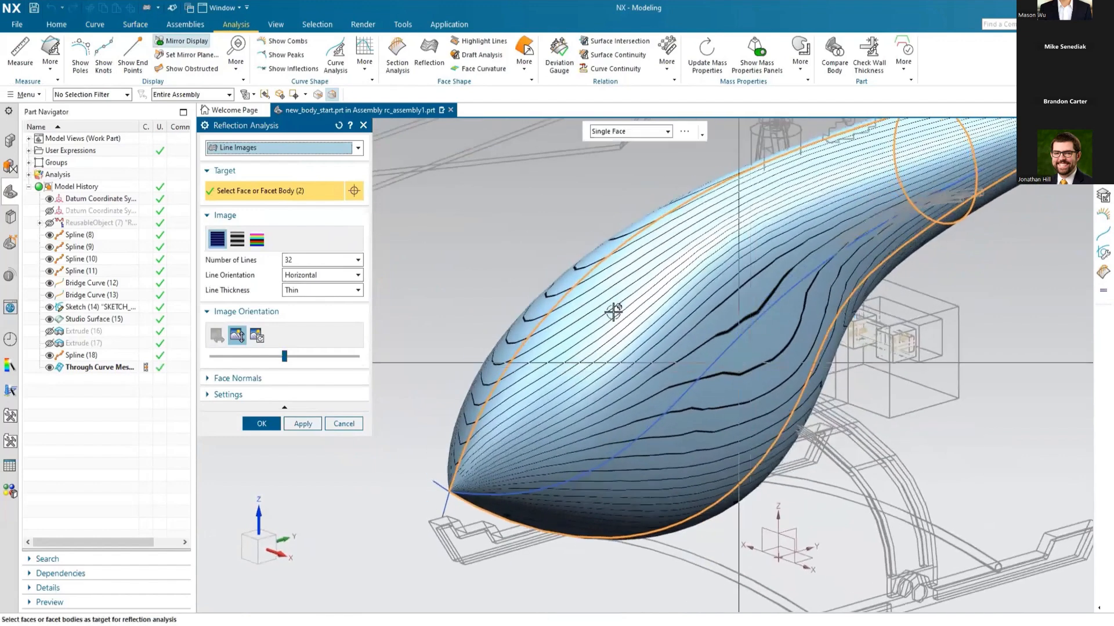
Step: Inspect the body's reflections with Scene Images, switch back to Line Images, and accept the Reflection Analysis
left_click(357, 150)
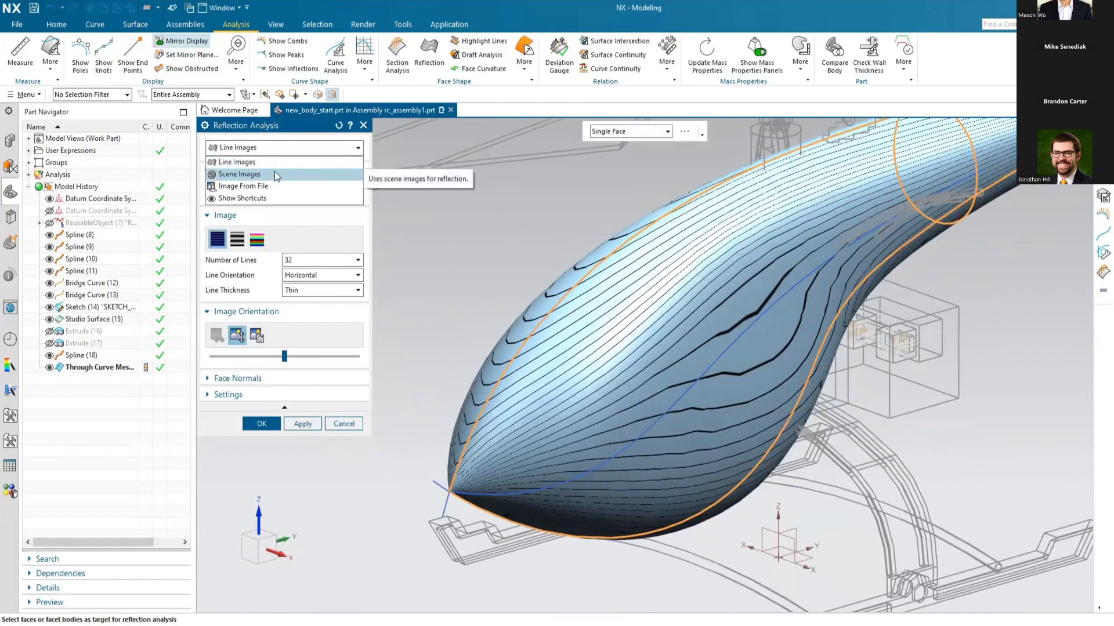
left_click(274, 171)
scroll(538, 370, "down", 3)
middle_click_drag(538, 370, 667, 337)
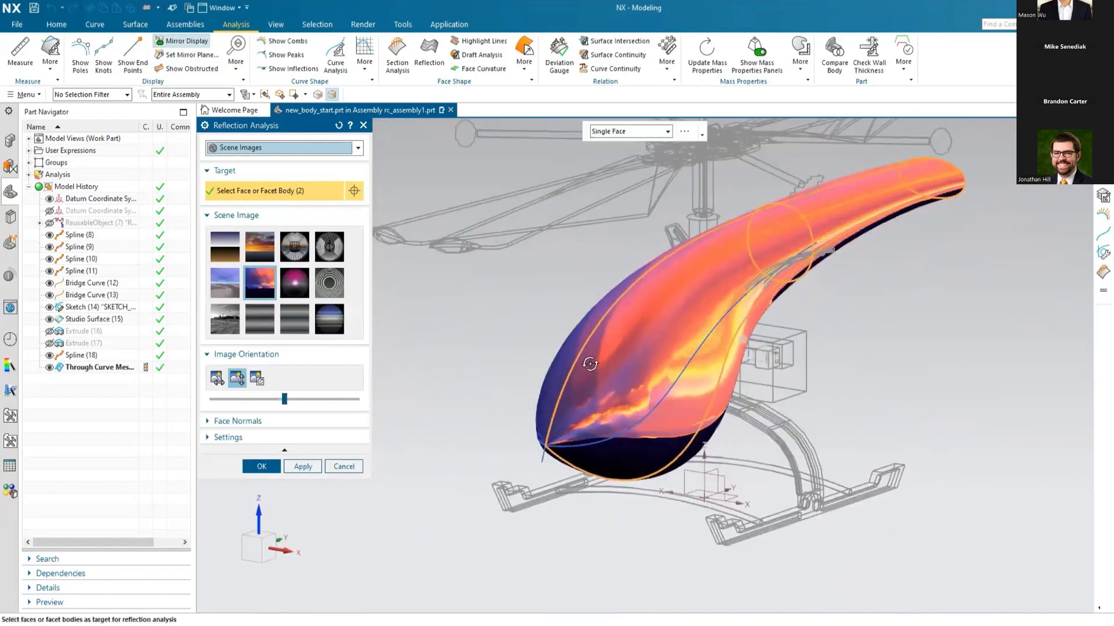
left_click(338, 151)
left_click(293, 165)
left_click(260, 424)
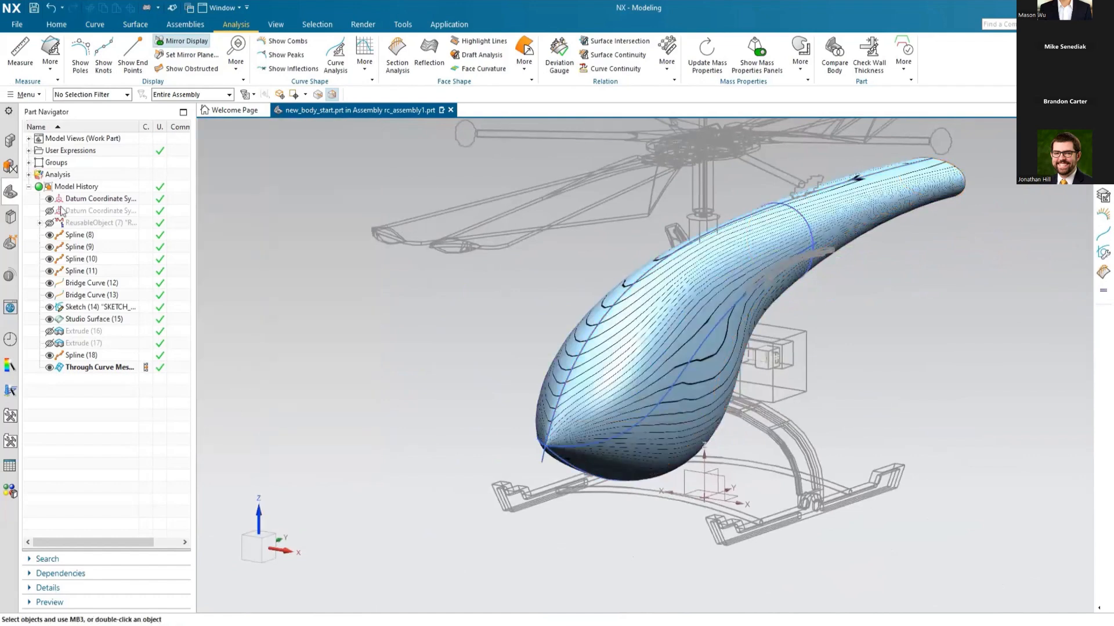
Step: Check the existing curve analysis entries in the model tree and return the body to plain shaded display
left_click(28, 175)
left_click(40, 187)
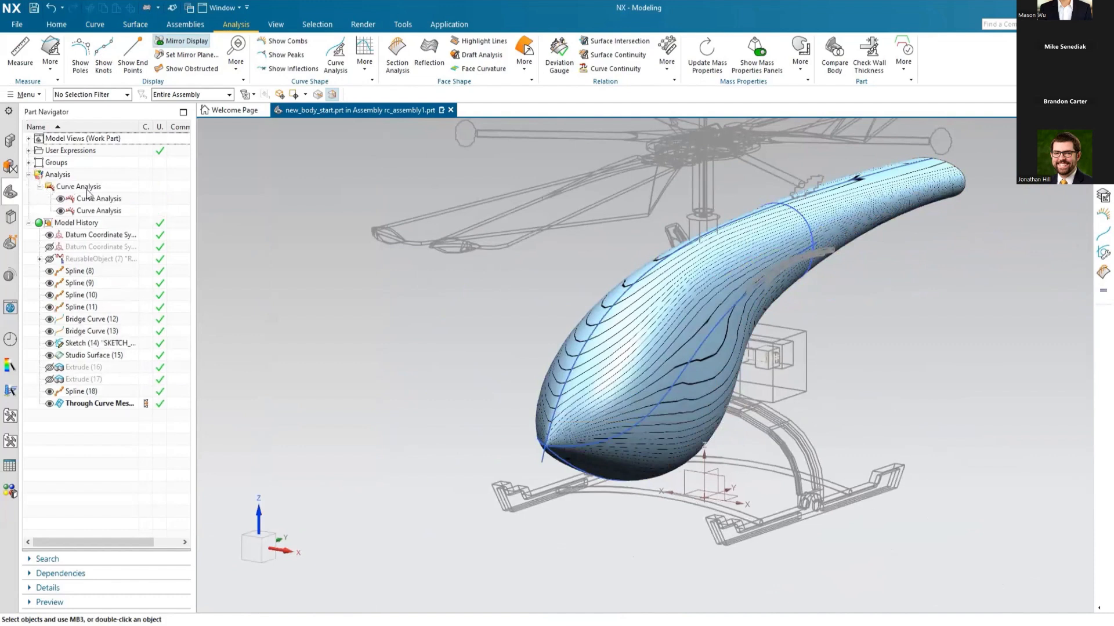
left_click(40, 186)
left_click(29, 175)
right_click_drag(346, 383, 344, 365)
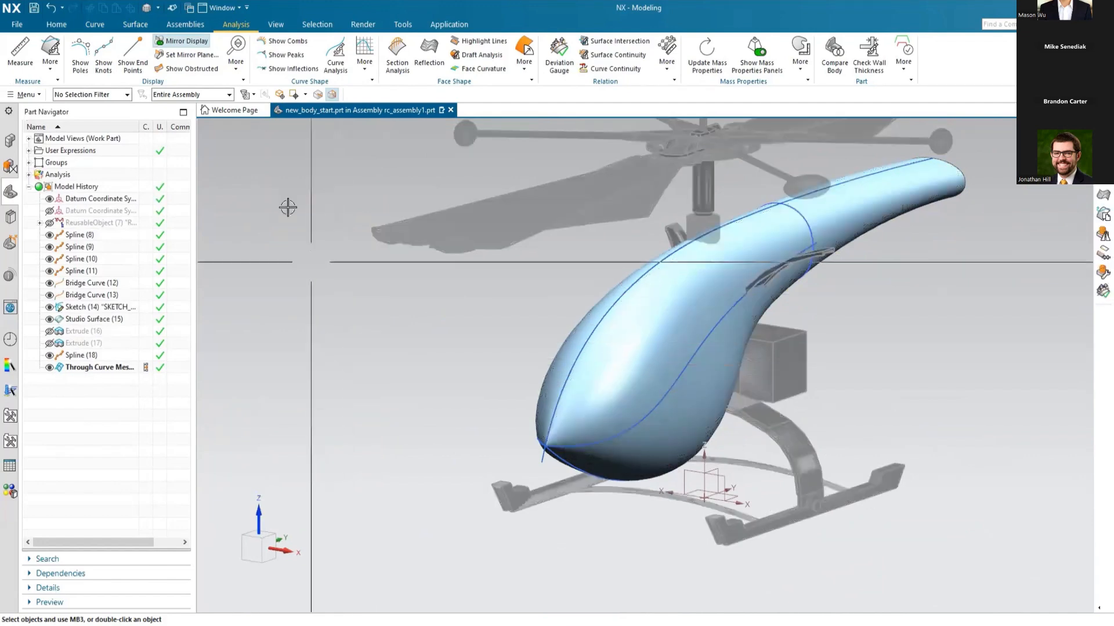
Step: Create a Section Analysis with curvature combs on the cabin and tail boom faces, using parallel YC planes offset to -62
left_click(397, 58)
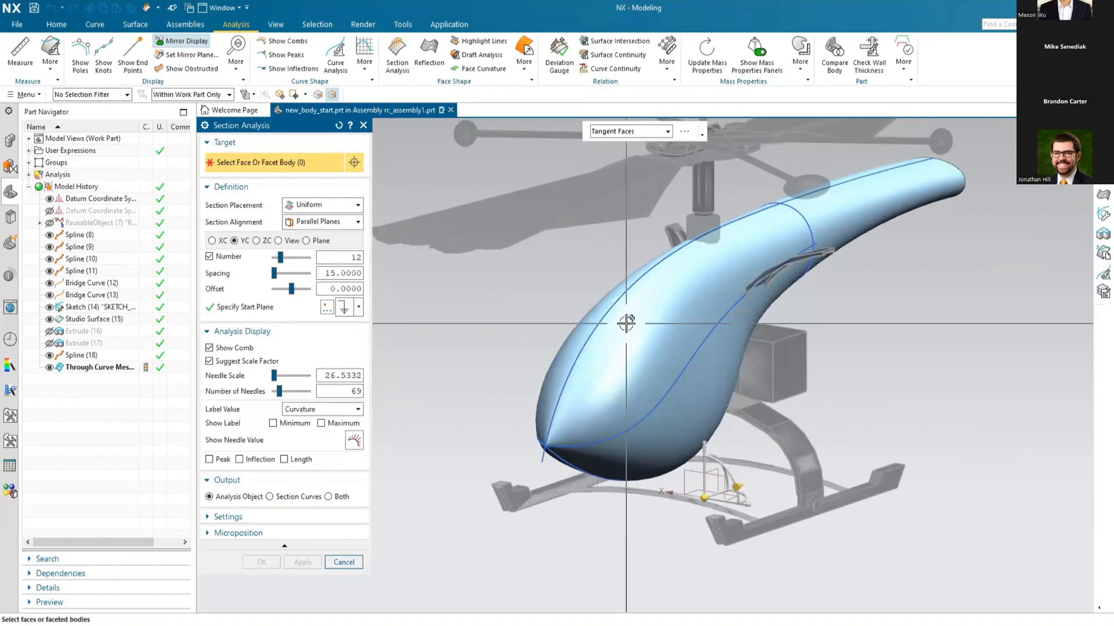
left_click(626, 318)
left_click_drag(737, 482, 603, 546)
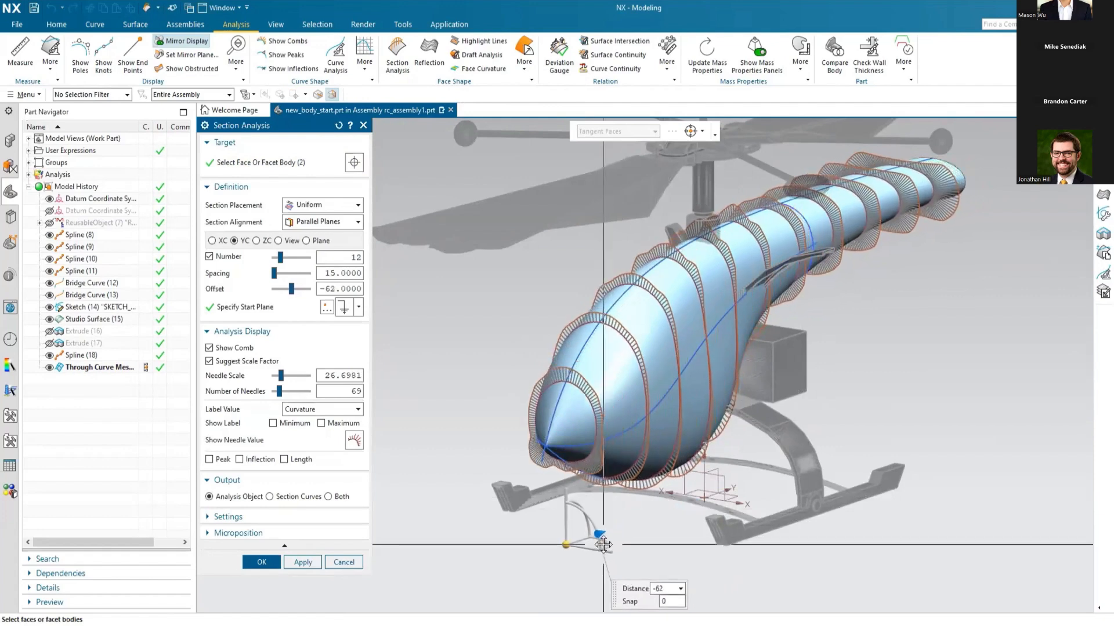
mouse_move(497, 380)
middle_mouse_down()
mouse_move(485, 383)
mouse_move(494, 383)
middle_mouse_up()
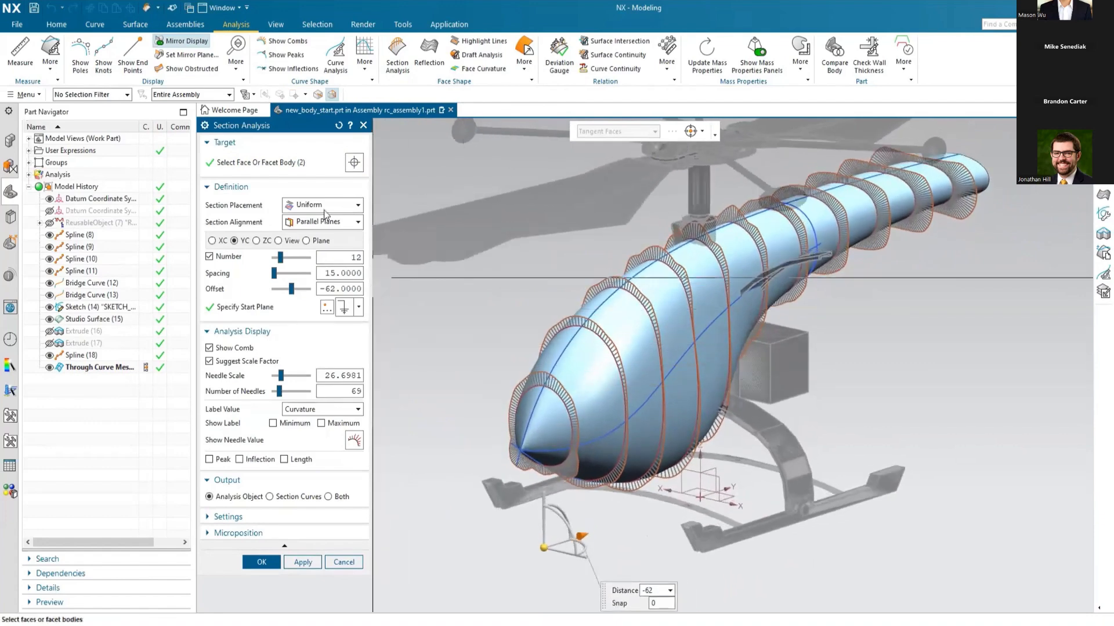
left_click(262, 560)
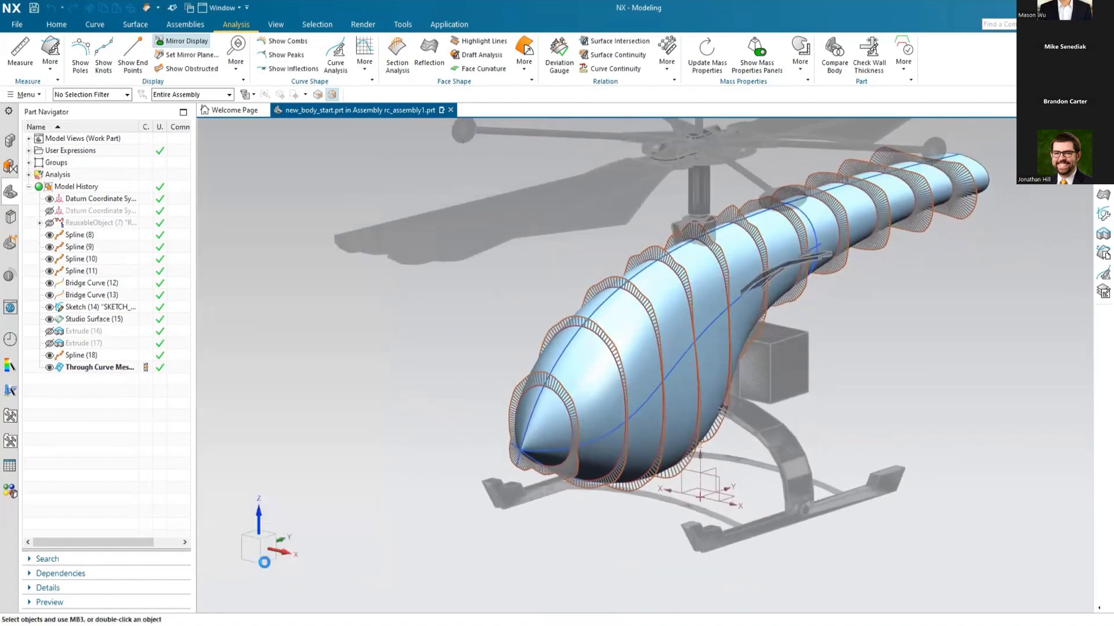
Step: Hide the Section Analysis entry in the model tree and turn off Mirror Display
left_click(29, 175)
left_click(39, 199)
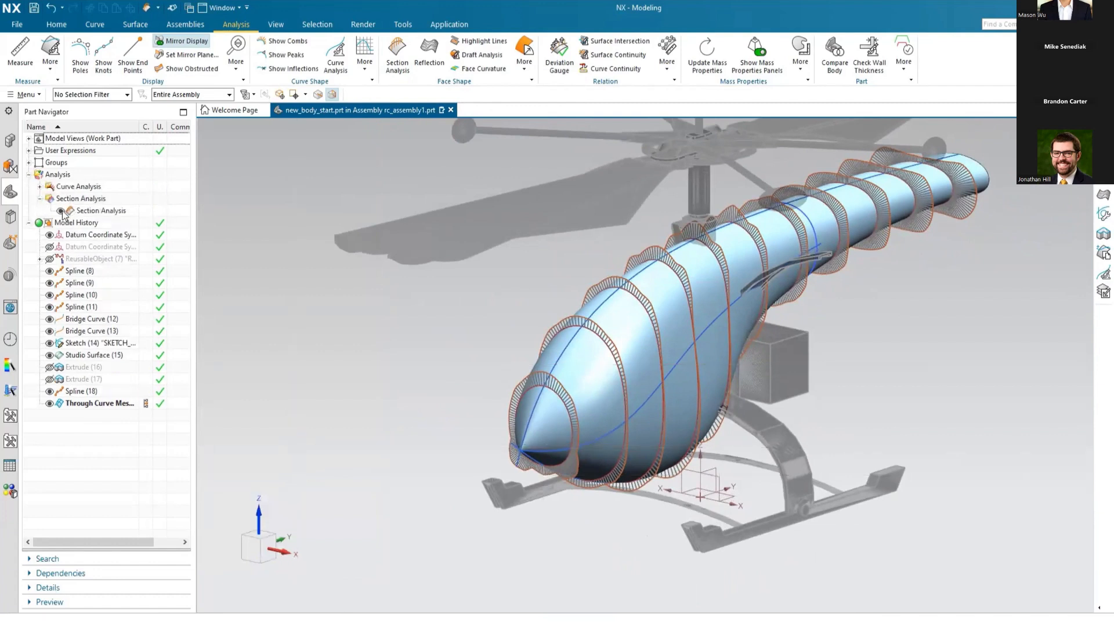
left_click(60, 212)
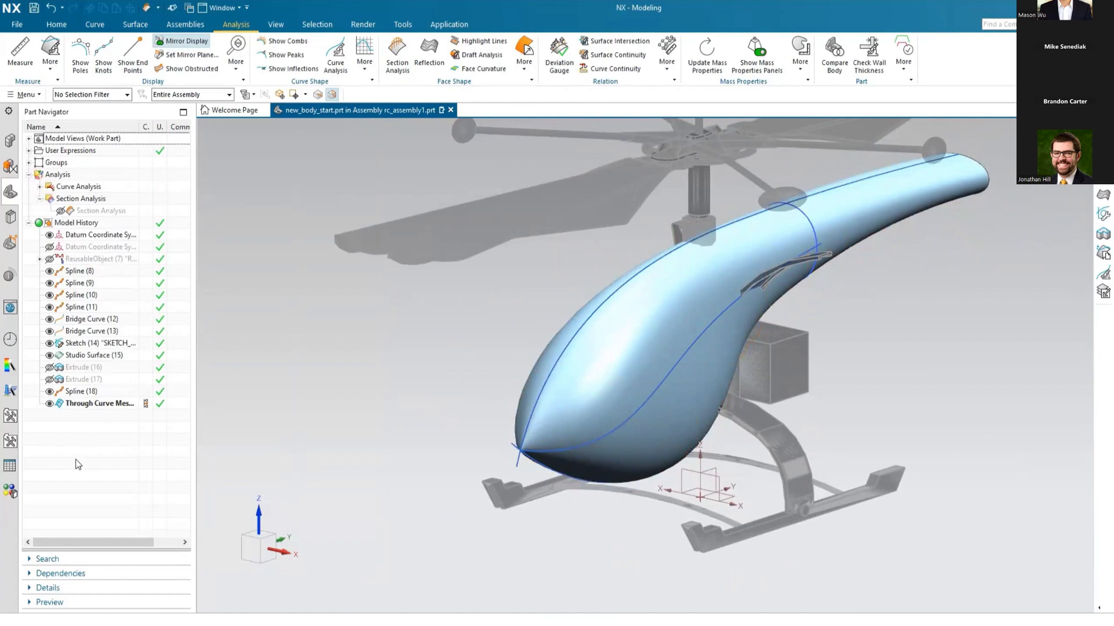
left_click(188, 45)
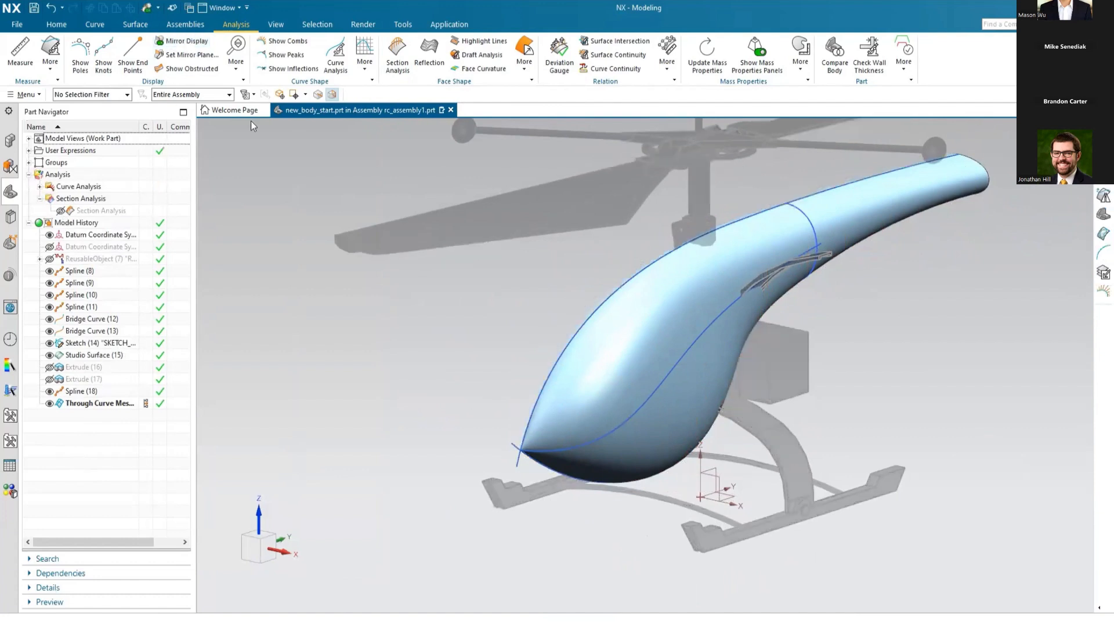
scroll(493, 447, "down", 1)
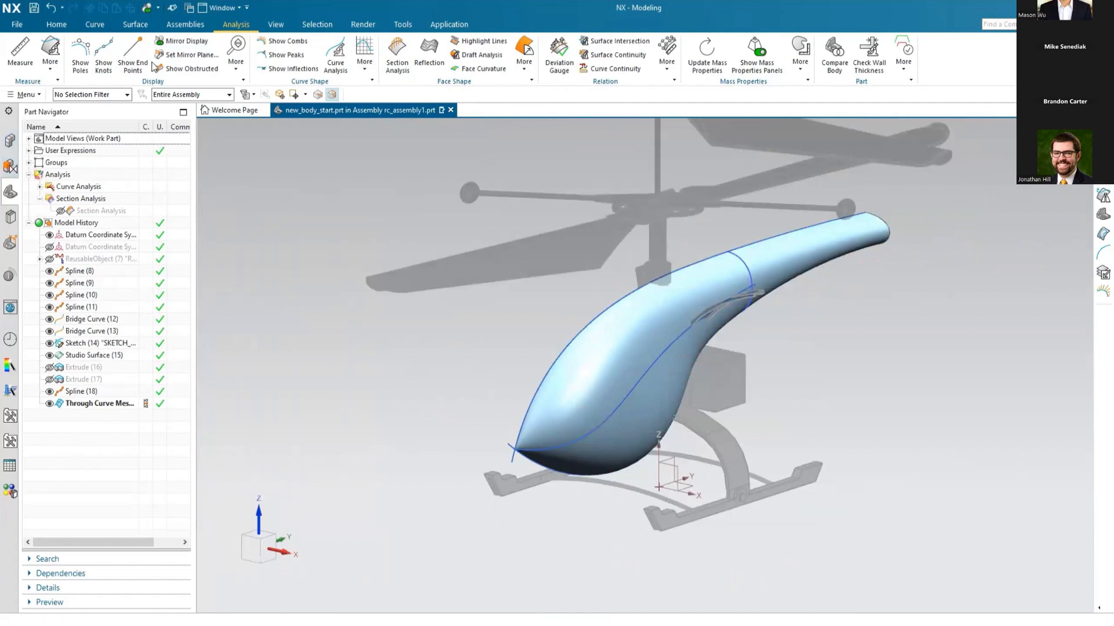
Step: Mirror the cabin and tail boom sheet bodies about the datum's YZ plane with Mirror Geometry
left_click(55, 26)
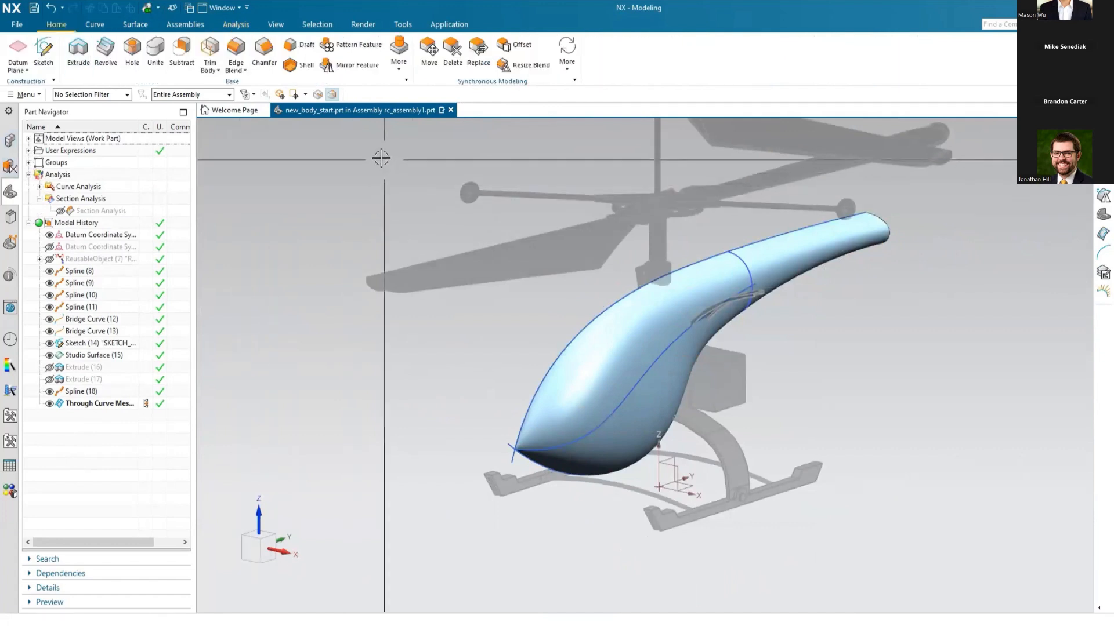
left_click(393, 68)
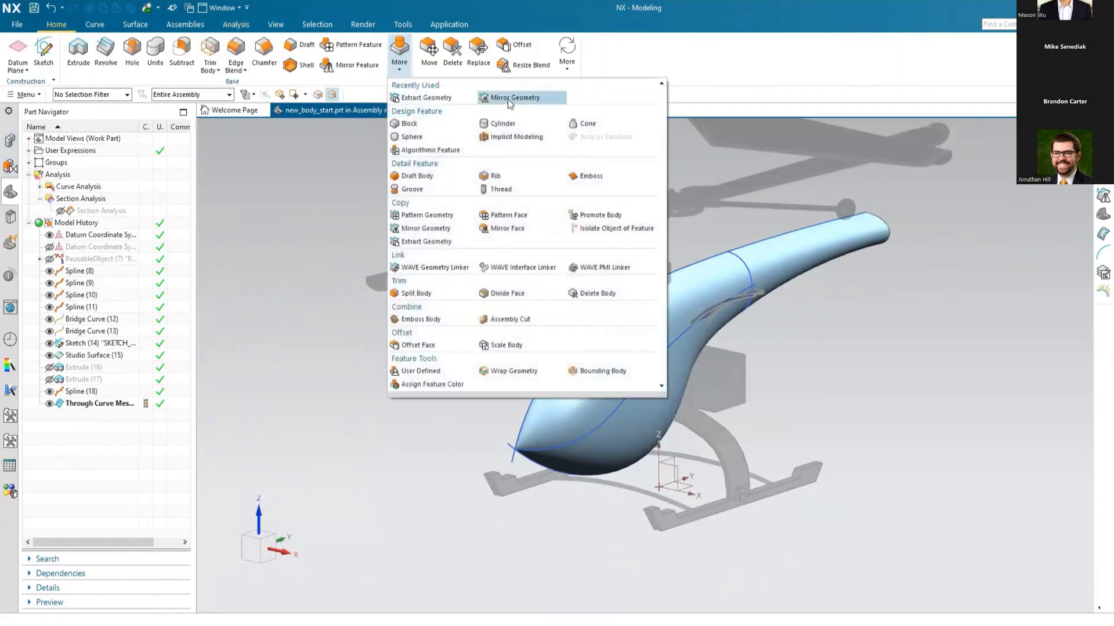
left_click(508, 99)
left_click(609, 373)
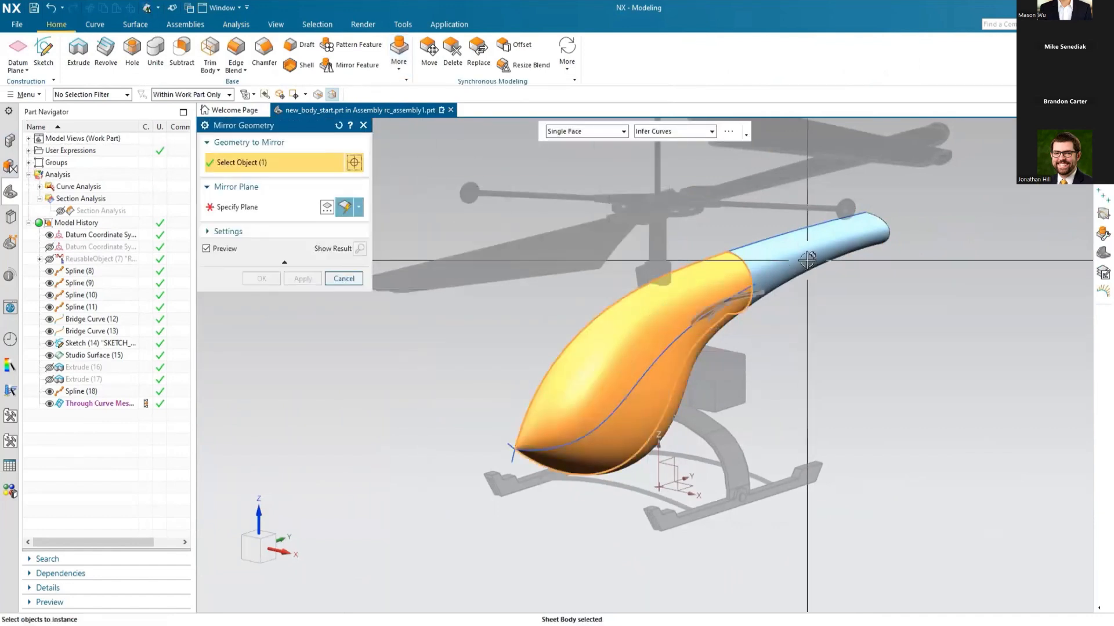
left_click(729, 287)
left_click(239, 209)
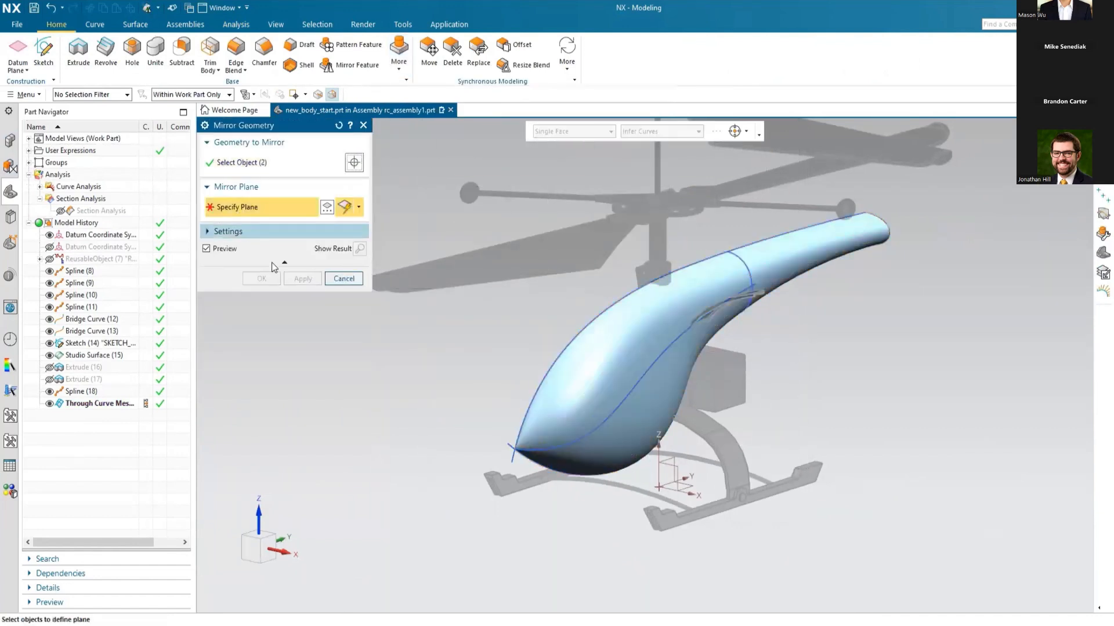
left_click(673, 457)
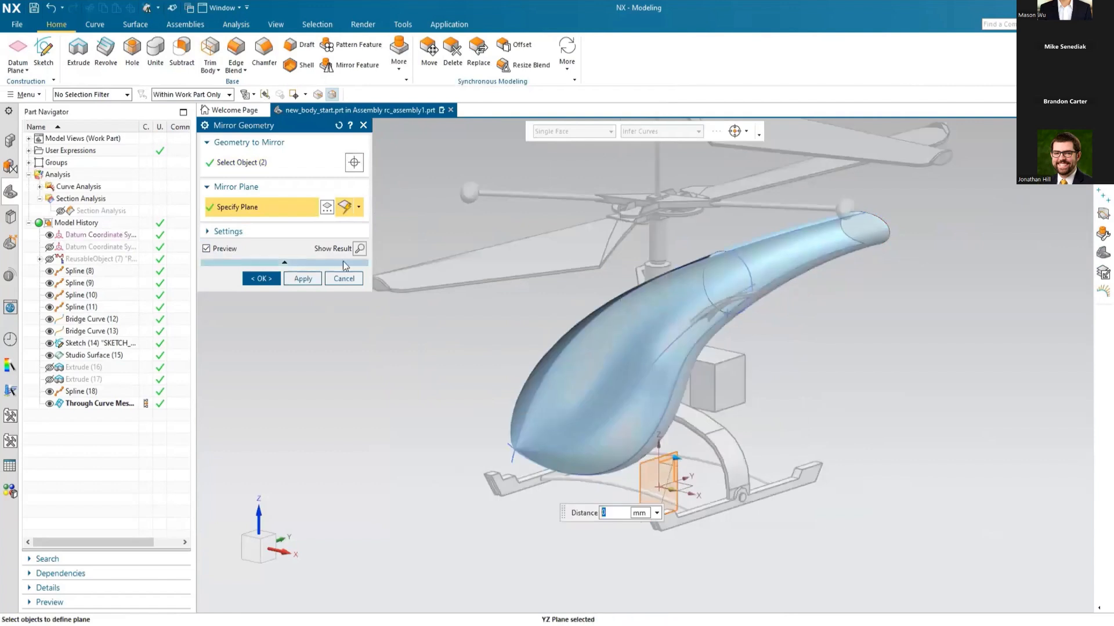
left_click(260, 278)
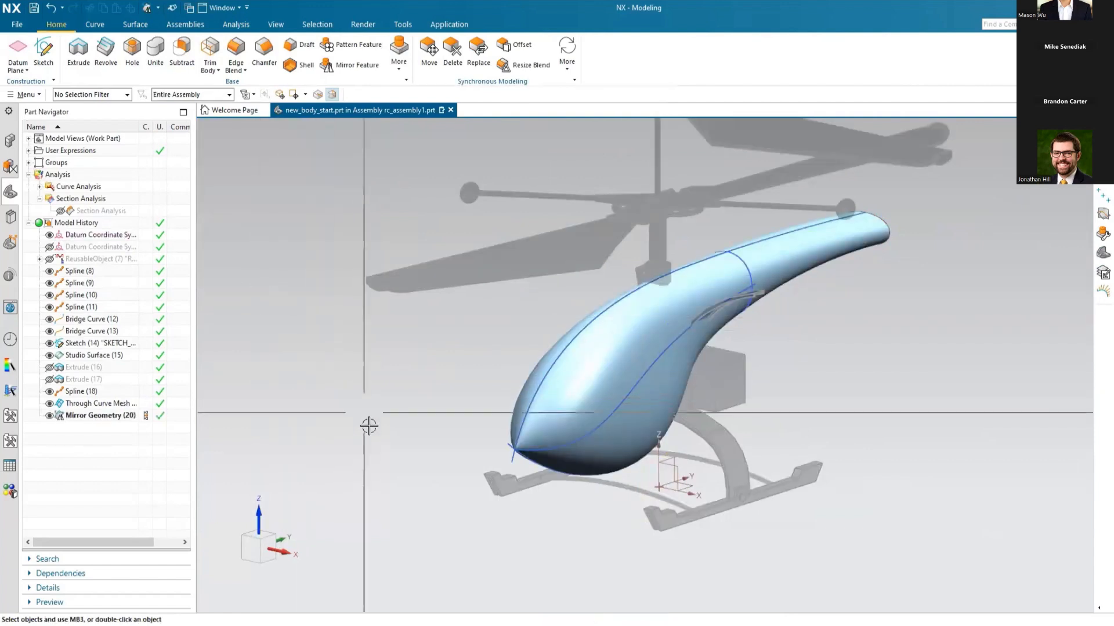
Step: Draw a line along ZC across the tail boom near its end, supported on the YZ plane and starting at about YC 97.3, ZC 68.9
middle_click_drag(823, 337, 785, 326)
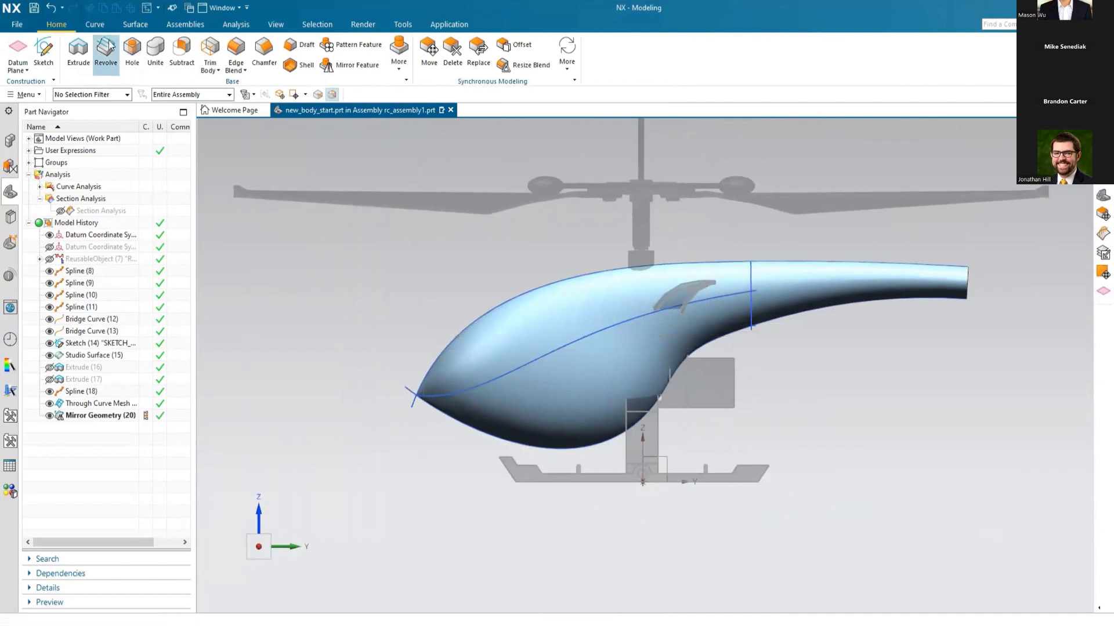
left_click(94, 26)
left_click(83, 56)
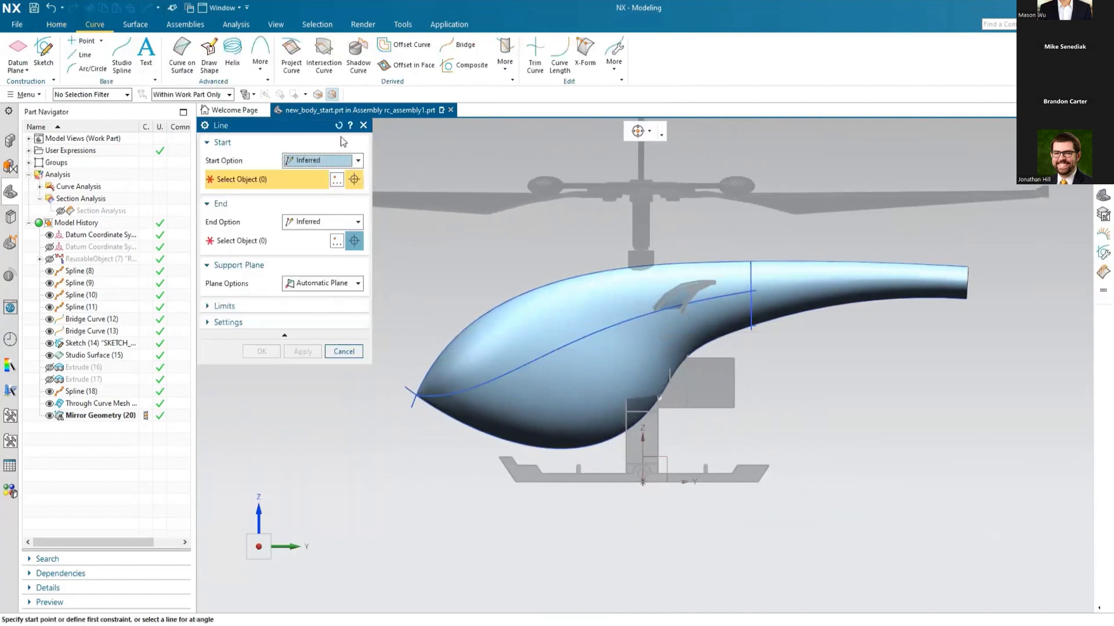
left_click(348, 283)
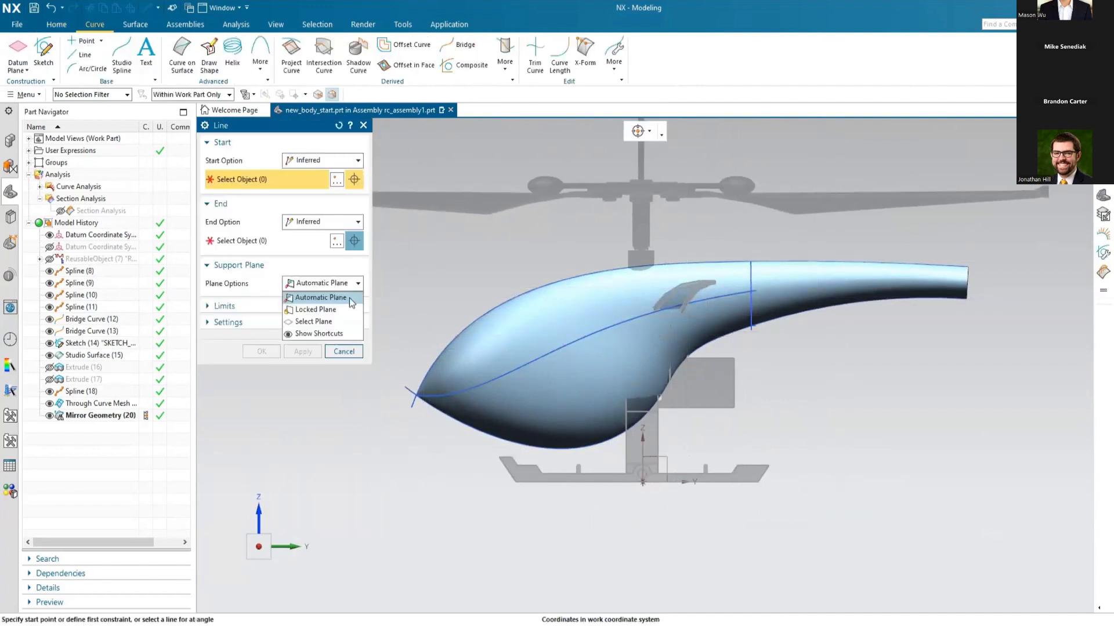
left_click(334, 314)
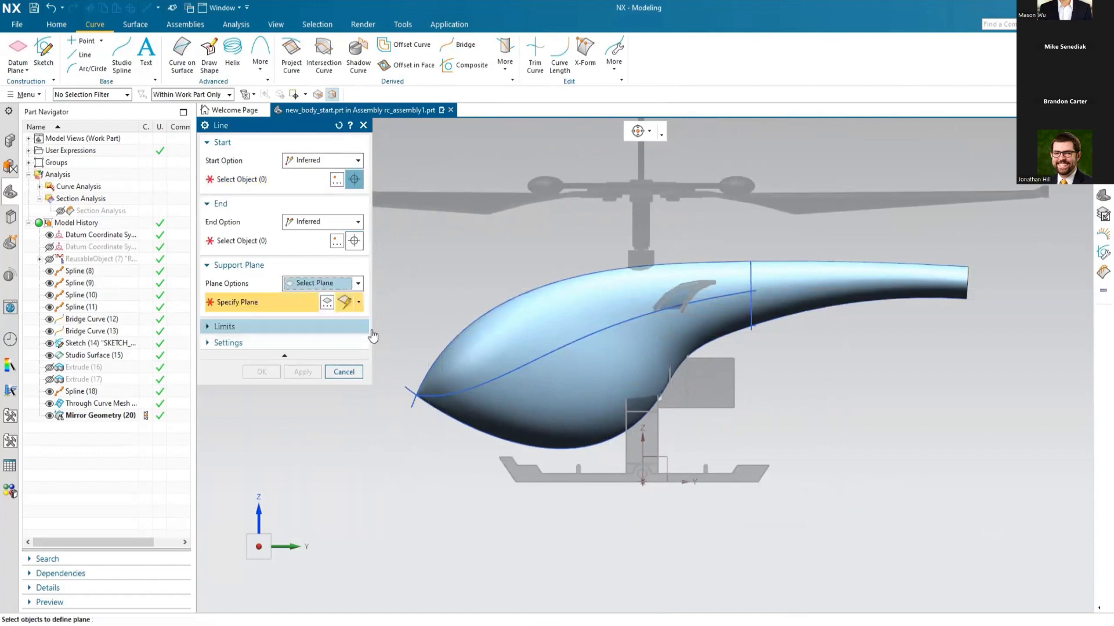
left_click(658, 458)
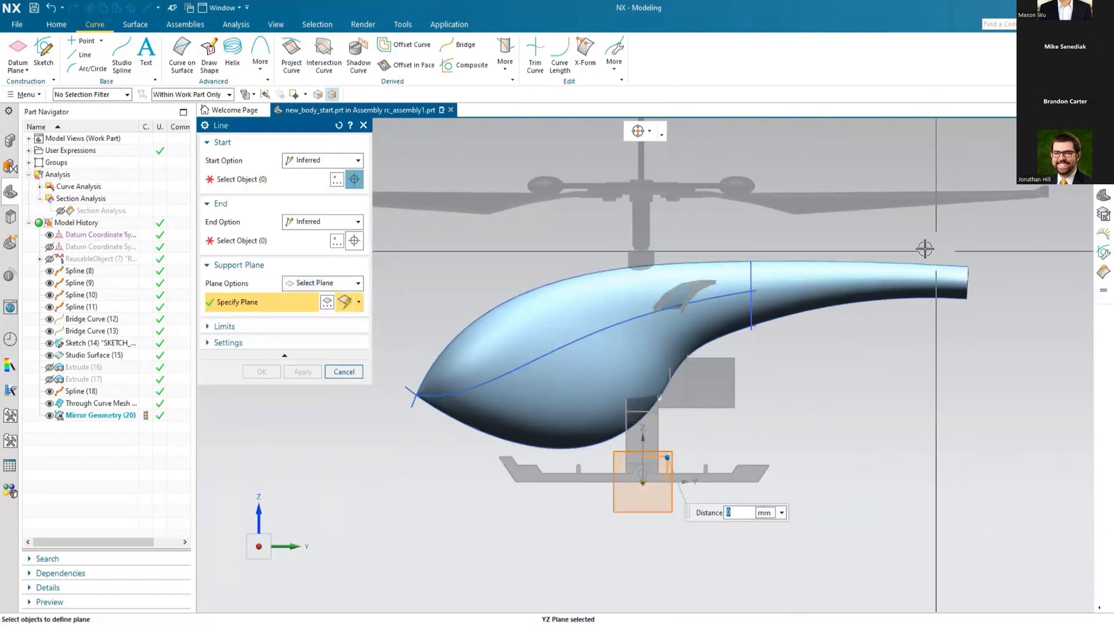
left_click(278, 179)
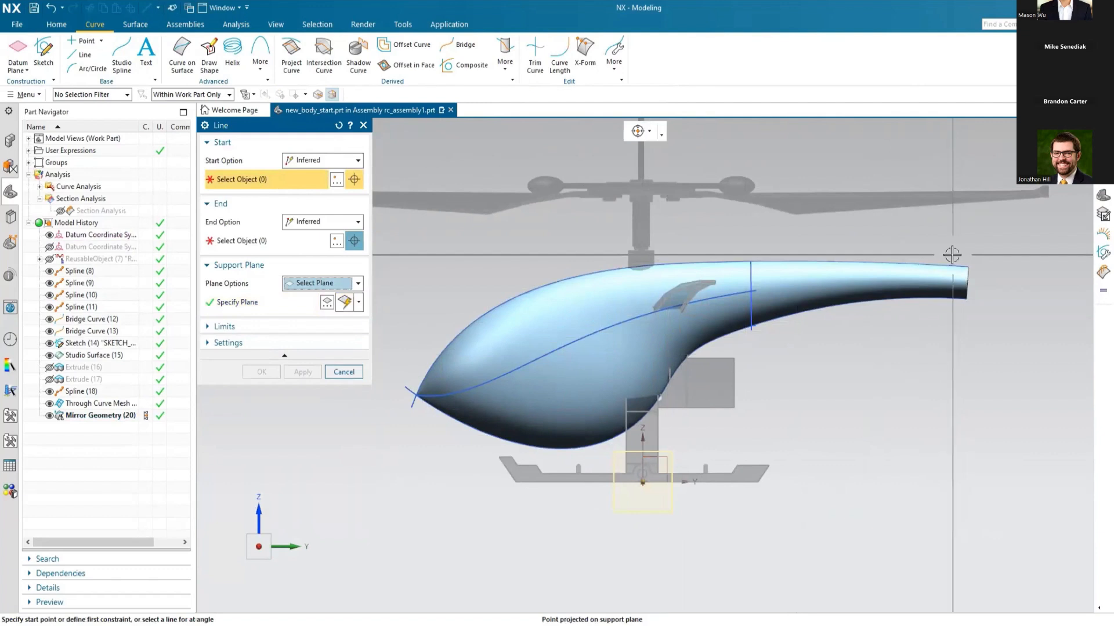
left_click(952, 255)
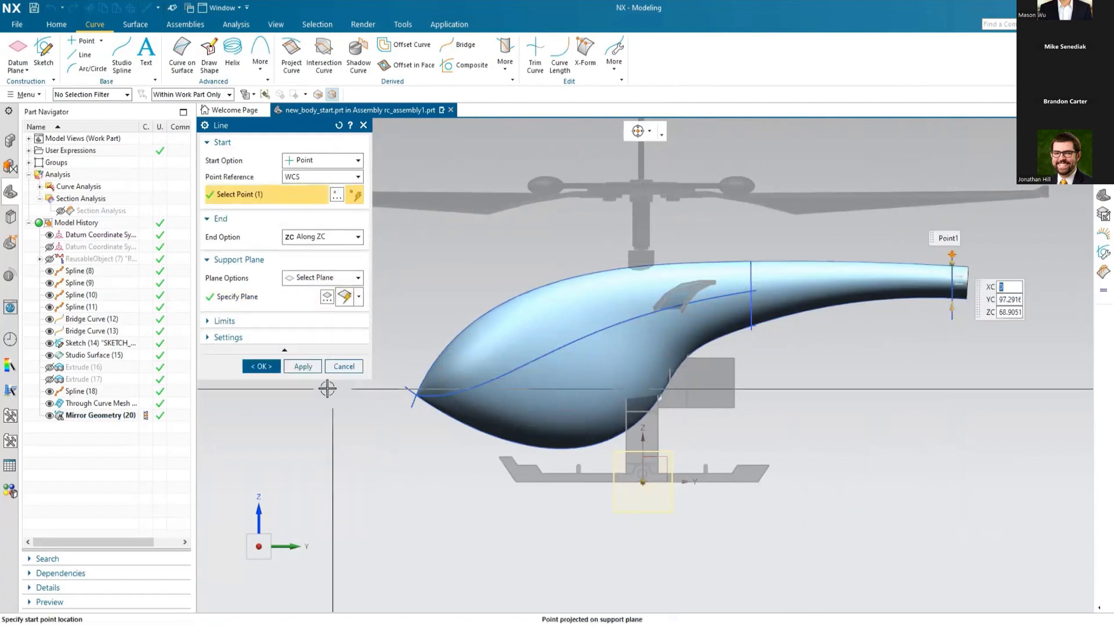
left_click(261, 366)
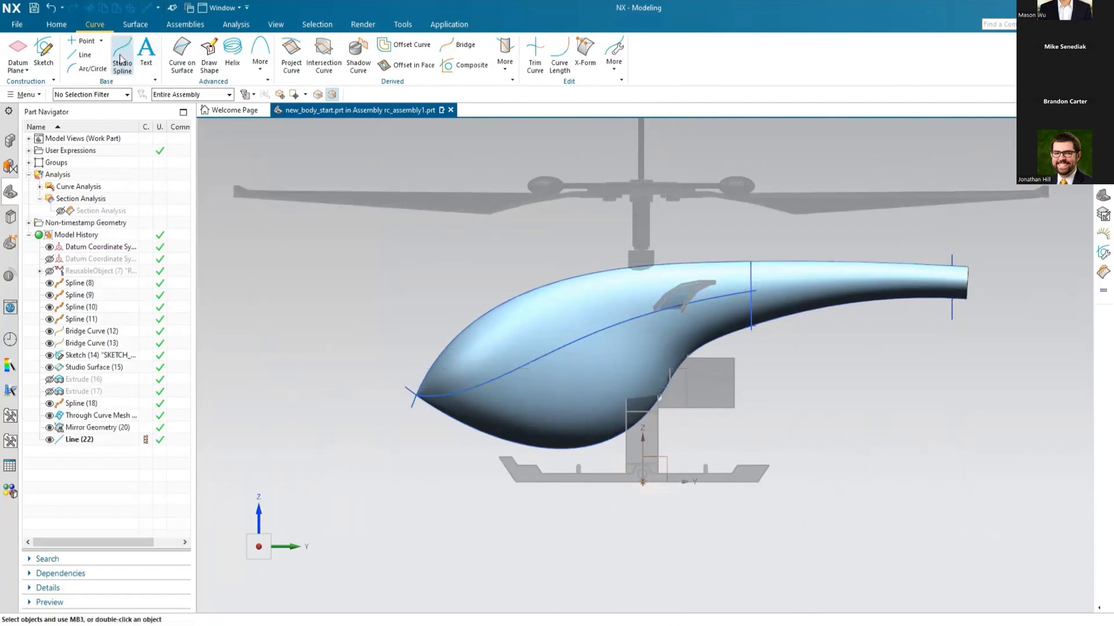
Step: Create a degree 5 Through Points studio spline with three points, curving across the cabin just behind the nose tip
key("s")
scroll(403, 423, "up", 5)
scroll(414, 464, "down", 1)
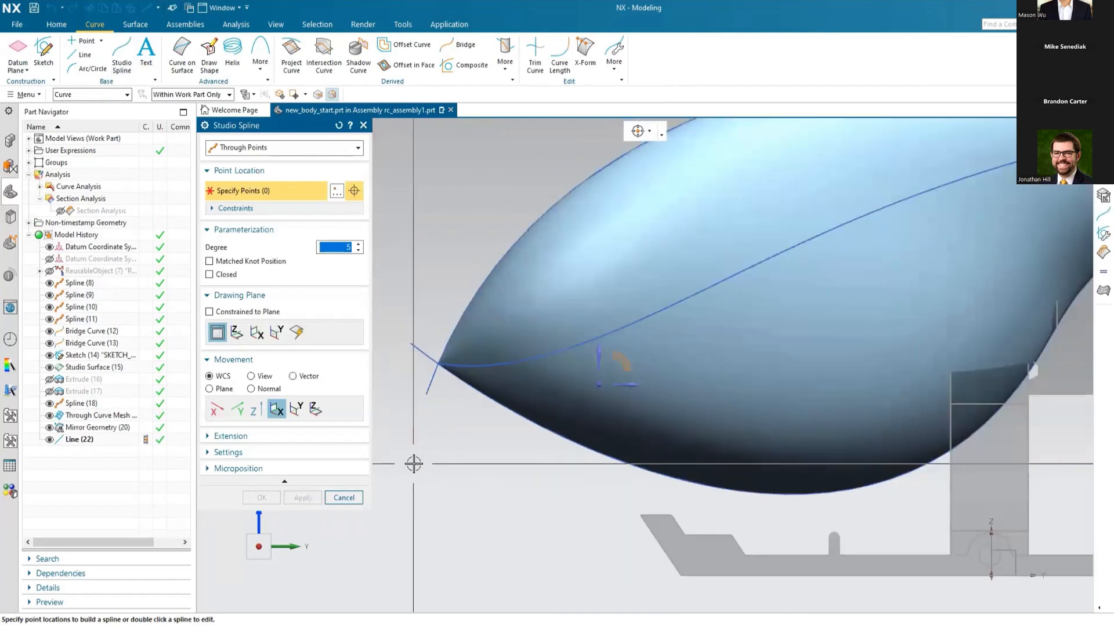
left_click(493, 245)
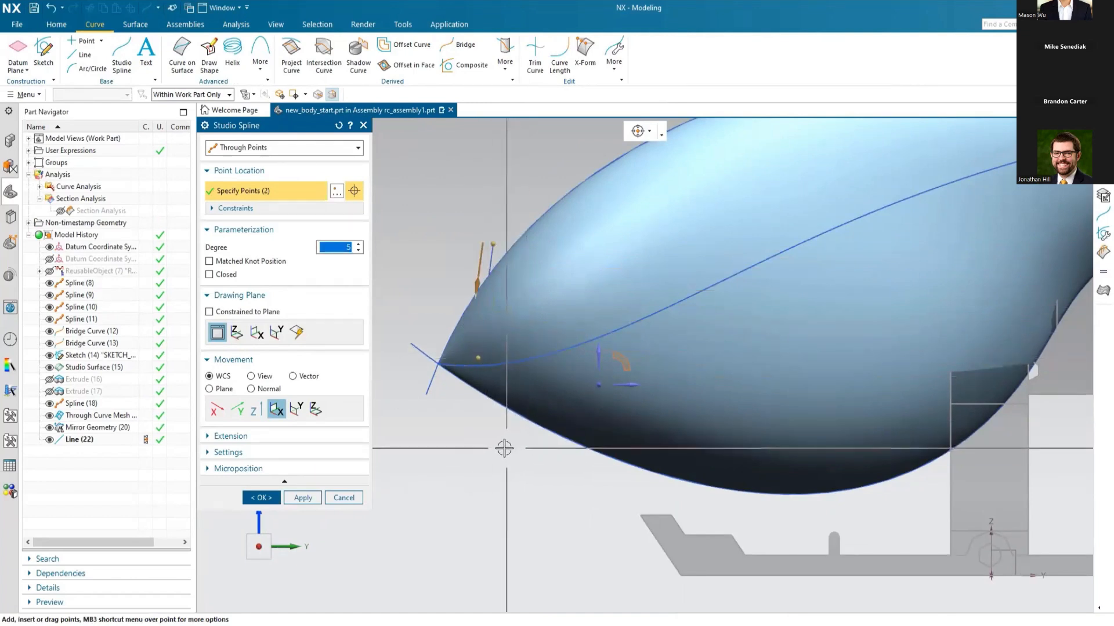
left_click(501, 447)
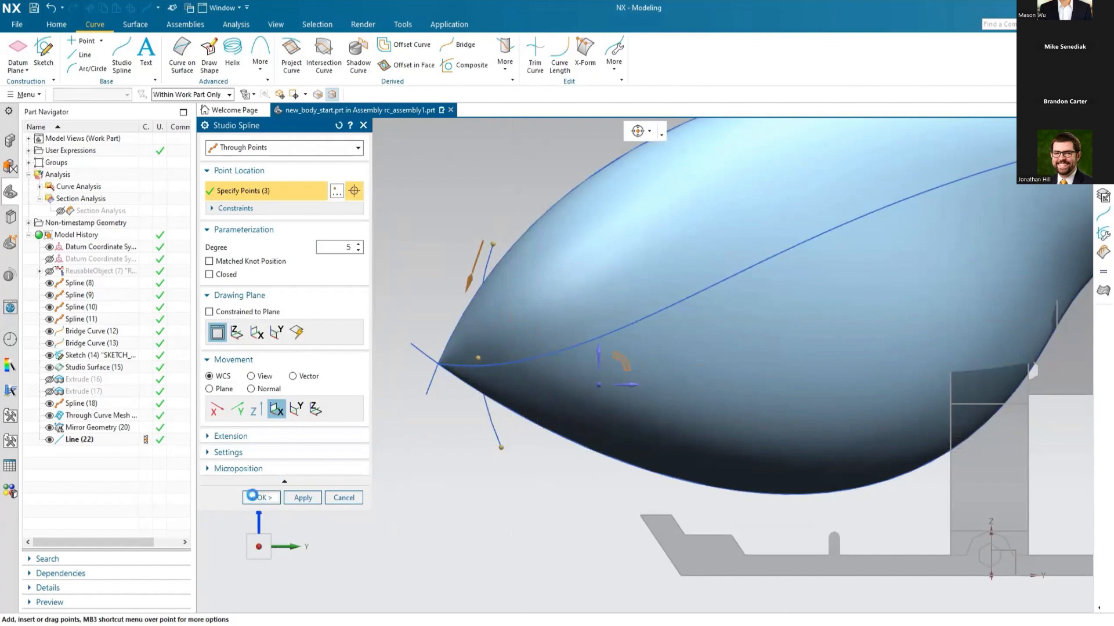
left_click(255, 497)
Step: Trim the nose tip off both cabin halves with Trim Sheet, using the nose spline as boundary projected along XC
left_click(144, 25)
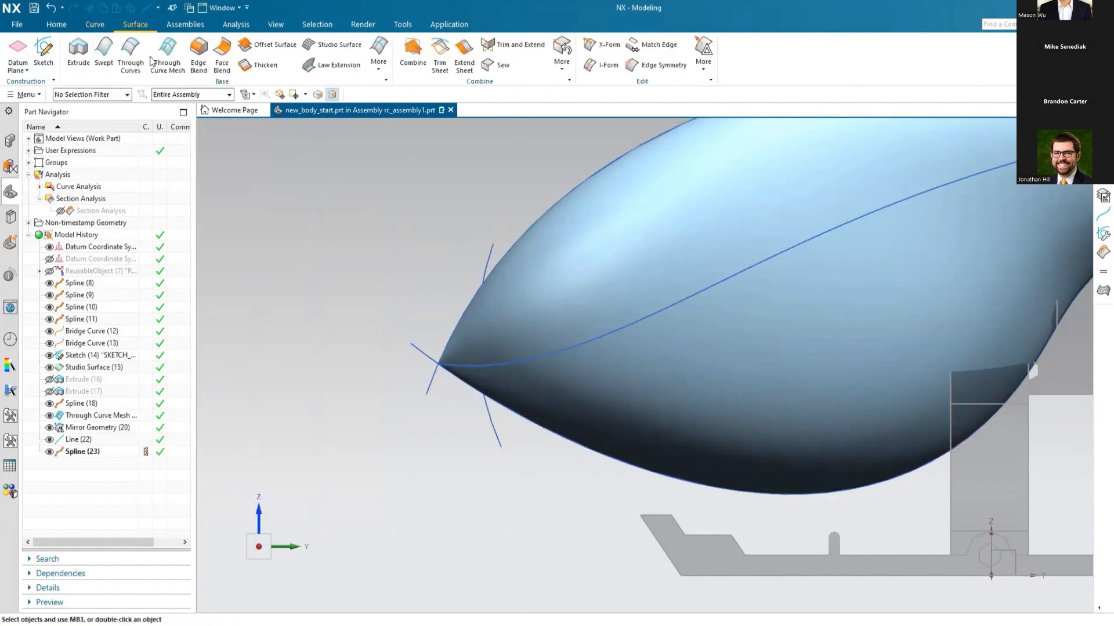
left_click(440, 58)
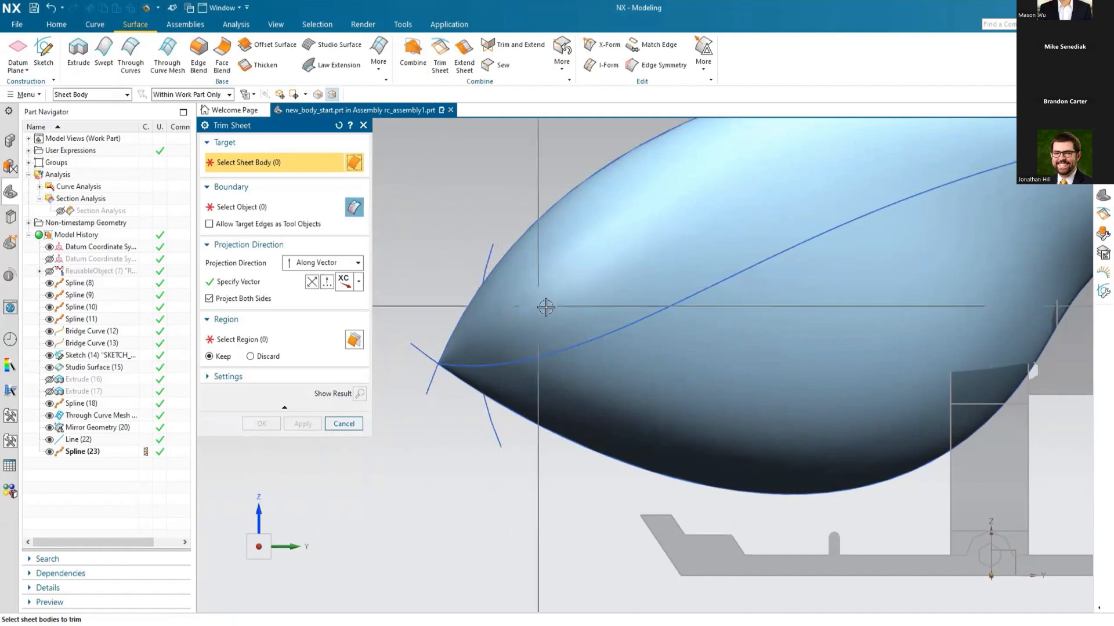
left_click(452, 342)
left_click(486, 256)
left_click(299, 424)
Step: Trim the end off both tail boom sheets with Trim Sheet, using the vertical line as boundary projected along XC
mouse_move(398, 464)
middle_mouse_down()
mouse_move(453, 454)
mouse_move(413, 448)
mouse_move(402, 477)
middle_mouse_up()
scroll(369, 487, "down", 3)
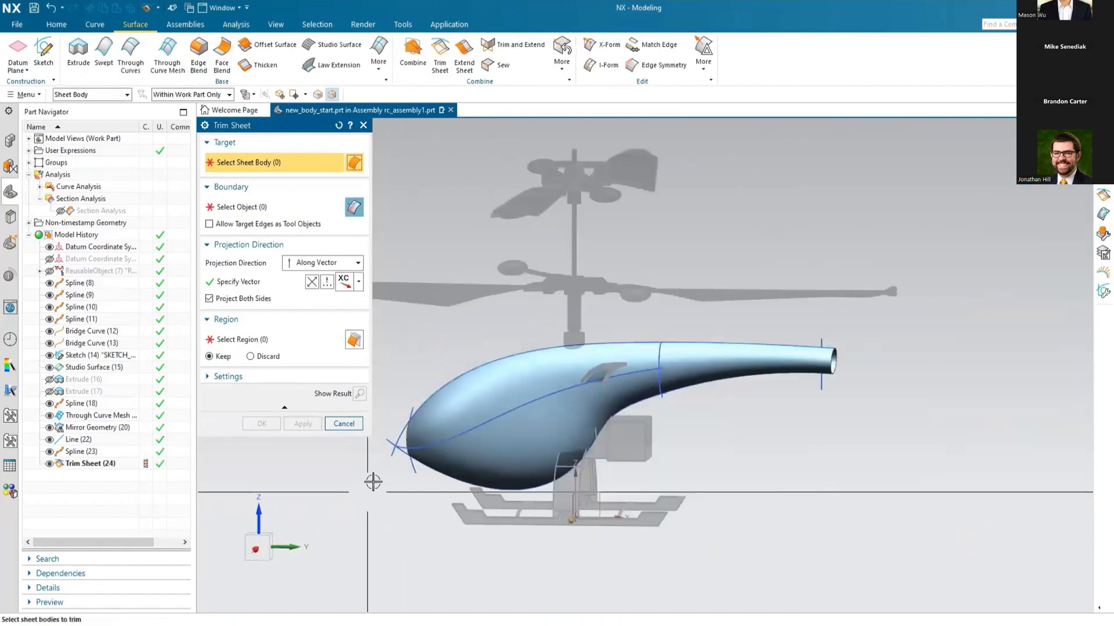
scroll(823, 381, "up", 4)
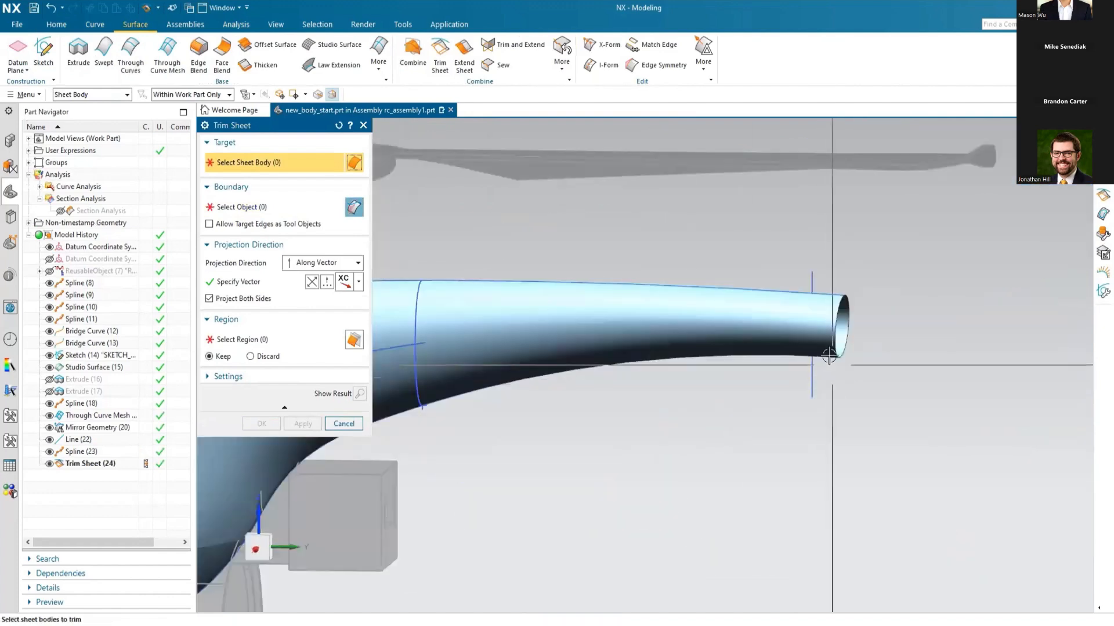
left_click(809, 324)
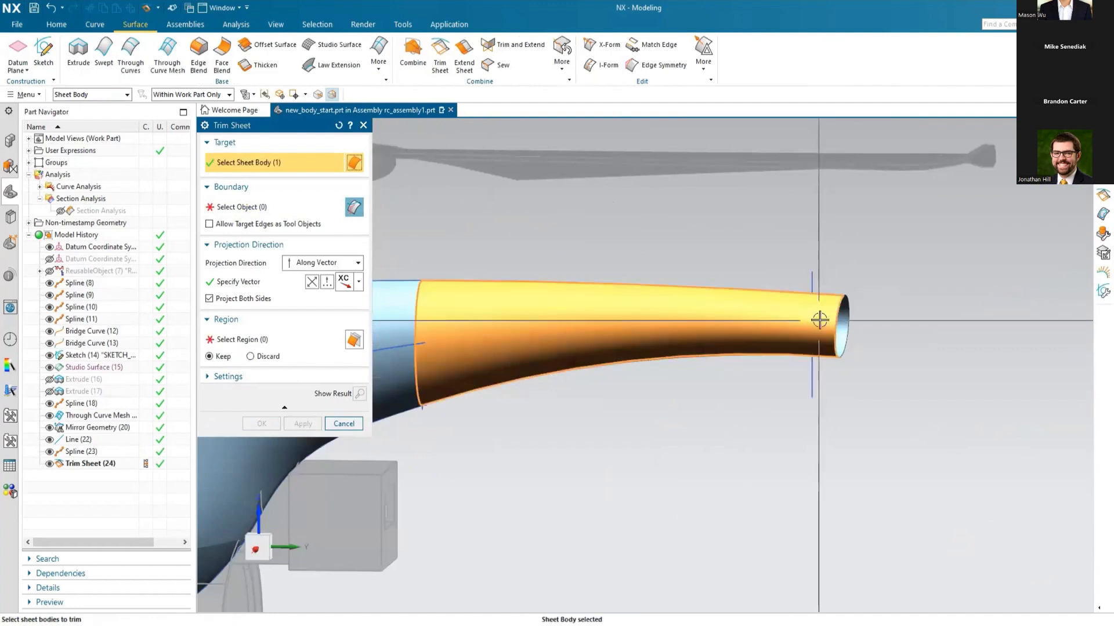
left_click(621, 338)
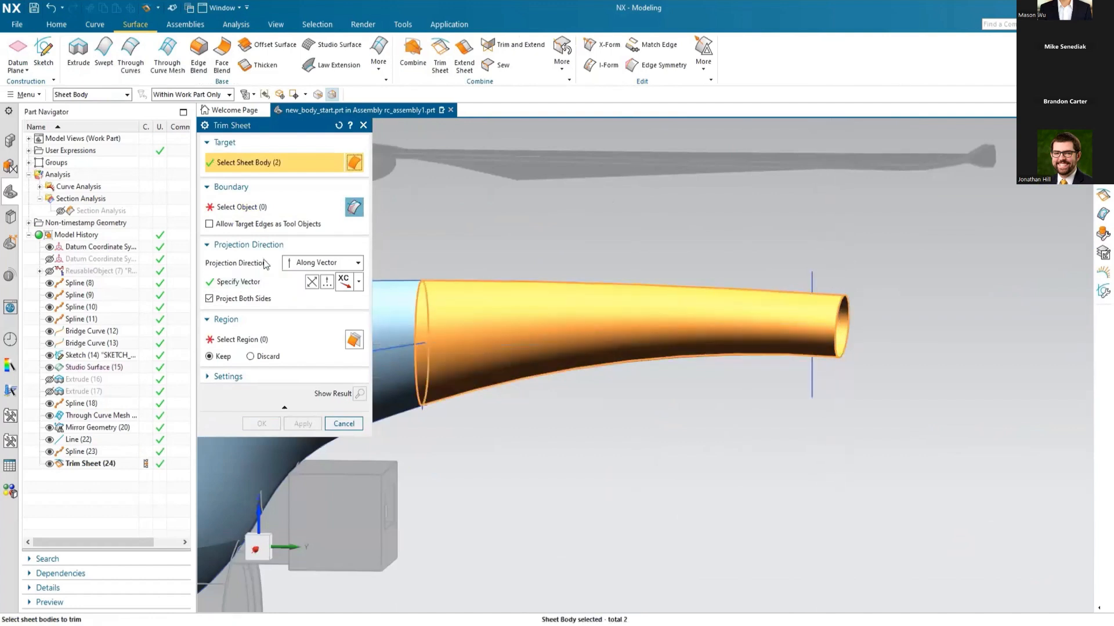
middle_click(622, 338)
left_click(810, 378)
left_click(263, 422)
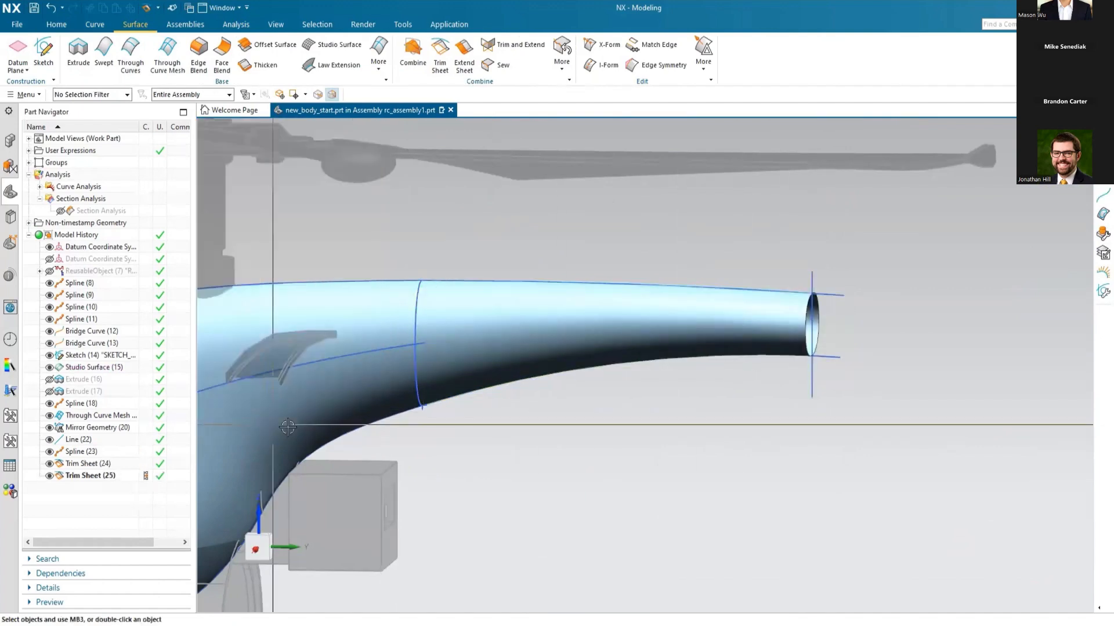
Step: Start a Trimmed N-Sided Surface over the nose opening, using its two trimmed edges as the outer loop
scroll(850, 453, "down", 5)
middle_click_drag(609, 425, 539, 543)
scroll(539, 543, "up", 5)
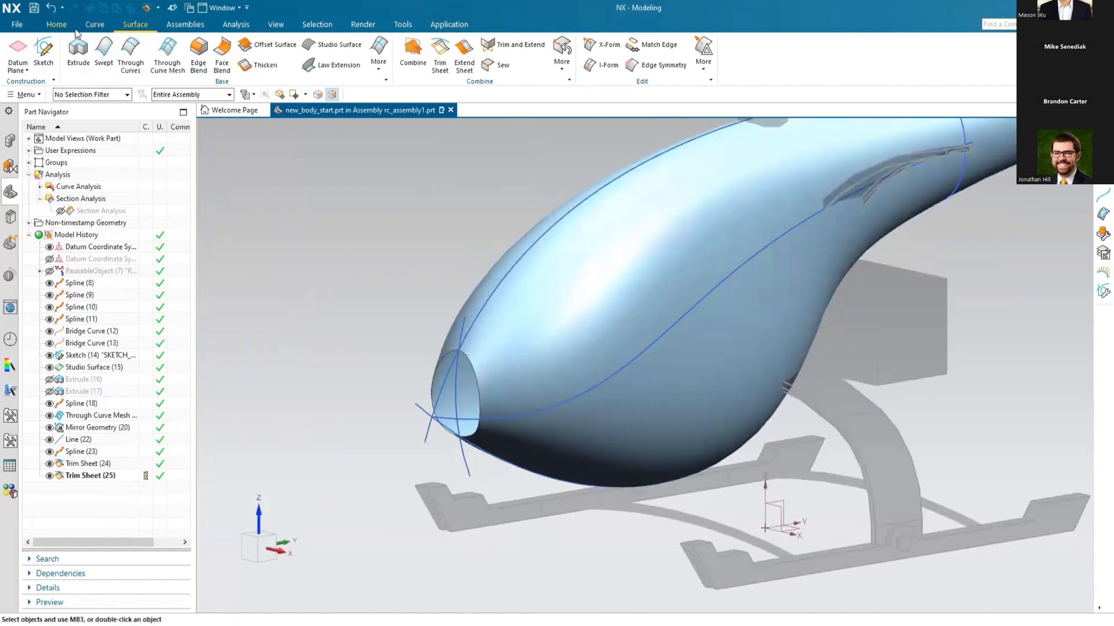
left_click(374, 68)
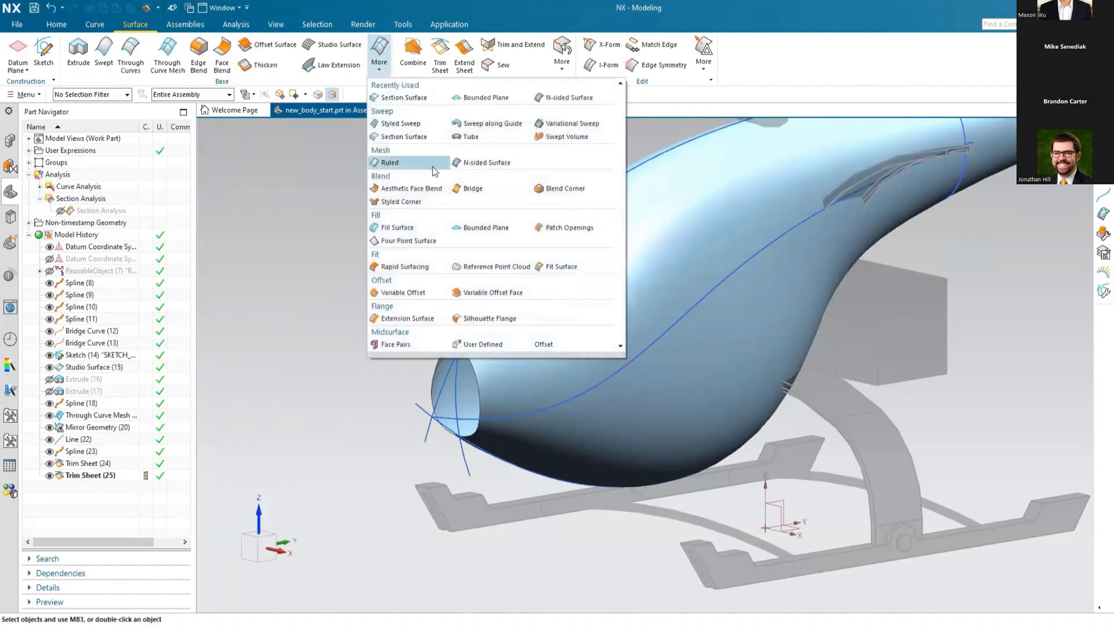
left_click(469, 166)
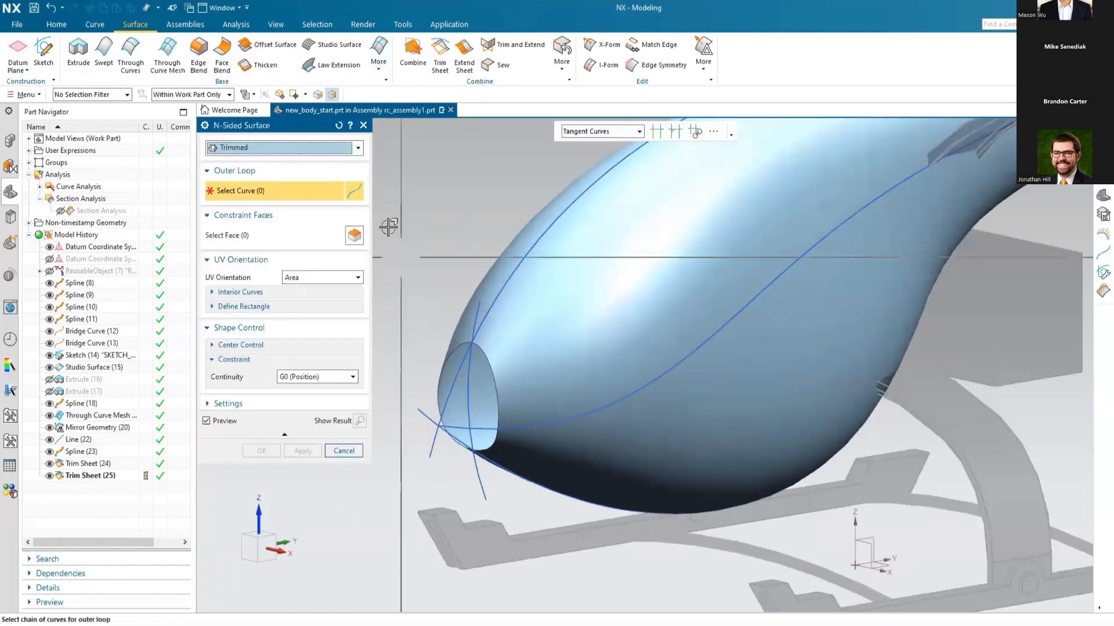
left_click(357, 148)
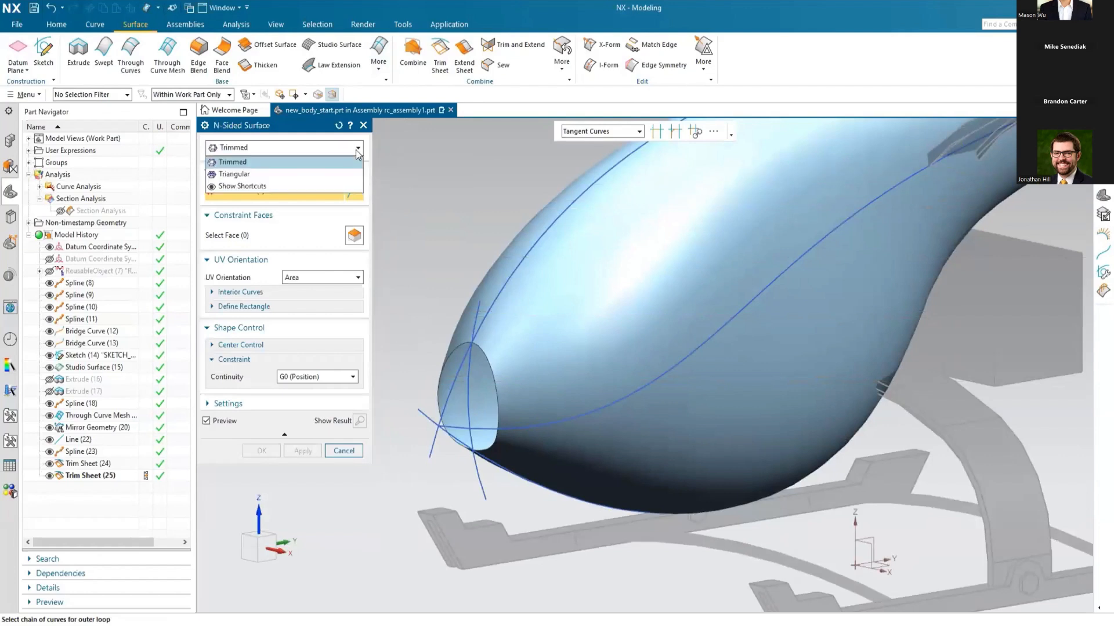
left_click(233, 162)
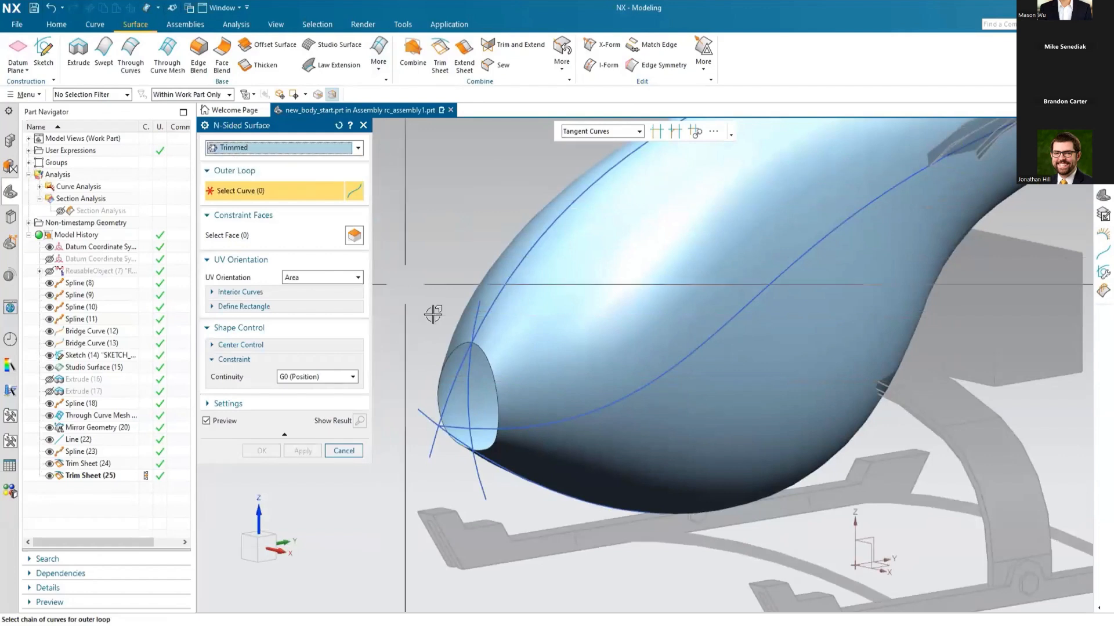
left_click(490, 355)
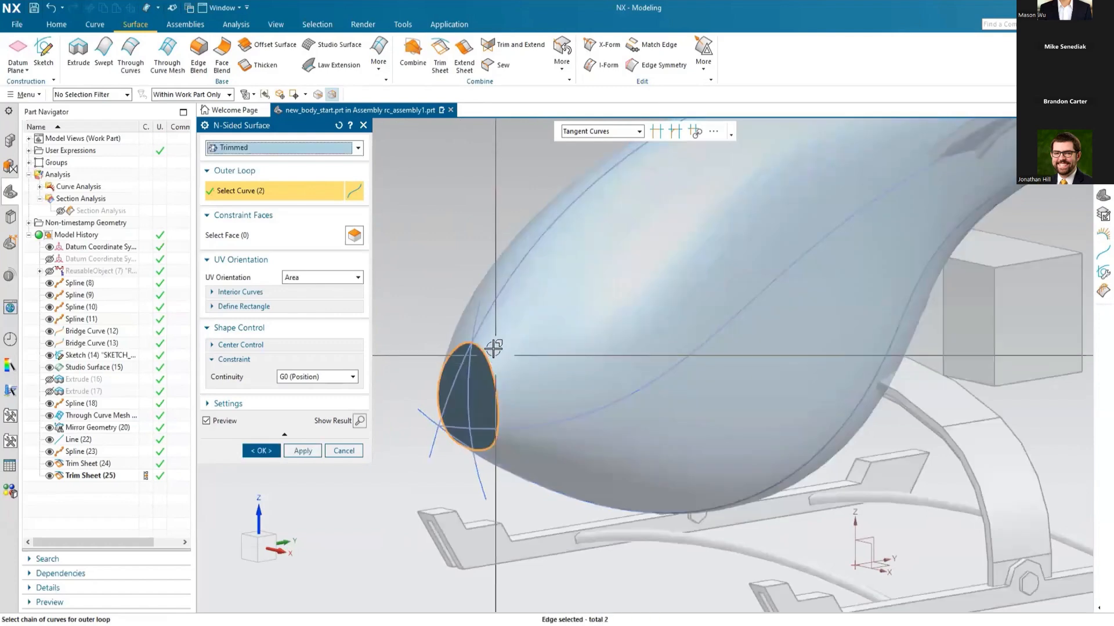
mouse_move(506, 392)
middle_mouse_down()
mouse_move(525, 393)
mouse_move(514, 392)
middle_mouse_up()
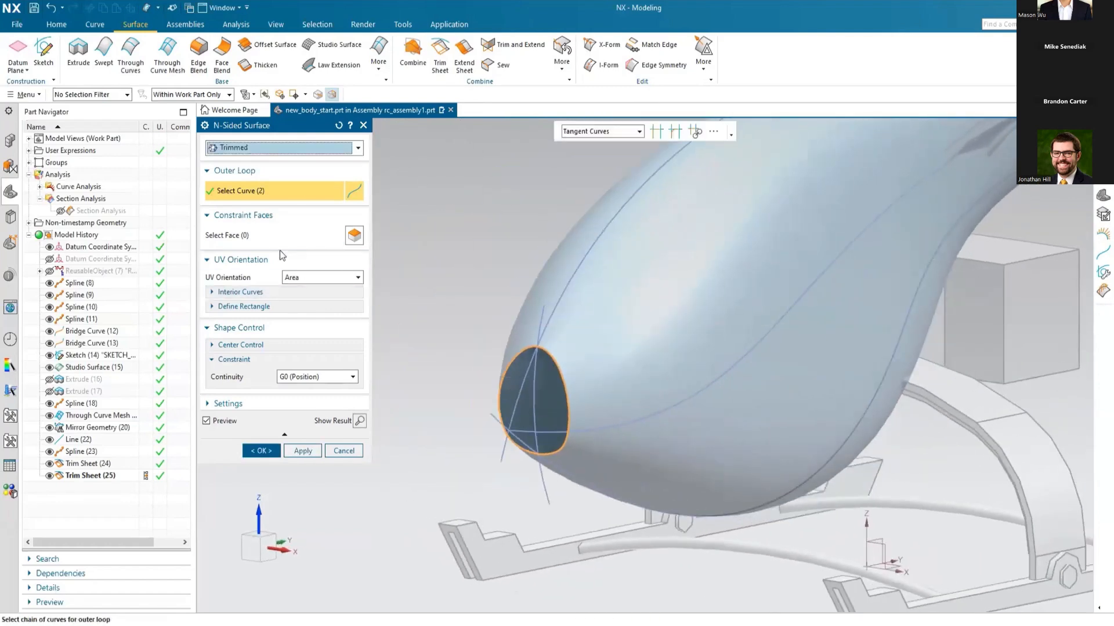
Step: Constrain the nose cap to both adjoining cabin faces with G1 (Tangent) continuity and create the N-sided surface
left_click(253, 239)
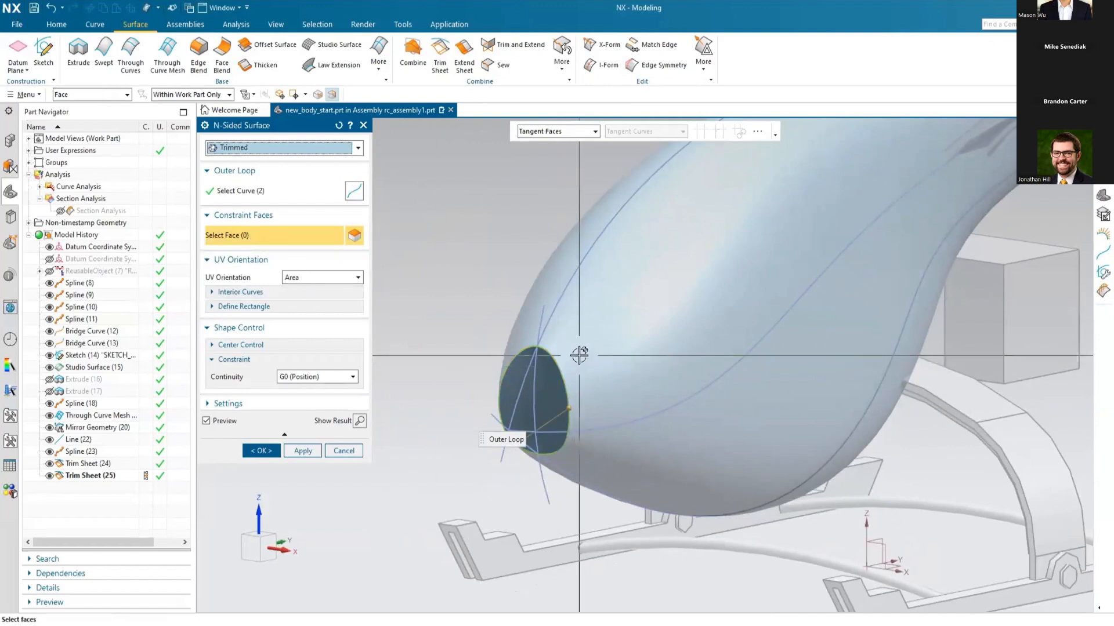
left_click(565, 314)
left_click(550, 295)
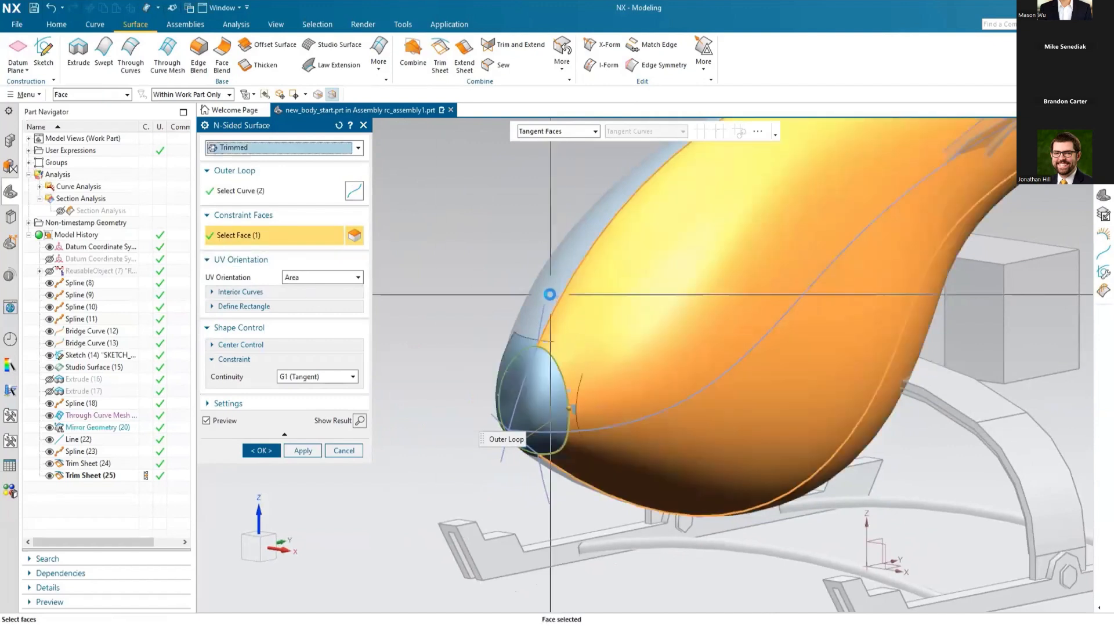
middle_click_drag(473, 386, 644, 416)
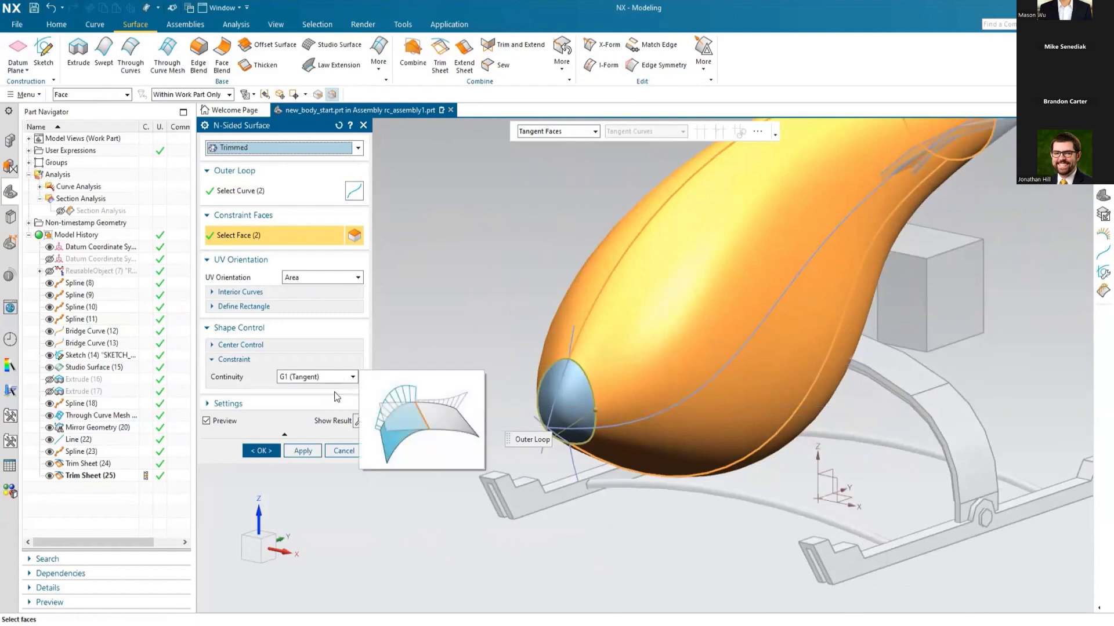
left_click(262, 450)
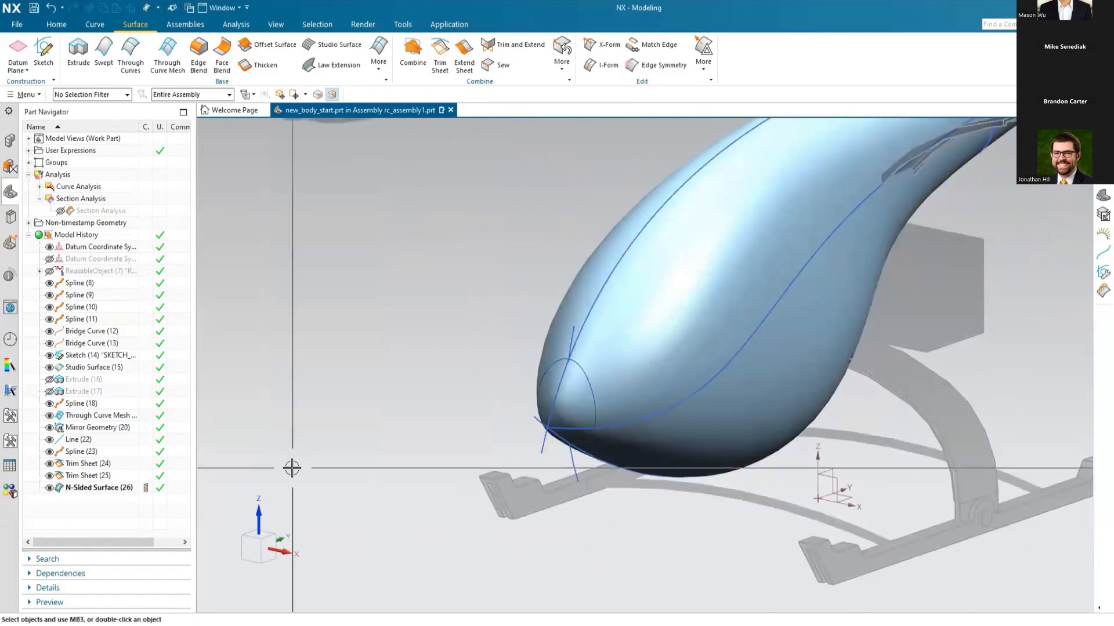
Step: Close the open end of the tail boom with a Bounded Plane through its two trimmed edges
scroll(291, 468, "down", 3)
middle_click_drag(579, 312, 526, 334)
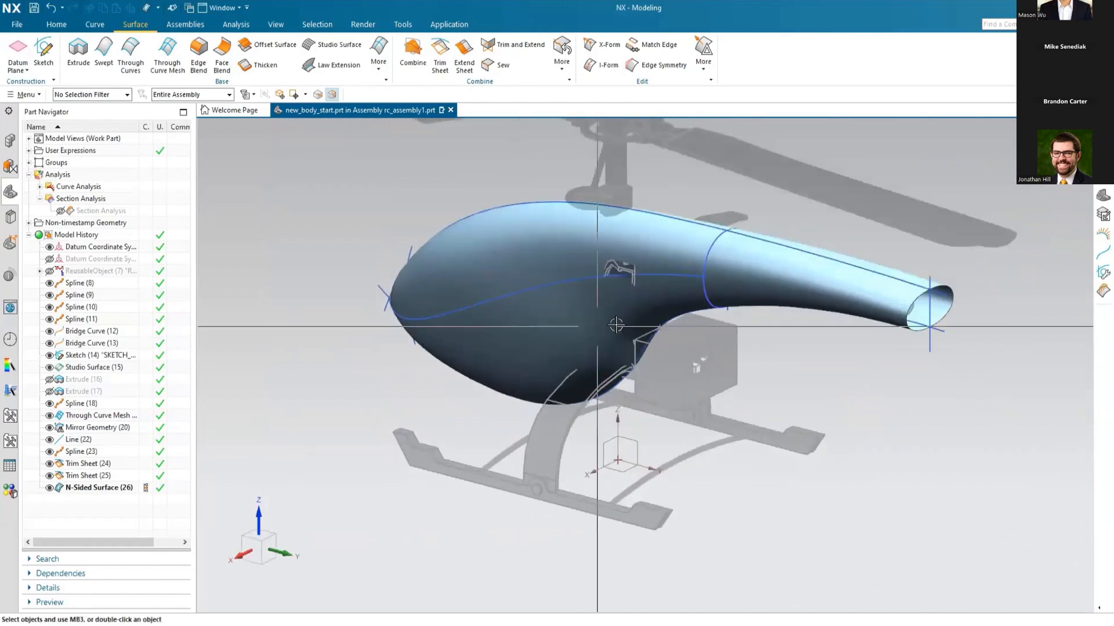
scroll(1025, 298, "up", 4)
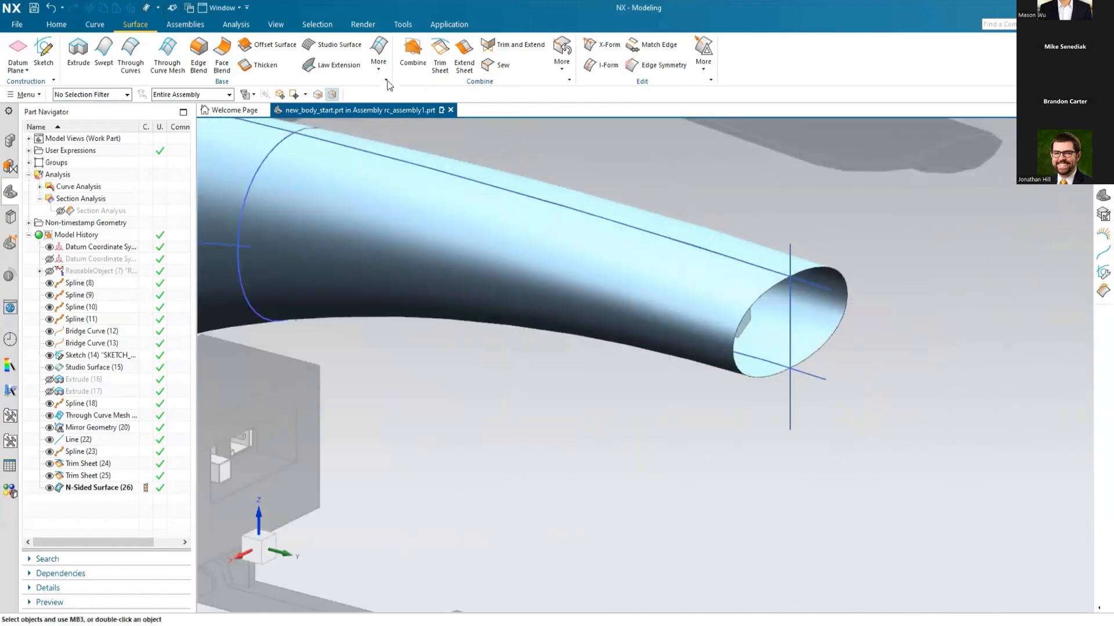
left_click(375, 71)
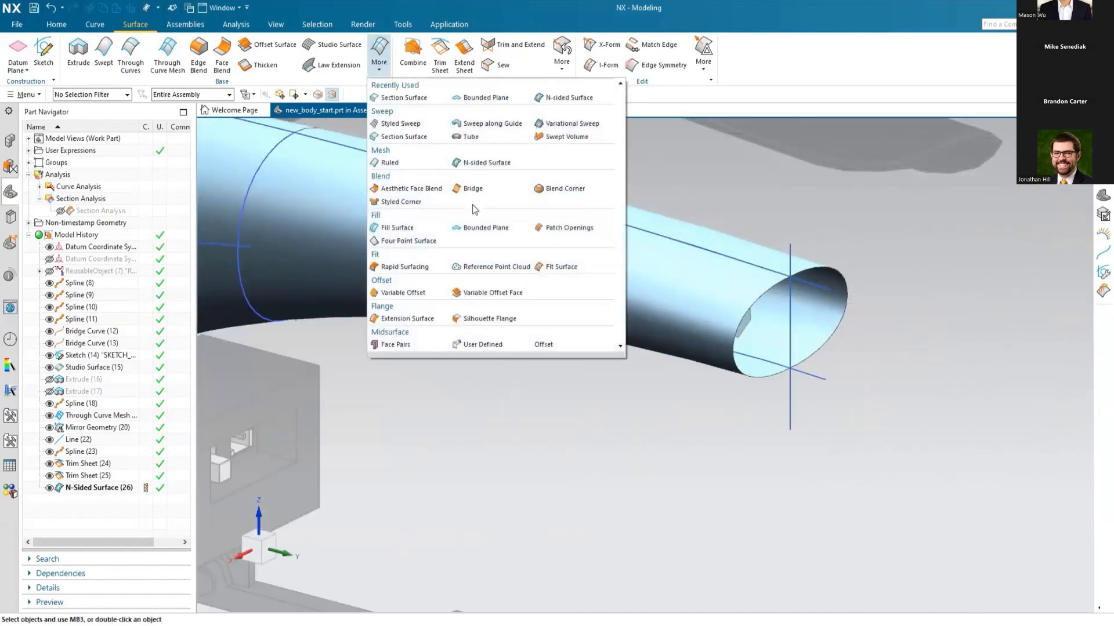
left_click(475, 227)
left_click(827, 273)
left_click(844, 306)
left_click(262, 218)
Step: Set up a two-face Face Blend from the tail end cap to both tail boom sheets, with the face directions pointing inward
scroll(839, 451, "down", 4)
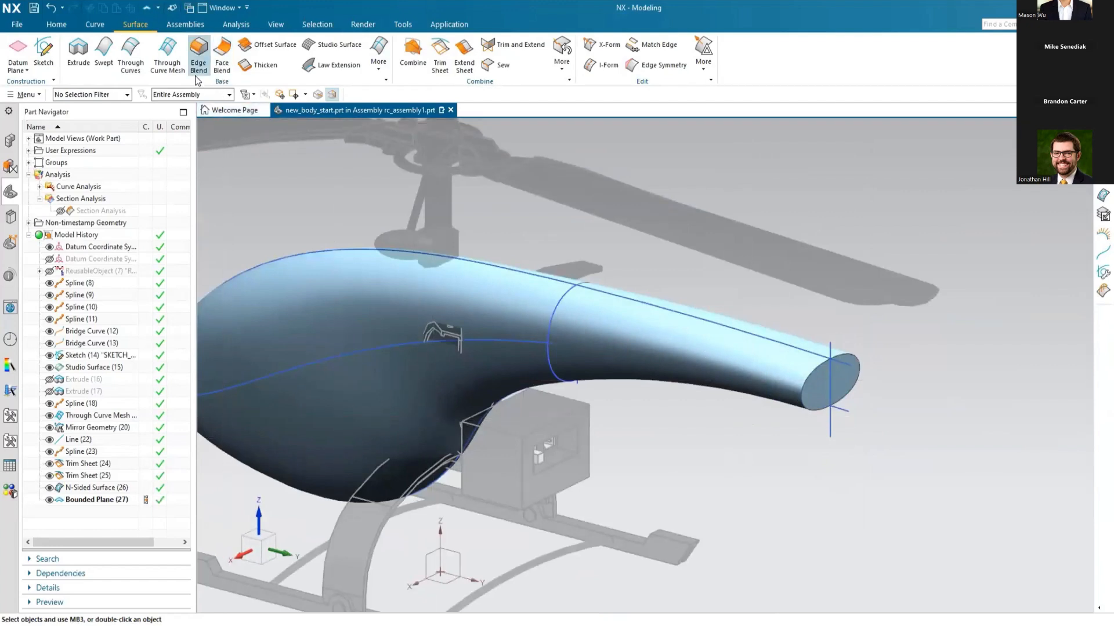
left_click(221, 58)
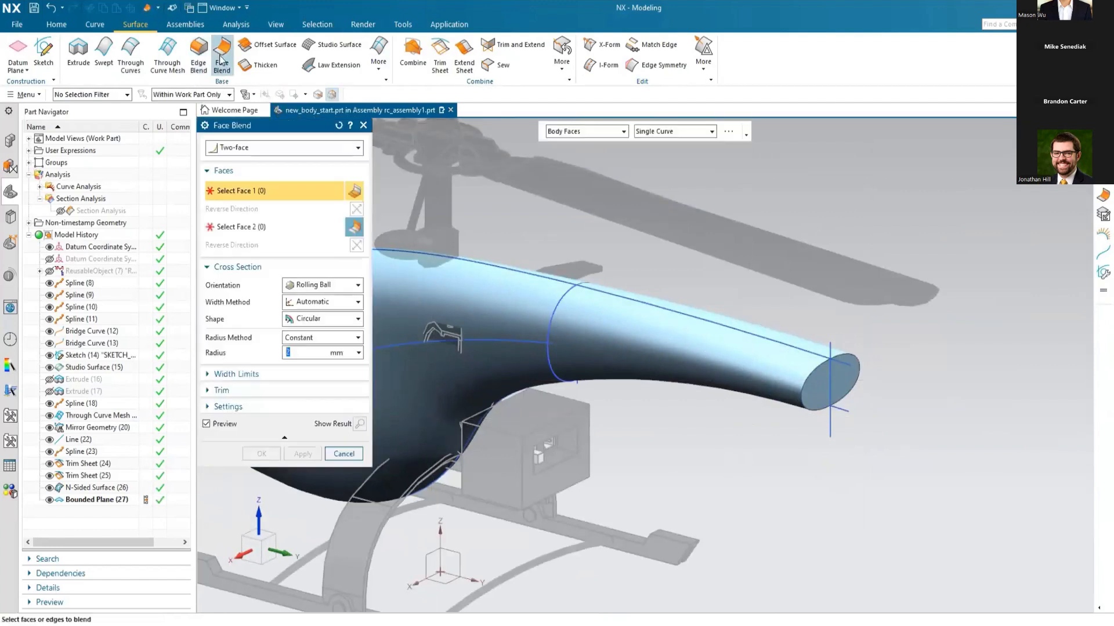
left_click(253, 148)
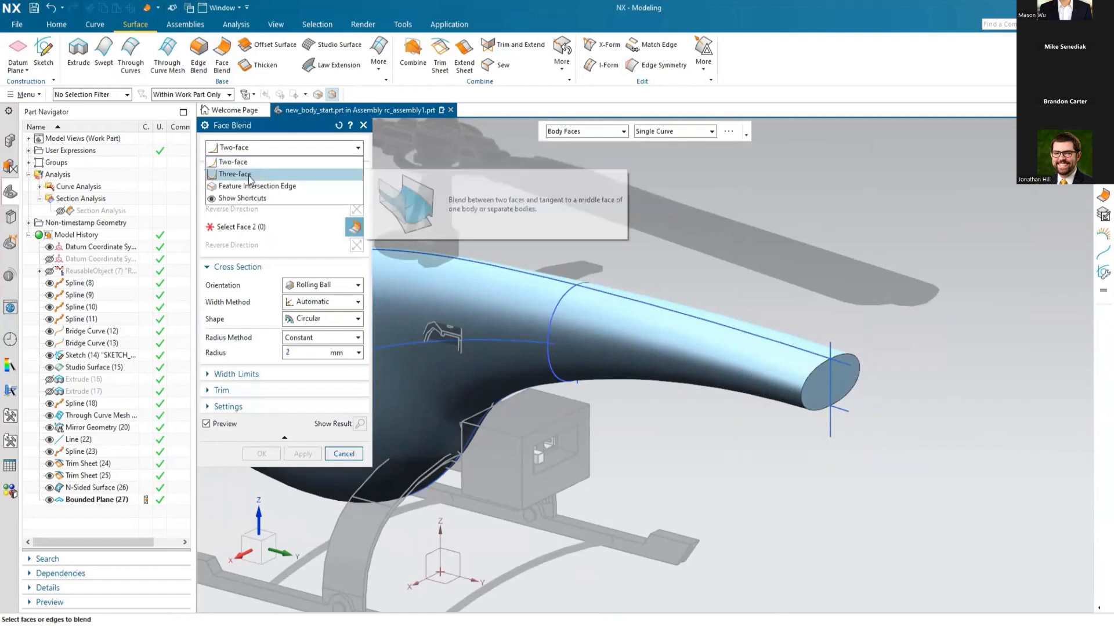
left_click(232, 162)
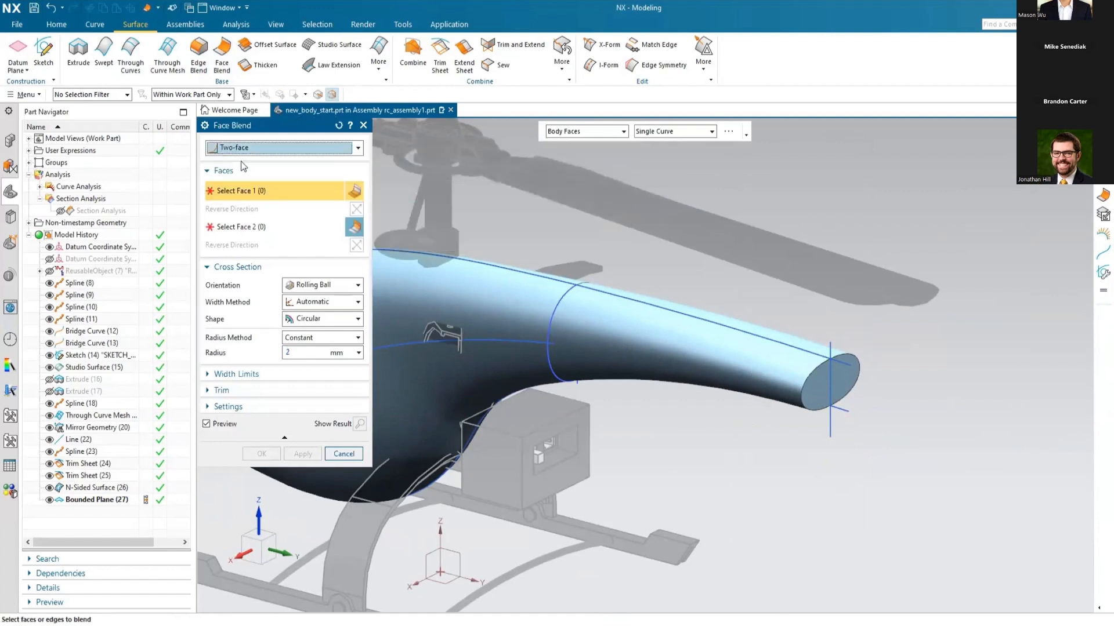
left_click(826, 386)
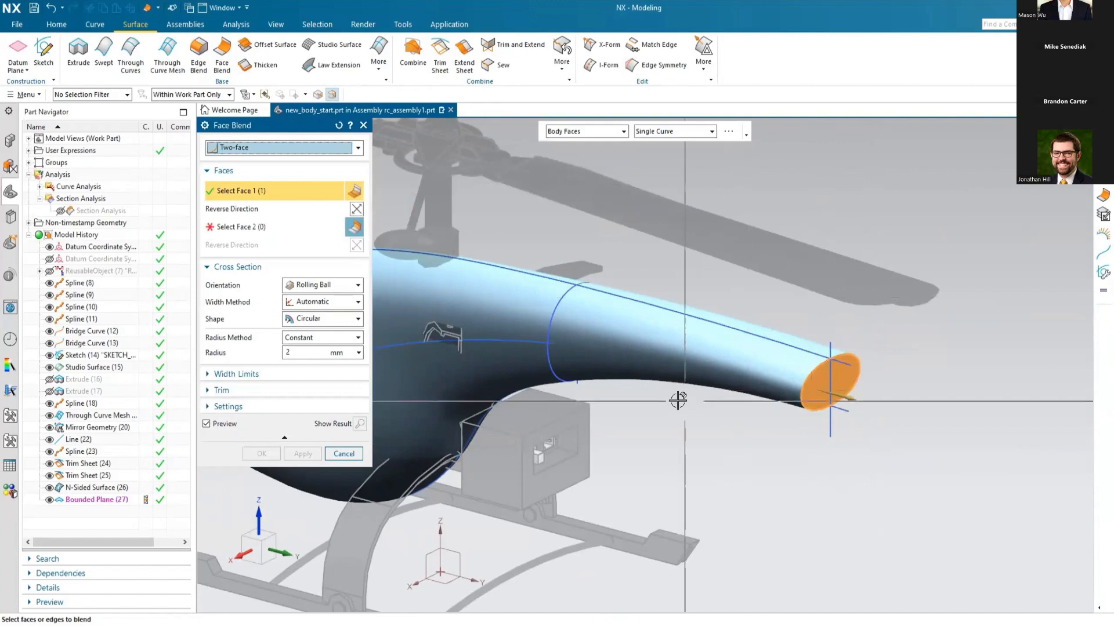
left_click(268, 228)
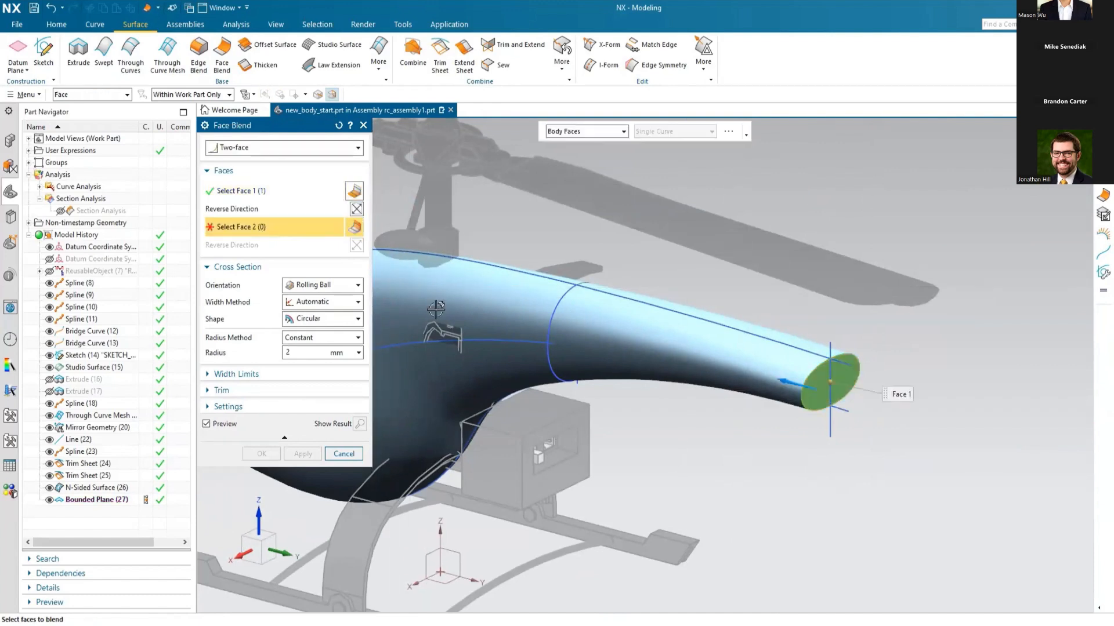
left_click(793, 362)
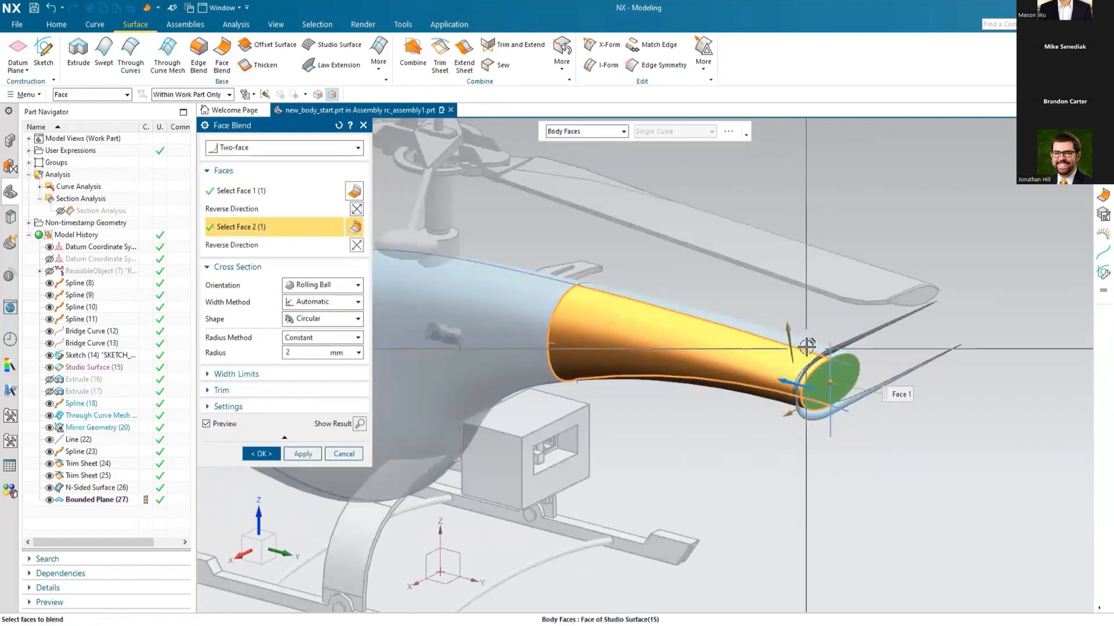
scroll(836, 425, "up", 3)
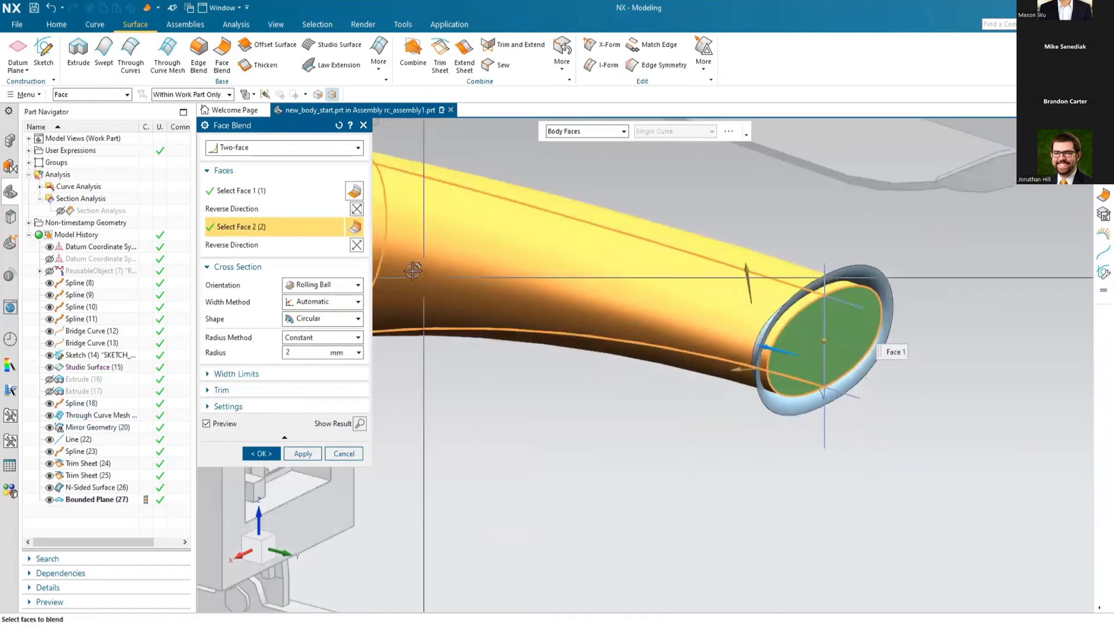
scroll(846, 372, "up", 2)
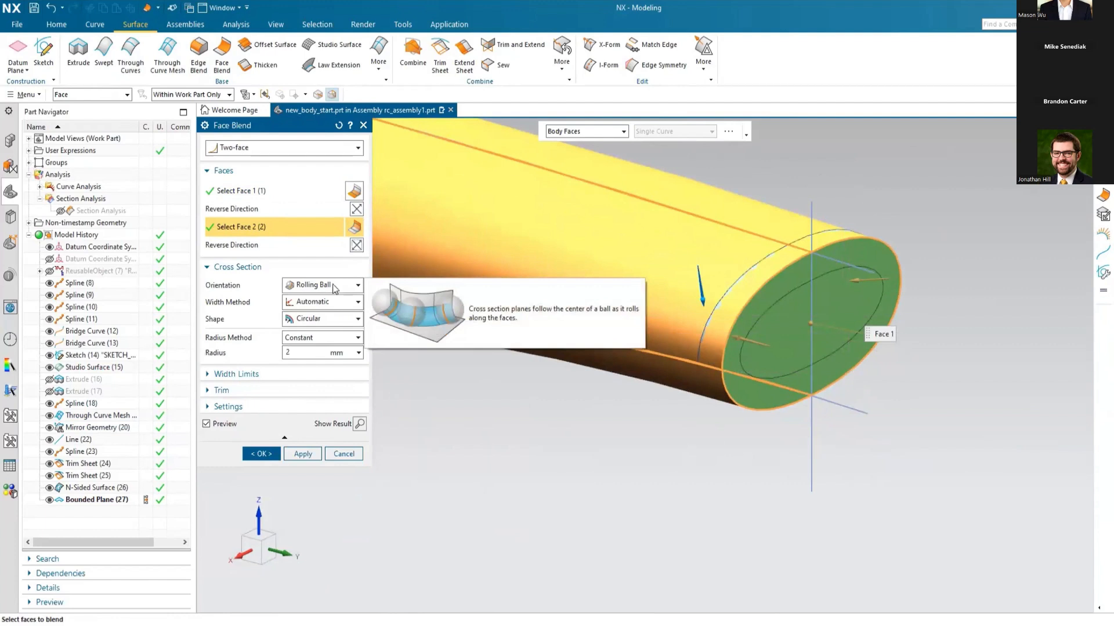
Step: Create the tail end face blend with Rolling Ball orientation, Circular shape and a constant 2 mm radius
left_click(358, 287)
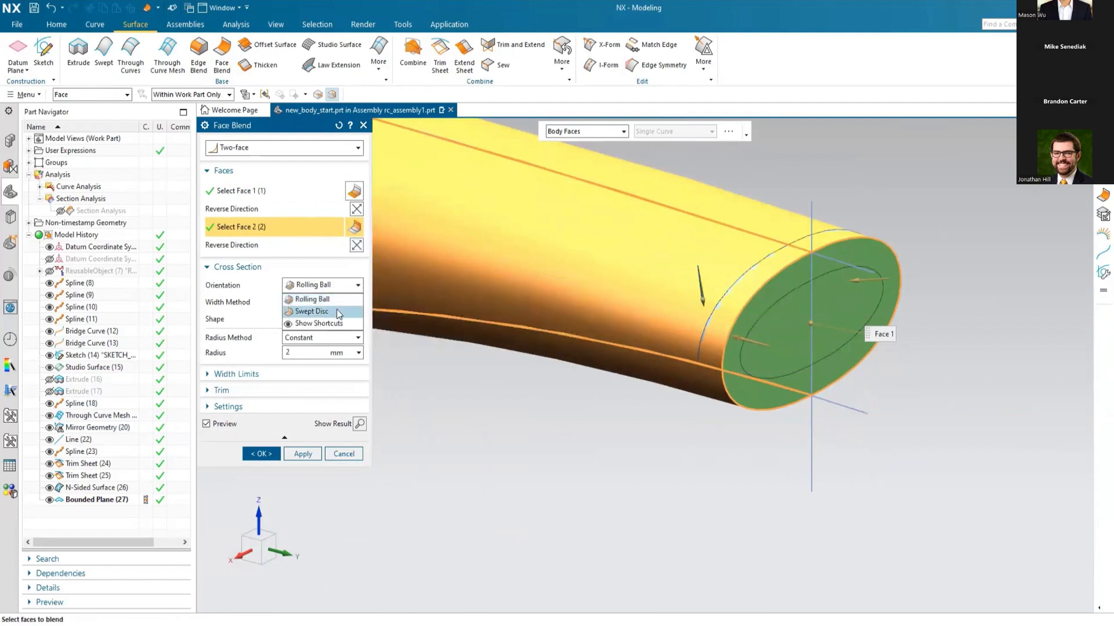
left_click(358, 285)
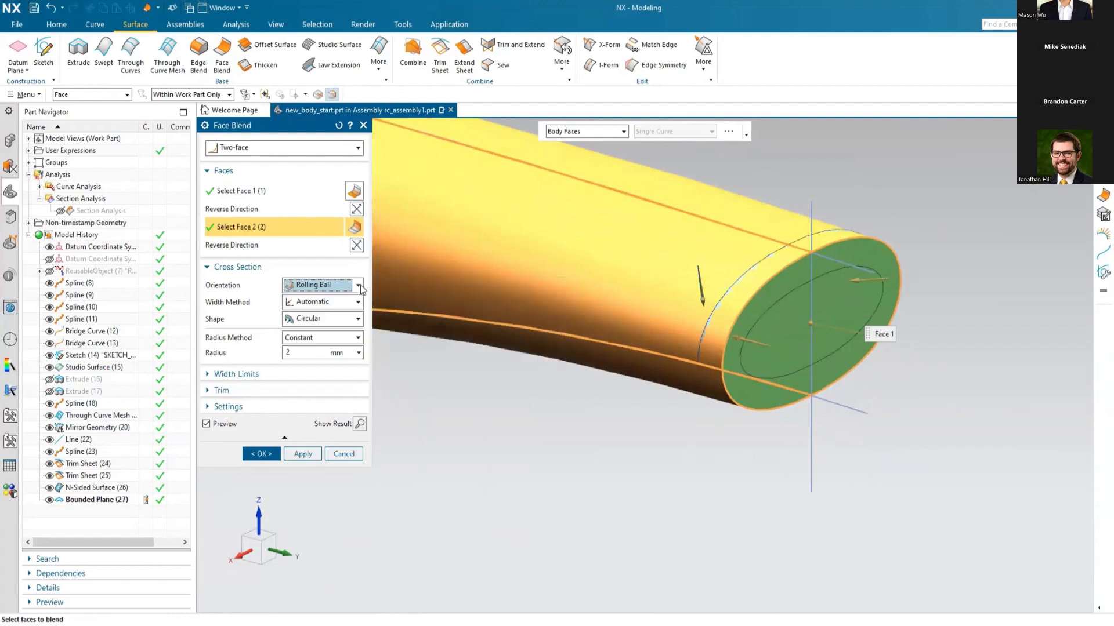
left_click(359, 319)
left_click(359, 320)
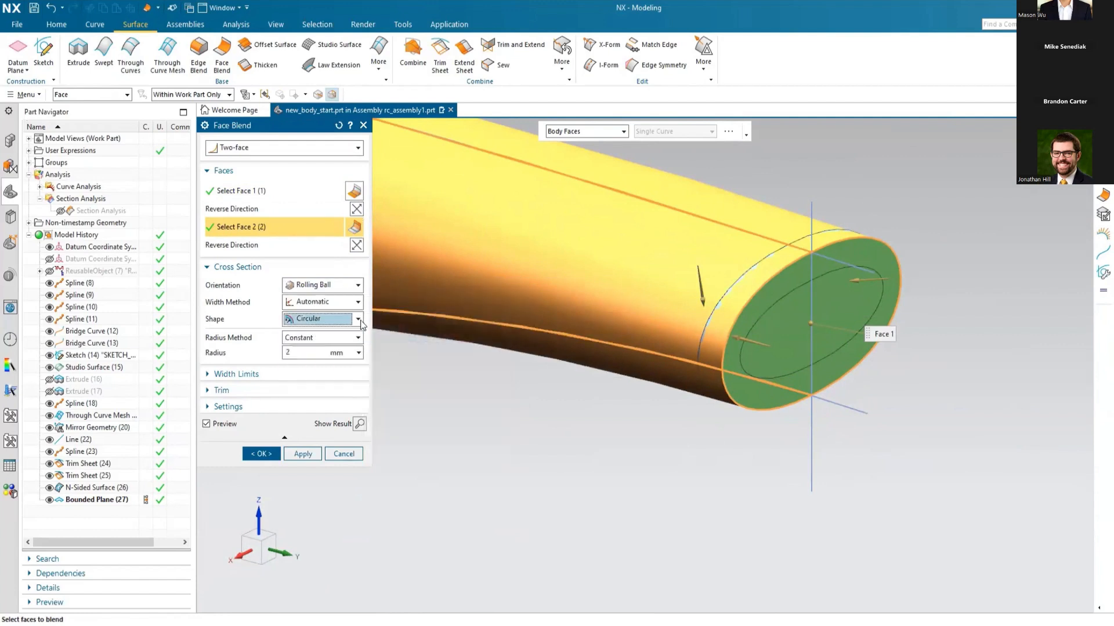
left_click(261, 450)
scroll(937, 410, "down", 5)
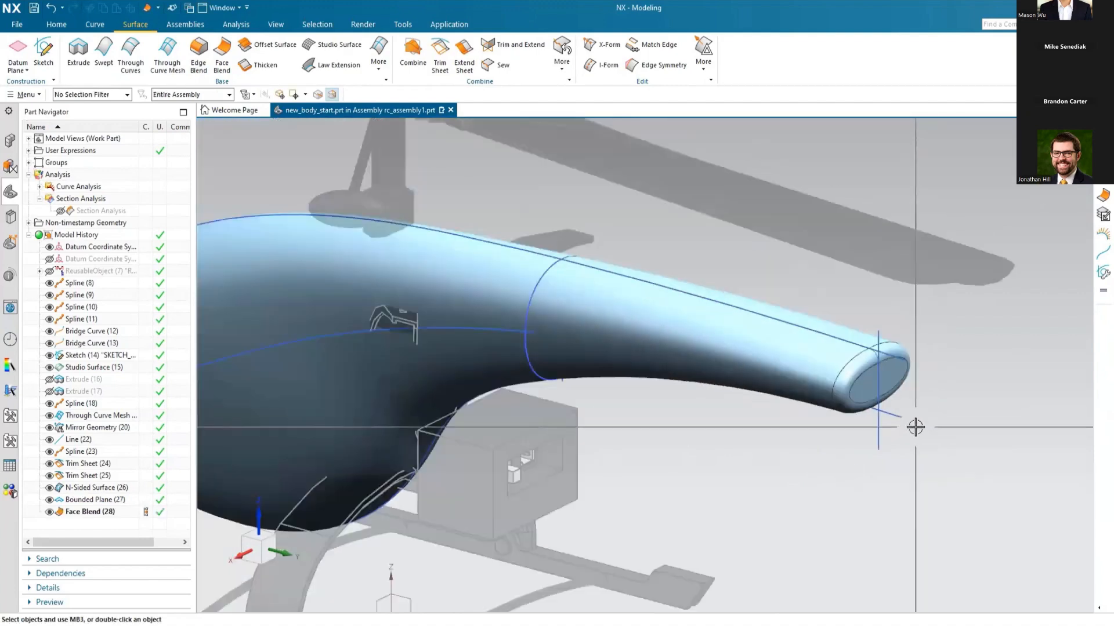
scroll(802, 408, "down", 1)
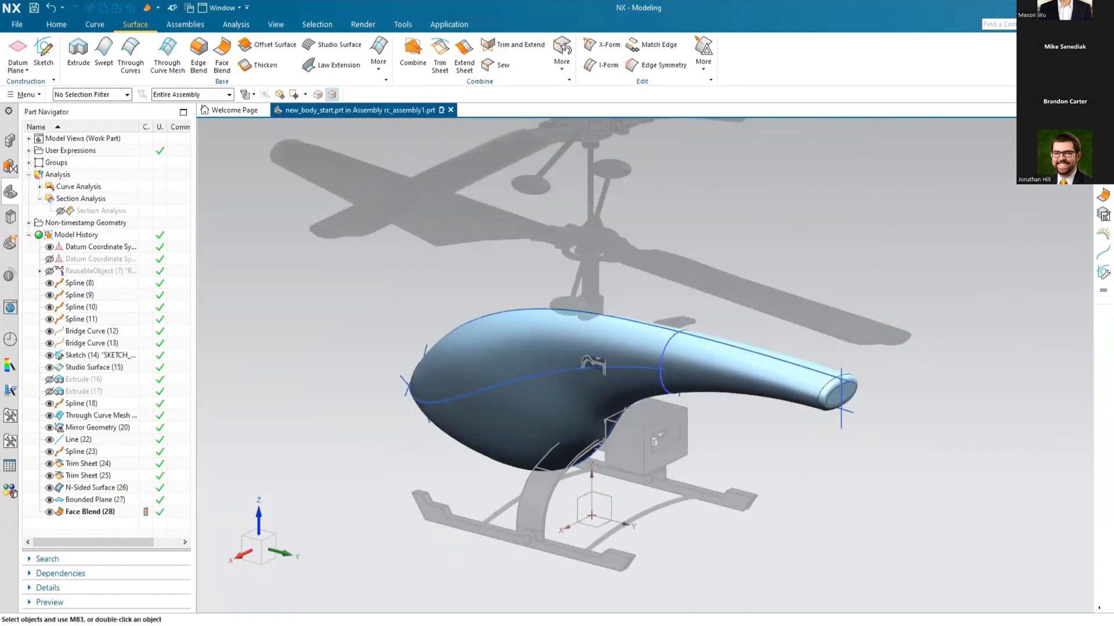
Step: Sew the cabin sheet and the other three body sheets into one solid with the Solid body type and 0.0100 tolerance
left_click(1104, 139)
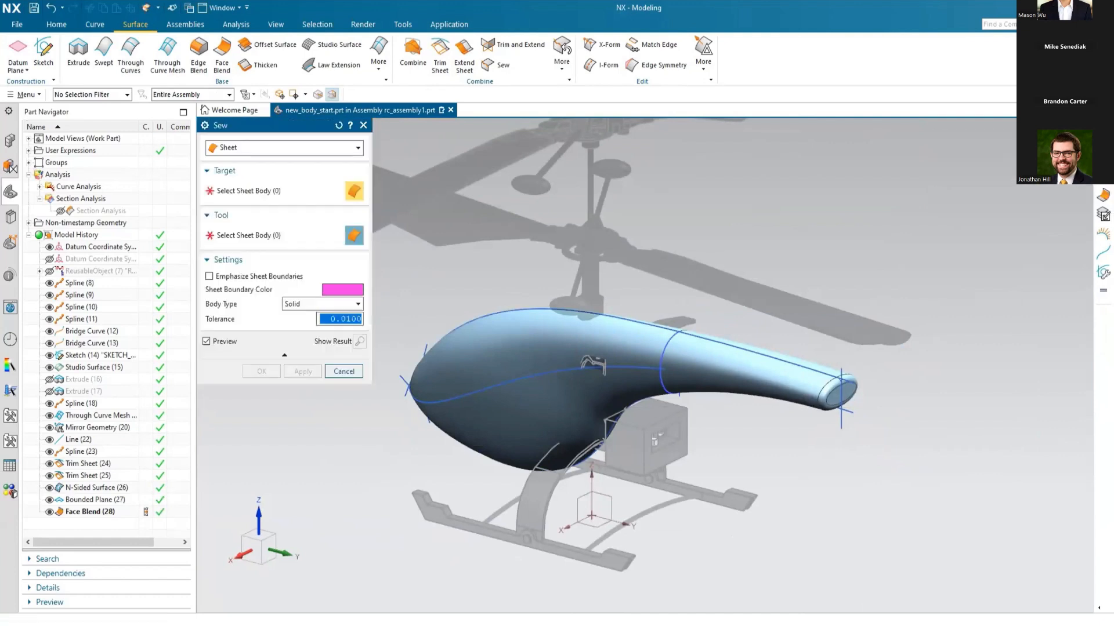
left_click(529, 332)
scroll(863, 280, "down", 1)
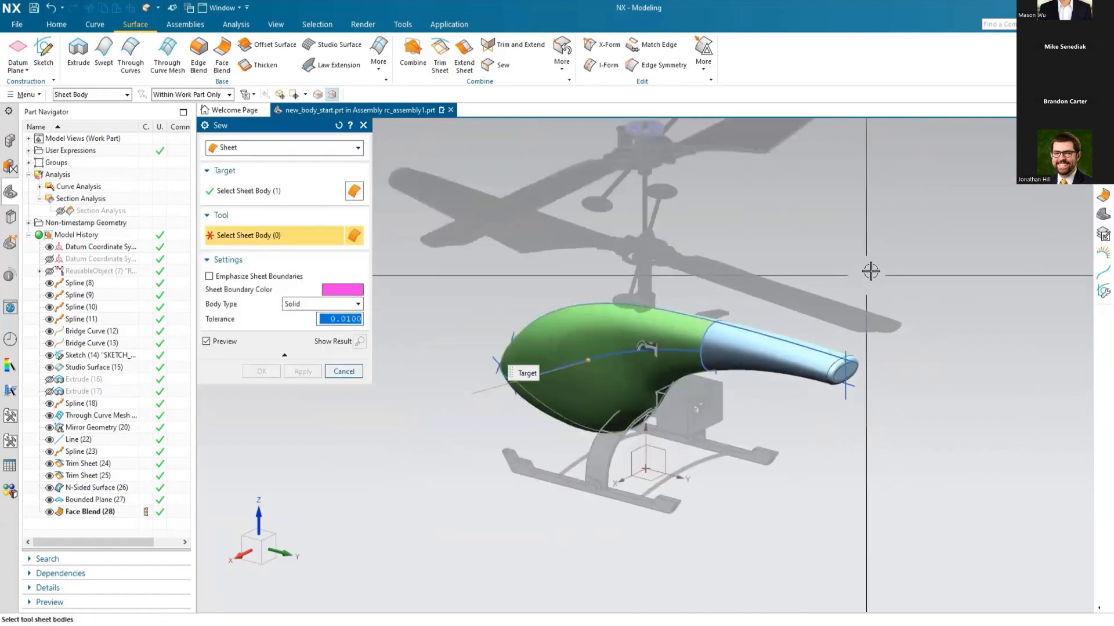
left_click_drag(439, 473, 438, 475)
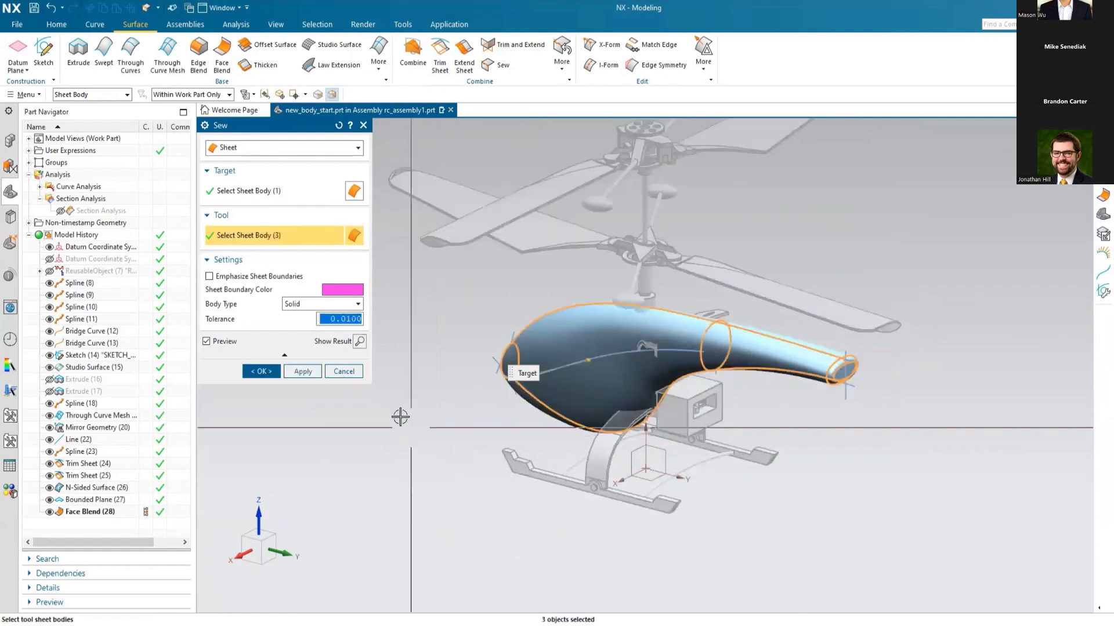
left_click(261, 371)
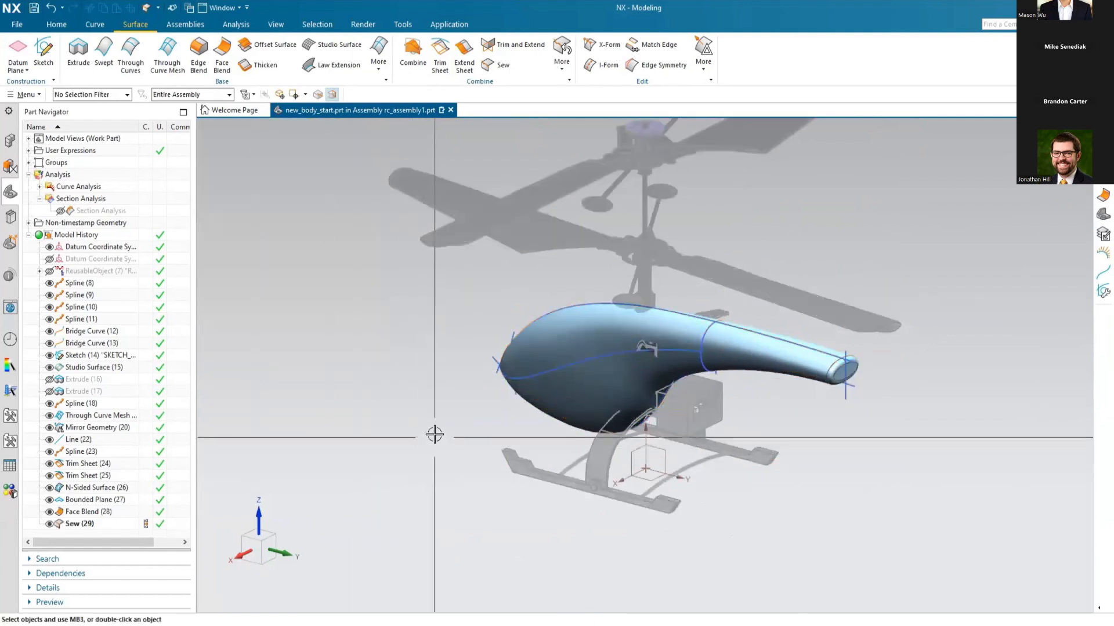
scroll(452, 452, "down", 1)
middle_click_drag(458, 457, 528, 455)
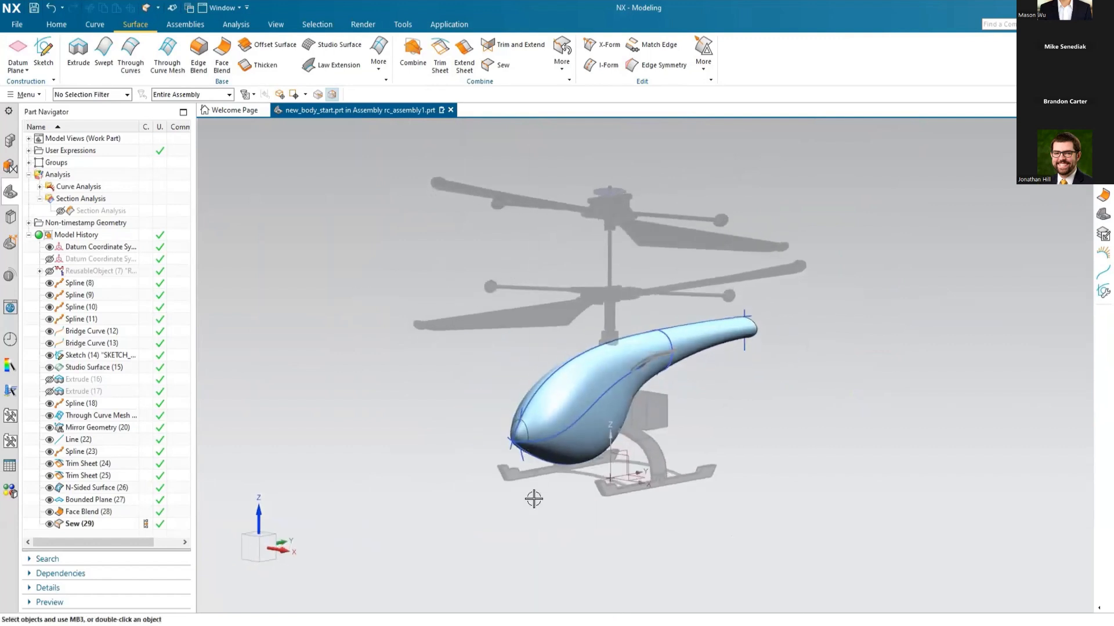
scroll(533, 499, "up", 2)
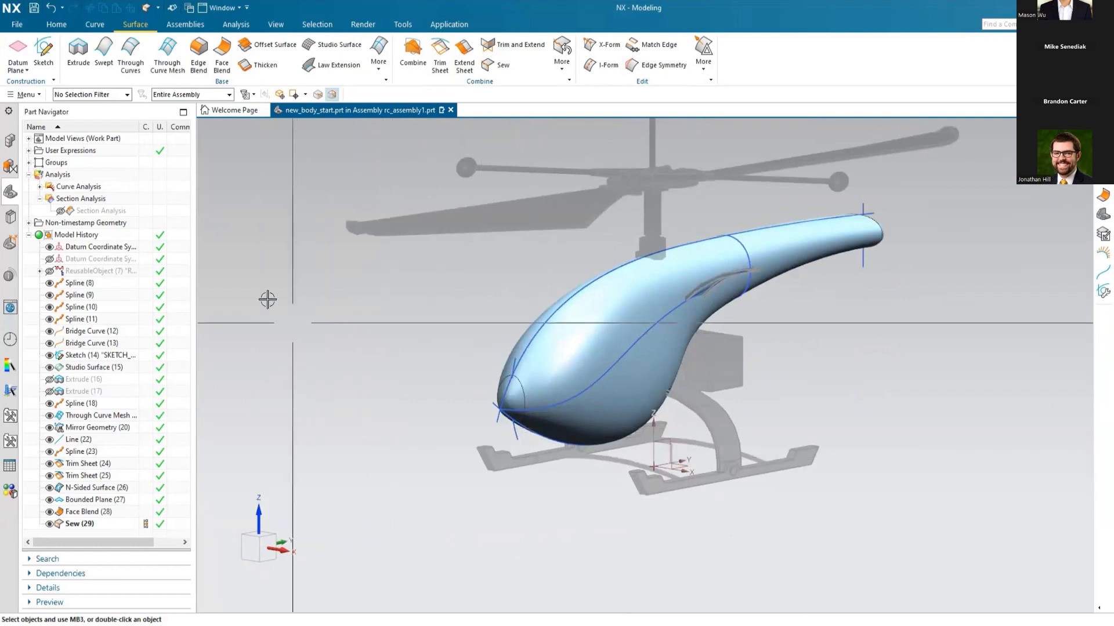
Step: Show the reusable object holding the wing profile and hide the sewn helicopter body
left_click(39, 198)
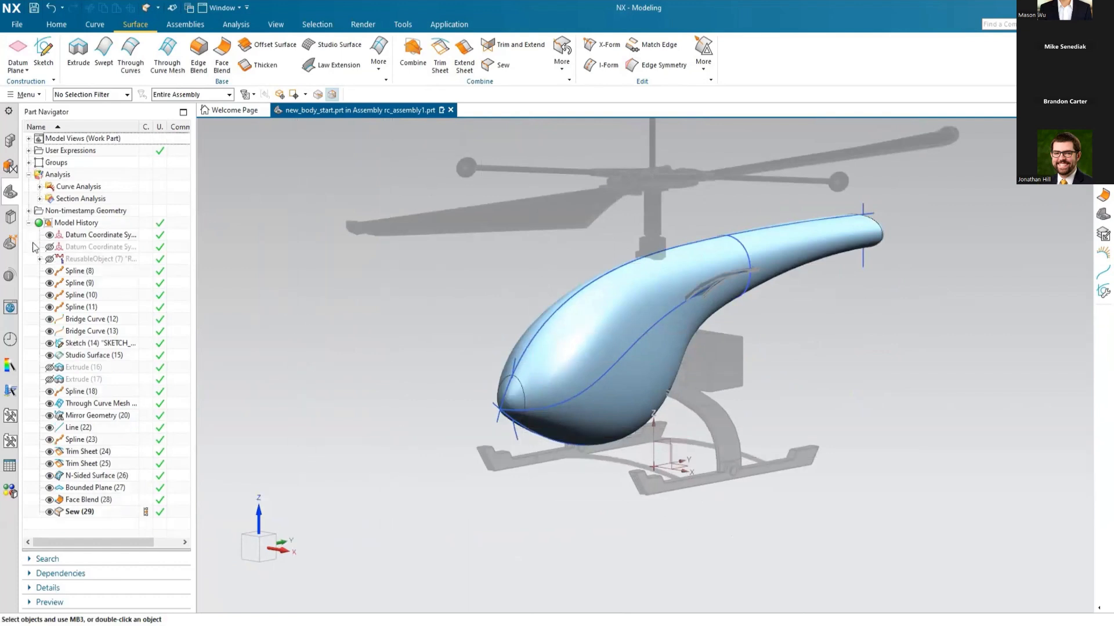
right_click(83, 262)
left_click(69, 385)
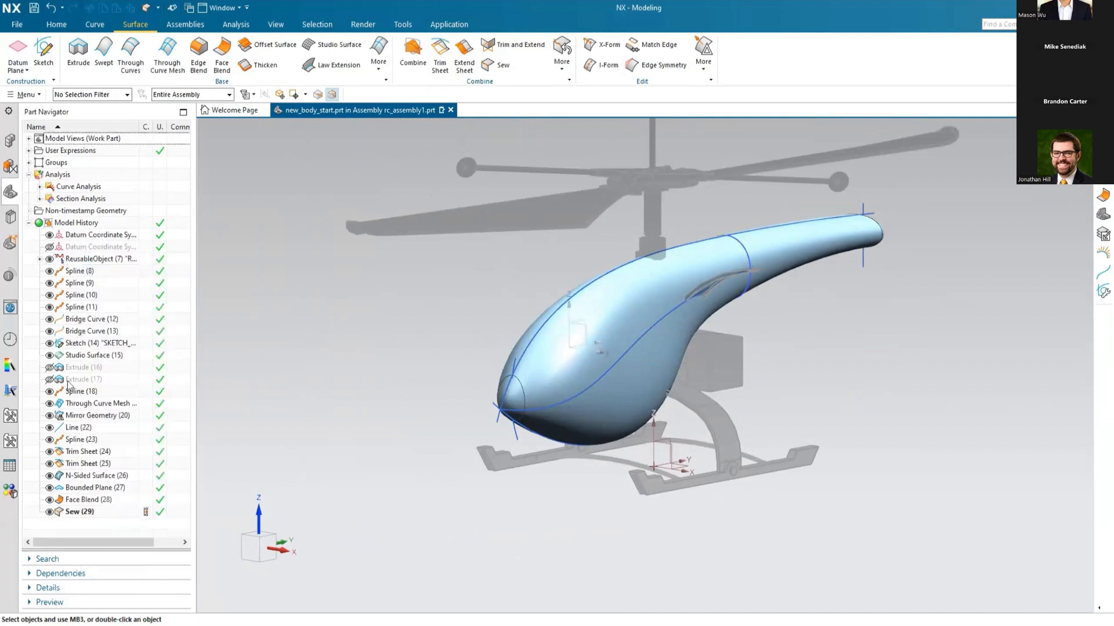
left_click(50, 512)
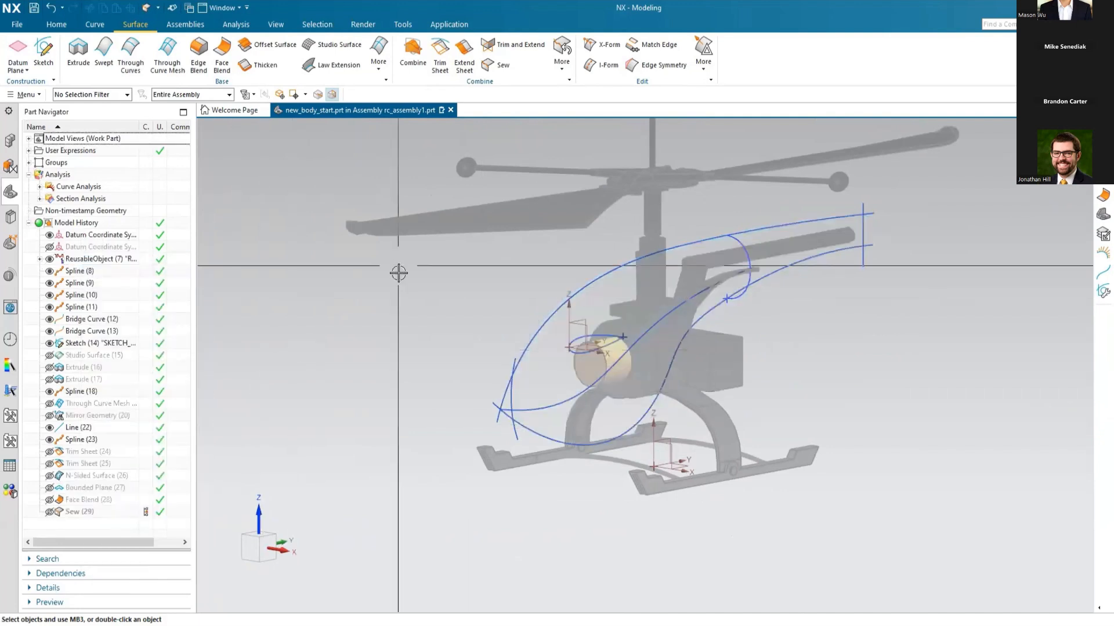
Step: Set up a Sheet extrude of the closed wing profile along a vector At Angle to XC of 15°
scroll(701, 317, "up", 3)
scroll(701, 318, "up", 2)
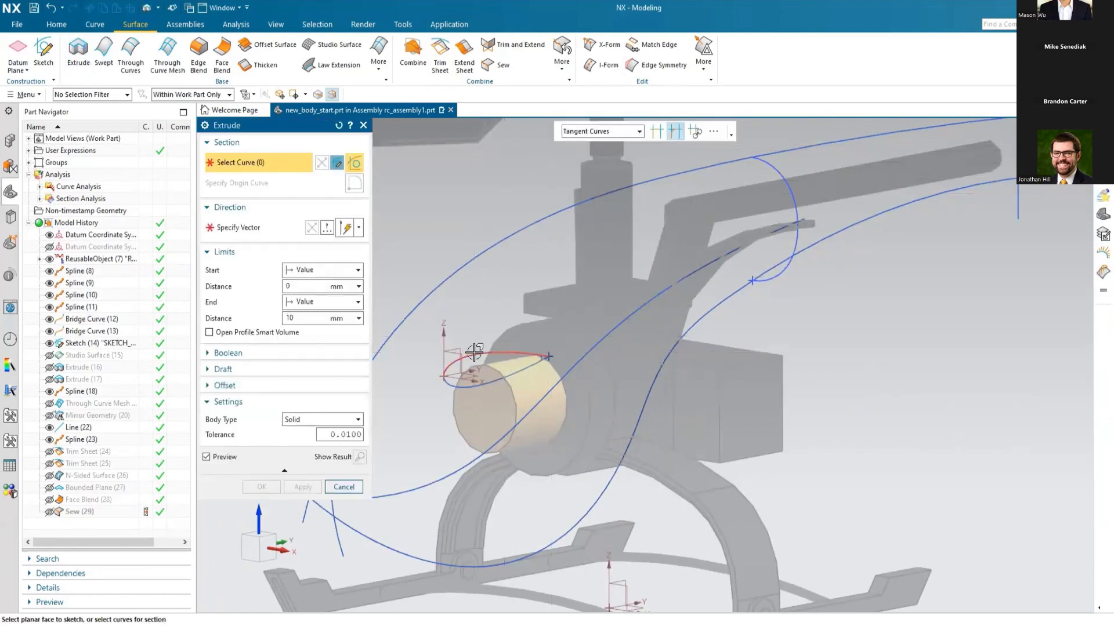
left_click(474, 352)
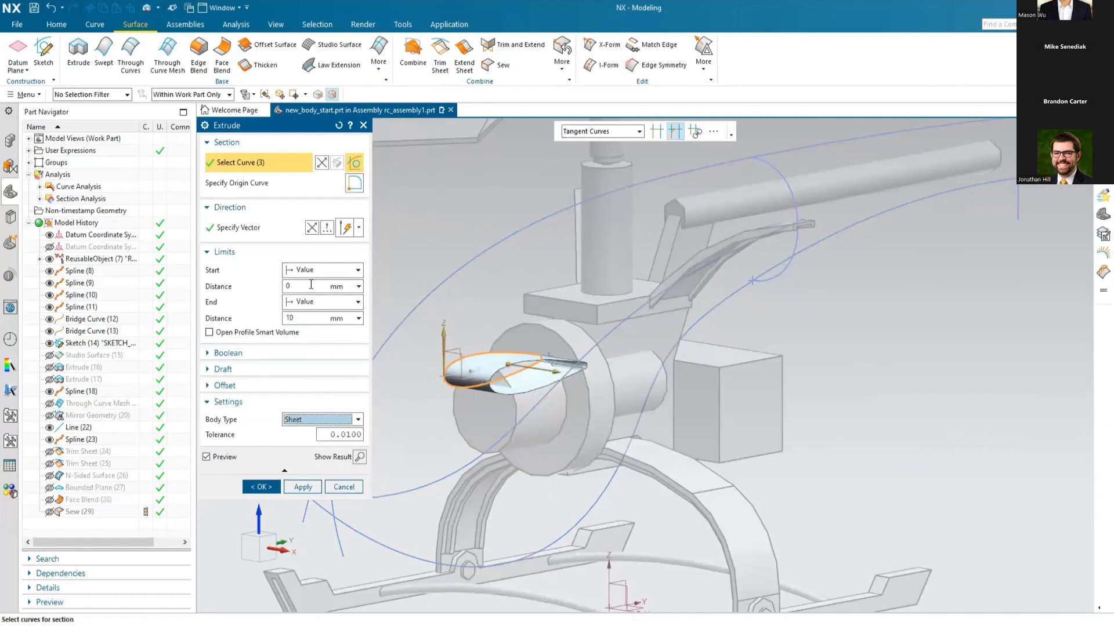
left_click(254, 232)
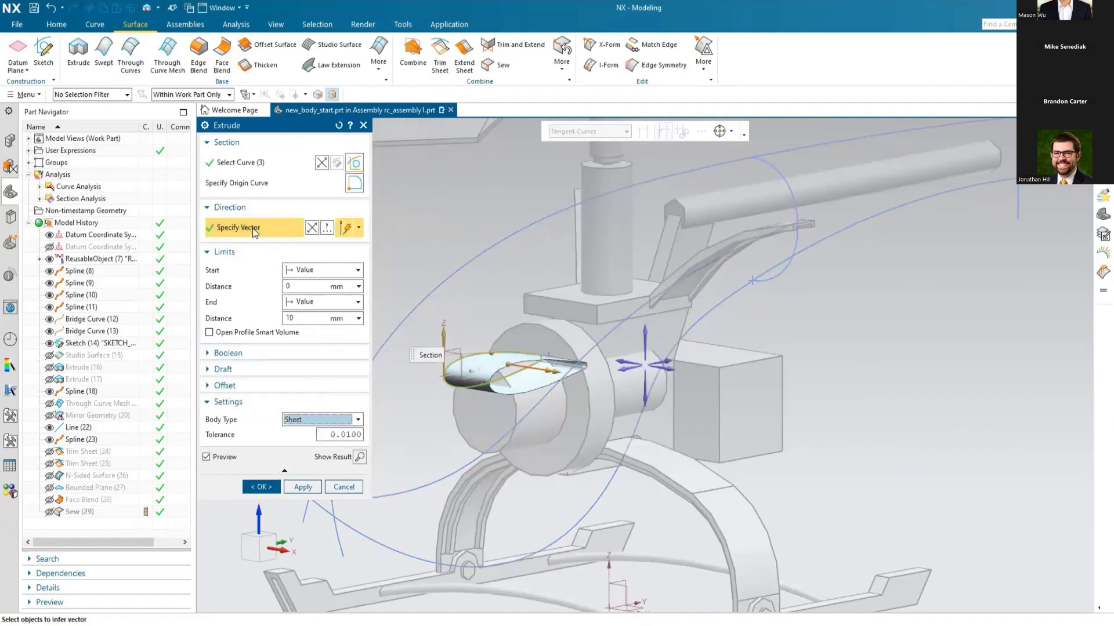
left_click(328, 228)
left_click(302, 151)
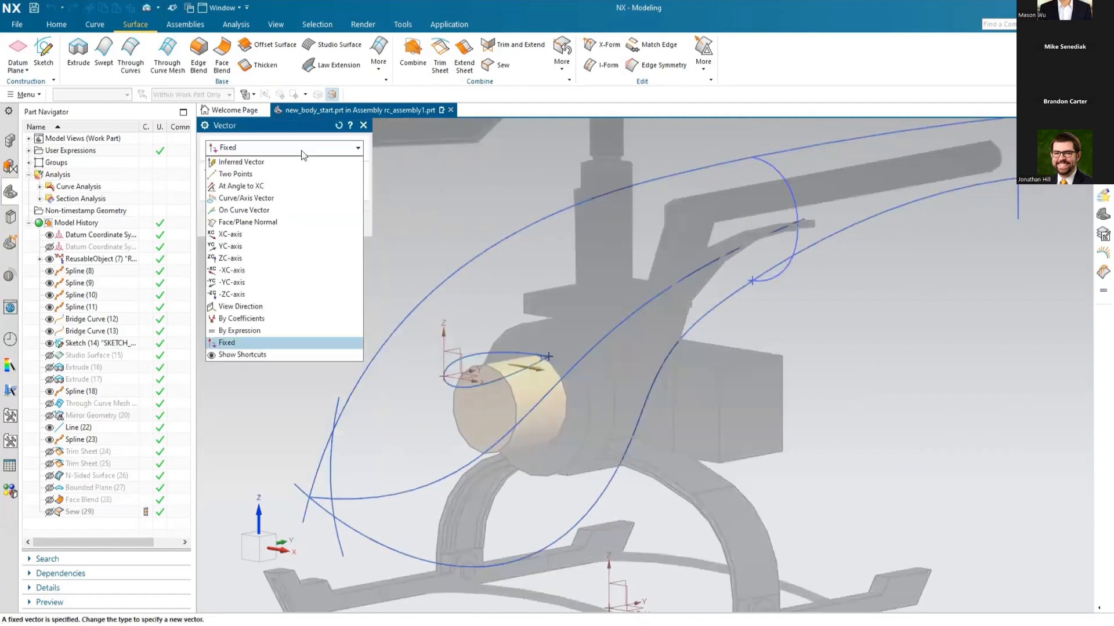
left_click(267, 187)
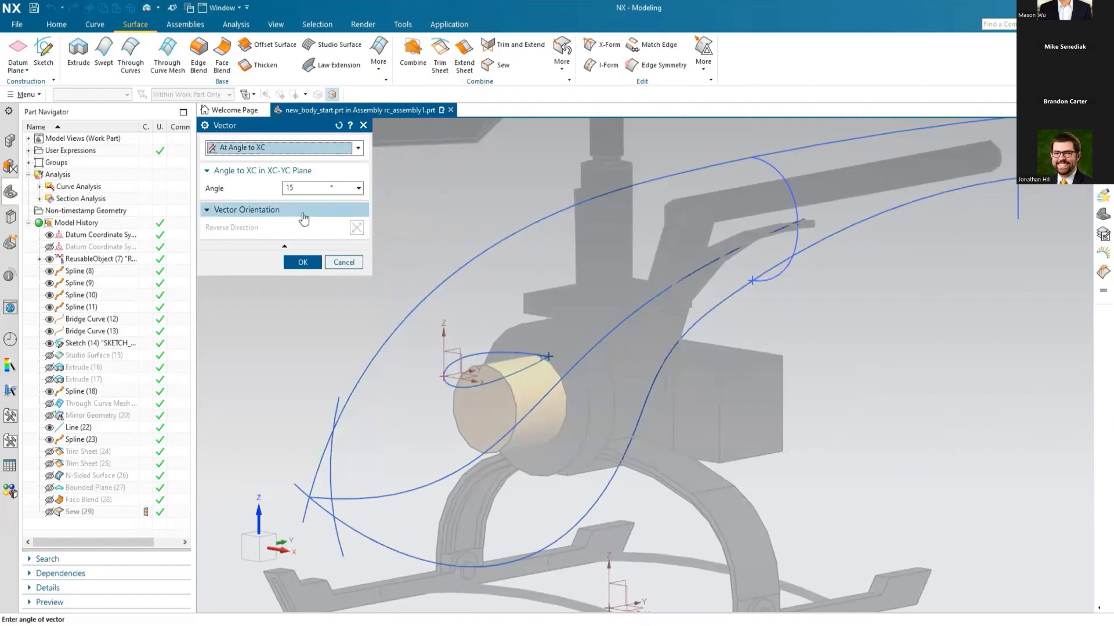
left_click(301, 261)
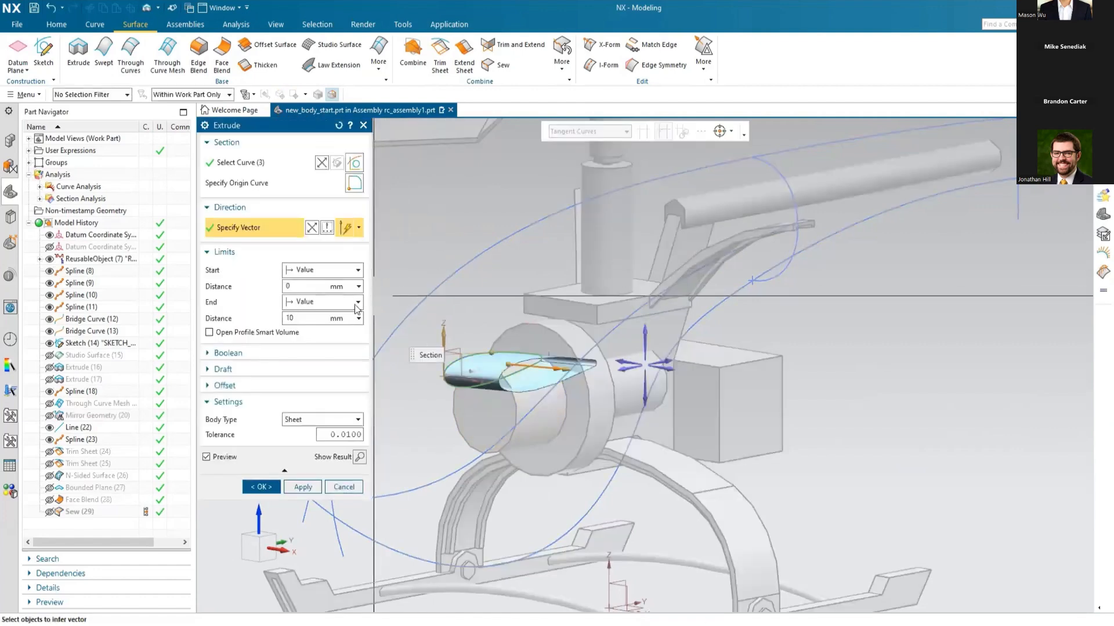
Step: Set the extrude's end distance to 50 mm and create the wing sheet
type("50")
key("Return")
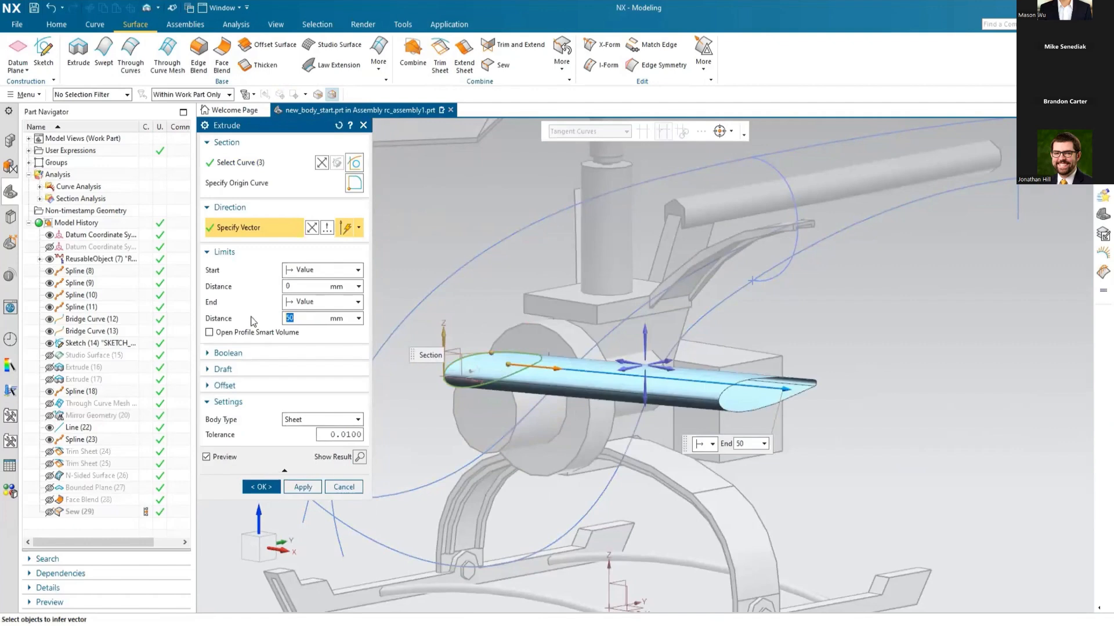
middle_click_drag(535, 280, 563, 334)
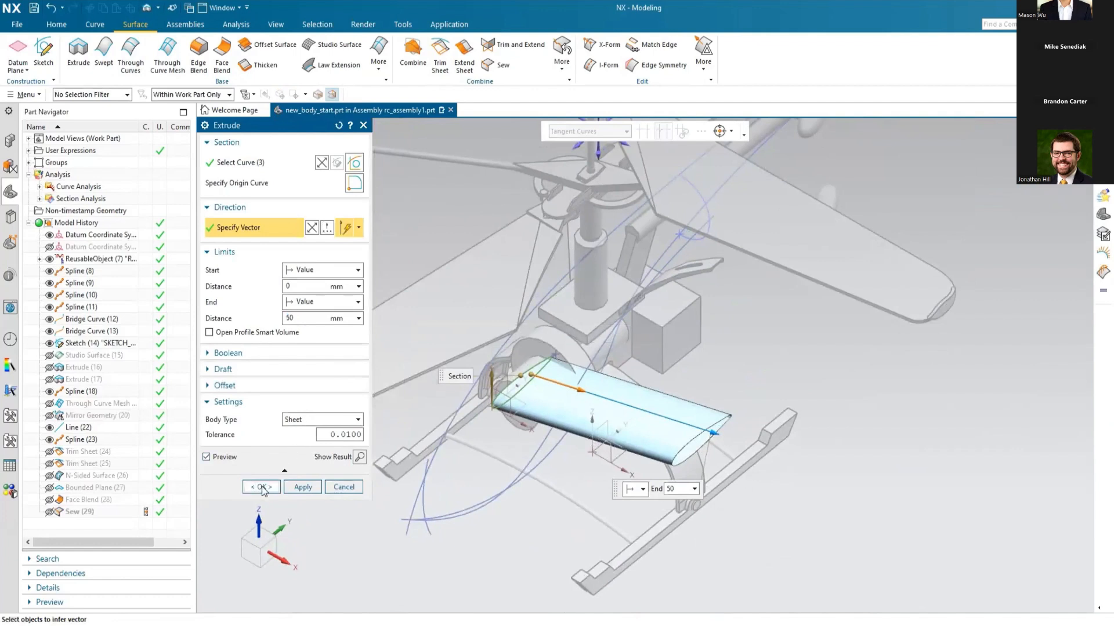
left_click(263, 487)
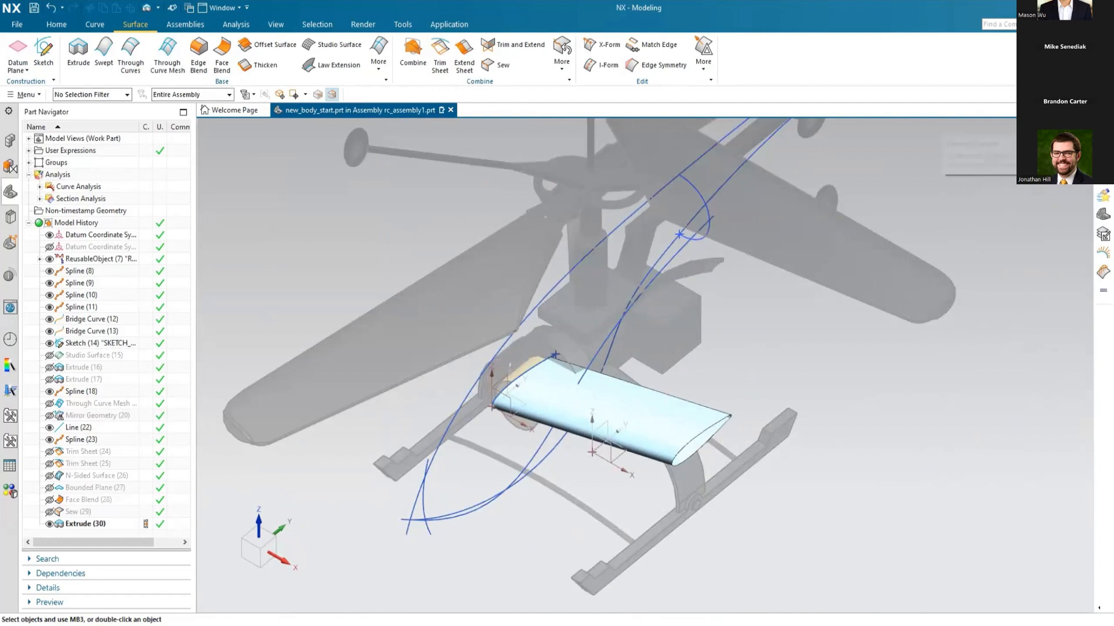
Step: Start a Cubic Fillet Bridge Section Surface at the wing's open end with two upper edges as start guide and the lower edge as end guide
left_click(1102, 138)
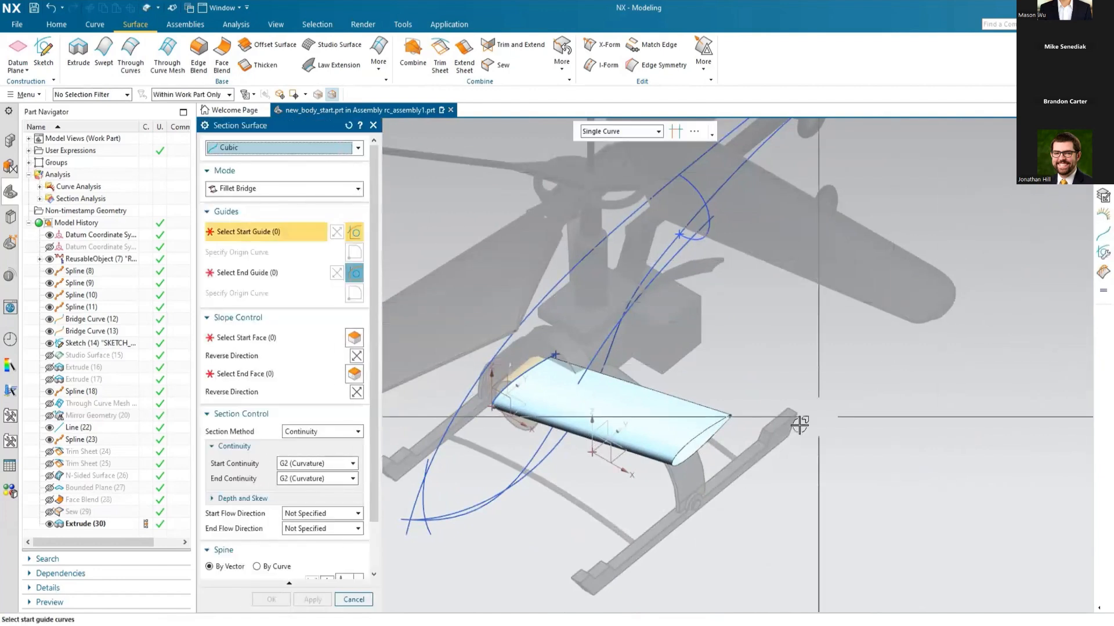
scroll(707, 452, "up", 5)
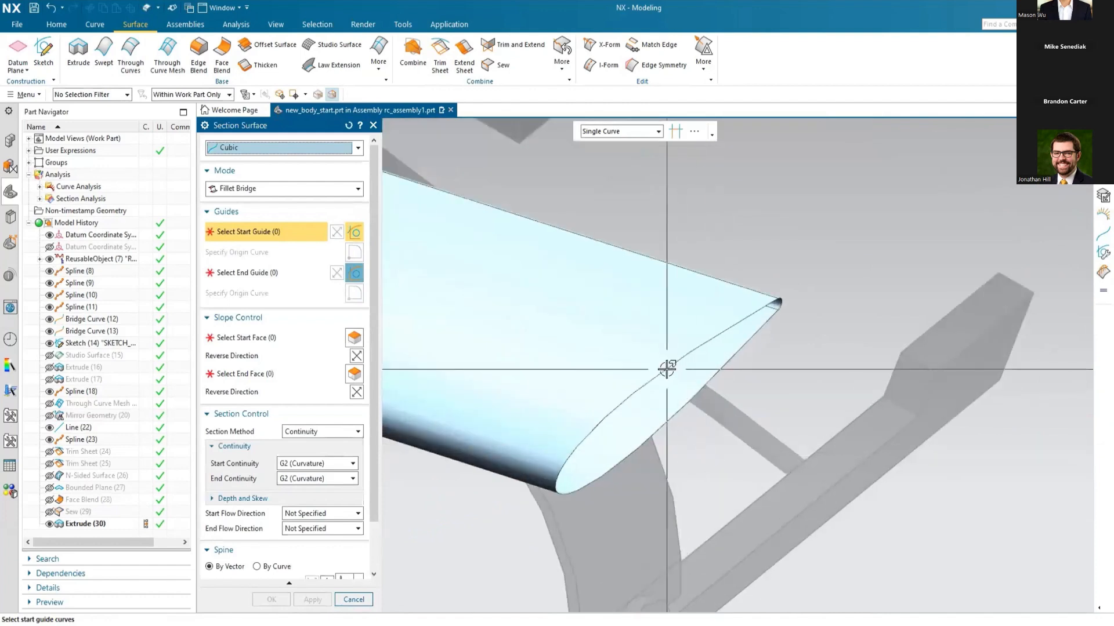
left_click(667, 369)
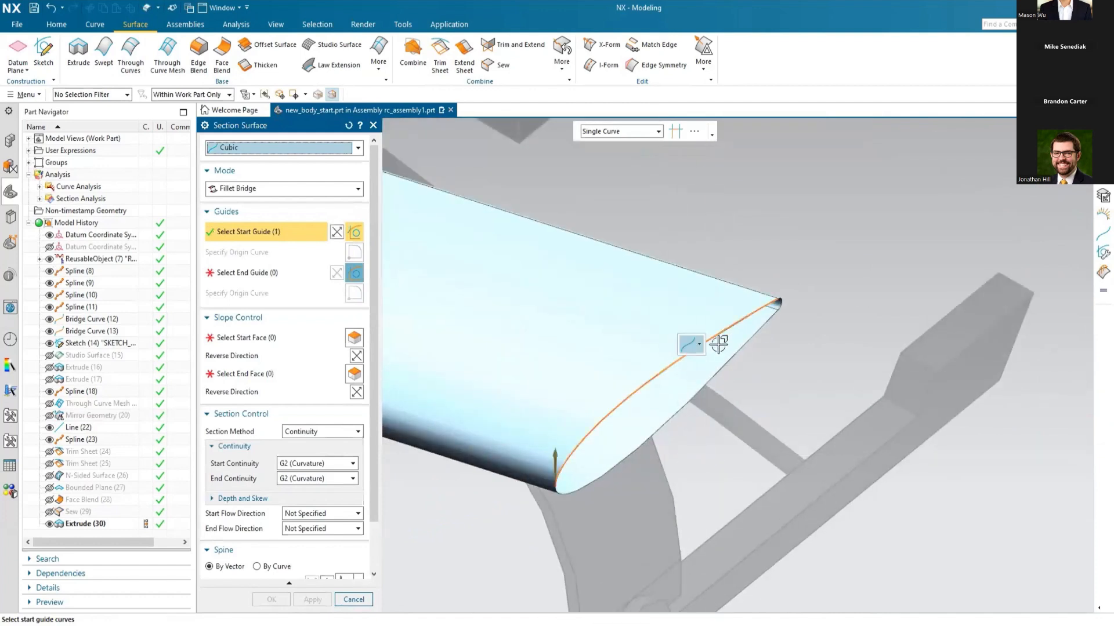
left_click(786, 302)
left_click(253, 278)
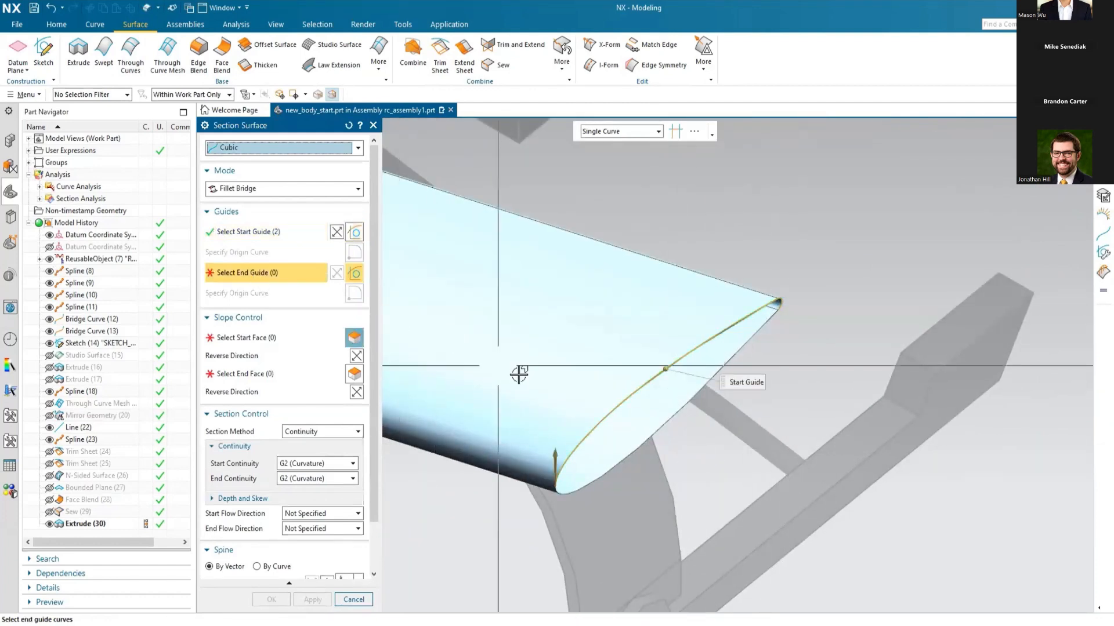
left_click(665, 422)
Step: Assign the two upper wing faces as start faces and the lower face as end face, reversing the end face direction
left_click(263, 332)
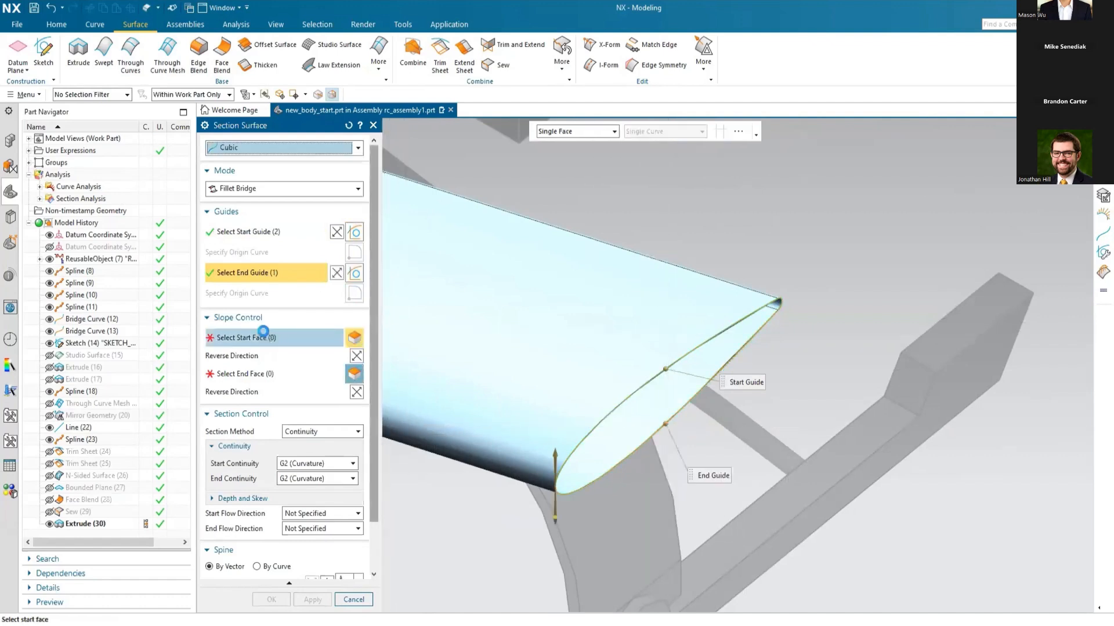
left_click(542, 326)
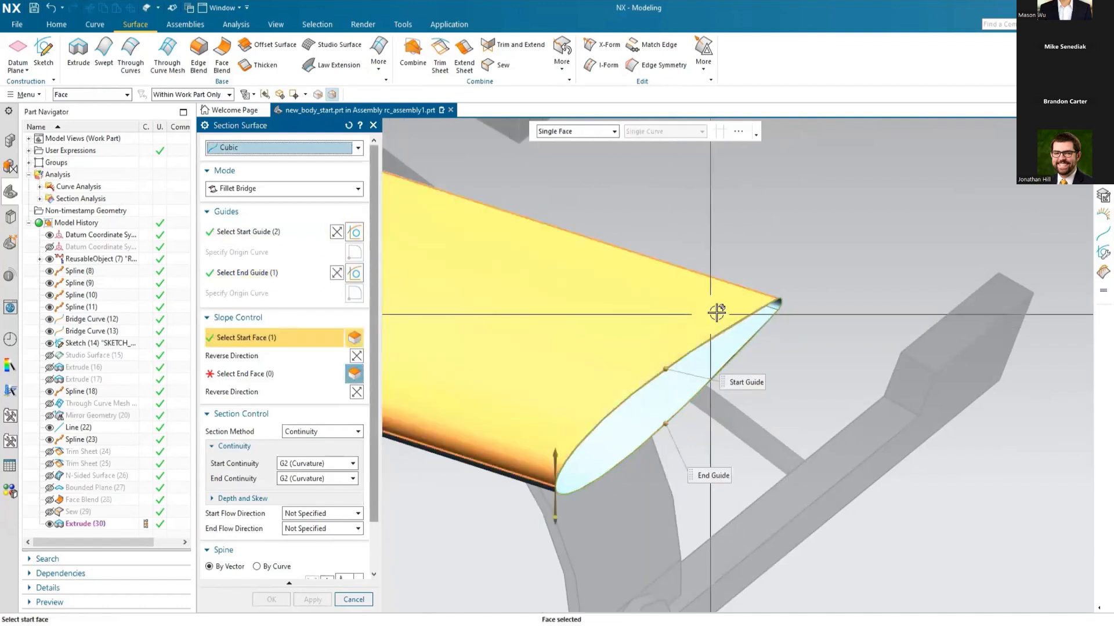
left_click(777, 309)
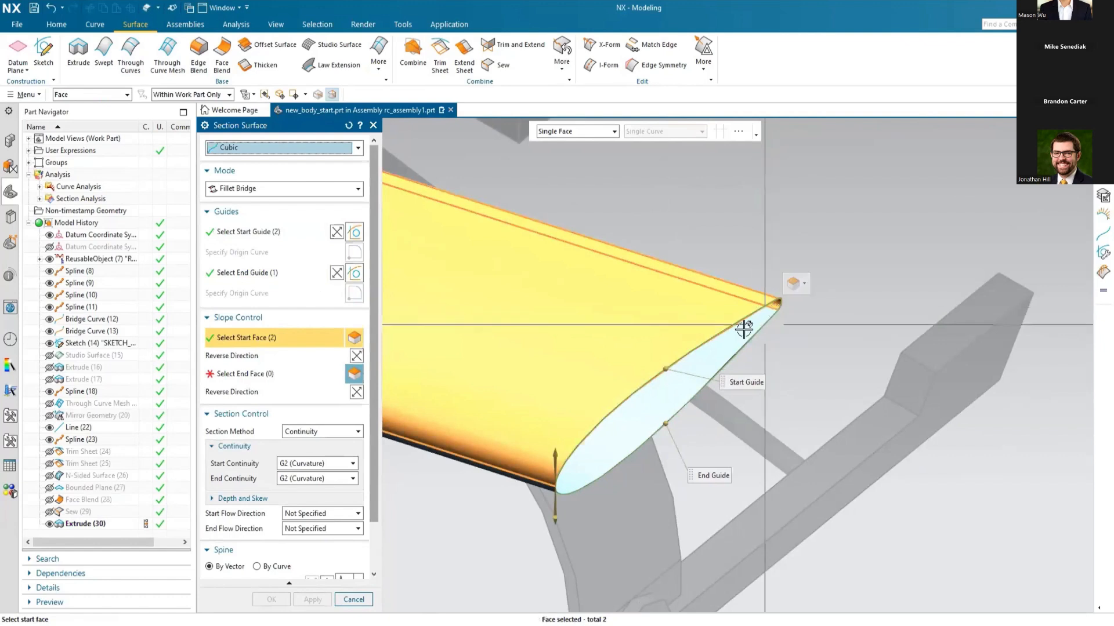
left_click(259, 372)
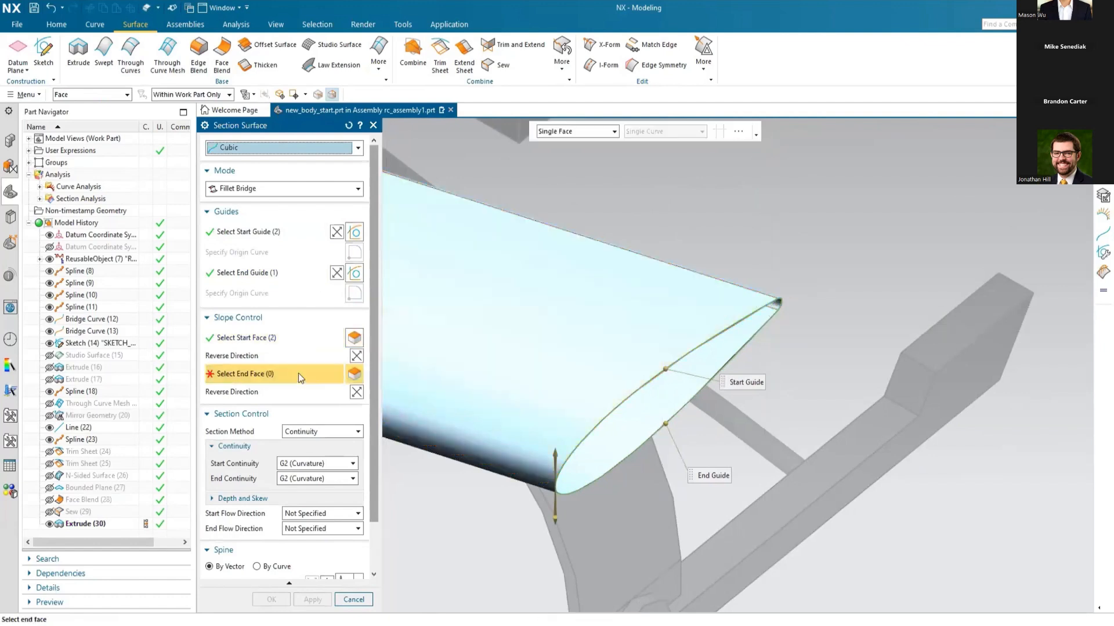
left_click(655, 412)
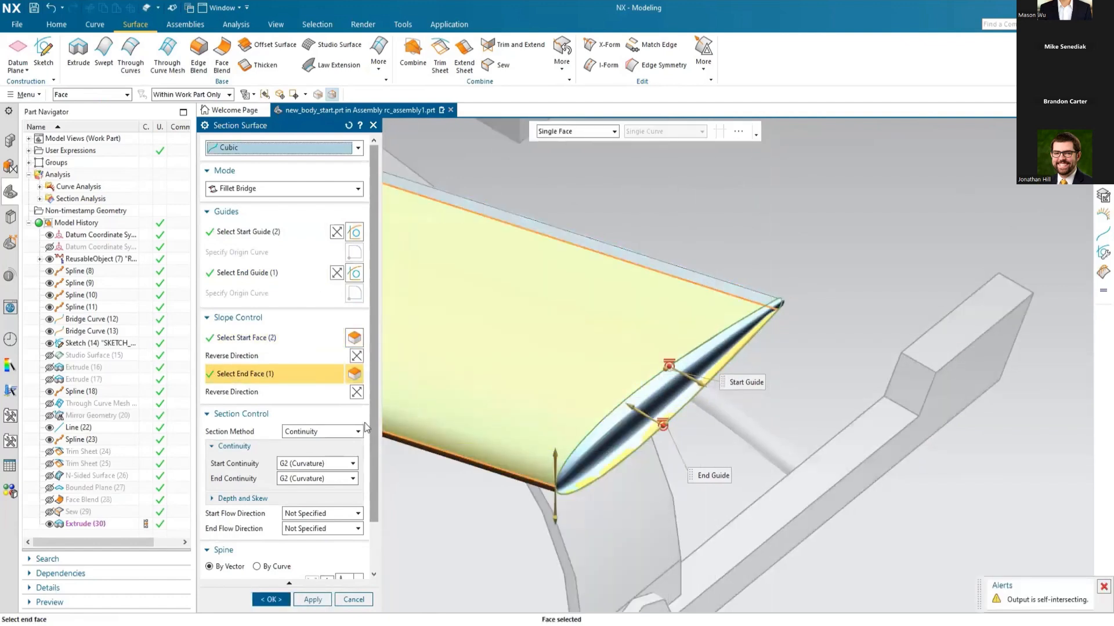
left_click(356, 392)
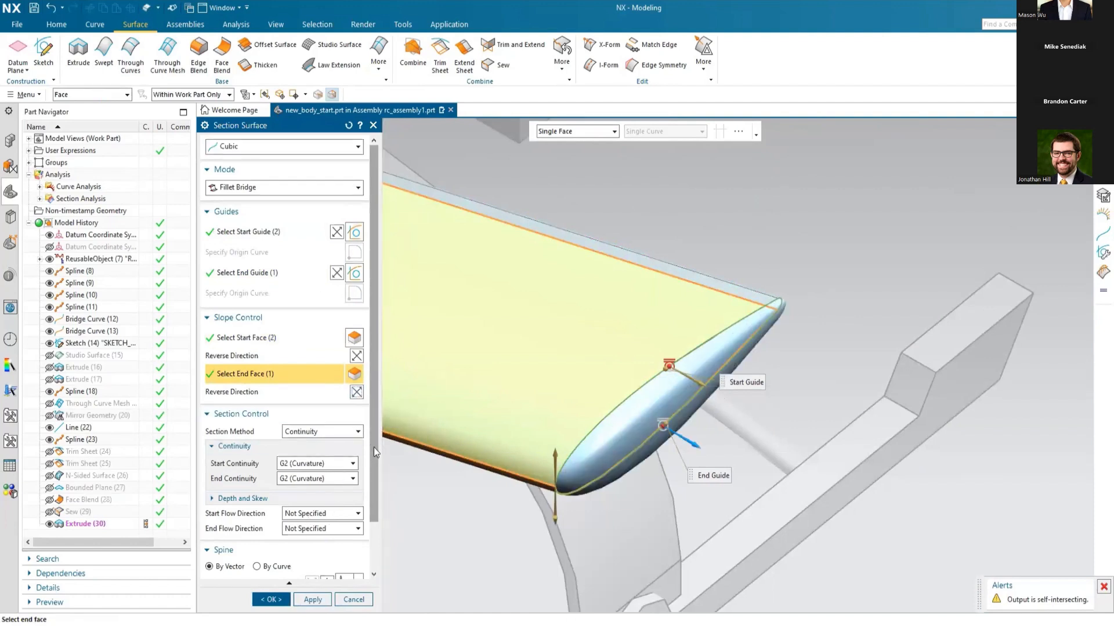
Step: Set the section surface's body type to Sheet and create the wing tip with G2 (Curvature) continuity at both ends
scroll(369, 459, "down", 3)
left_click(237, 553)
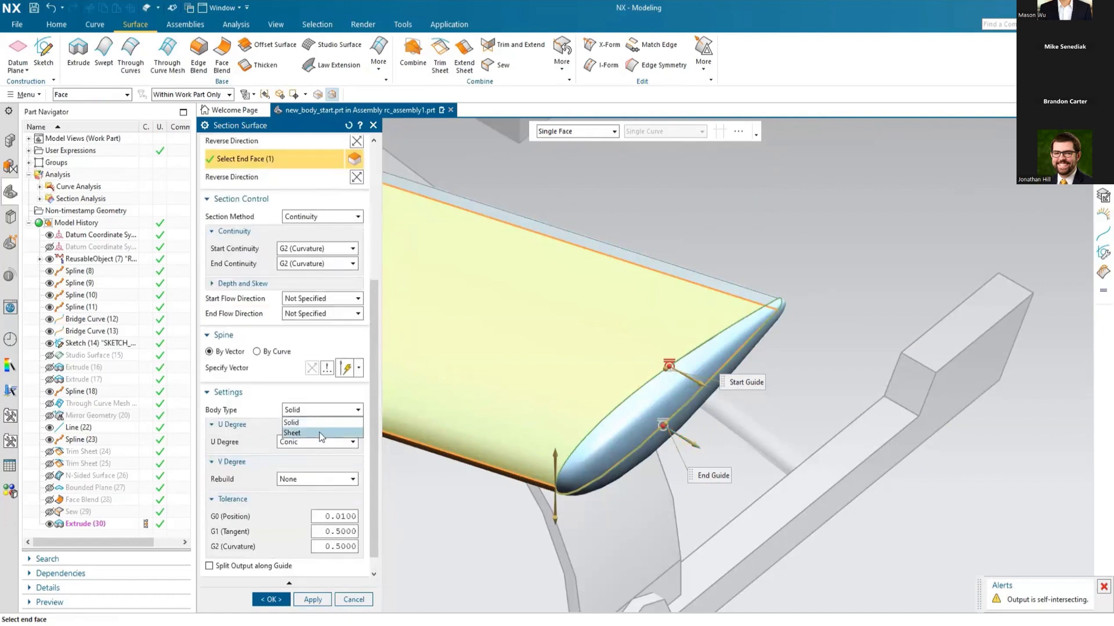
left_click(321, 433)
left_click(226, 393)
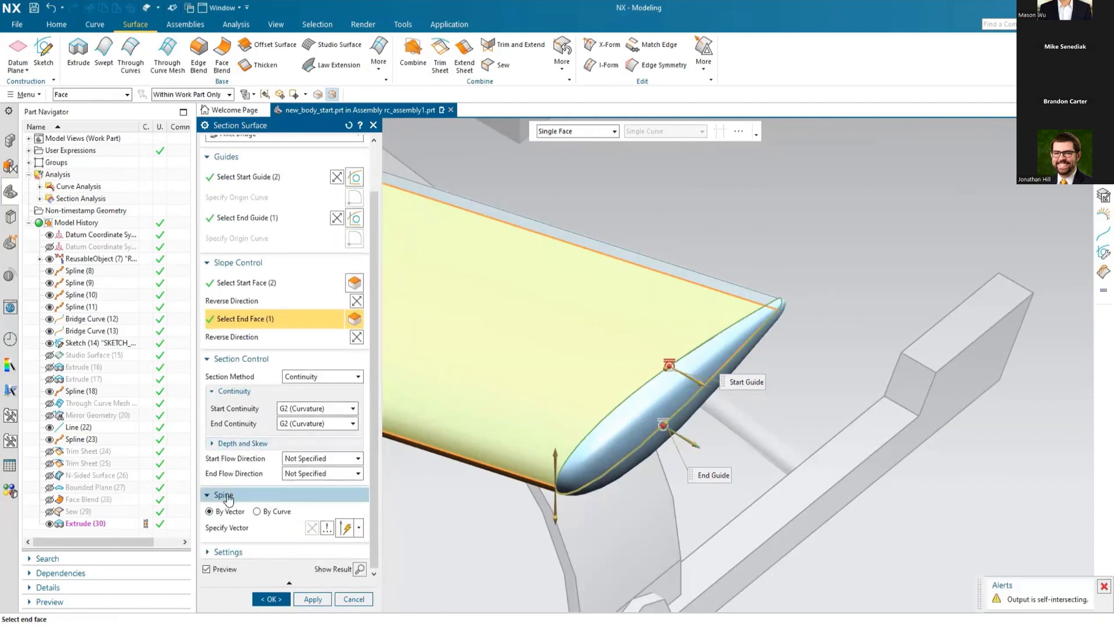
left_click(226, 497)
left_click(269, 600)
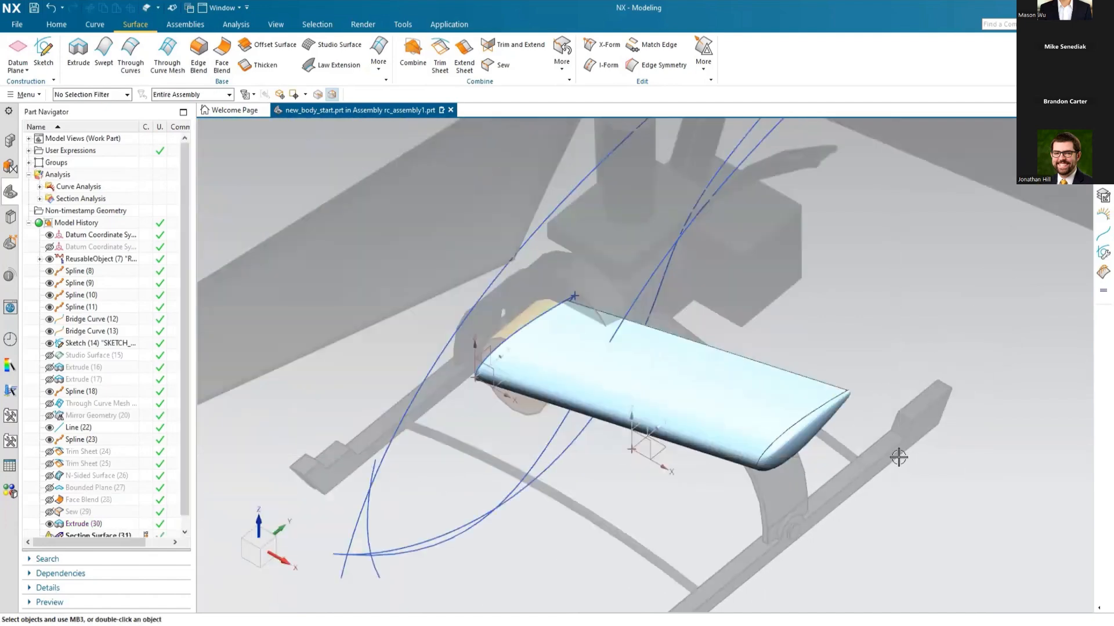
Step: Mirror the wing sheet and its tip surface about the YZ plane of the wing profile's coordinate system
left_click(158, 8)
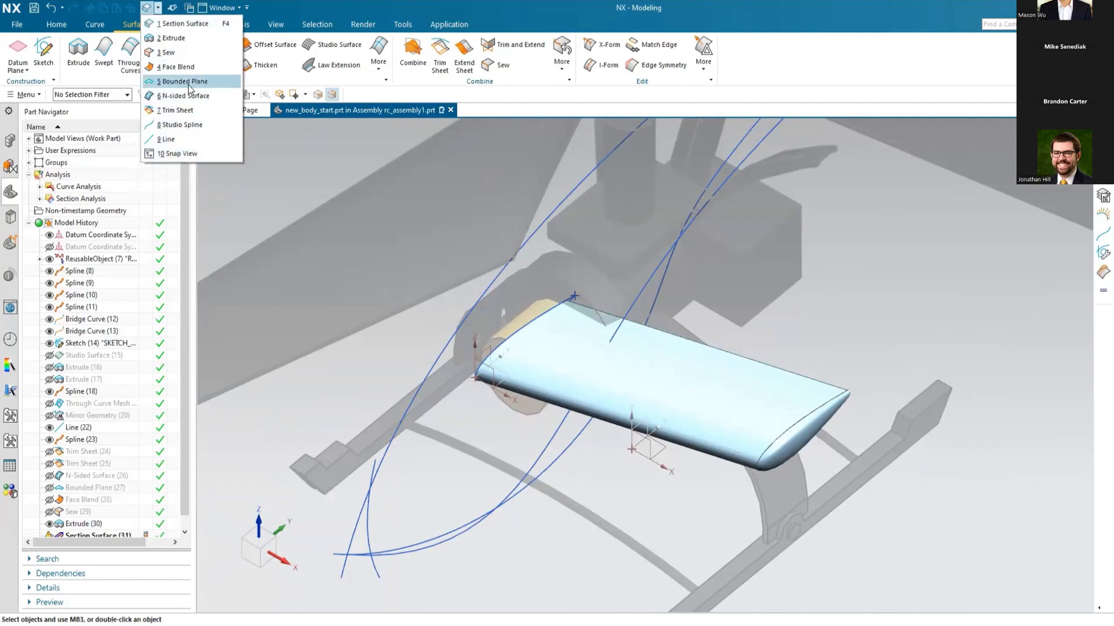
left_click(820, 69)
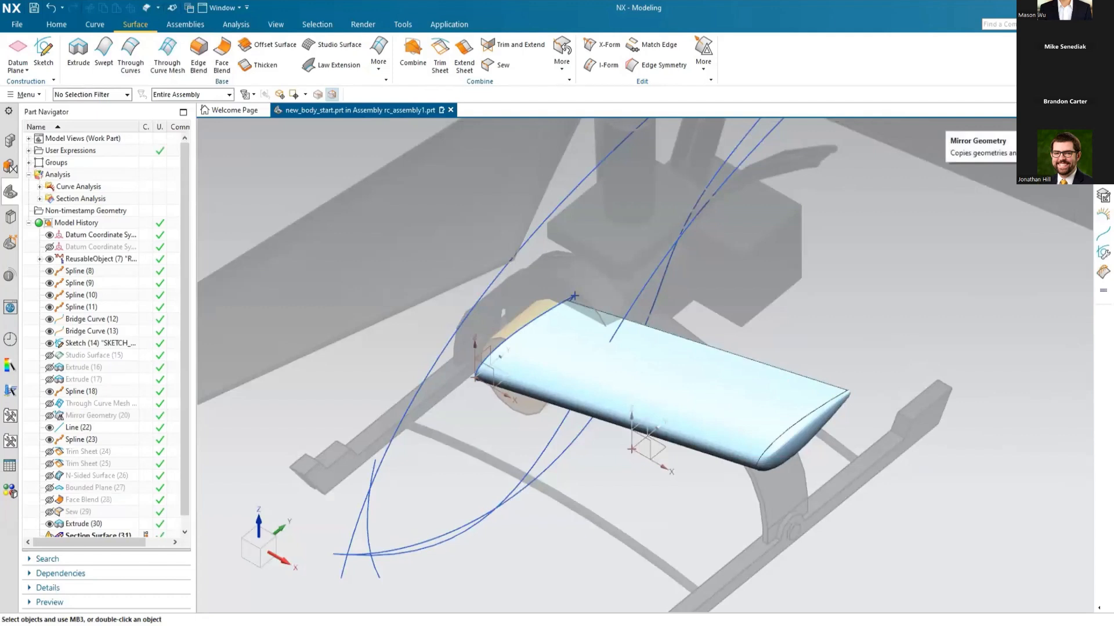
left_click(1102, 196)
left_click(750, 405)
left_click(789, 439)
left_click(231, 210)
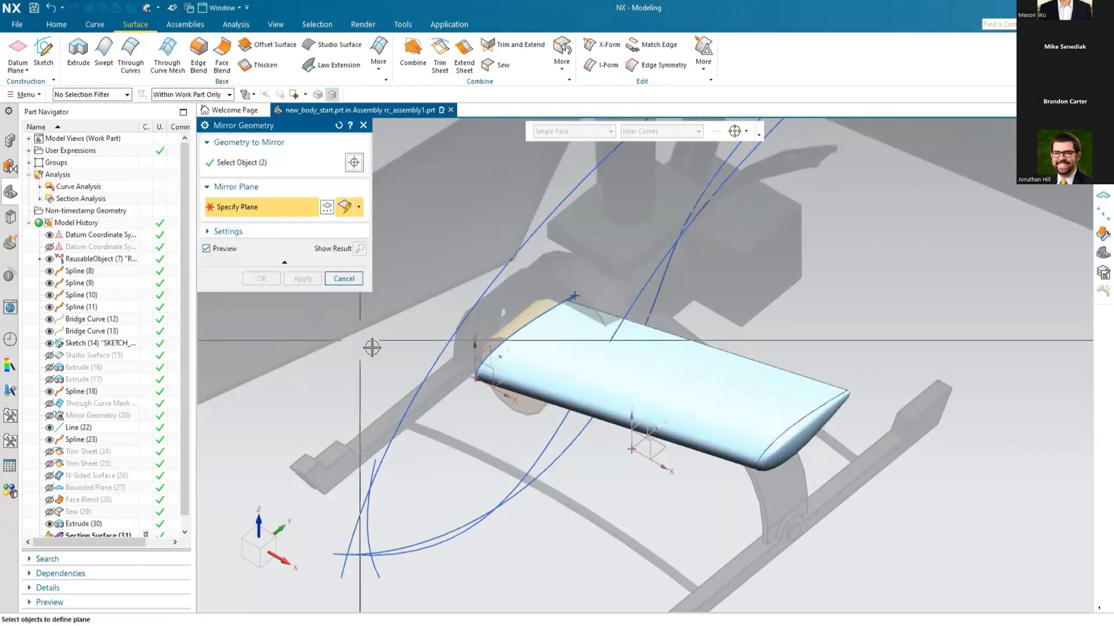
left_click(481, 349)
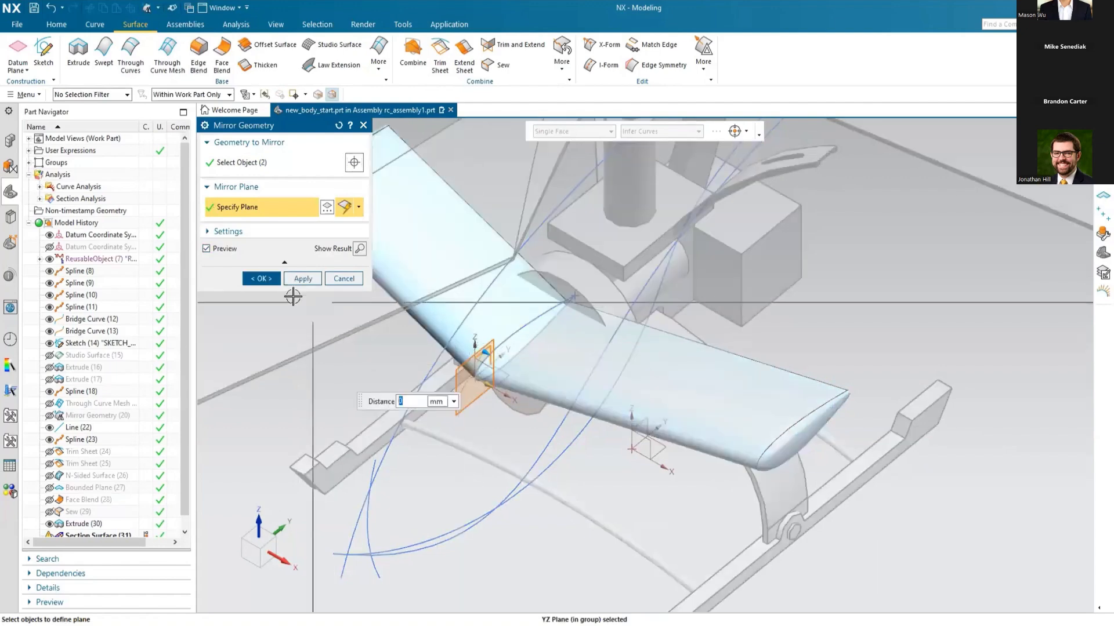
left_click(261, 279)
scroll(586, 425, "up", 3)
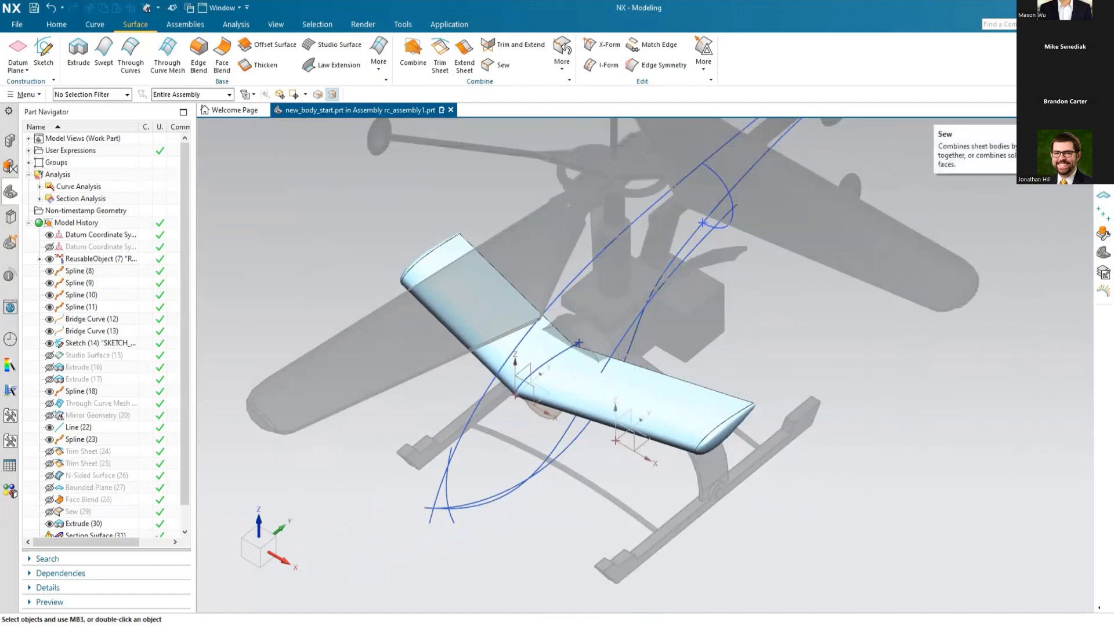
Step: Sew the wing sheet with its tip surface and the mirrored wing sheets into one solid body
left_click(503, 65)
left_click(682, 416)
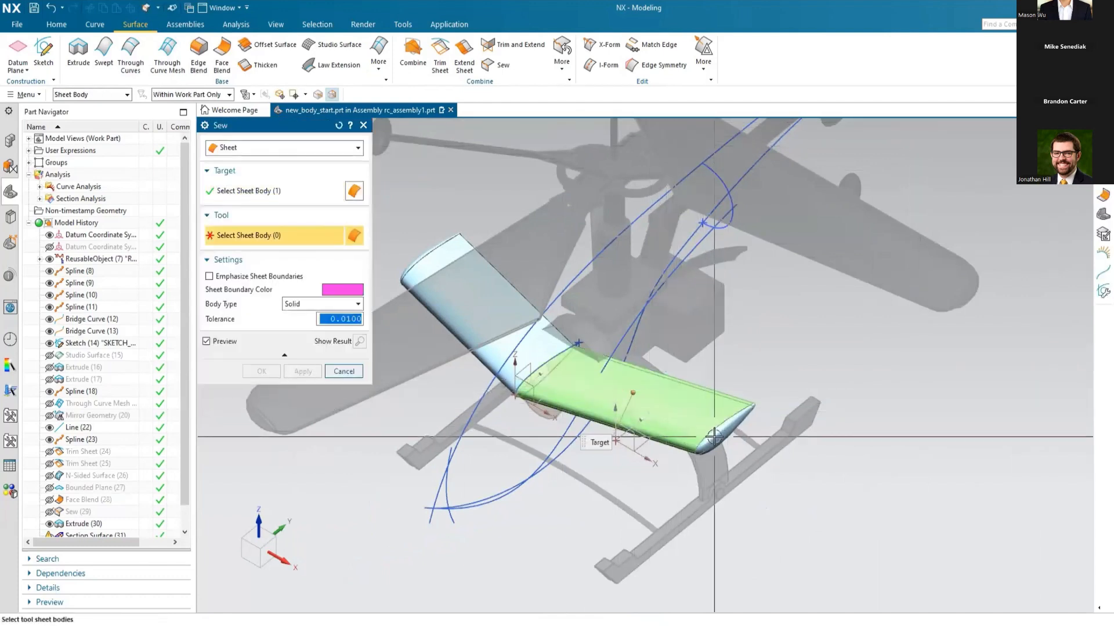
left_click(685, 421)
left_click(472, 314)
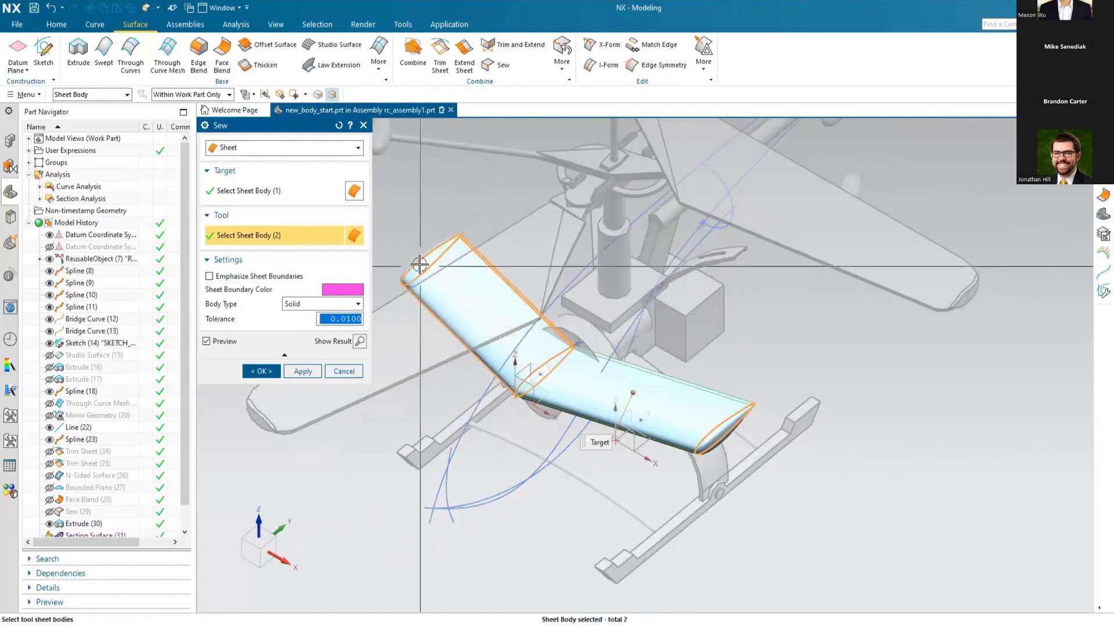
left_click(428, 259)
left_click(261, 371)
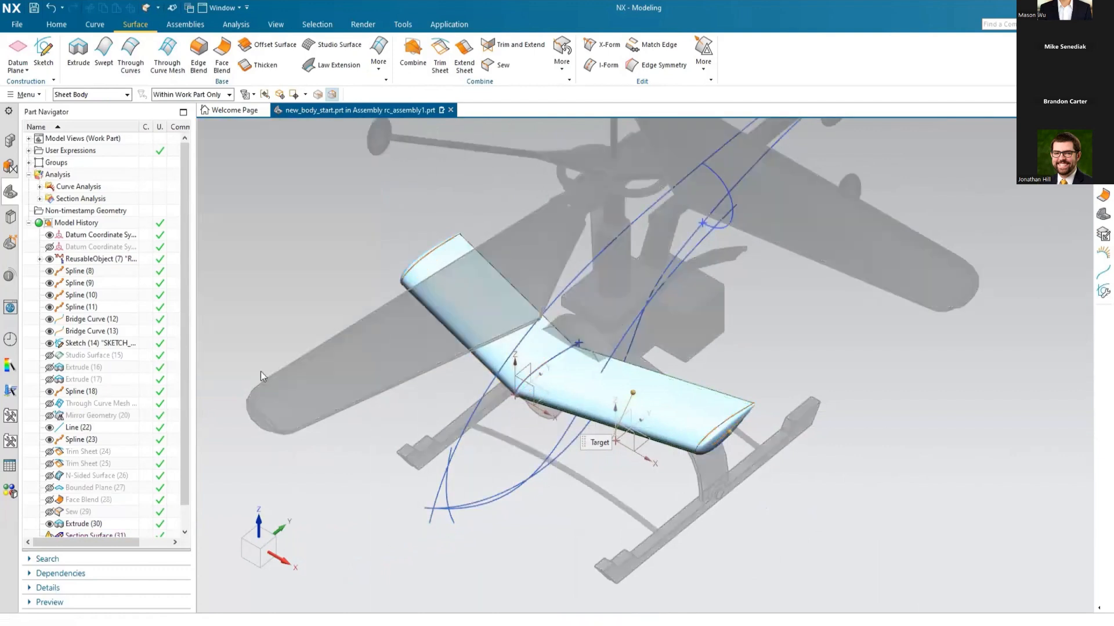
Step: Show the hidden sewn fuselage body, Sew (29), together with the wings
left_click(49, 513)
scroll(649, 463, "down", 2)
scroll(601, 472, "up", 2)
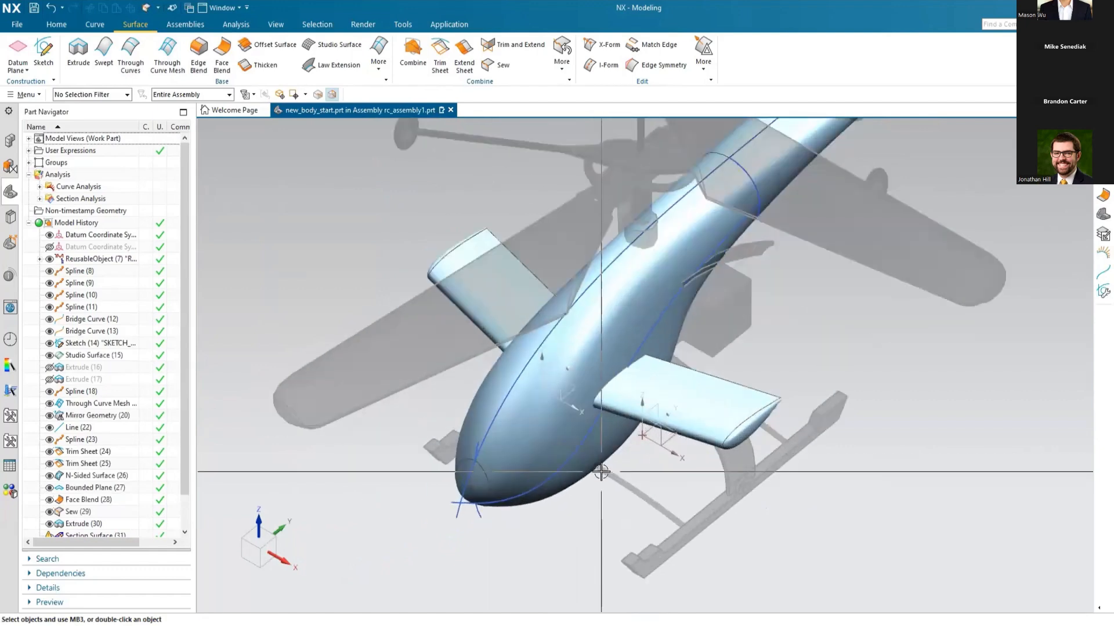
scroll(601, 472, "up", 1)
mouse_move(593, 462)
middle_mouse_down()
mouse_move(593, 438)
mouse_move(587, 443)
middle_mouse_up()
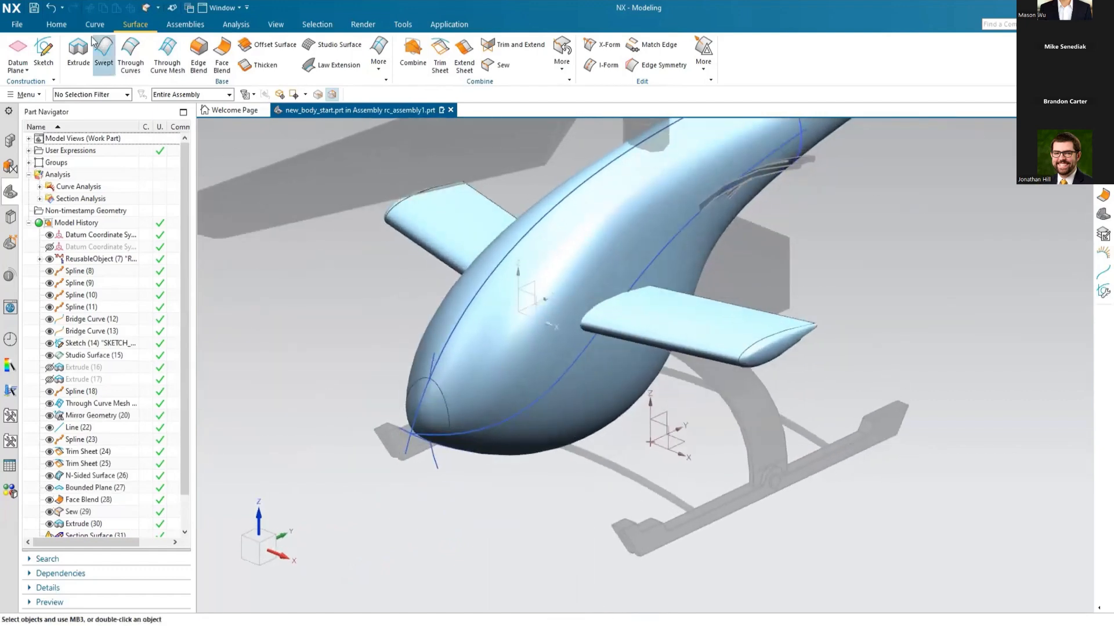
Step: Unite the wing solid with the fuselage body, using the fuselage as the target
left_click(56, 25)
left_click(149, 58)
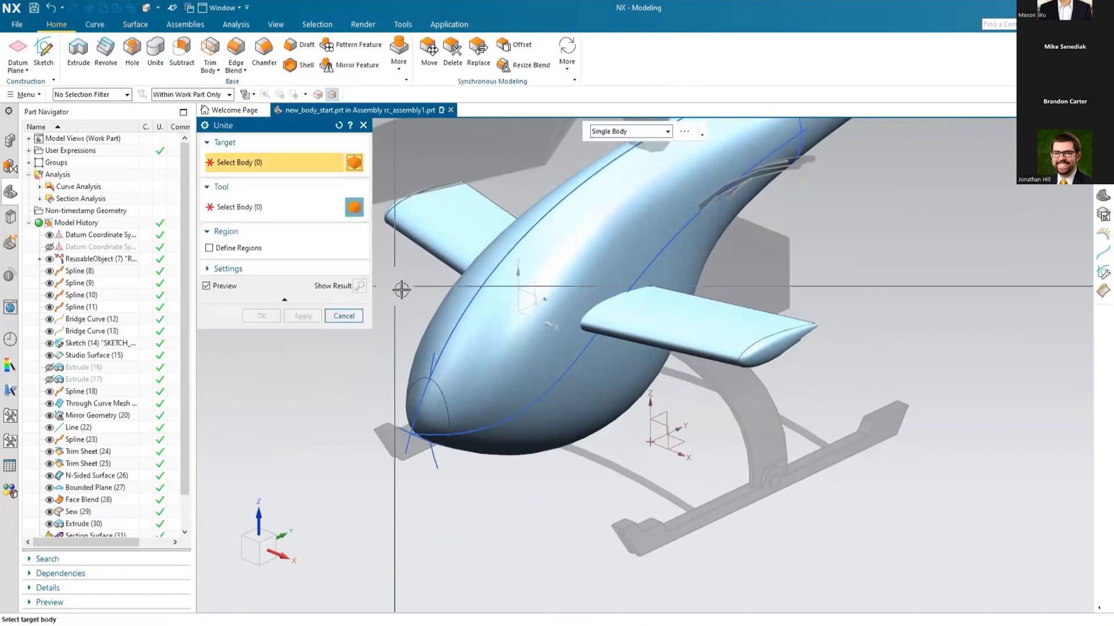
left_click(472, 418)
left_click(666, 318)
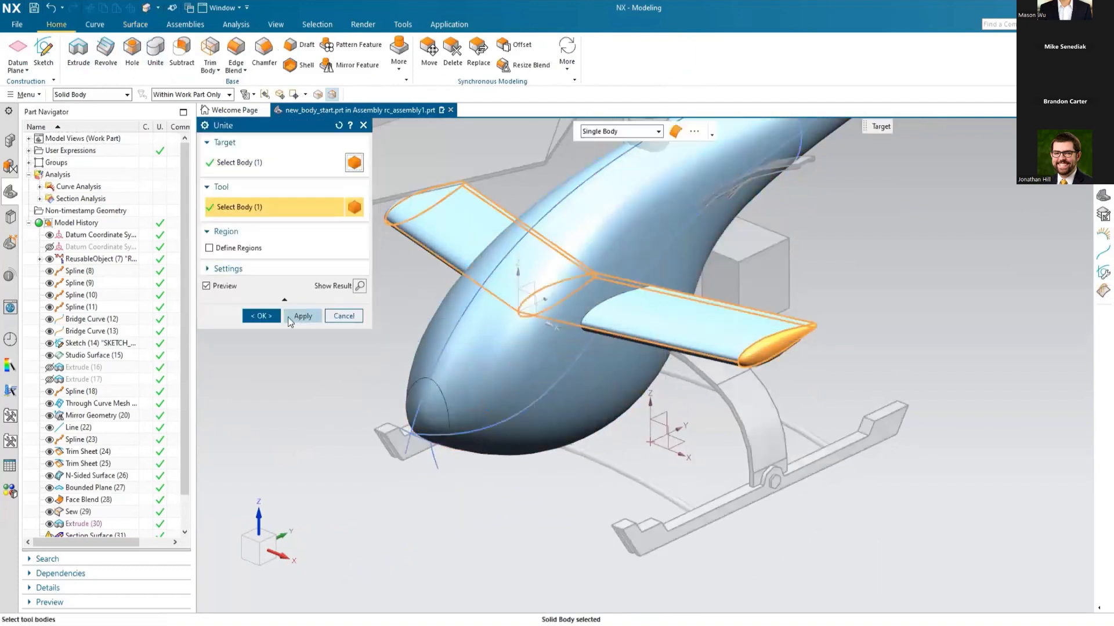
left_click(262, 316)
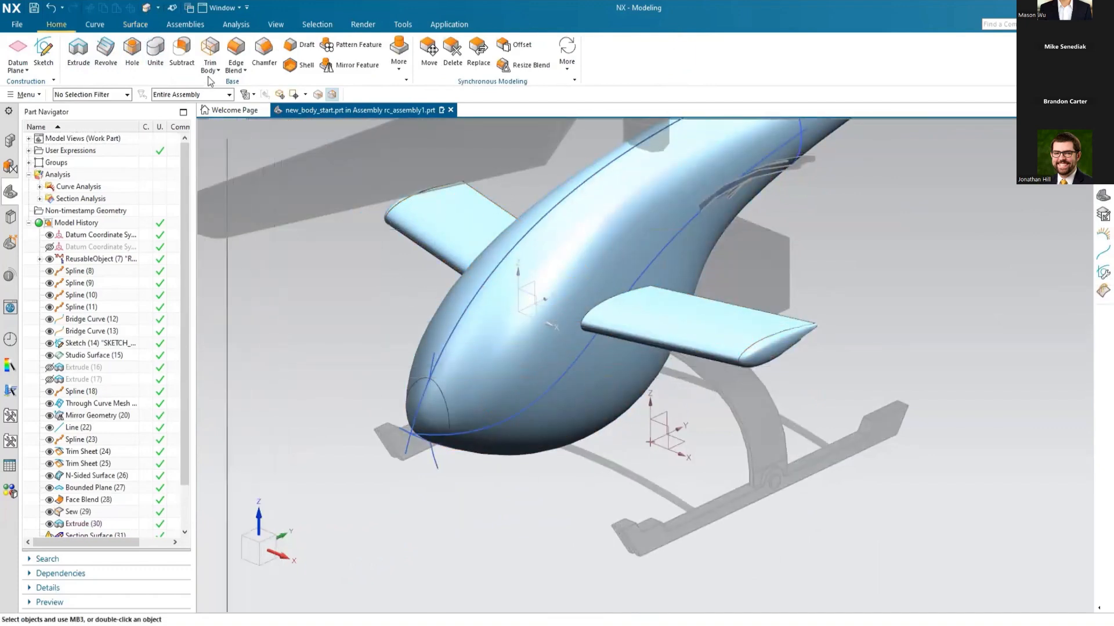
Step: Hide all curves and sketches in the model with Show and Hide
left_click(274, 24)
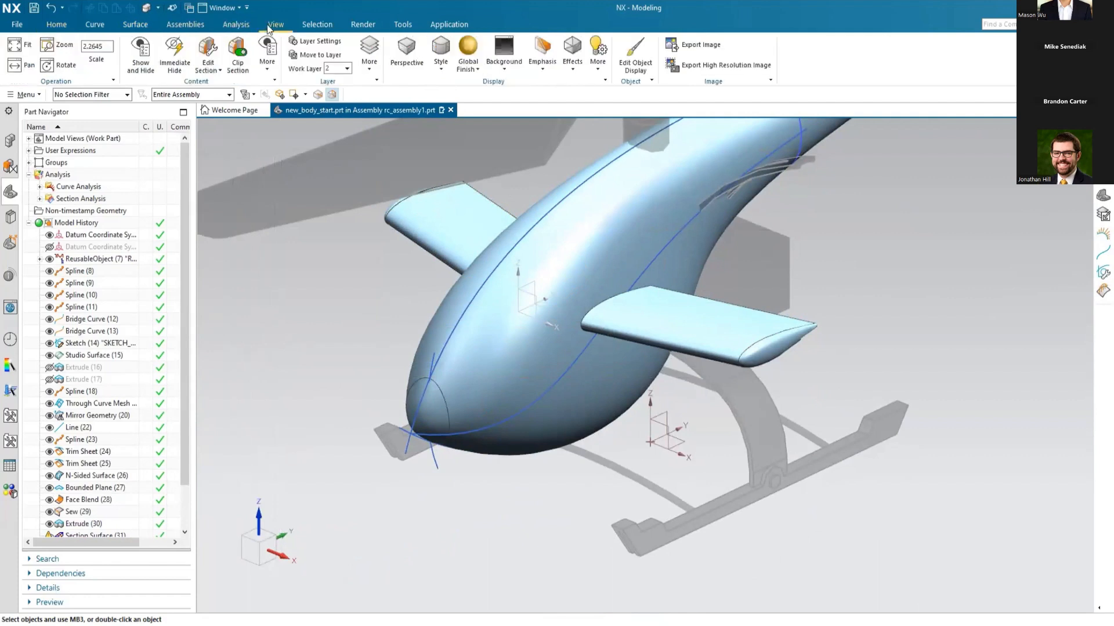
left_click(140, 55)
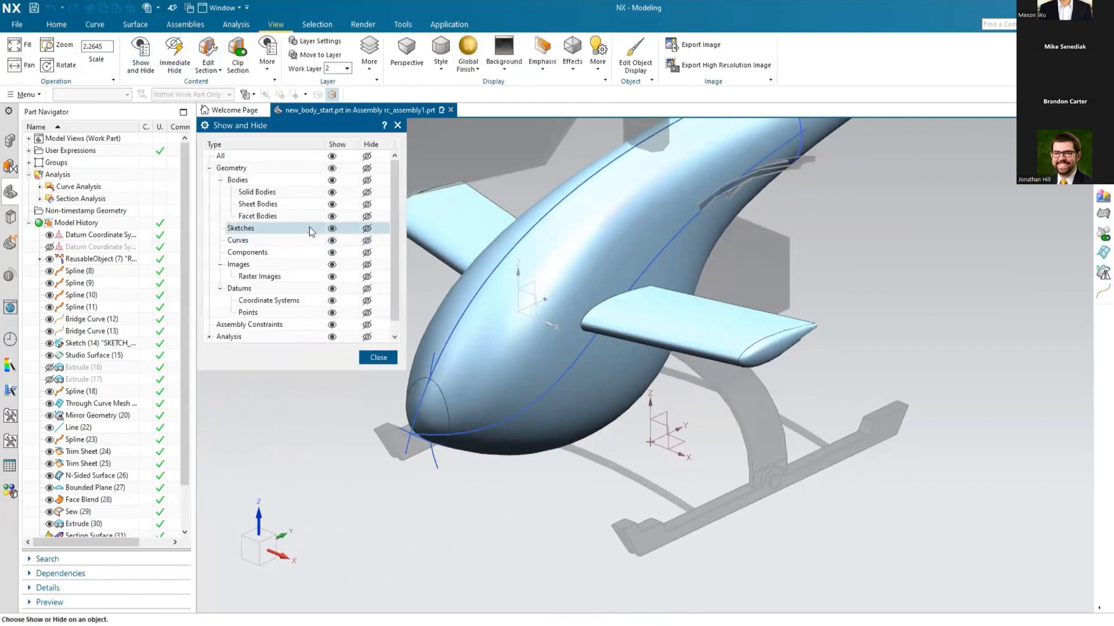
left_click(367, 241)
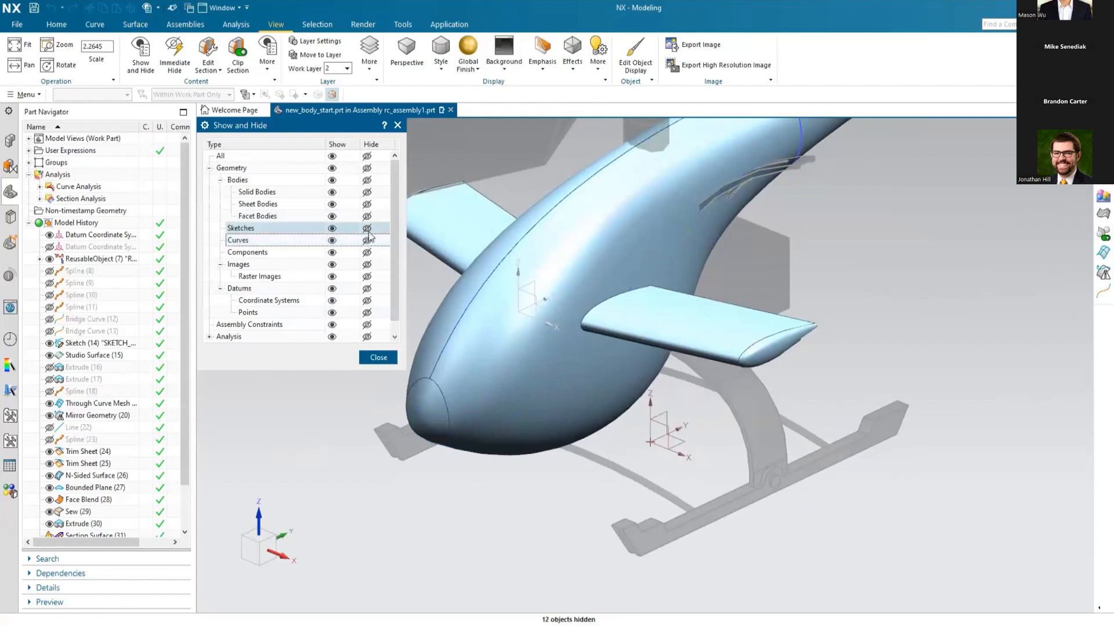
left_click(367, 230)
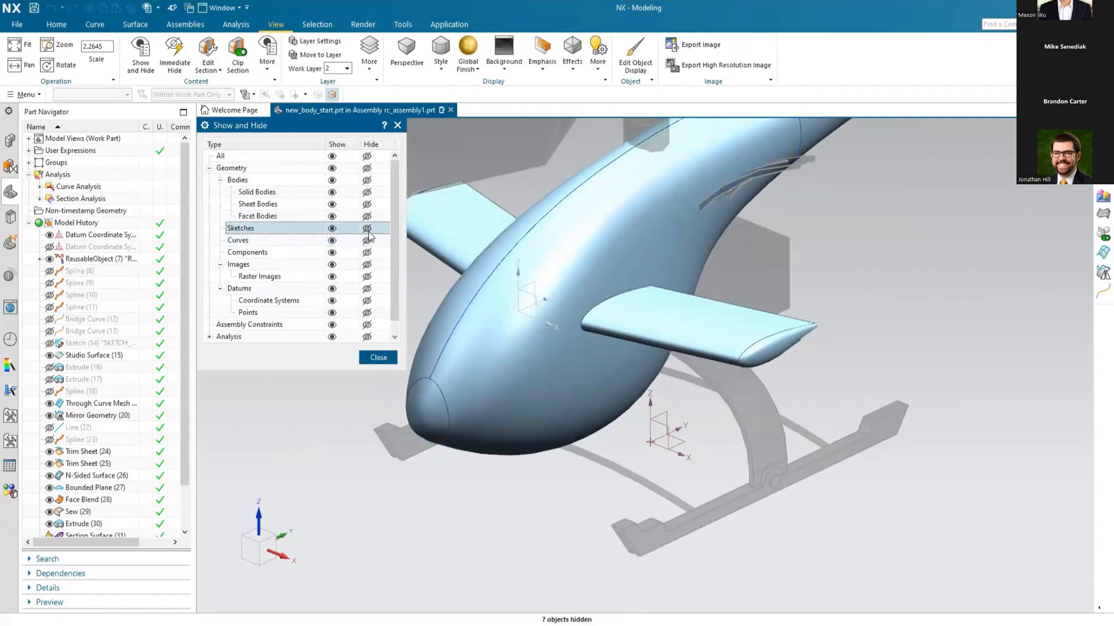
left_click(372, 357)
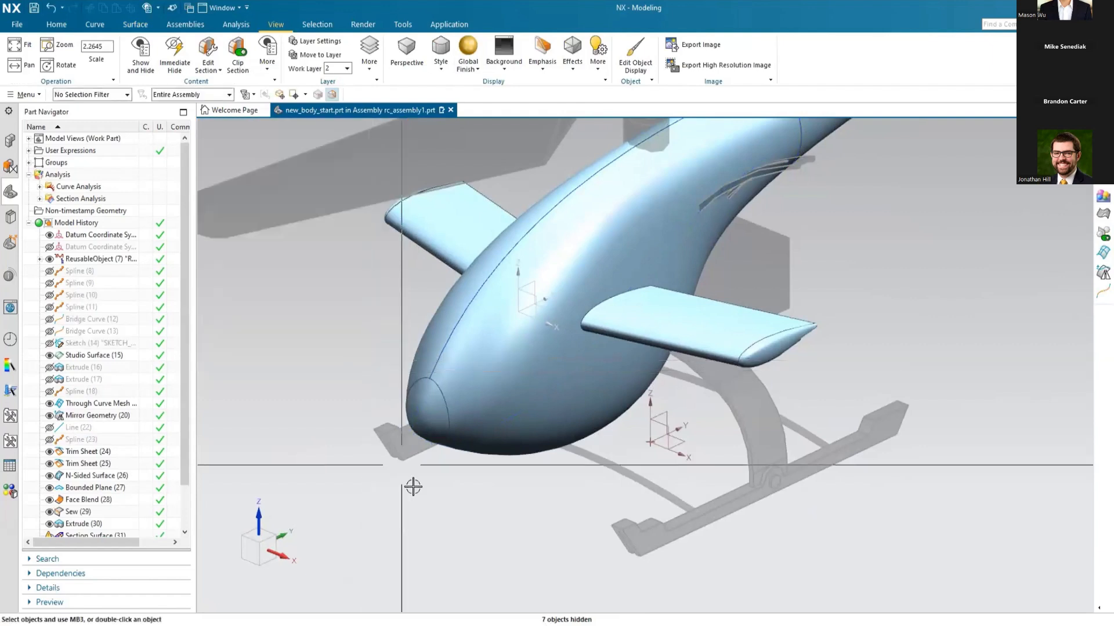
Step: Start a G1 (Tangent) circular Edge Blend of 1 mm radius on the edges where the wing meets the fuselage
scroll(499, 552, "down", 2)
scroll(571, 390, "up", 5)
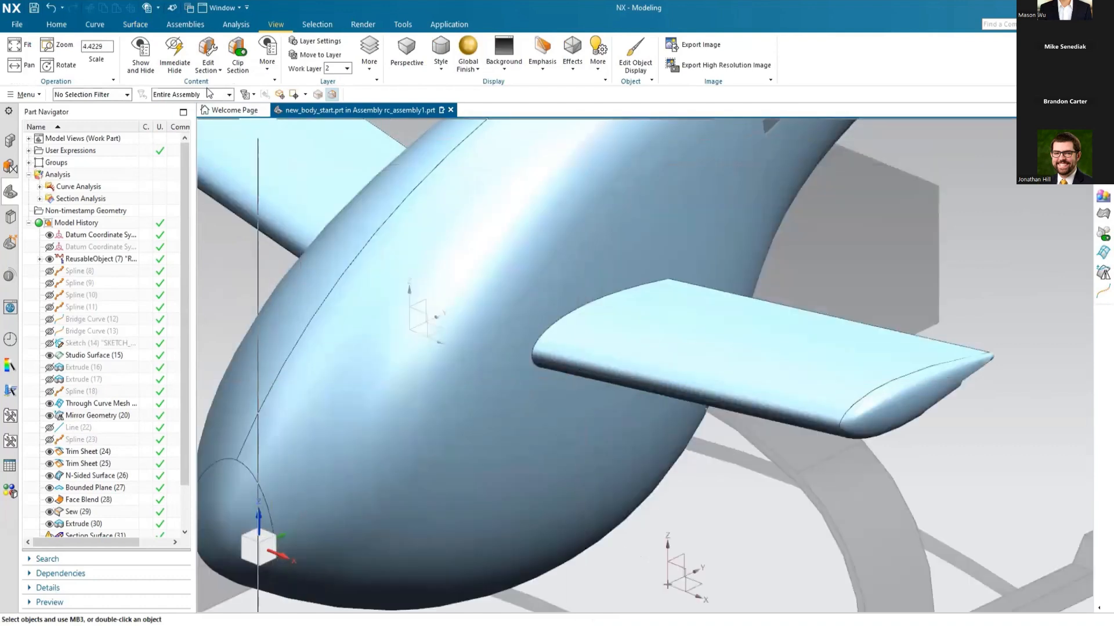
left_click(75, 27)
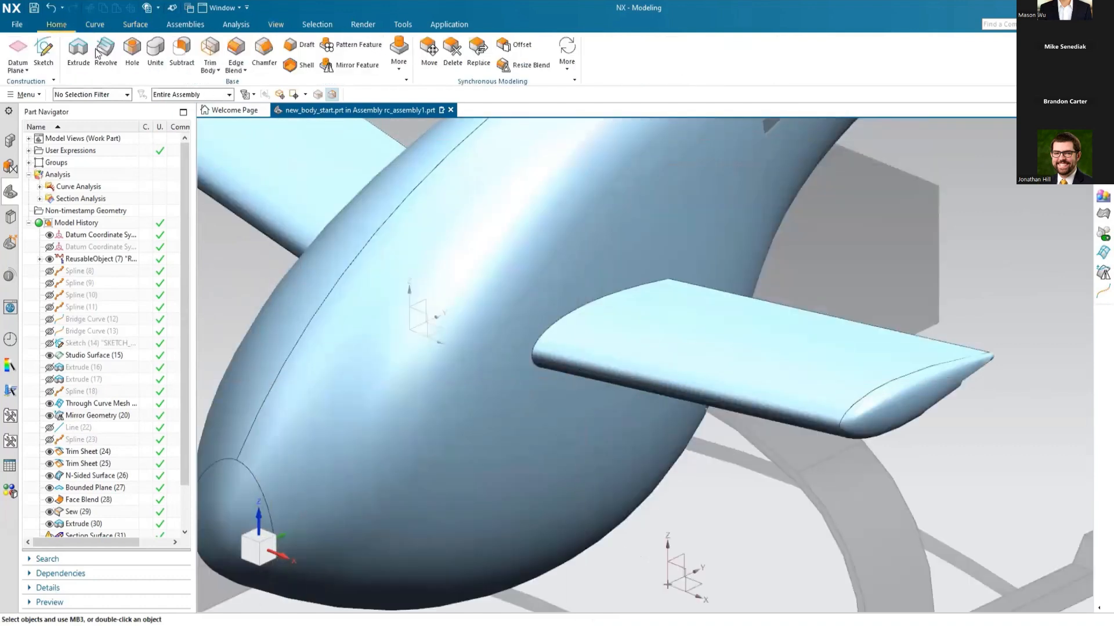
left_click(233, 49)
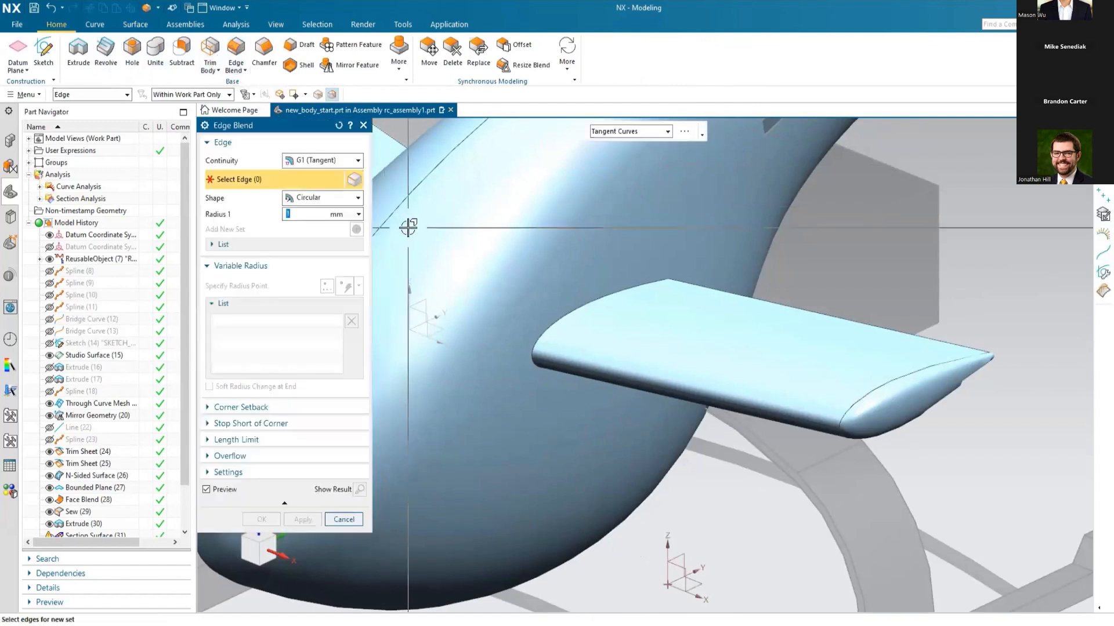
left_click(588, 302)
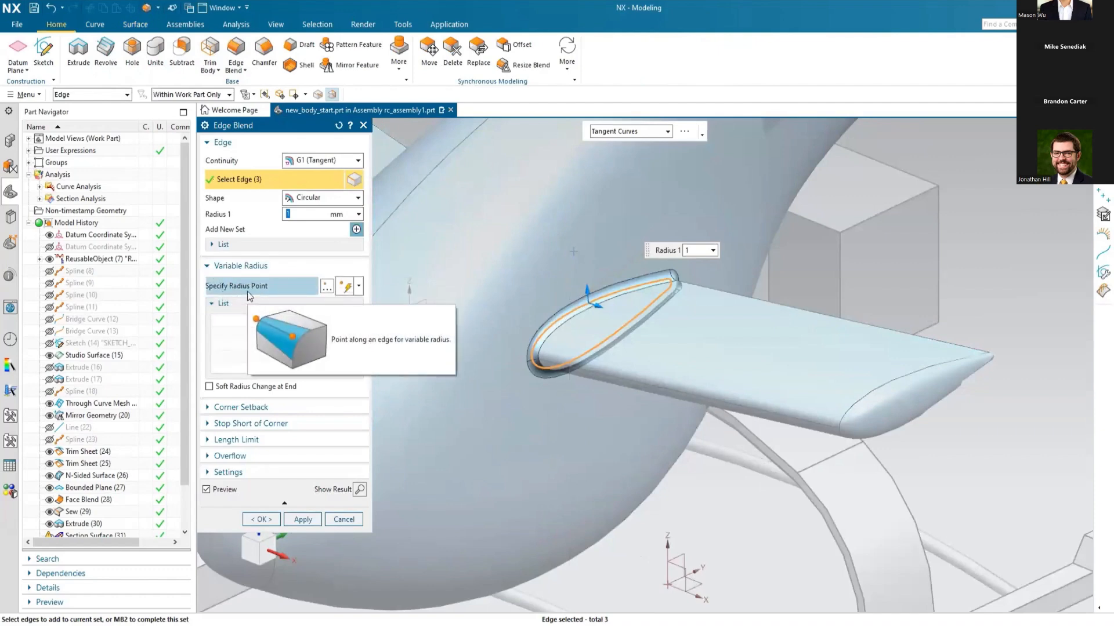
Step: Add a variable radius point of 1 mm at the leading edge of the wing root blend
scroll(532, 374, "up", 5)
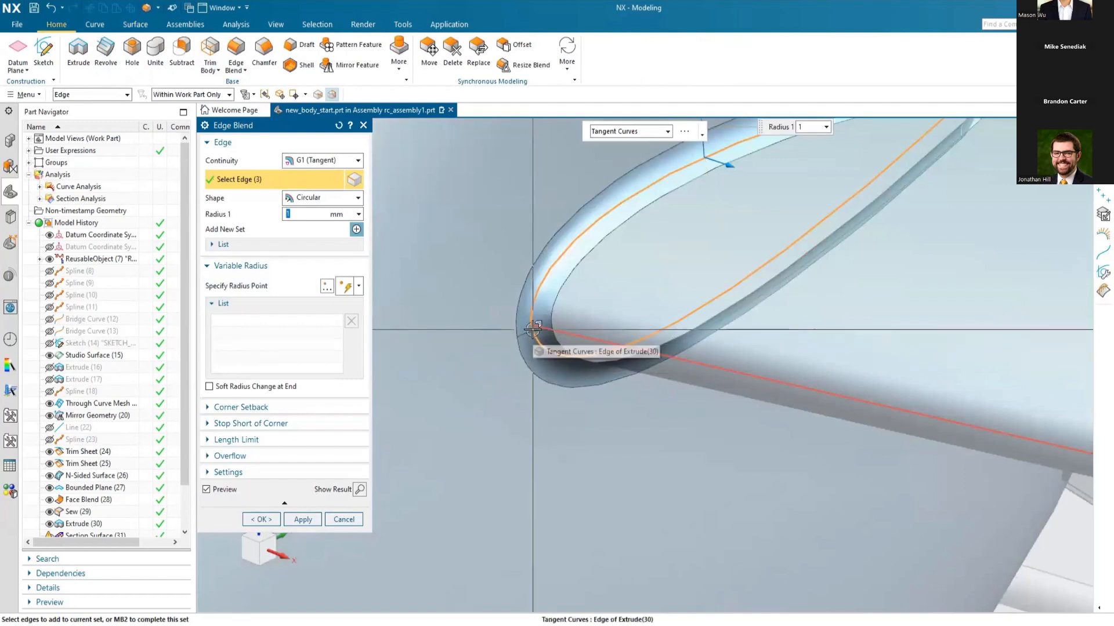
middle_click(532, 330)
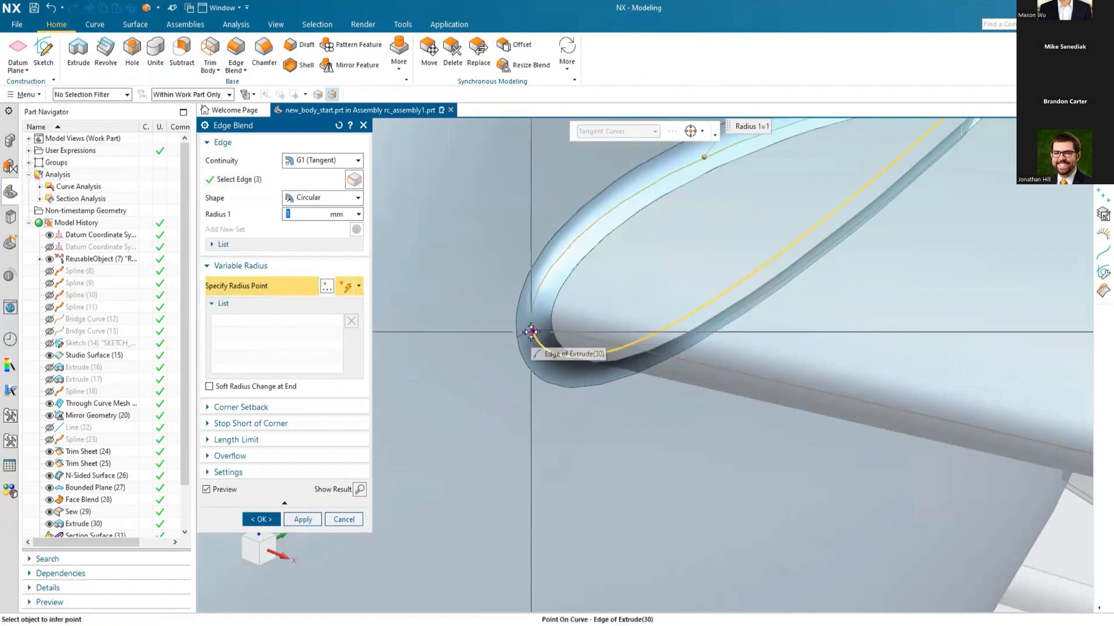
left_click(532, 331)
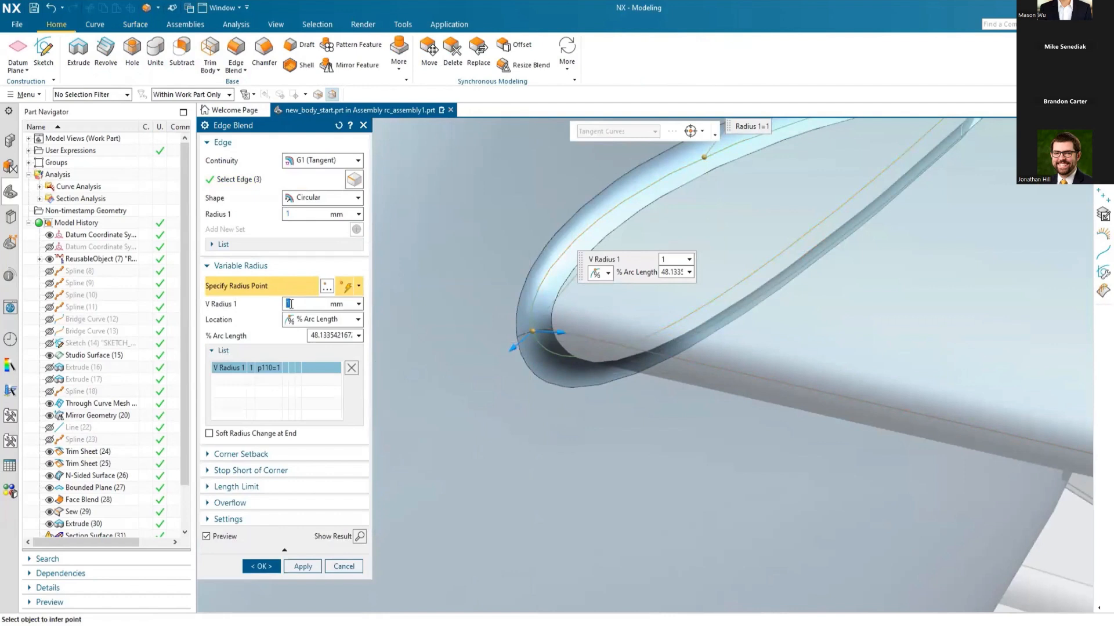
Step: Add a second variable radius point on the upper root edge at 75% arc length with a radius of 1.5 mm
scroll(482, 394, "down", 2)
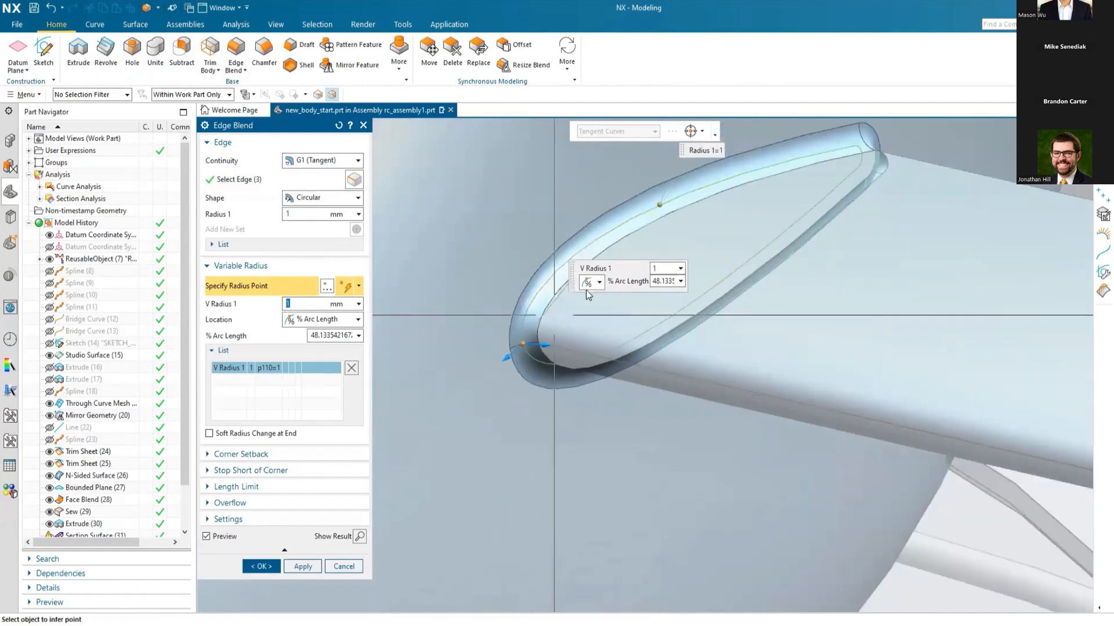
left_click(672, 199)
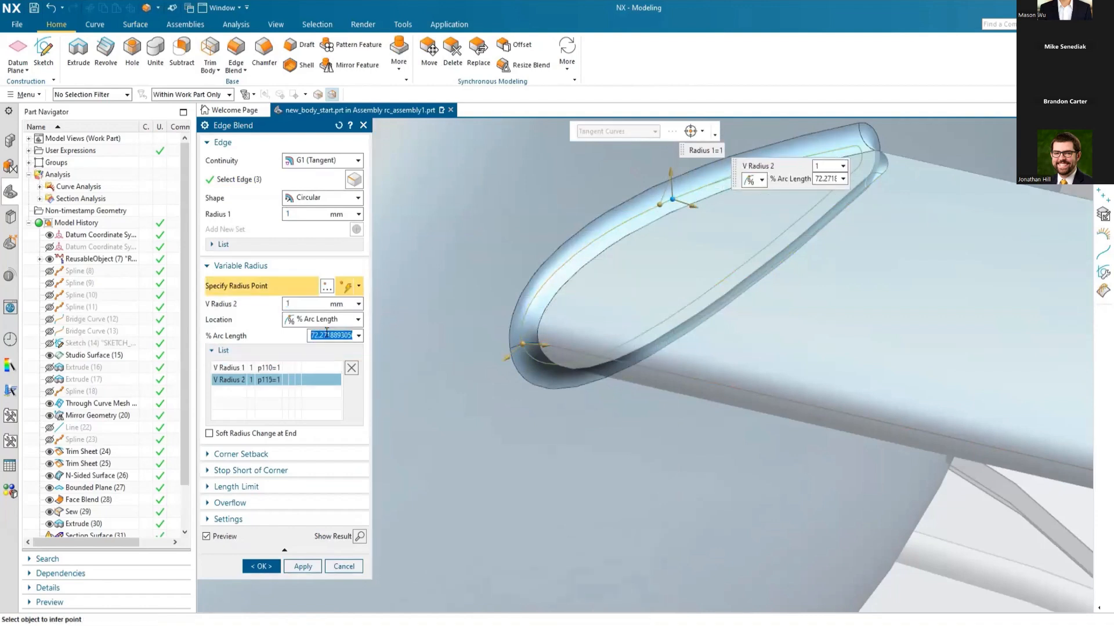
key("Tab")
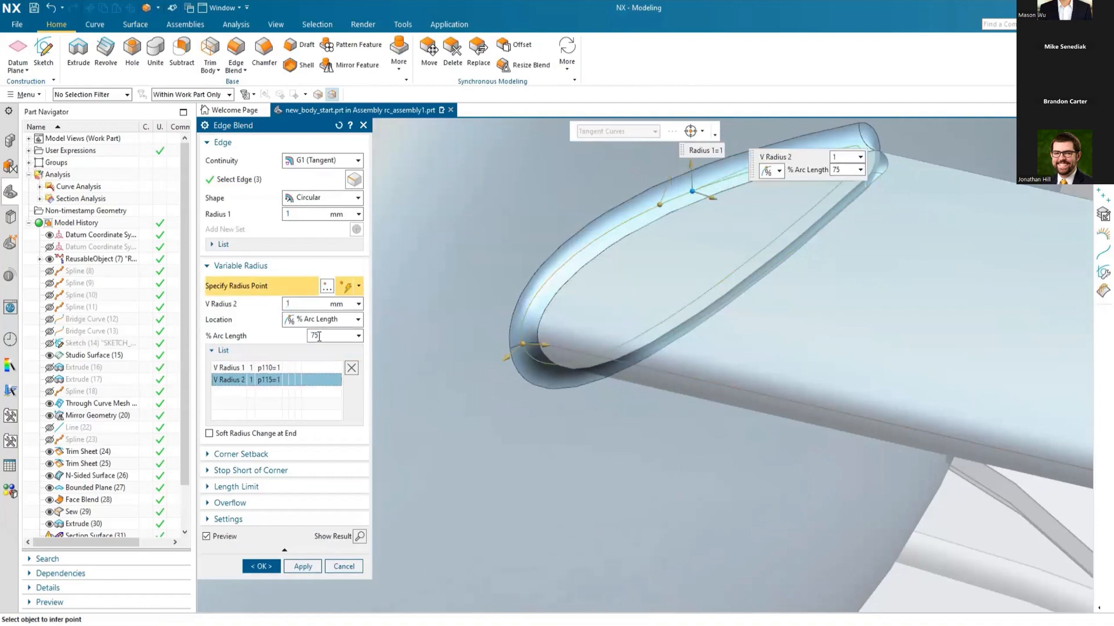
left_click(297, 304)
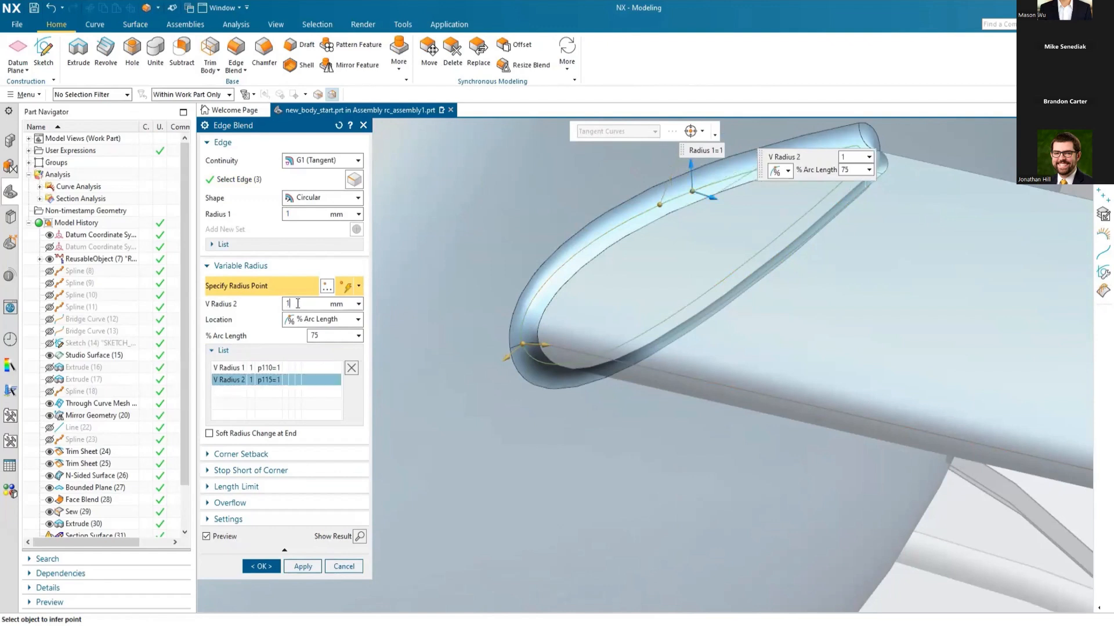
key("Tab")
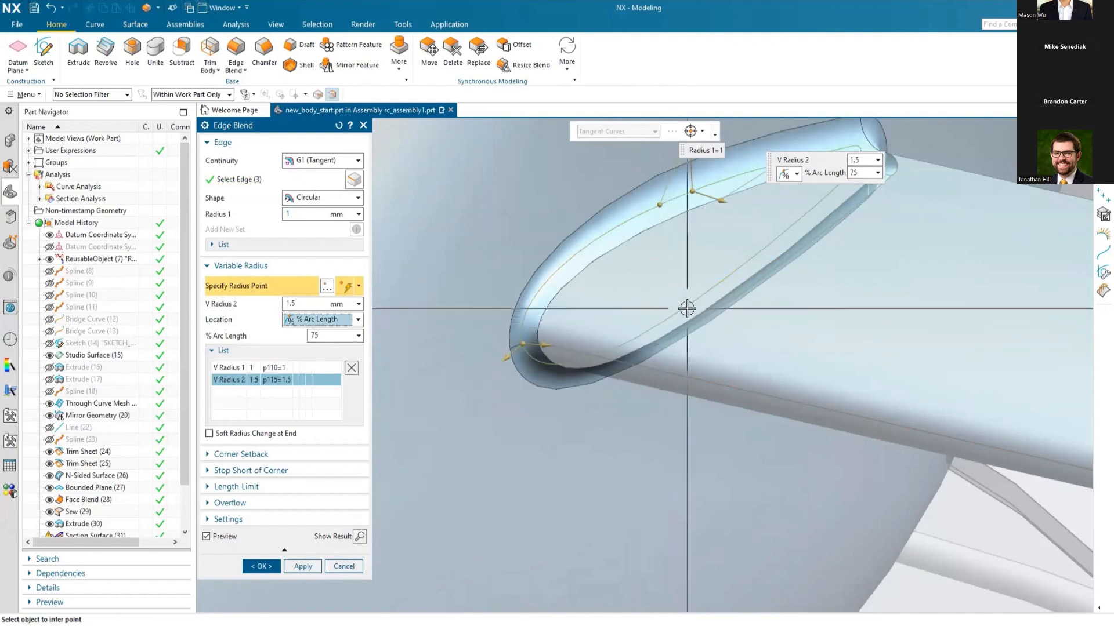
Step: Add a third variable radius point on the lower root edge at 25% arc length with a radius of 1 mm
left_click(687, 308)
left_click(322, 335)
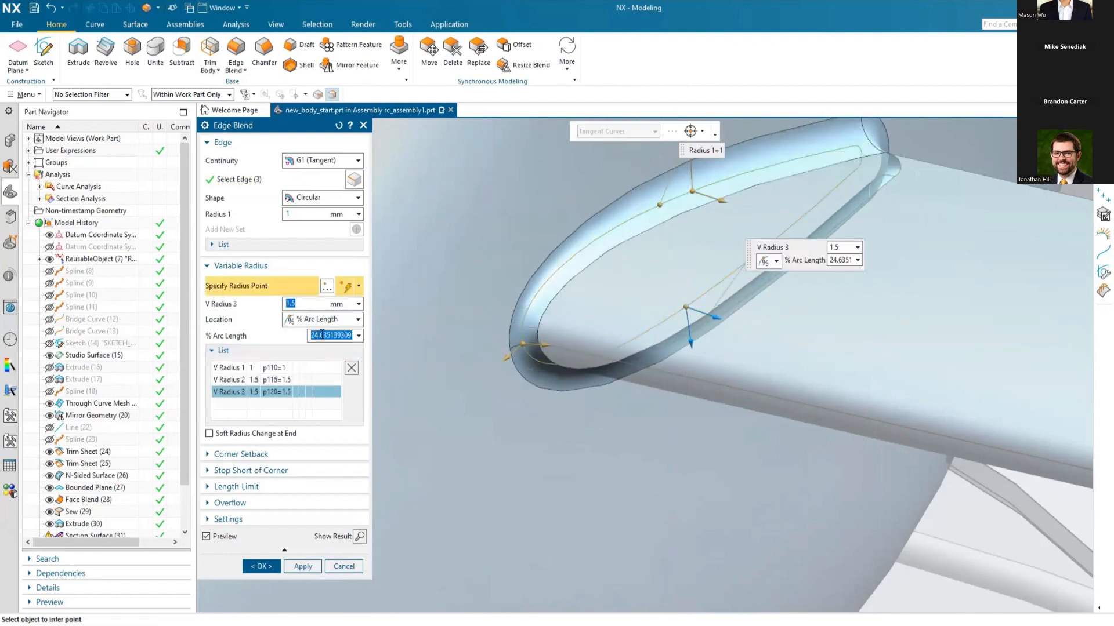
type("25")
key("Return")
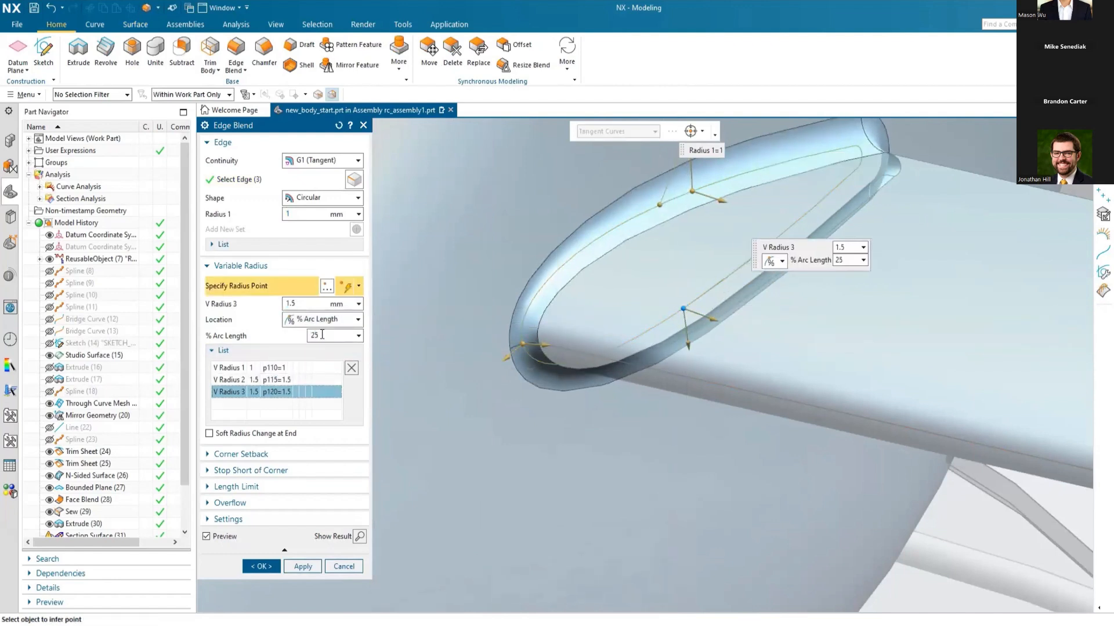
left_click(358, 320)
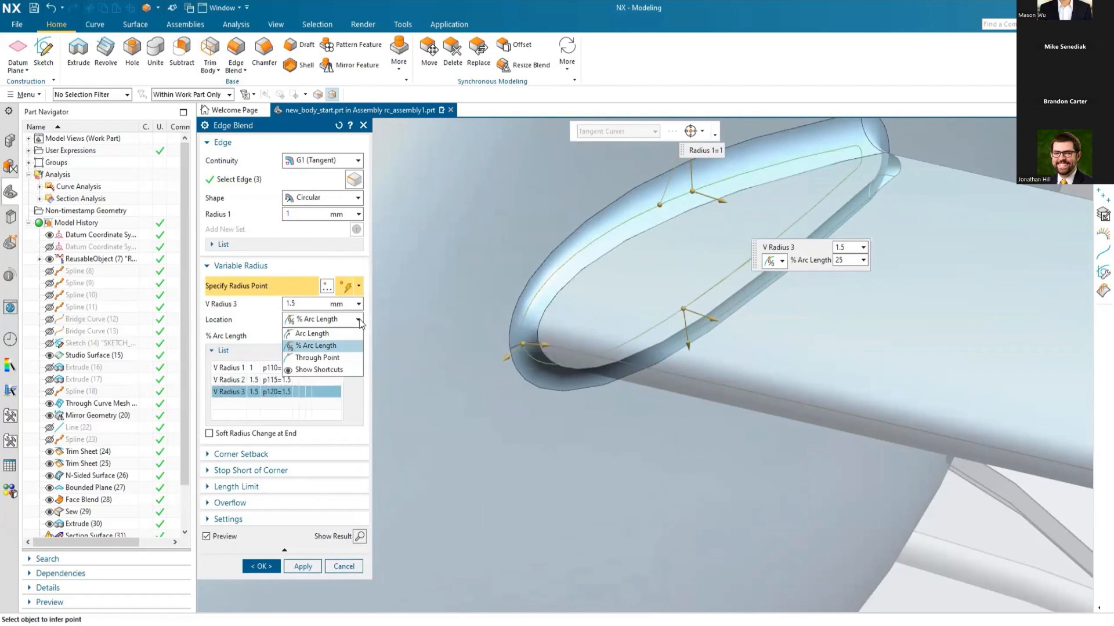
left_click(359, 321)
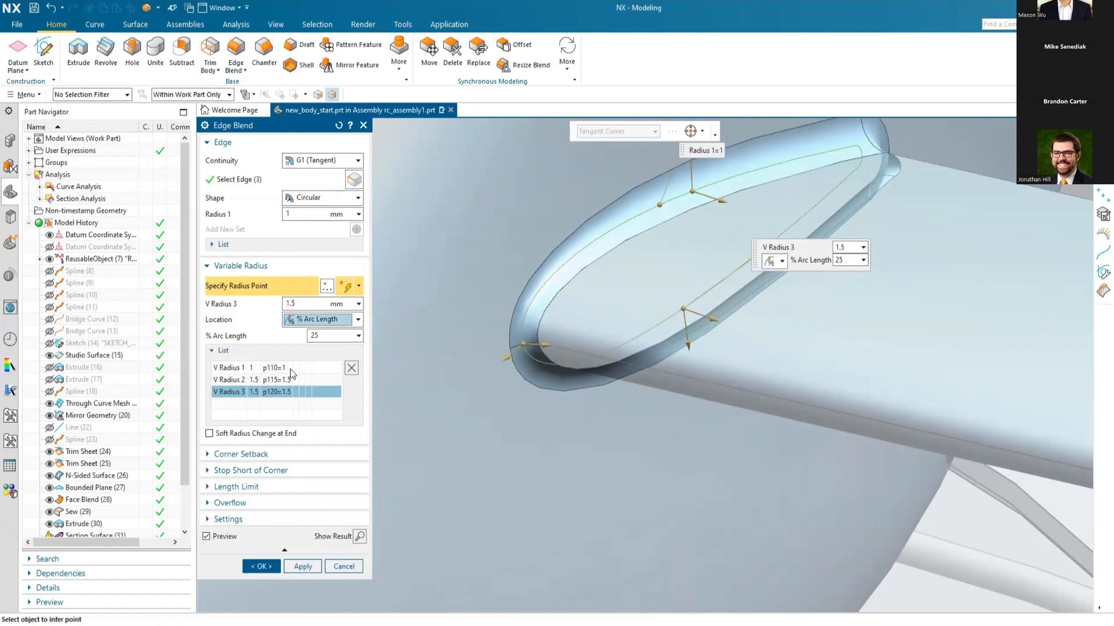
left_click(299, 303)
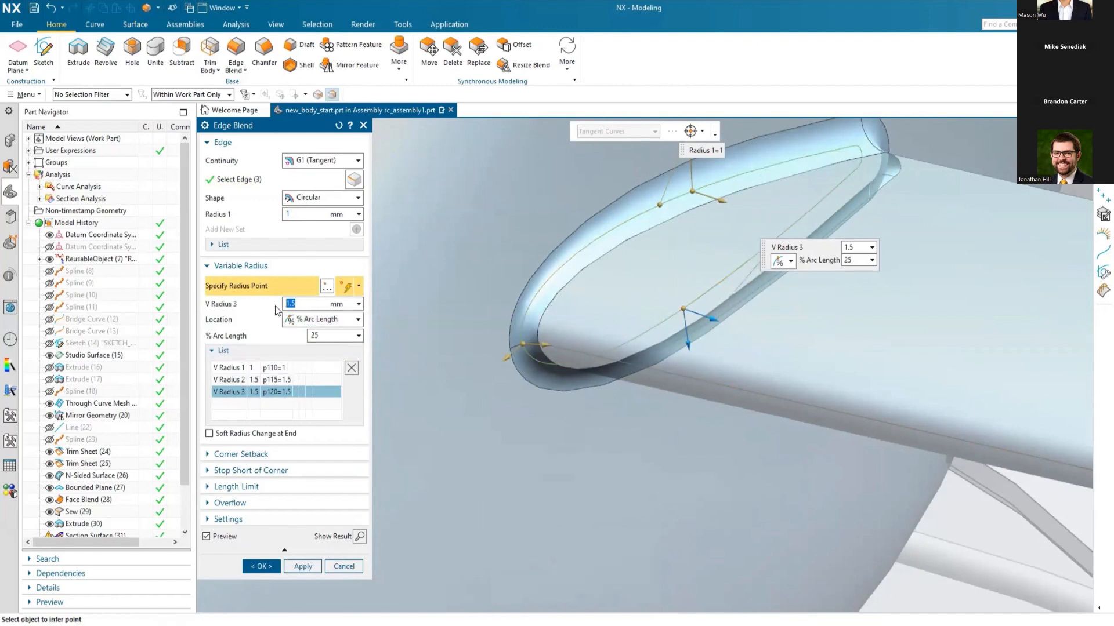
key("Tab")
Step: Add a fourth variable radius point at the wing root's trailing edge with a radius of 0.1 mm
middle_click_drag(550, 378, 629, 360)
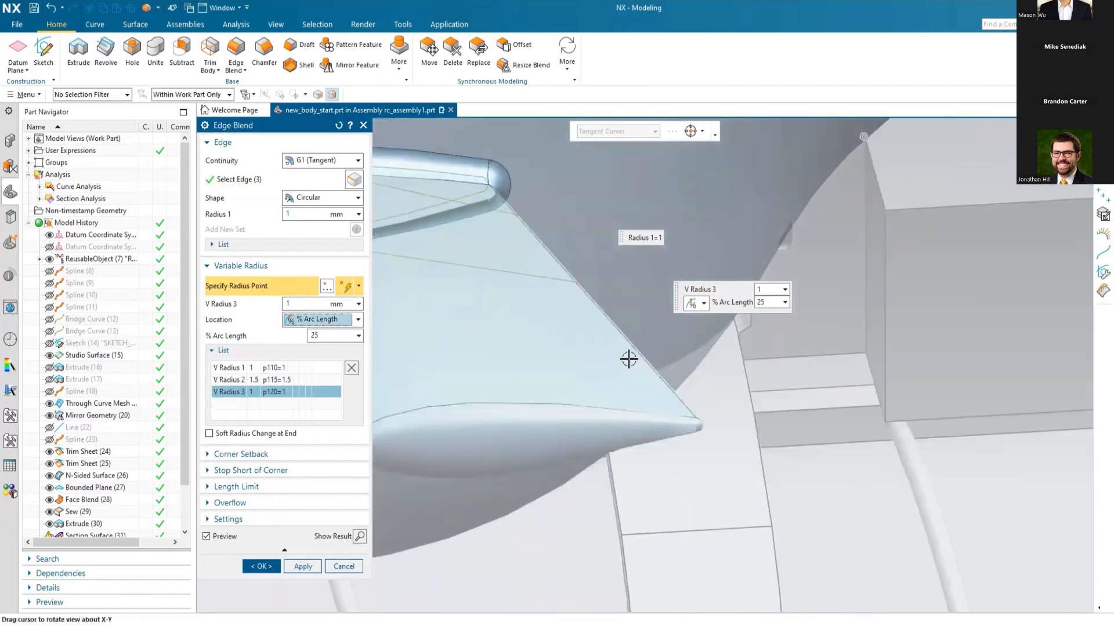
scroll(524, 191, "up", 6)
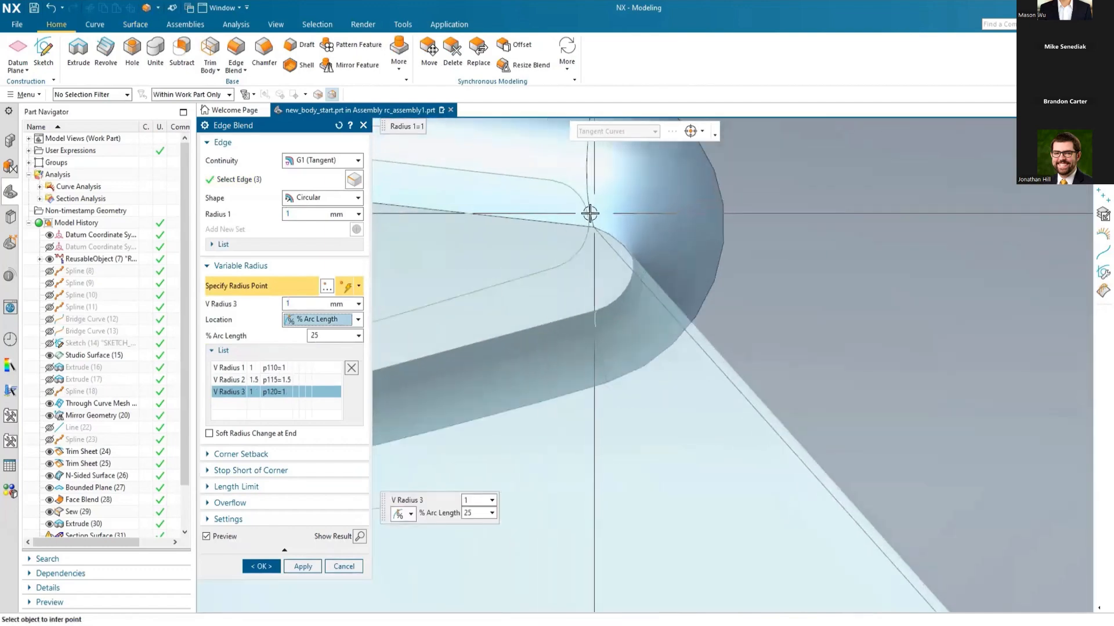
left_click(587, 213)
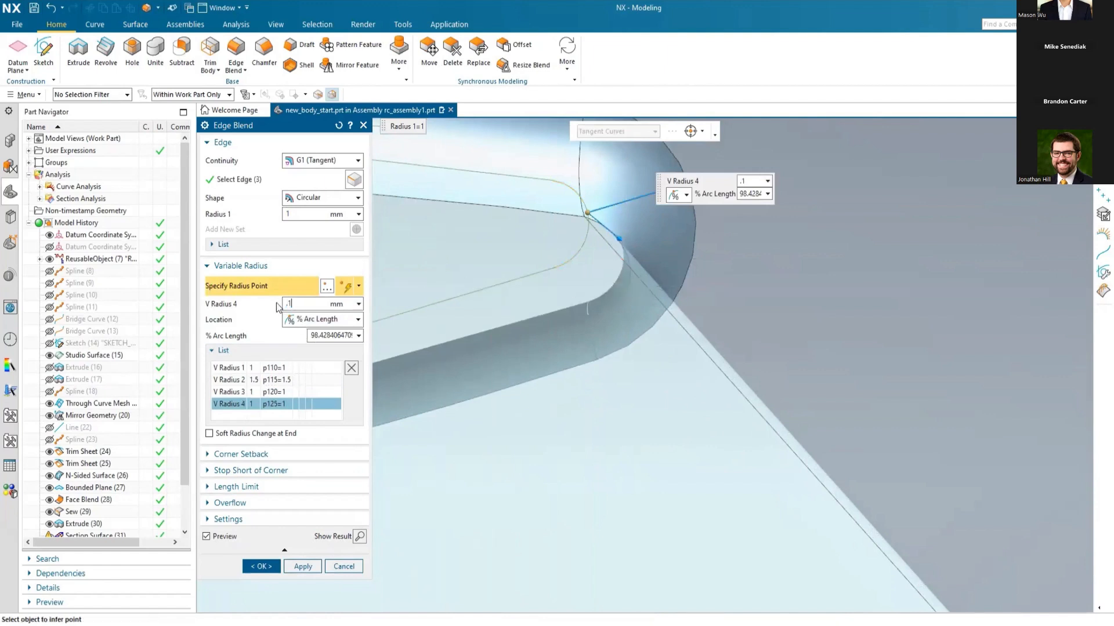
key("Tab")
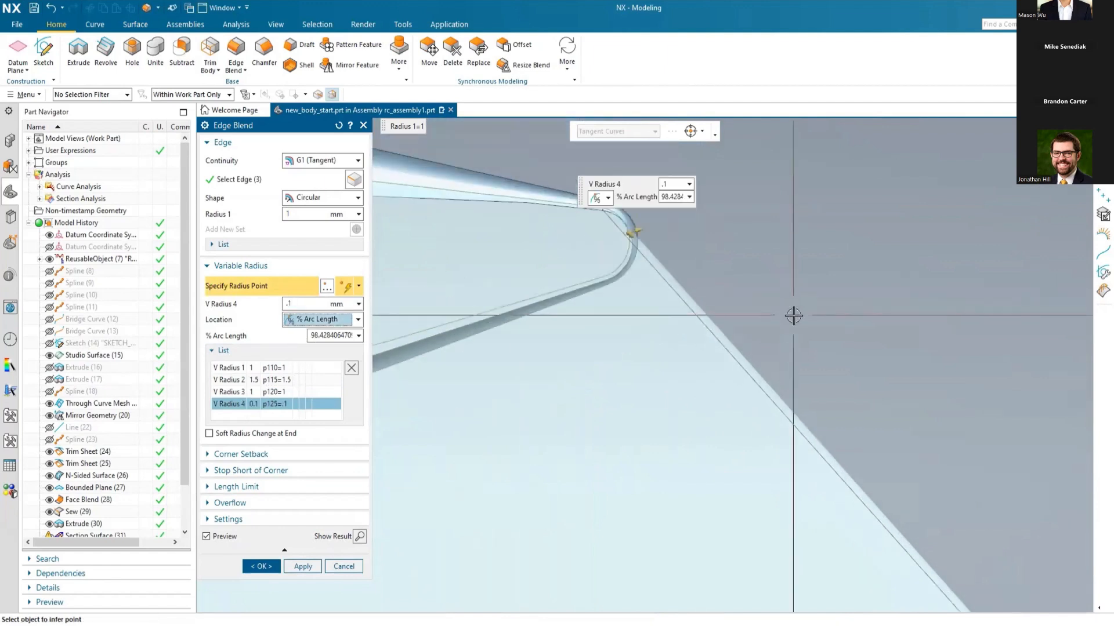
scroll(833, 296, "up", 3)
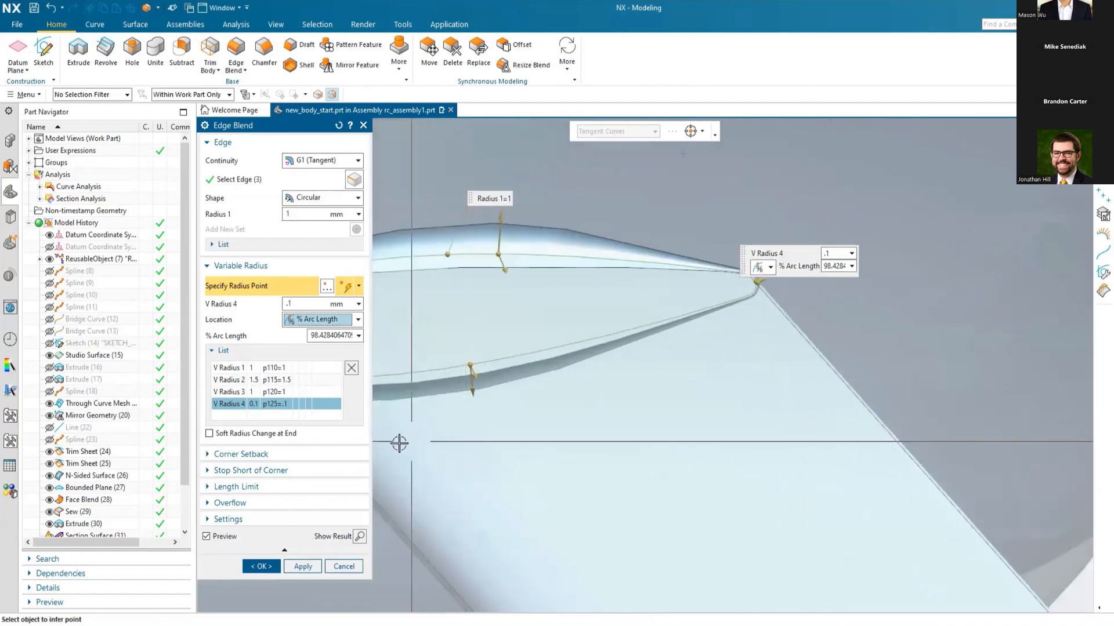
Step: Create the variable radius edge blend around the wing root with the four defined radius points
left_click(261, 567)
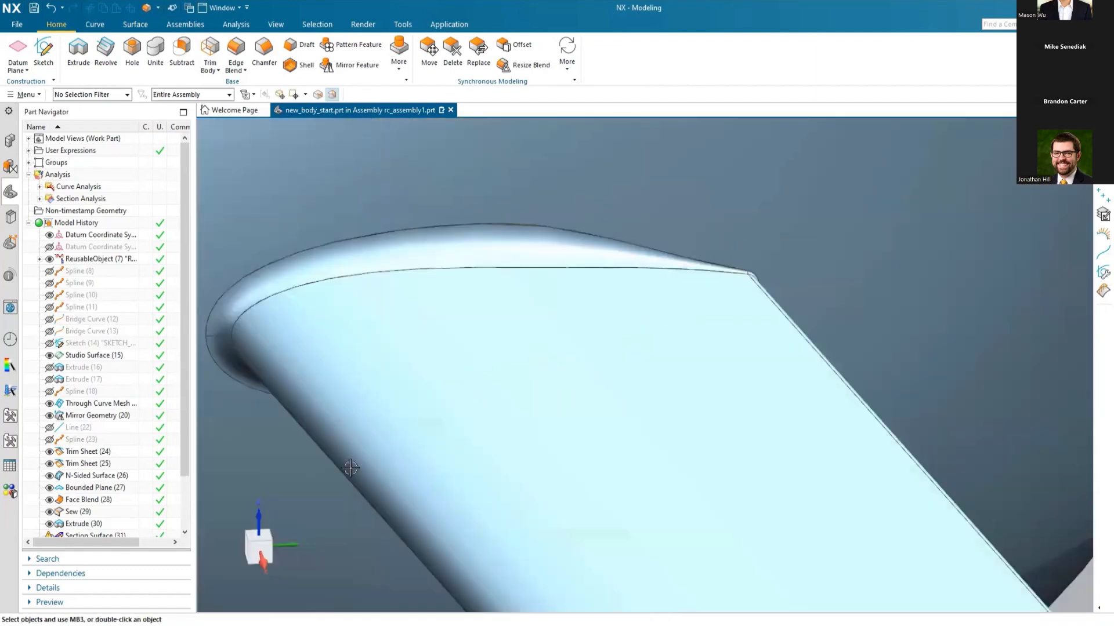
scroll(704, 314, "up", 5)
middle_click_drag(551, 372, 502, 408)
scroll(492, 410, "up", 1)
scroll(690, 479, "up", 1)
scroll(691, 479, "up", 1)
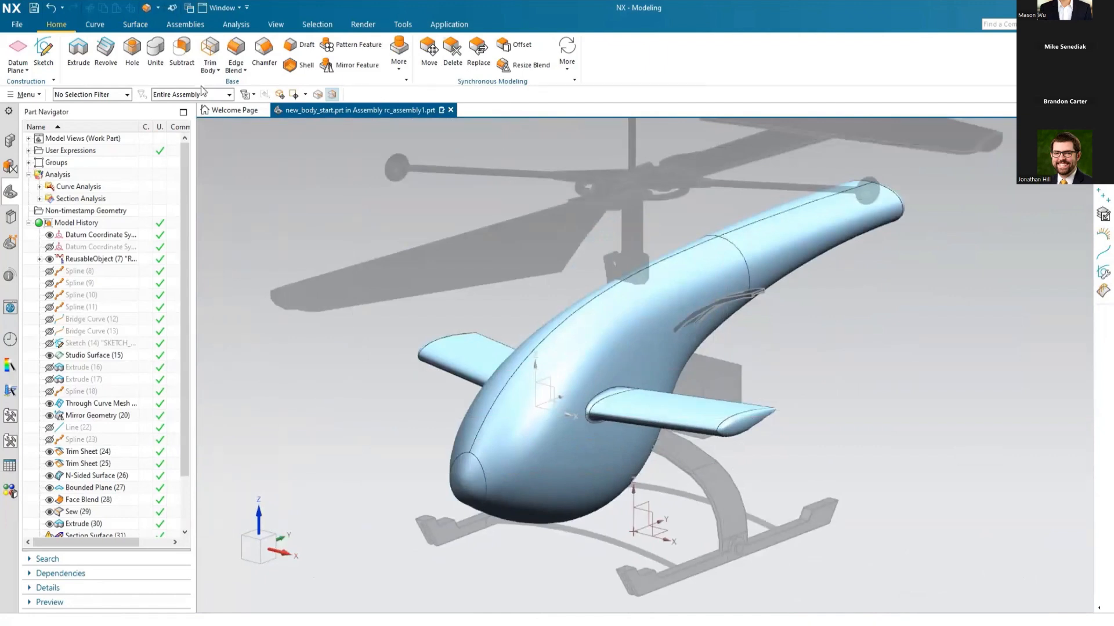
Step: Show all curves of the helicopter body
left_click(276, 26)
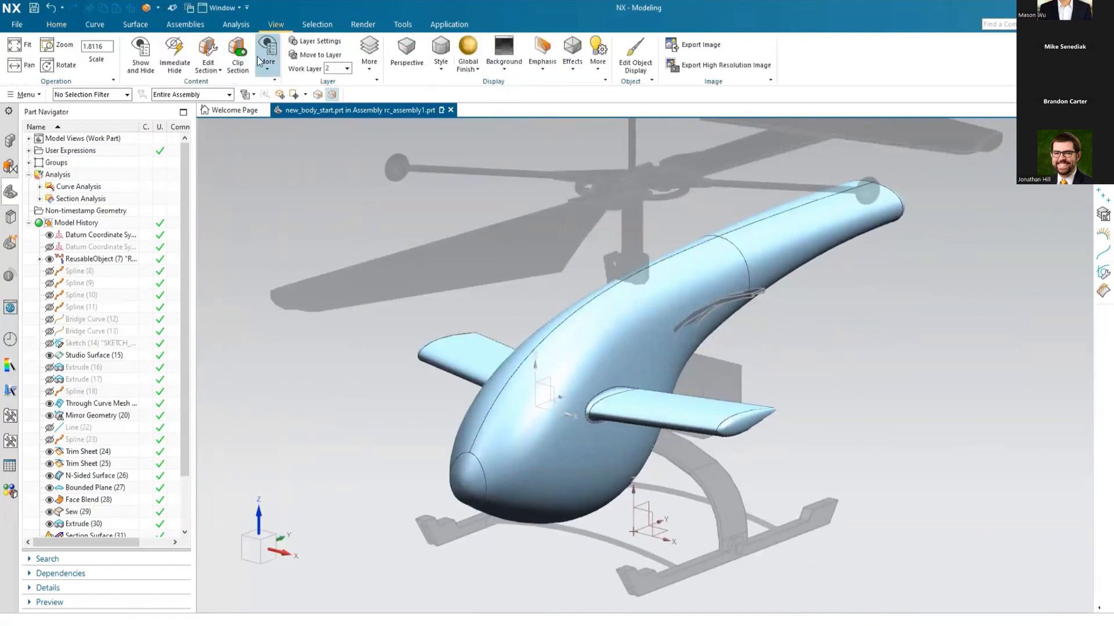
left_click(141, 58)
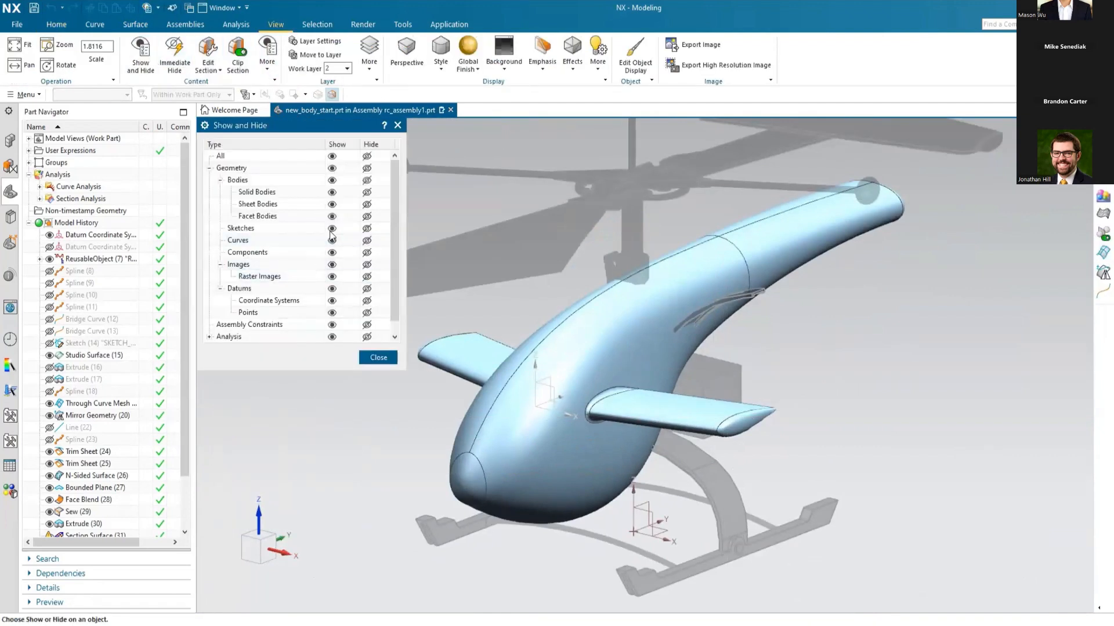
left_click(331, 240)
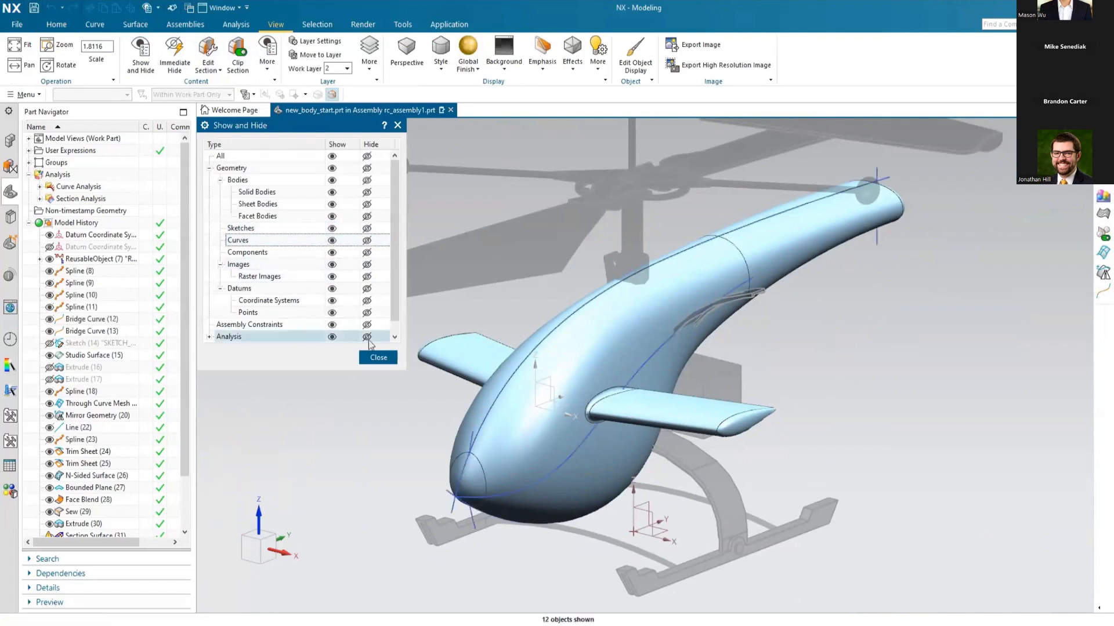
left_click(378, 357)
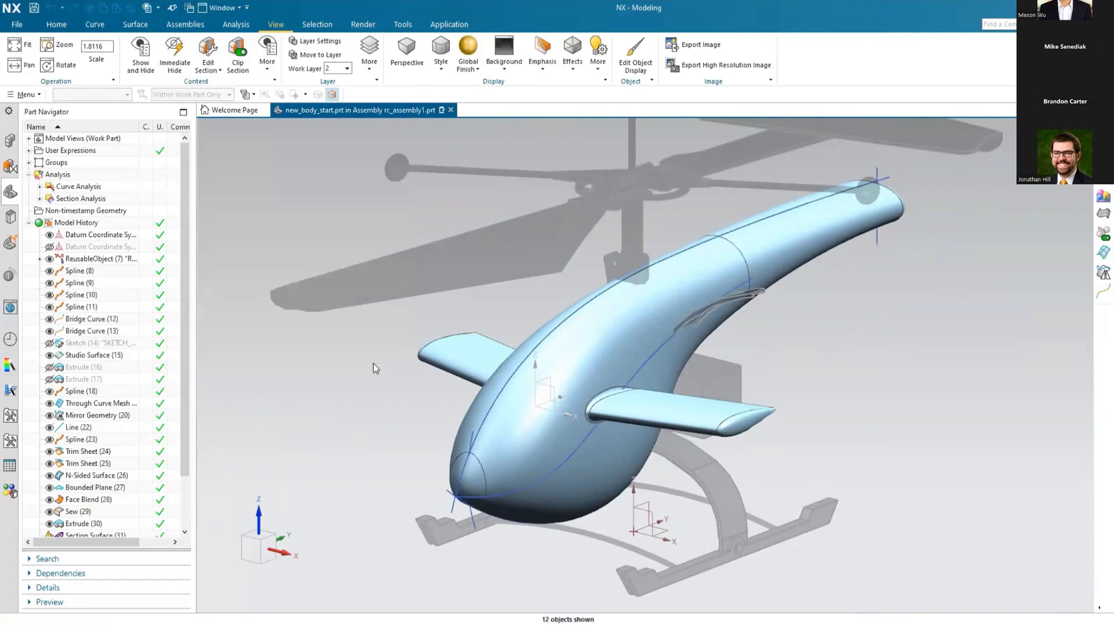
Step: Edit the fuselage's side spline: add a point between the nose and mid-body points, and move the mid-body point 5 mm outward along X
double_click(570, 457)
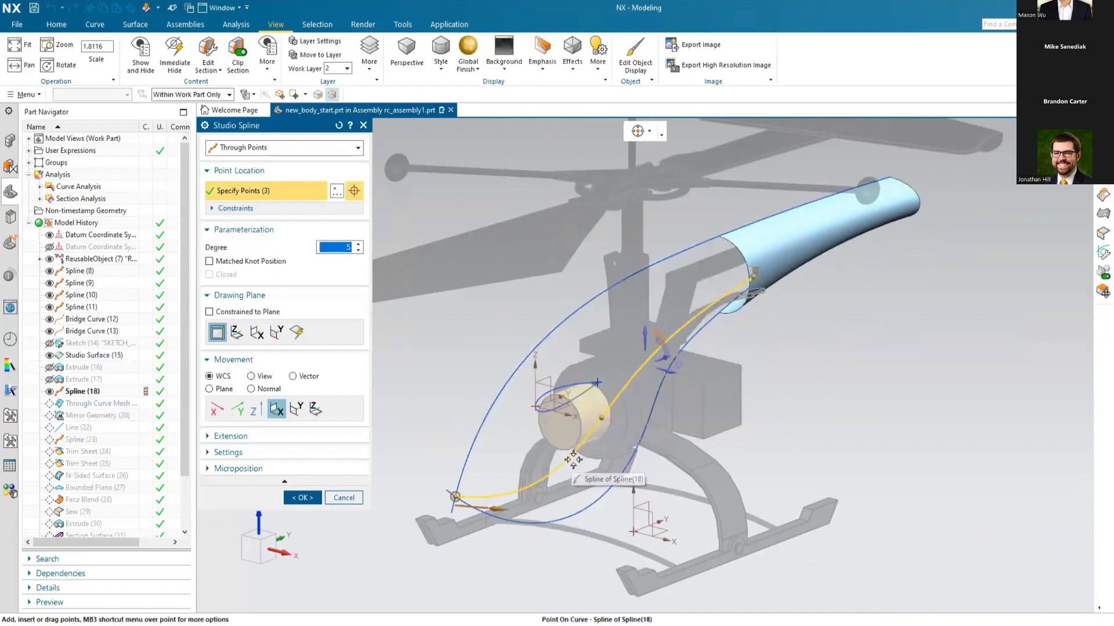
left_click(548, 477)
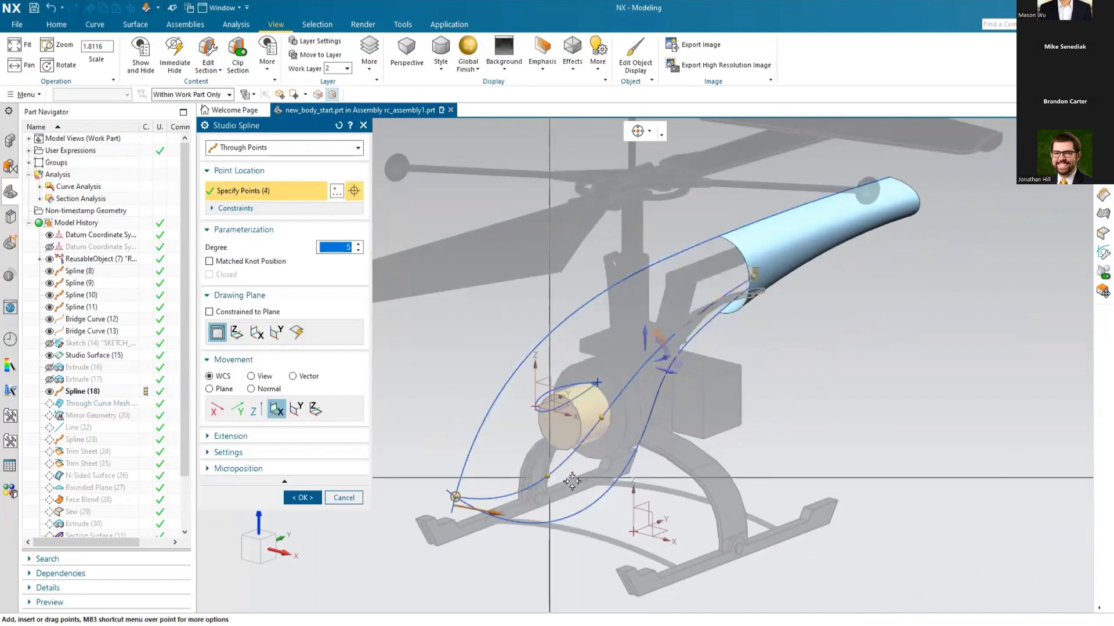
left_click(600, 418)
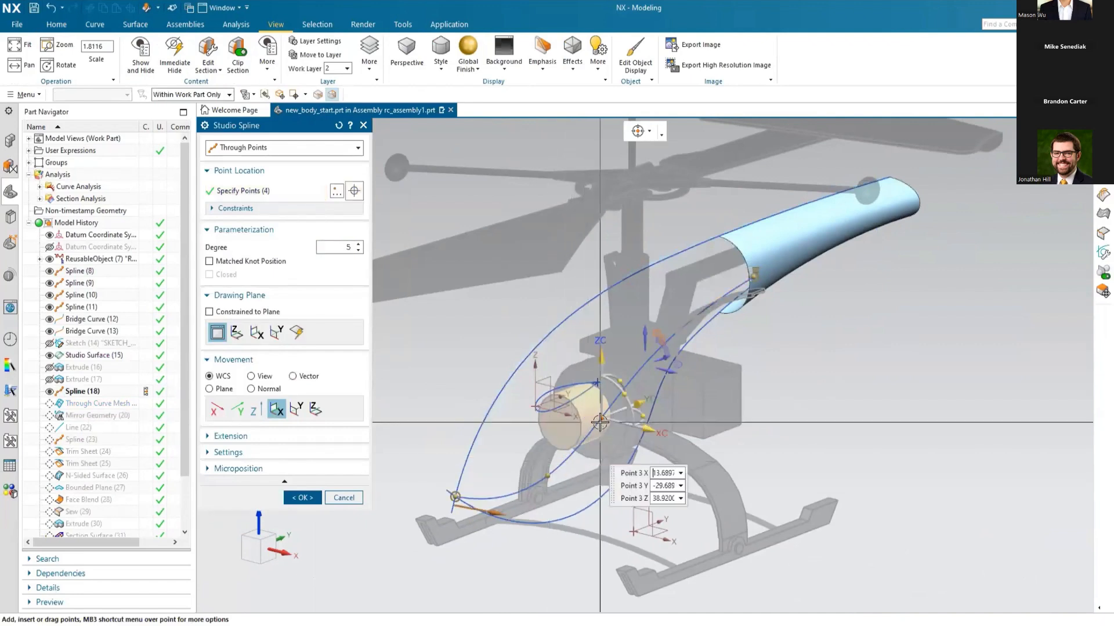
middle_click_drag(493, 499, 575, 488)
left_click_drag(734, 409, 758, 411)
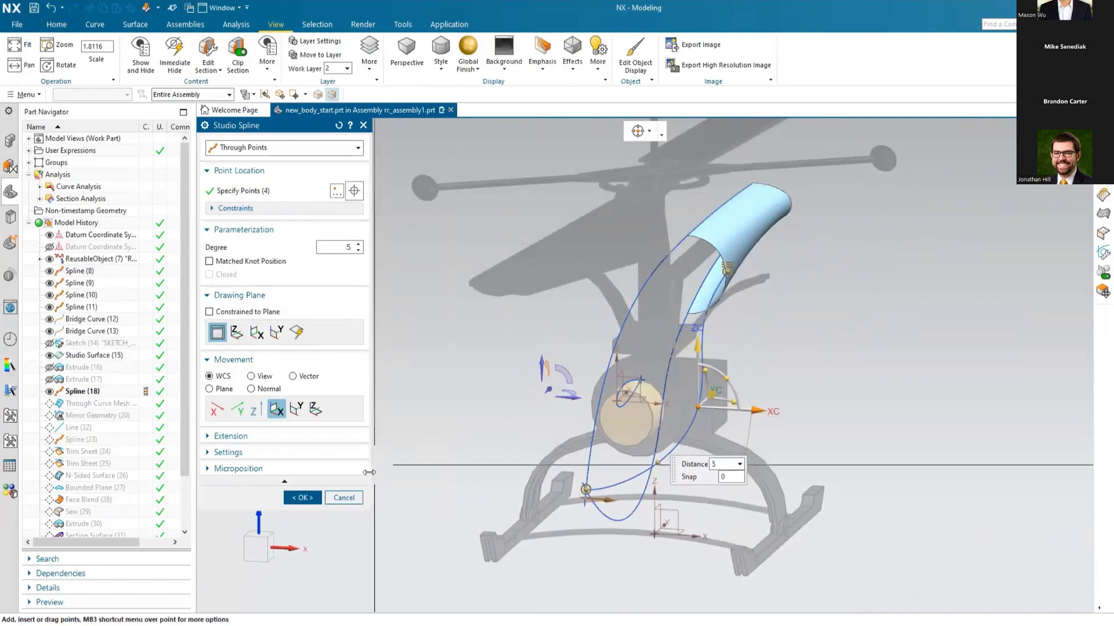
left_click(302, 498)
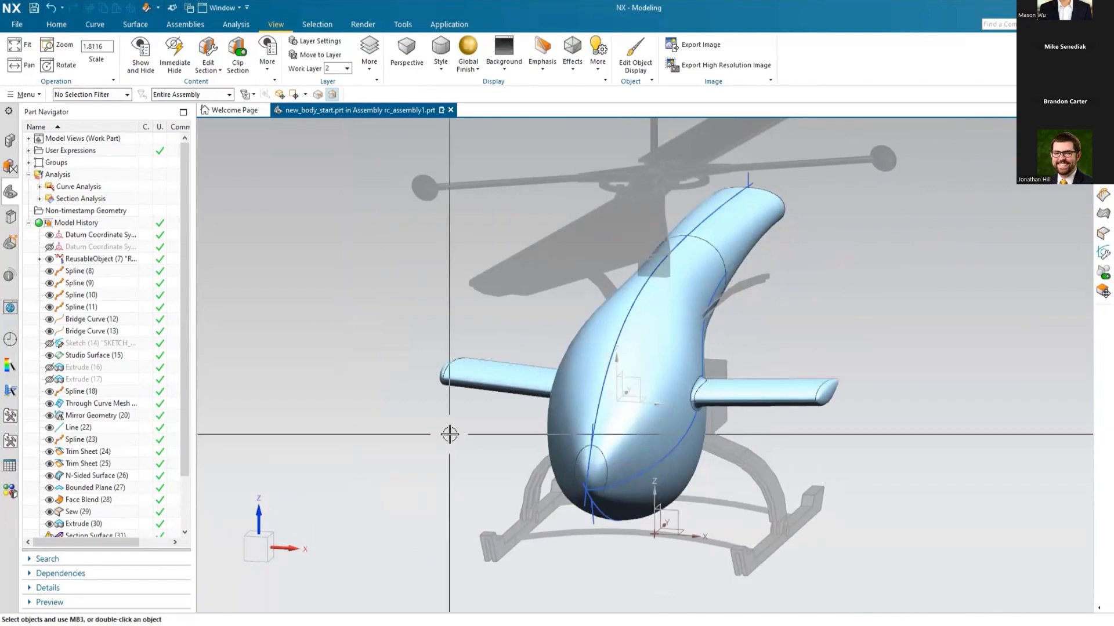
Step: Make rc_assembly1 the work part and display the complete helicopter in an isometric view
middle_click_drag(477, 418, 443, 418)
left_click(12, 141)
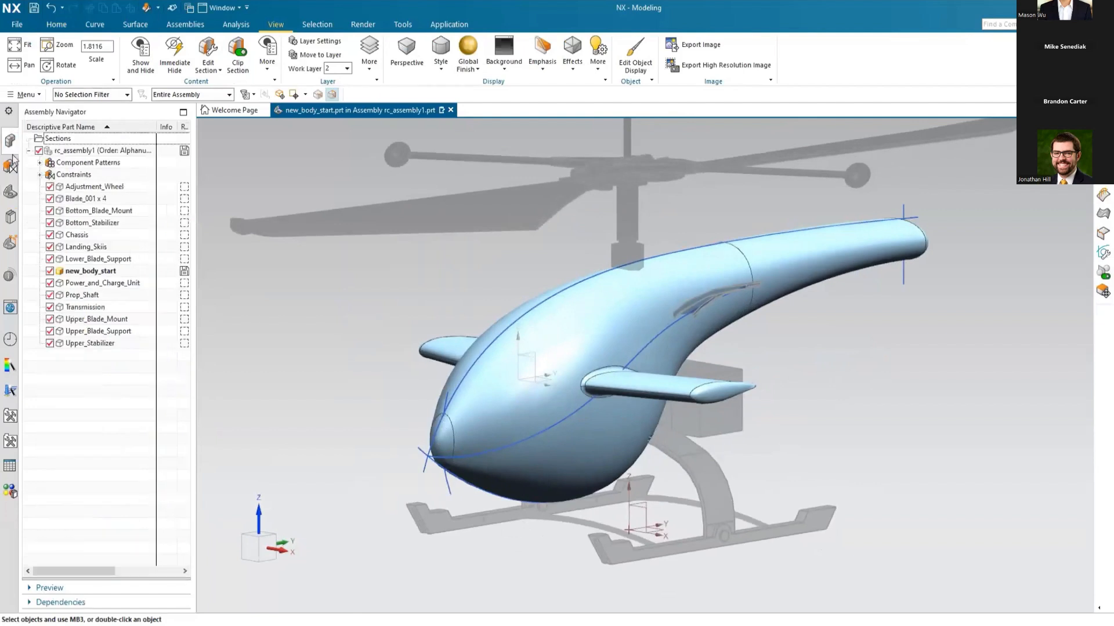
double_click(66, 154)
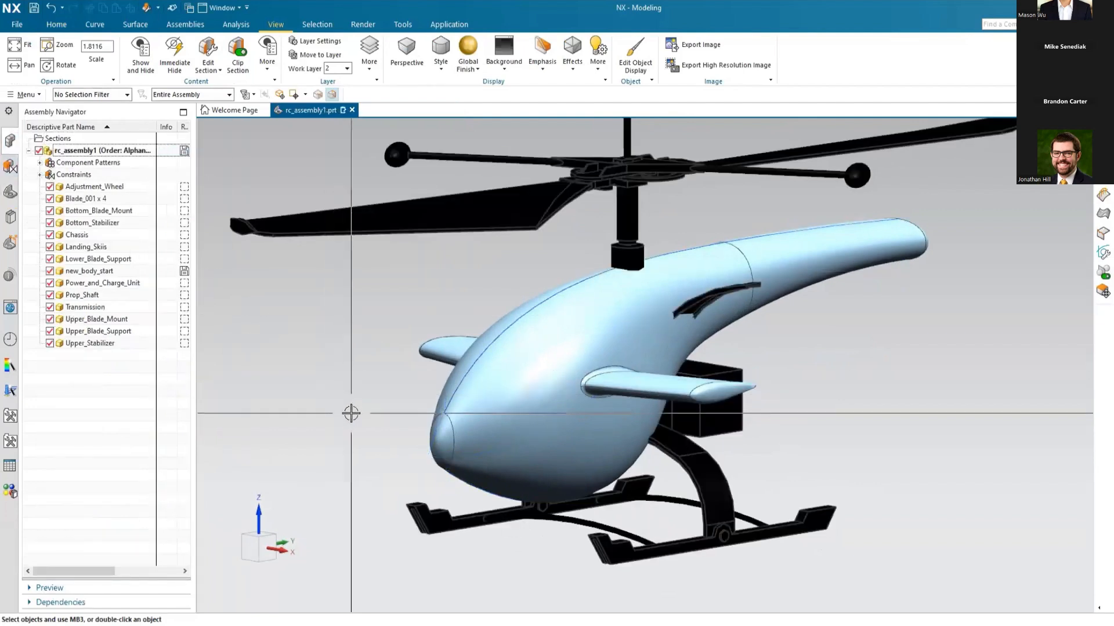
key("End")
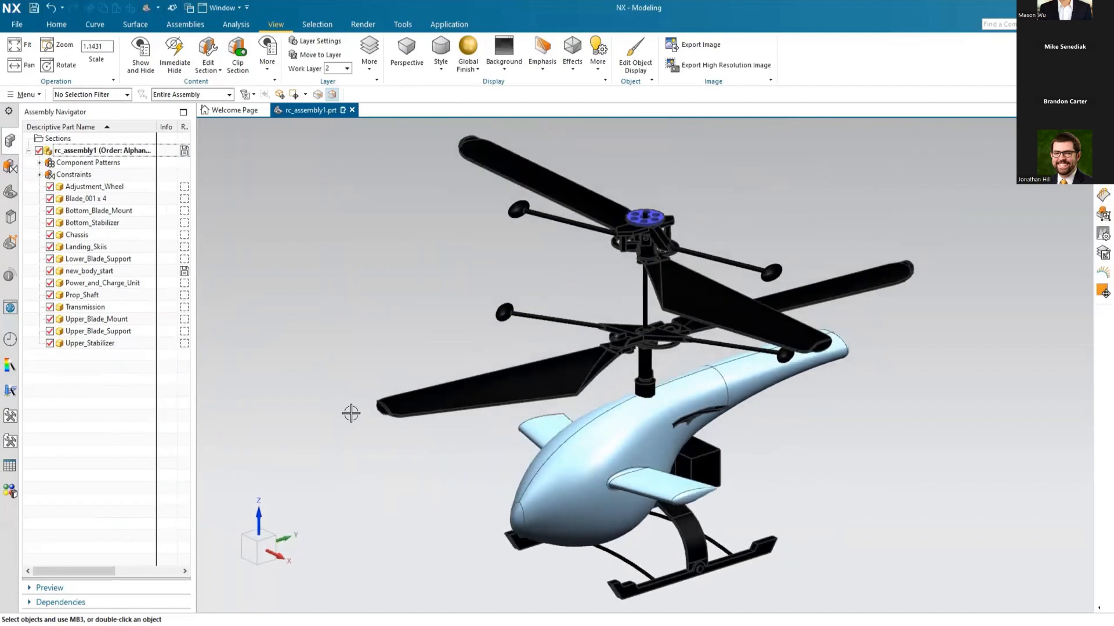
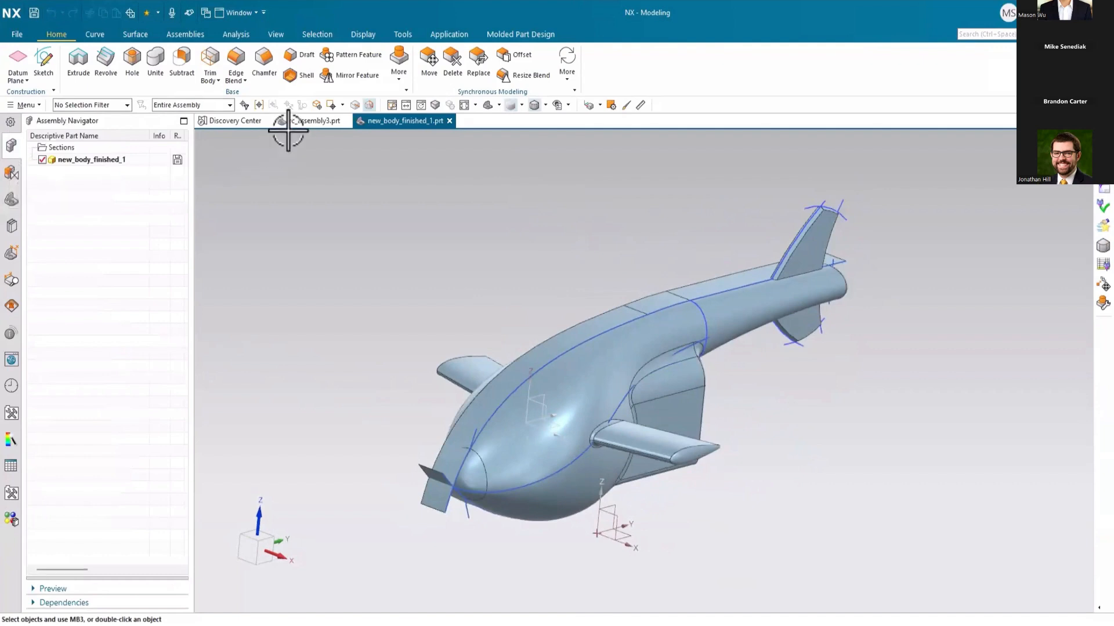
Step: Switch to rc_assembly3, expand the Body_Asm subassembly, and open its Detailed_Body_Right component in its own window
left_click(296, 123)
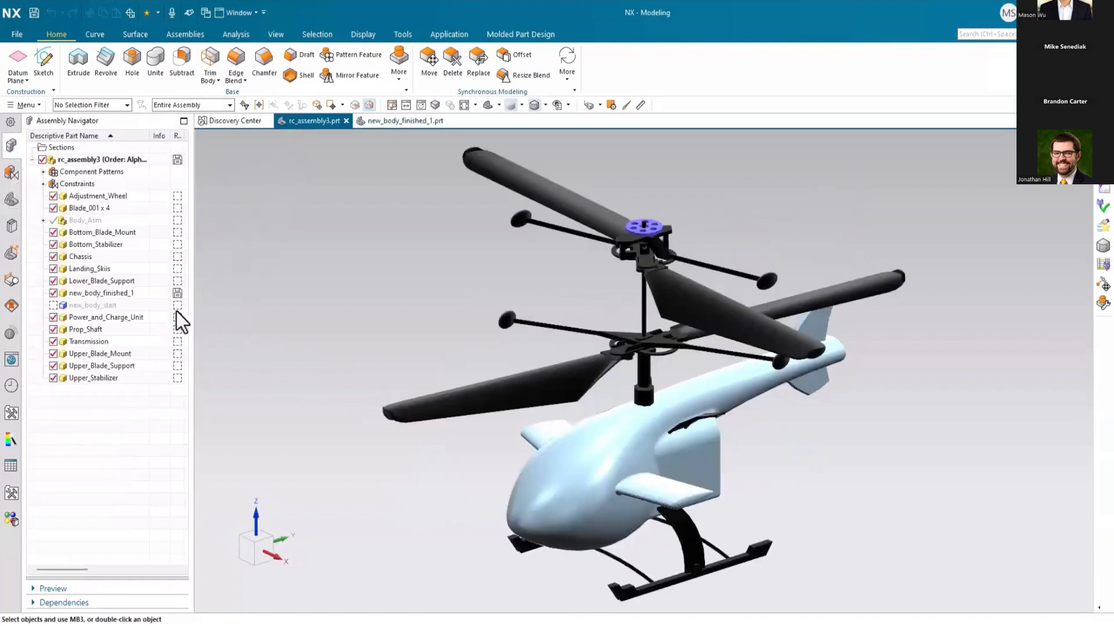
left_click(42, 221)
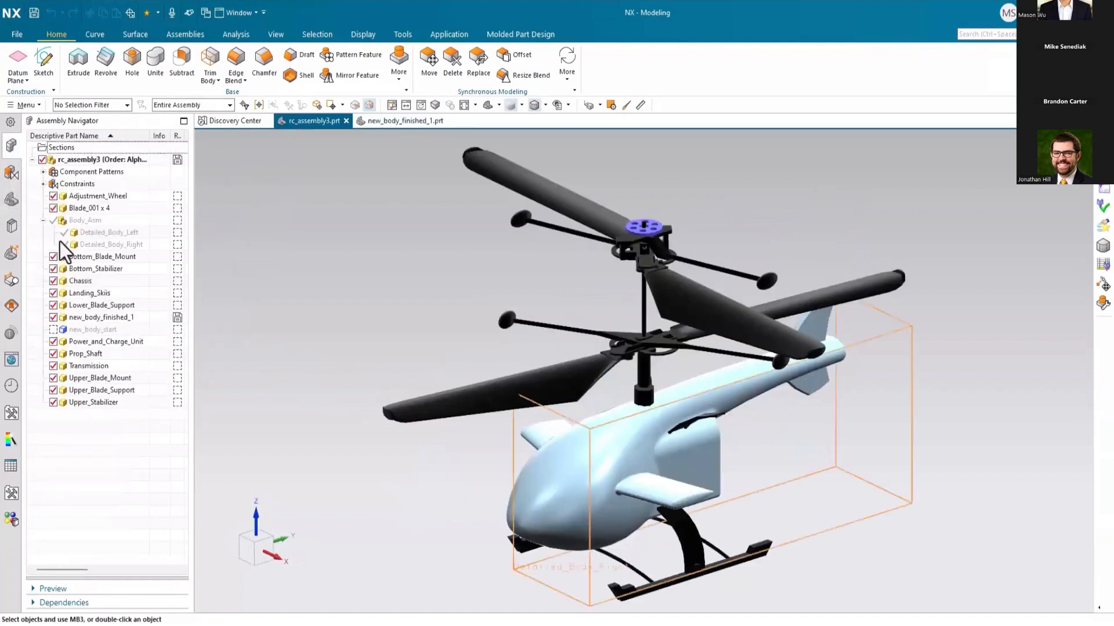
left_click(103, 245)
right_click(104, 246)
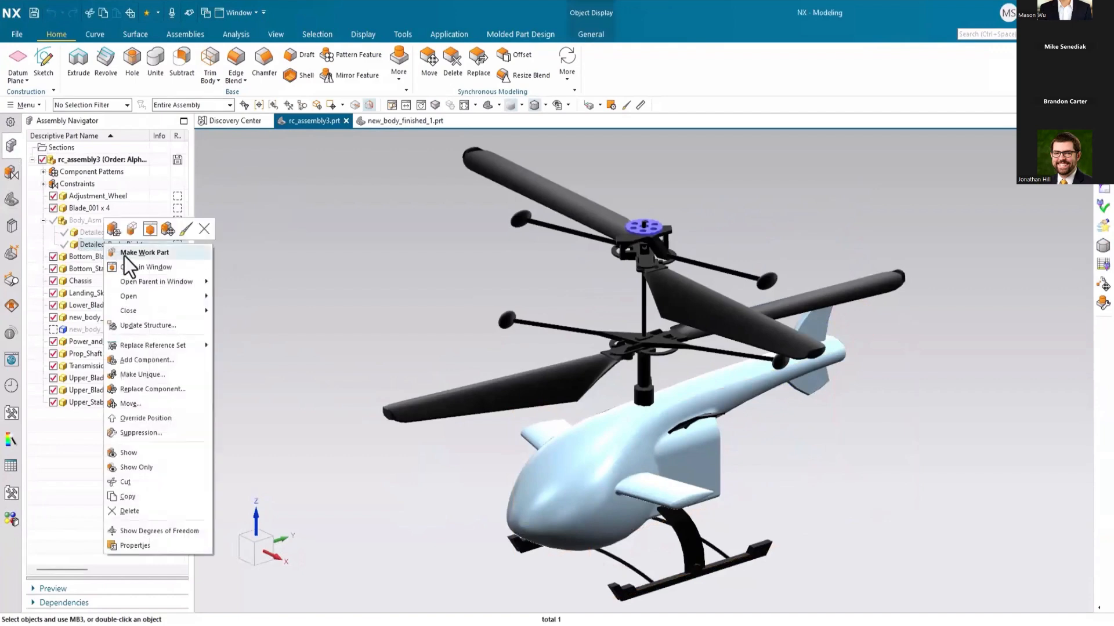
left_click(141, 266)
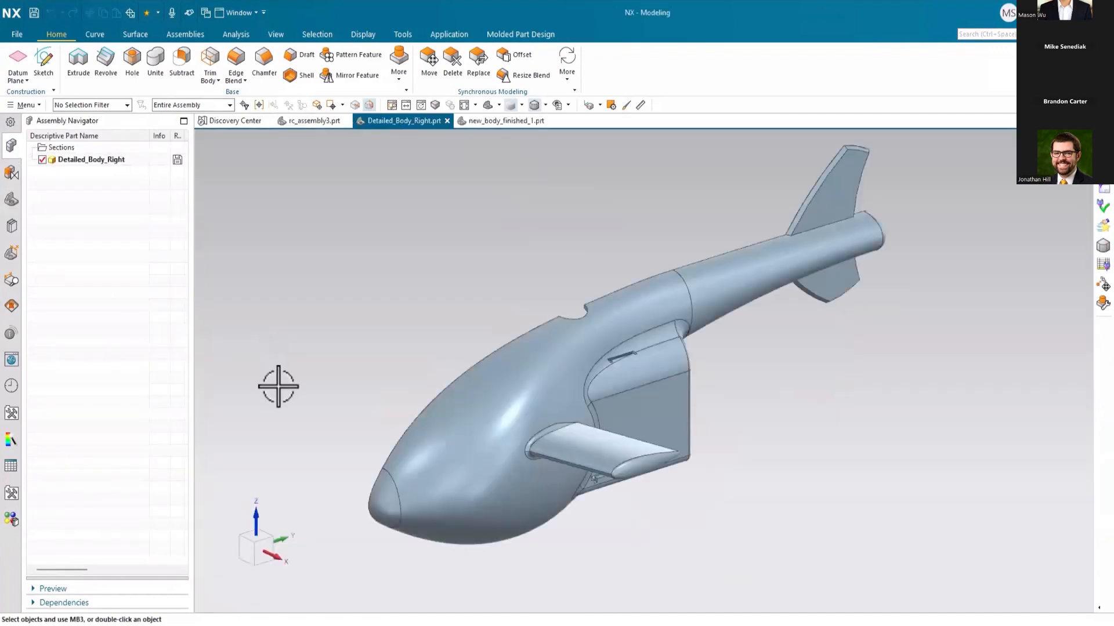
Step: Examine the interior and model history of Detailed_Body_Right, highlighting the linked body, trim, shell, subtract, rib and extrude features
left_click(11, 201)
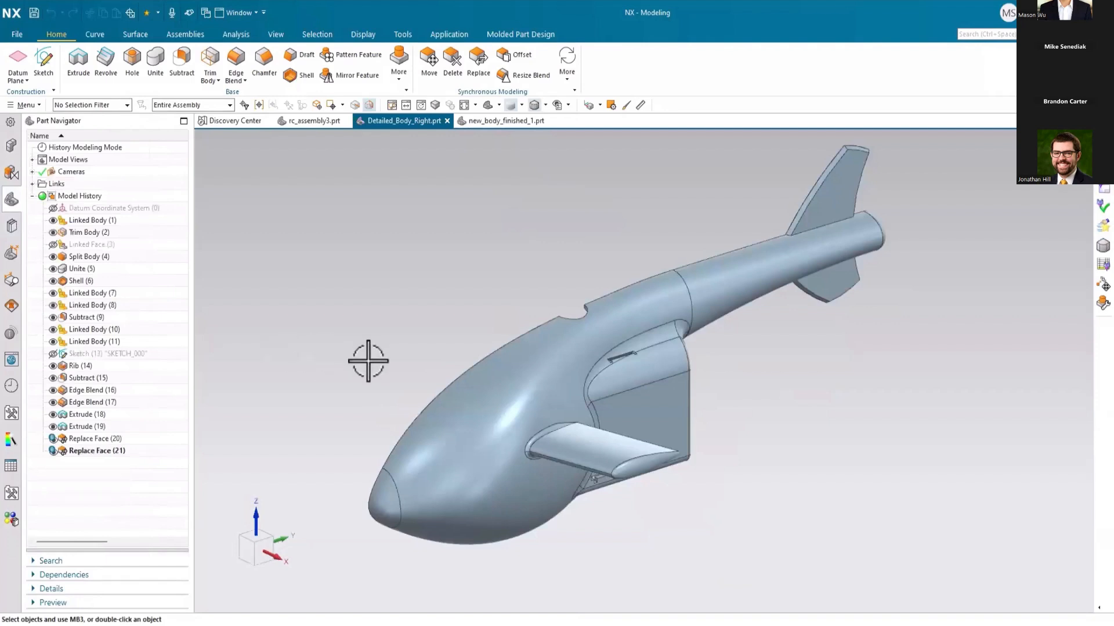
middle_click_drag(373, 395, 464, 390)
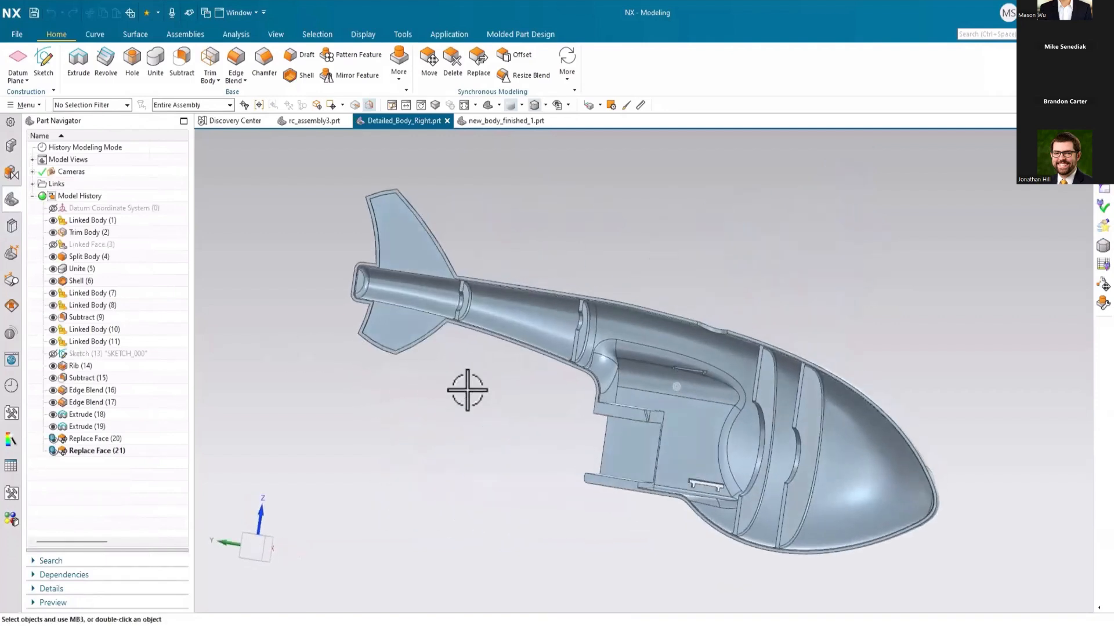
left_click(96, 221)
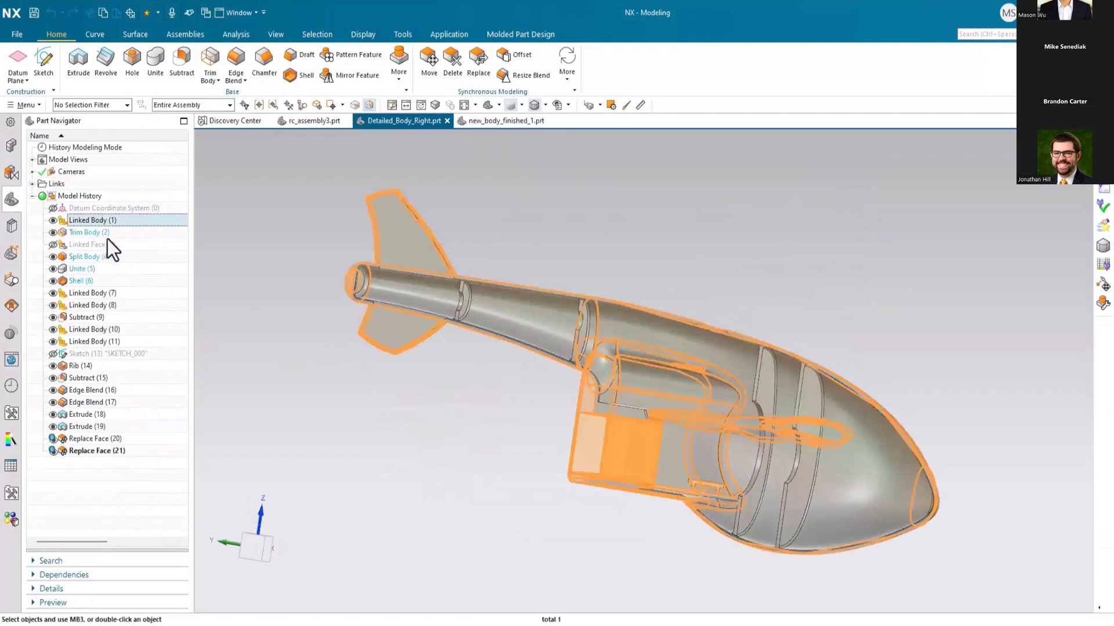
left_click(95, 233)
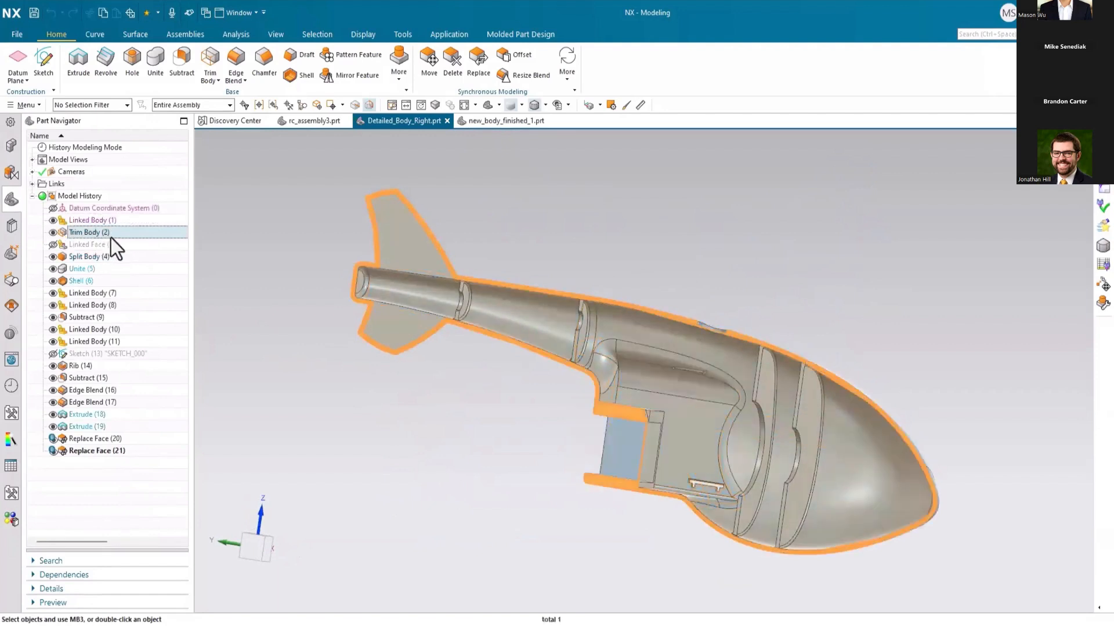
left_click(78, 280)
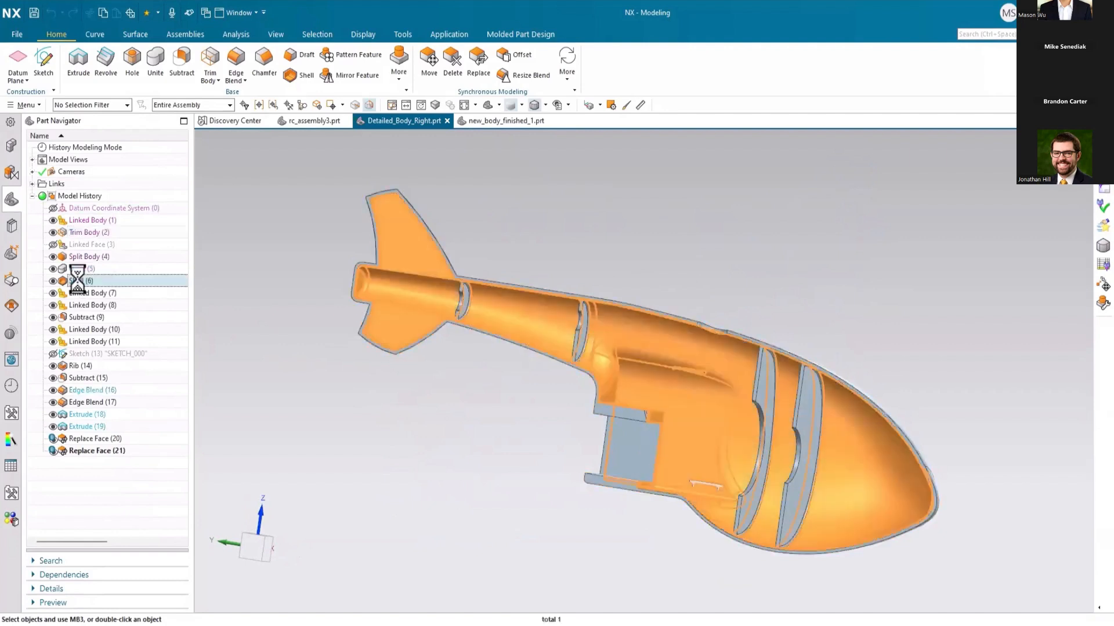
left_click(89, 318)
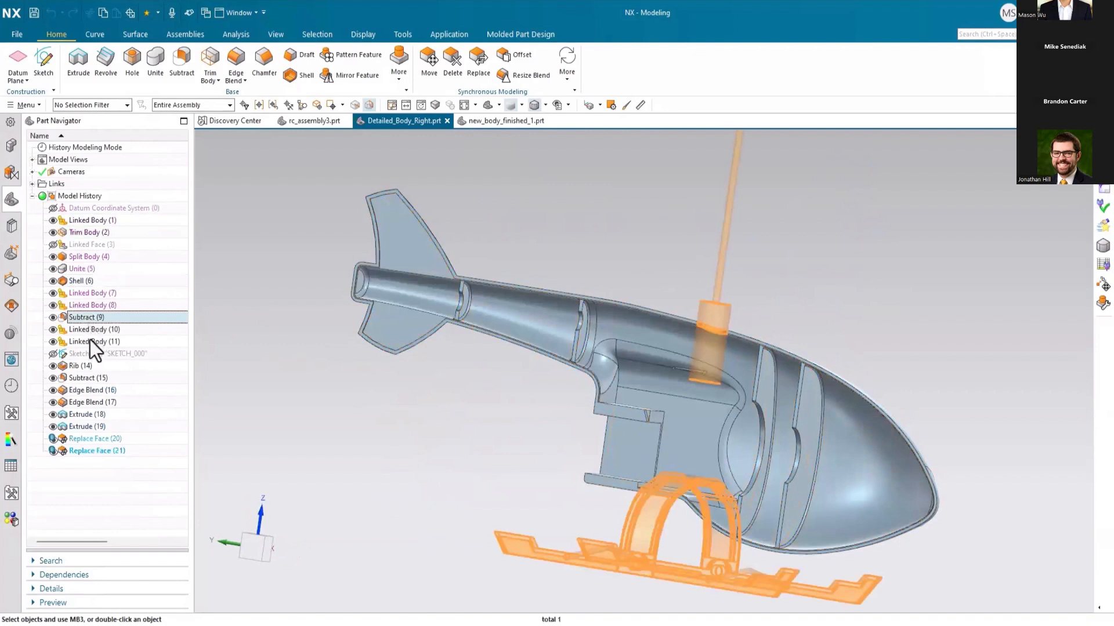
left_click(82, 366)
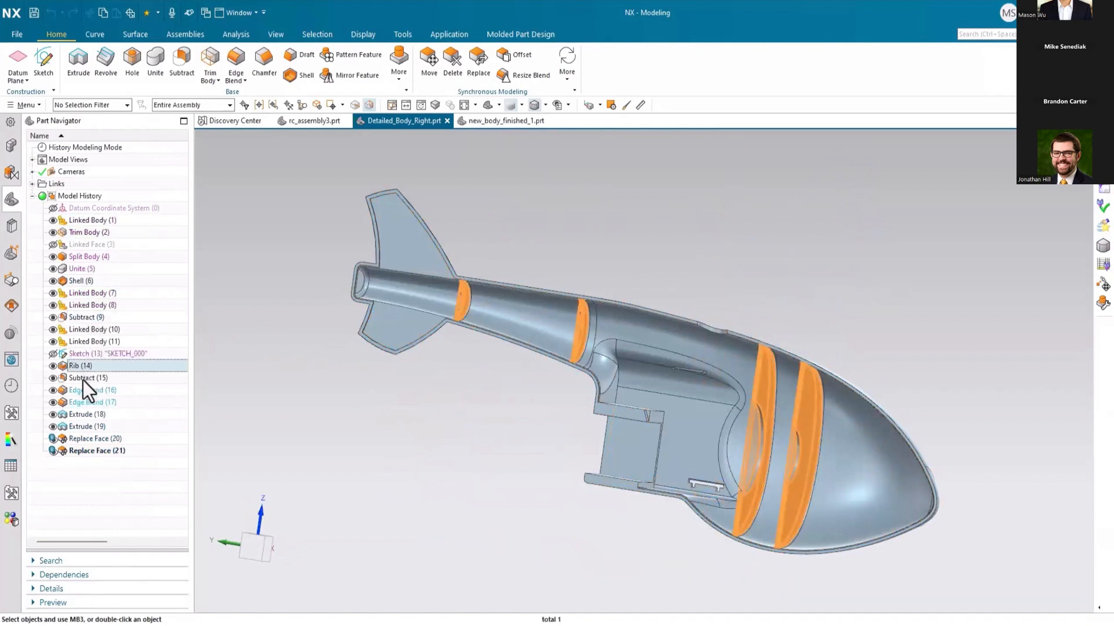
left_click(82, 379)
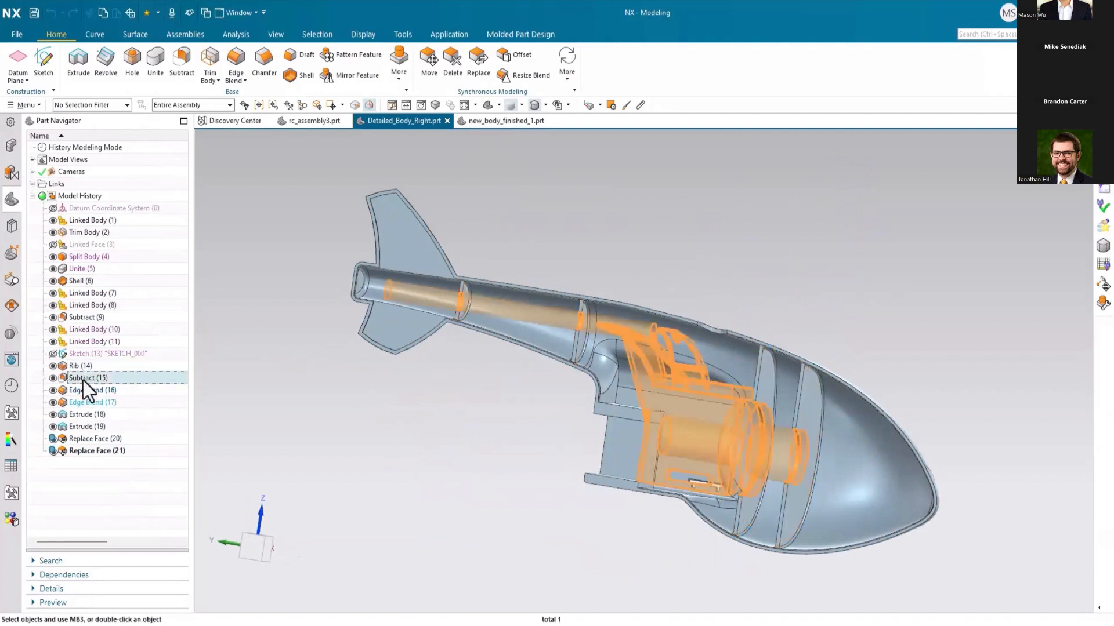
left_click(84, 415)
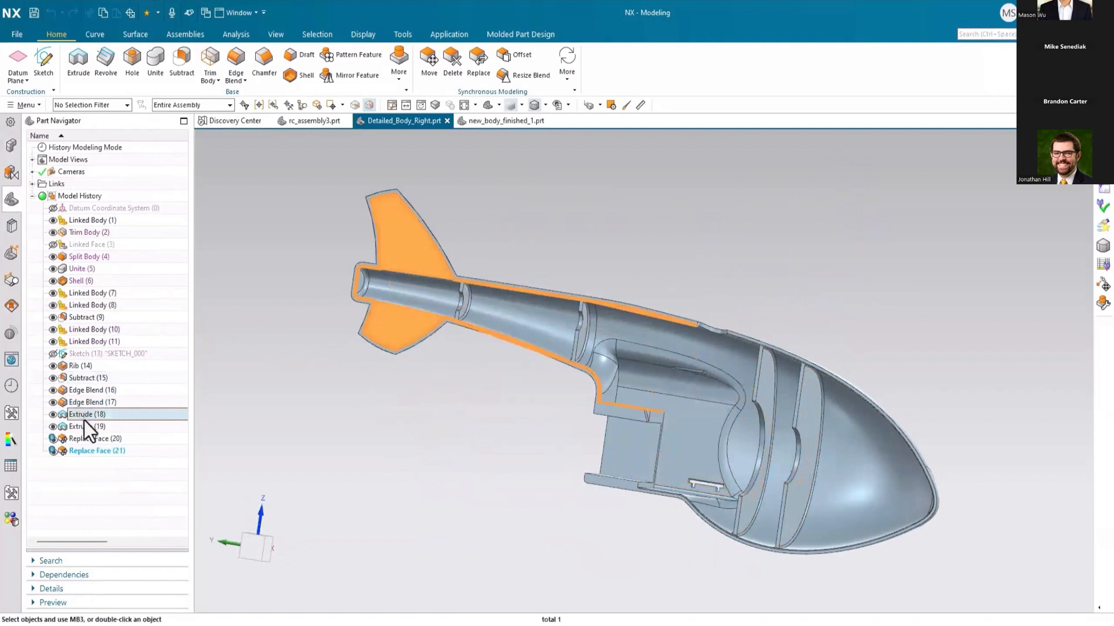
left_click(85, 425)
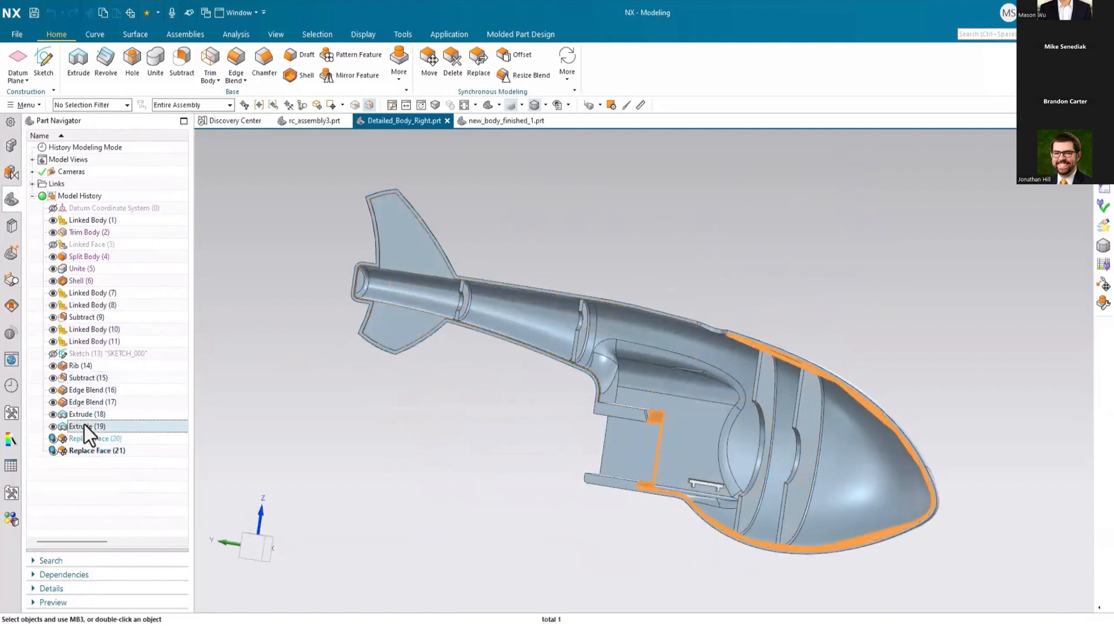
left_click(77, 489)
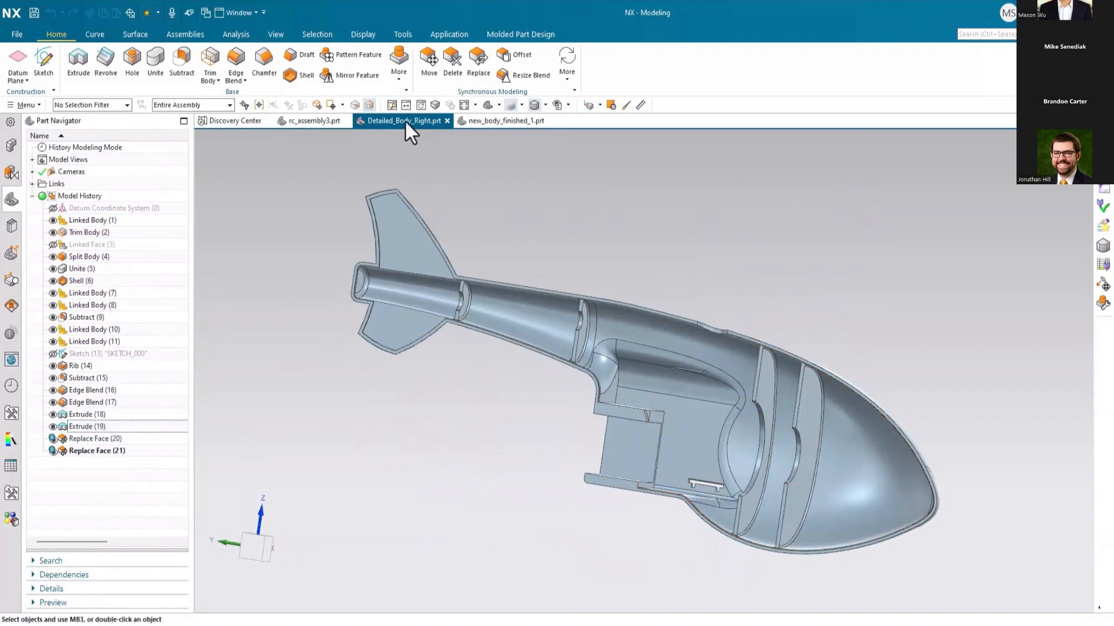
Step: Place Detailed_Body_Right side by side with new_body_finished_1 and view both bodies from the nose end
left_click_drag(405, 119, 668, 365)
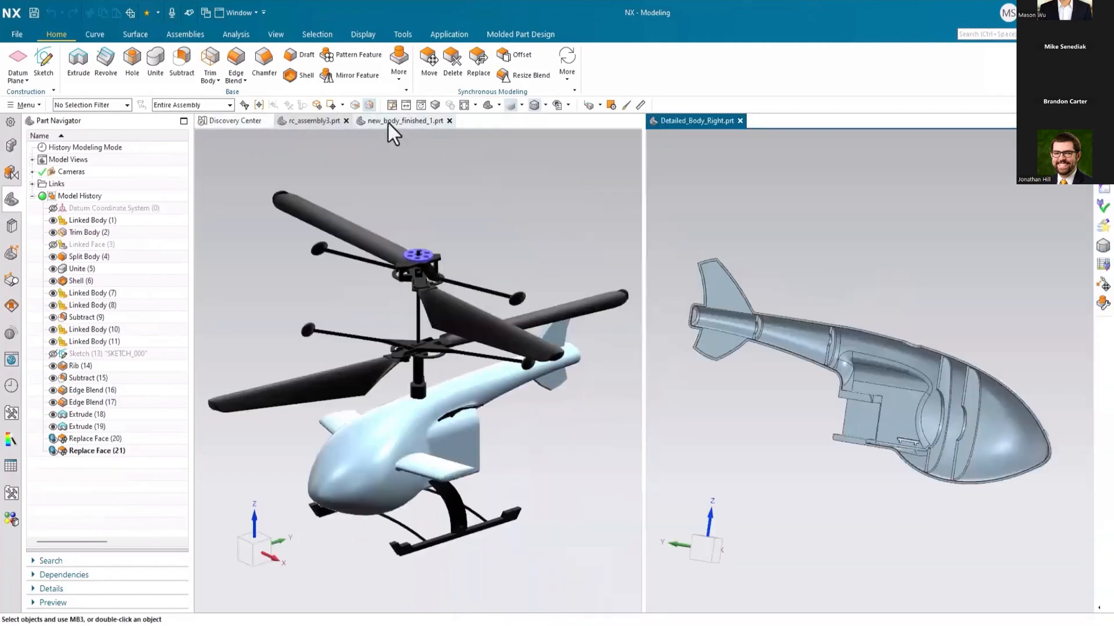
left_click(400, 120)
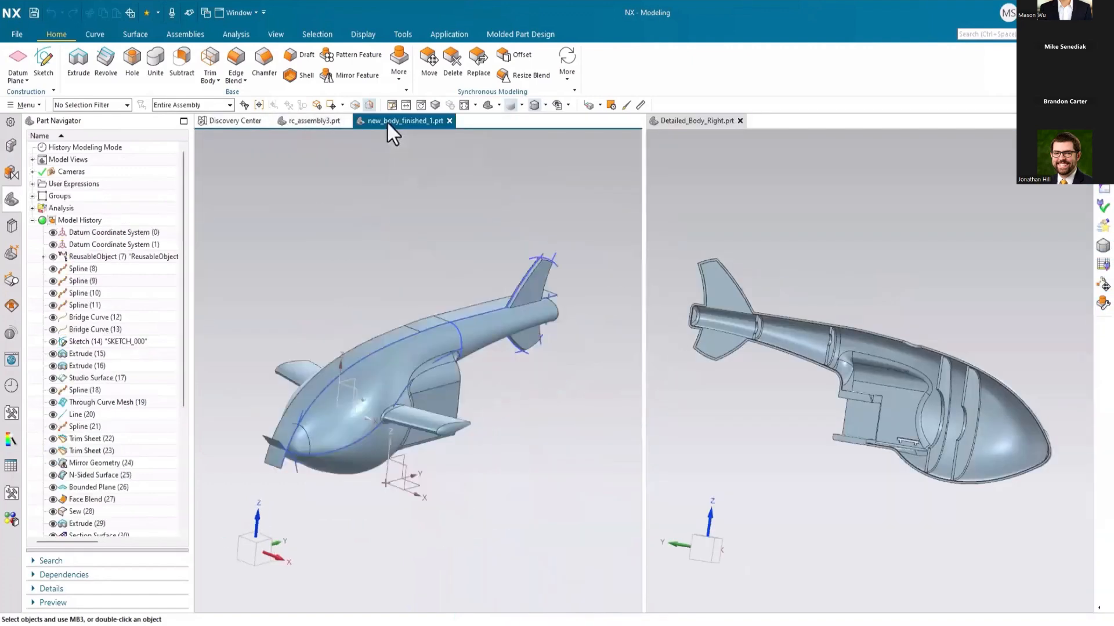
middle_click_drag(273, 339, 306, 342)
scroll(351, 400, "up", 3)
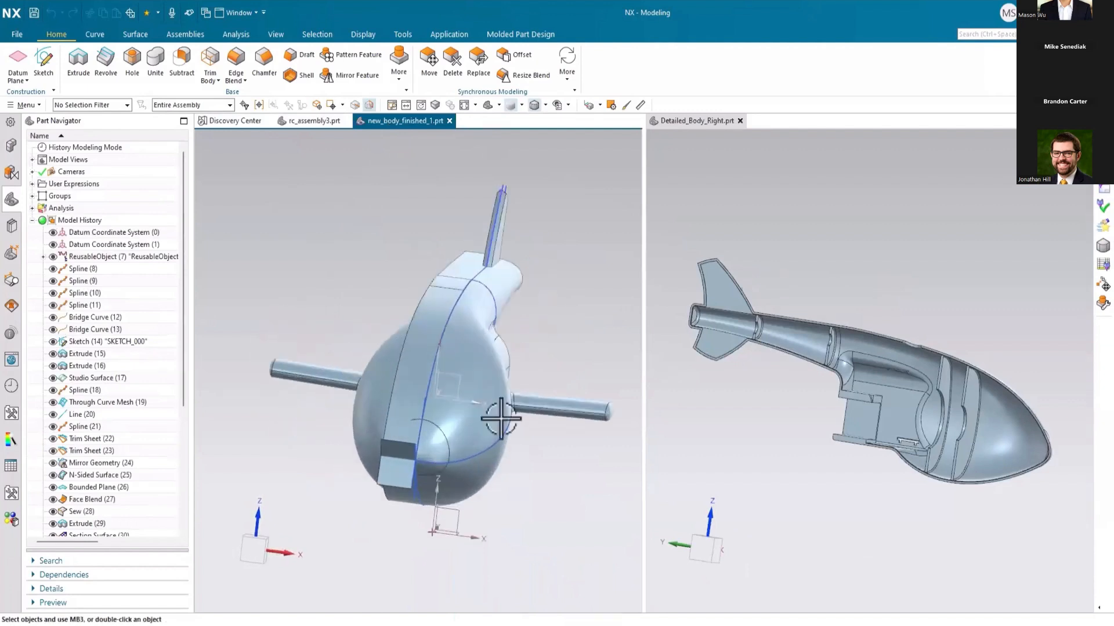
mouse_move(870, 441)
middle_mouse_down()
mouse_move(920, 443)
mouse_move(875, 447)
middle_mouse_up()
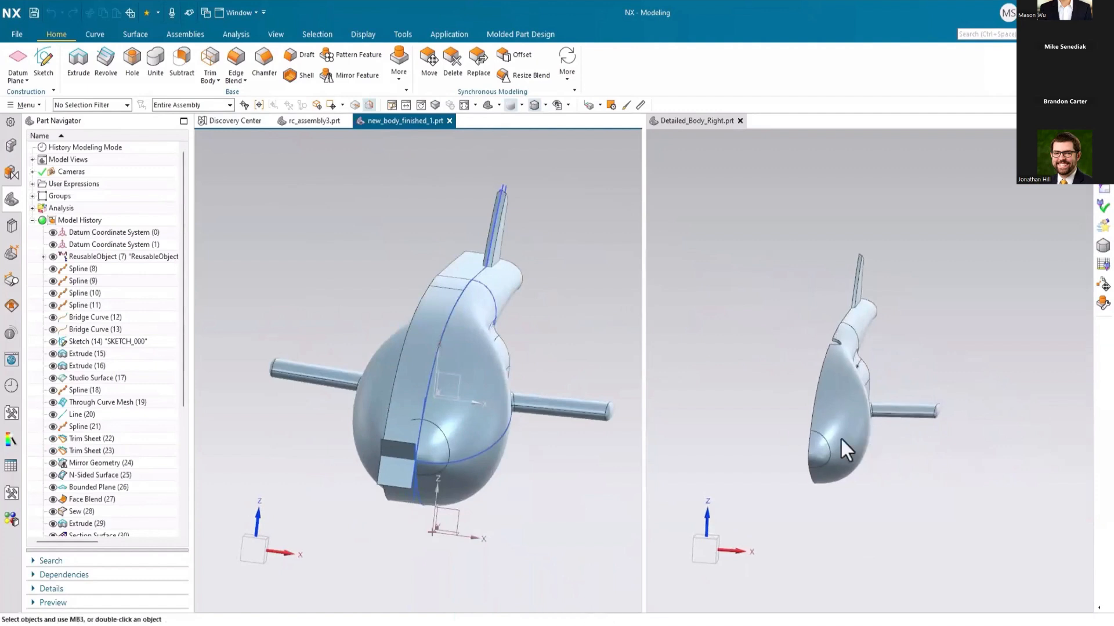
scroll(774, 418, "up", 2)
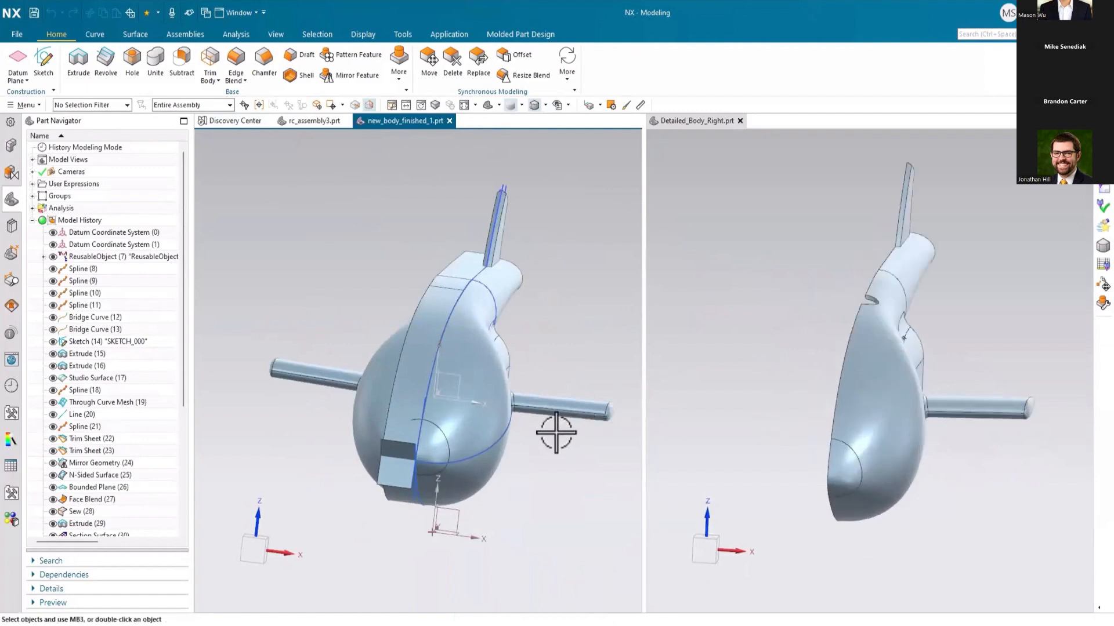
Step: Edit the fuselage's side spline: move point 2 by -2 mm along X and point 3 by 2 mm along X
double_click(497, 444)
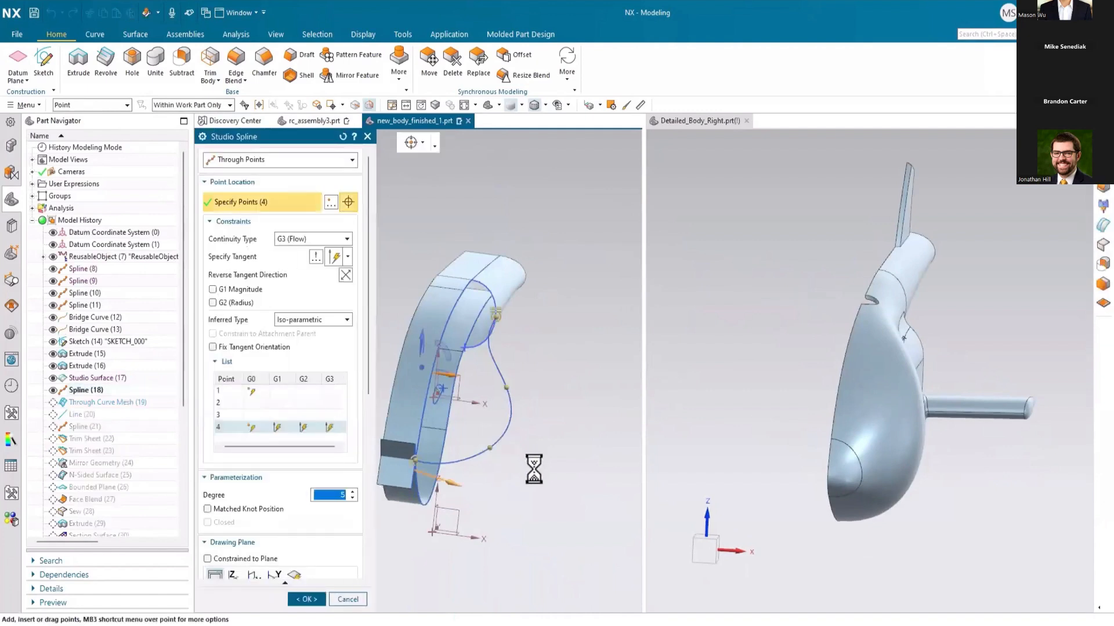
left_click(492, 448)
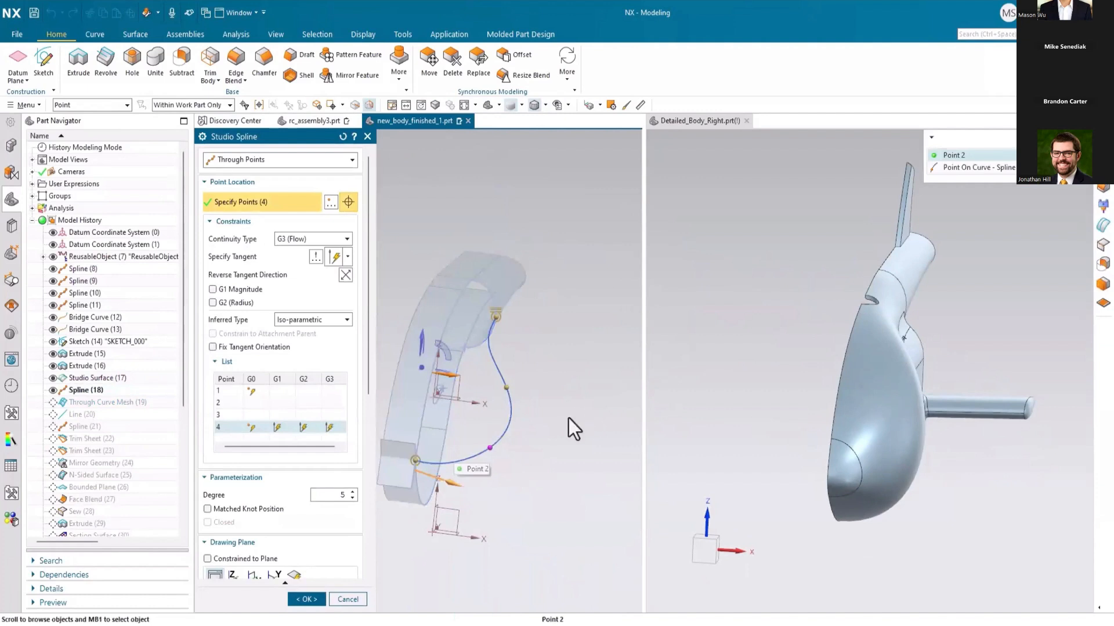
left_click(945, 157)
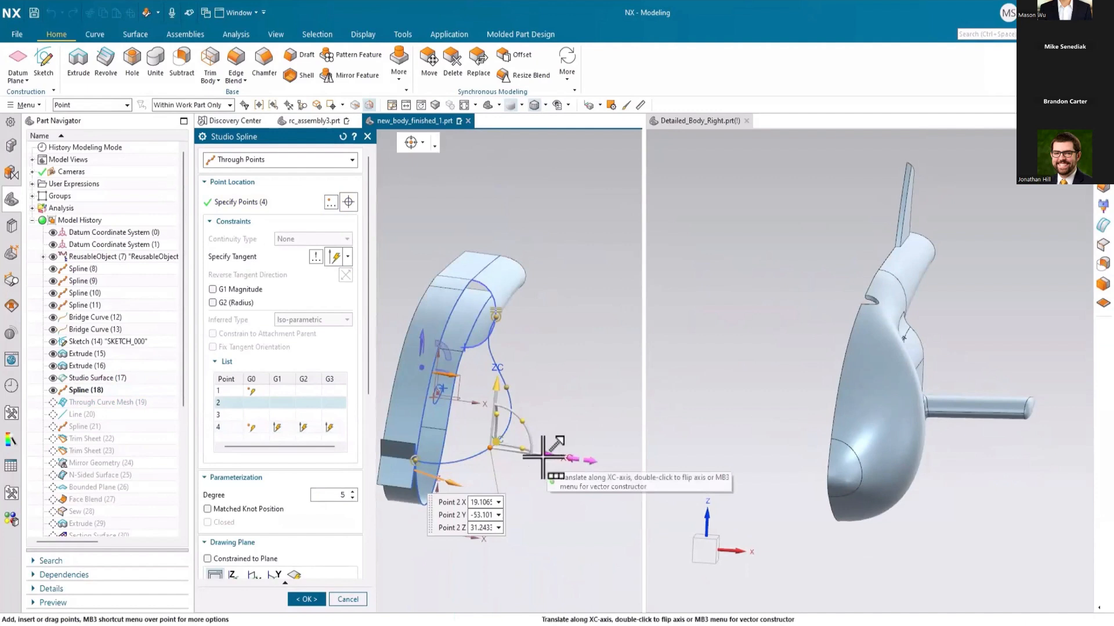
left_click_drag(542, 458, 540, 454)
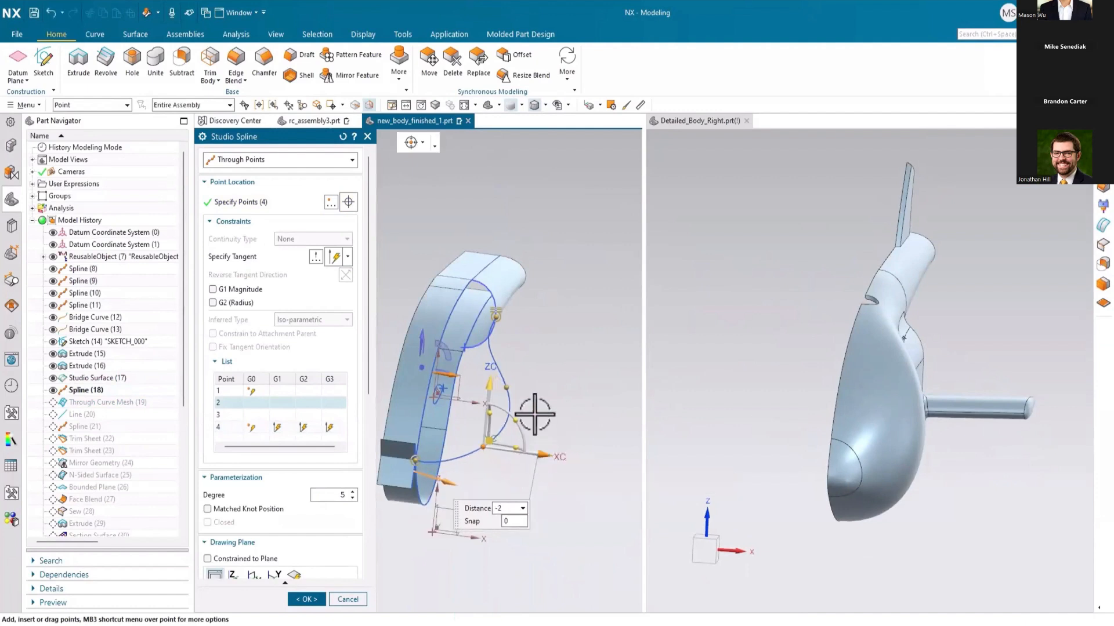
left_click(509, 387)
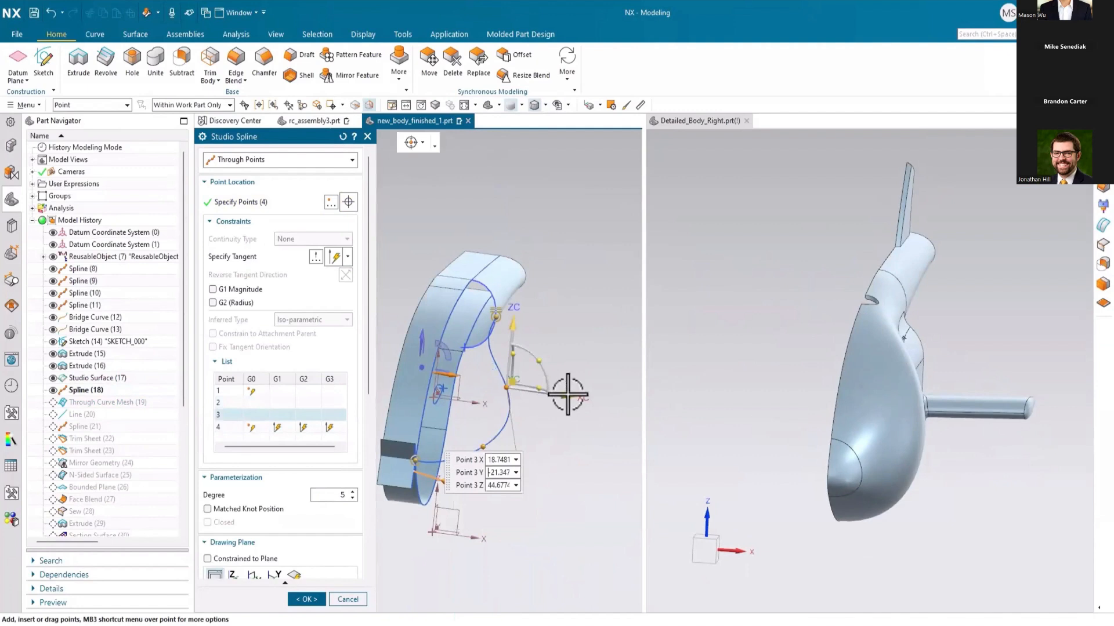
left_click_drag(569, 392, 556, 410)
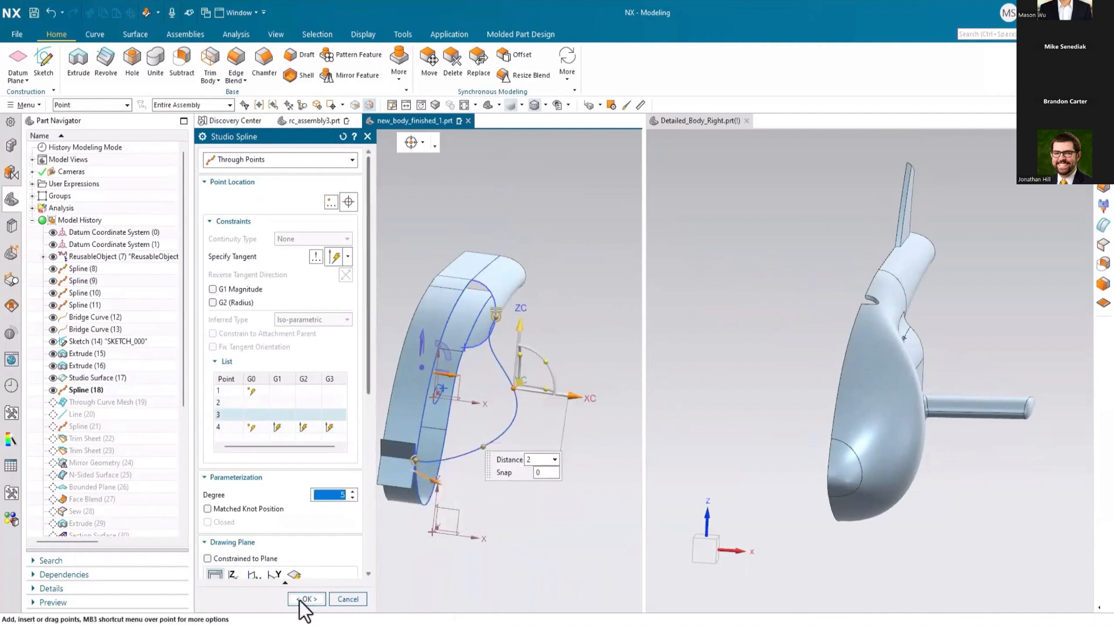
left_click(306, 599)
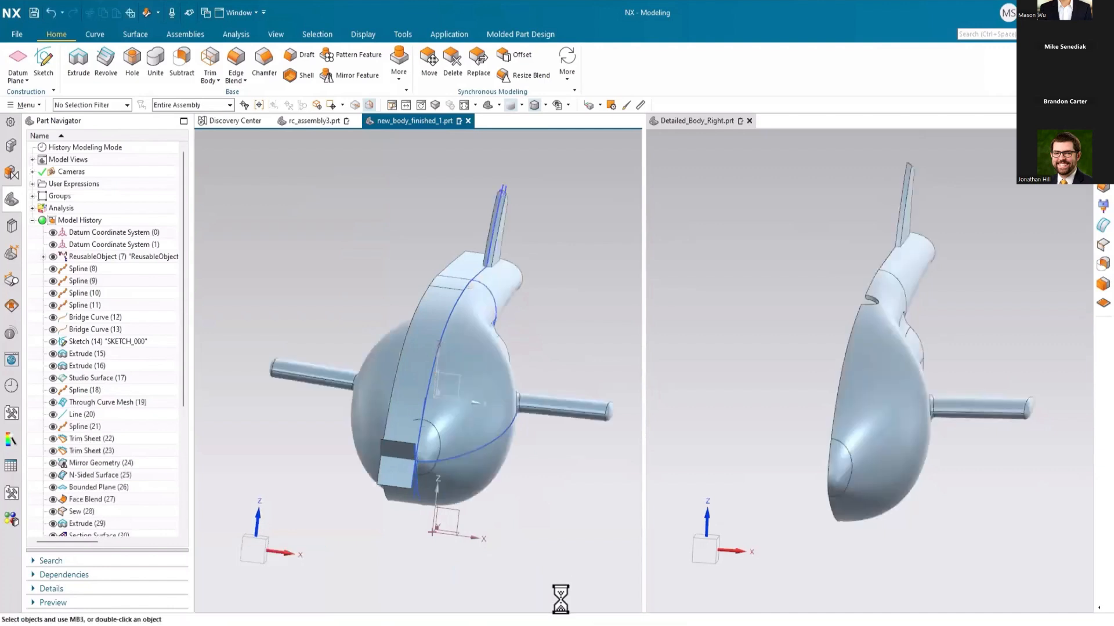
Step: Show Detailed_Body_Right in rc_assembly3 and examine how it overlaps new_body_finished_1 around the nose and wing
mouse_move(768, 409)
middle_mouse_down()
mouse_move(831, 396)
mouse_move(724, 393)
mouse_move(715, 369)
mouse_move(765, 392)
middle_mouse_up()
middle_click_drag(522, 390, 461, 341)
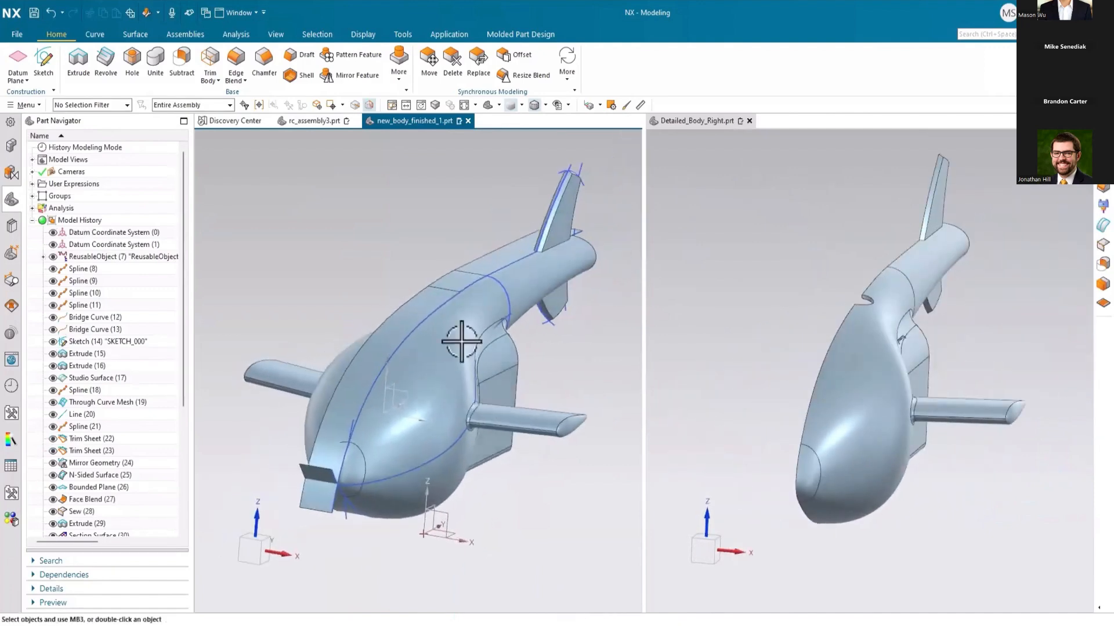
left_click(307, 122)
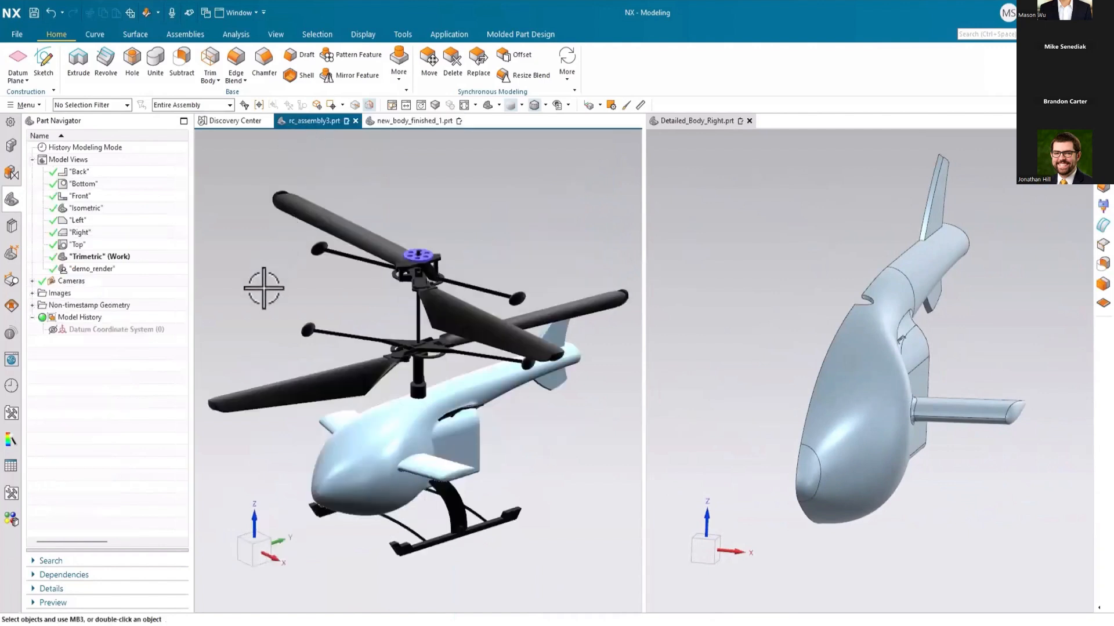
left_click(12, 145)
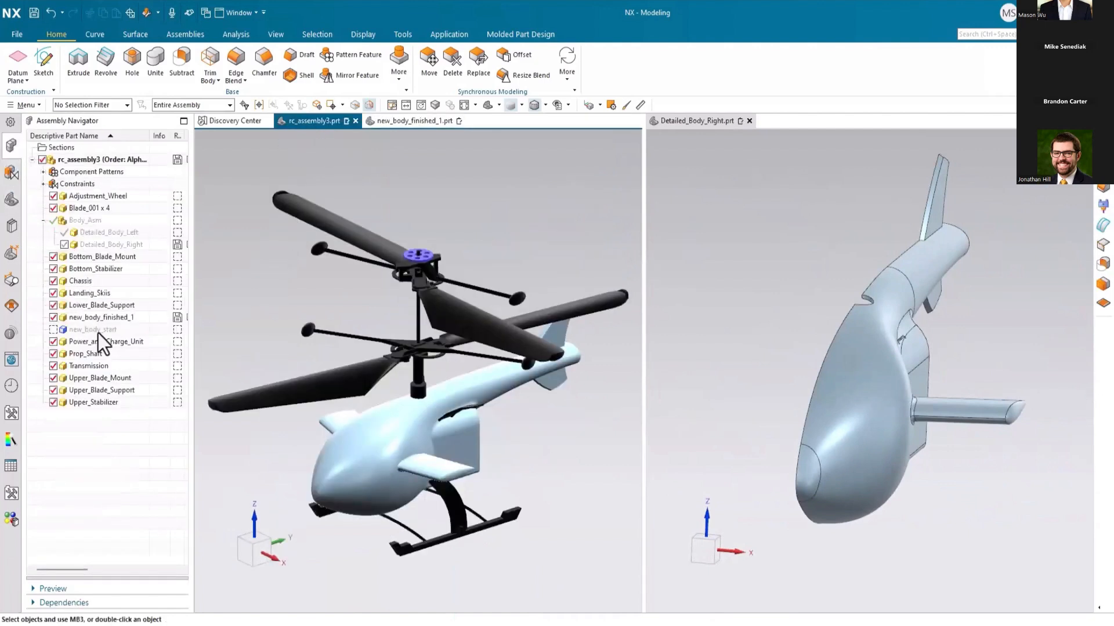
left_click(63, 246)
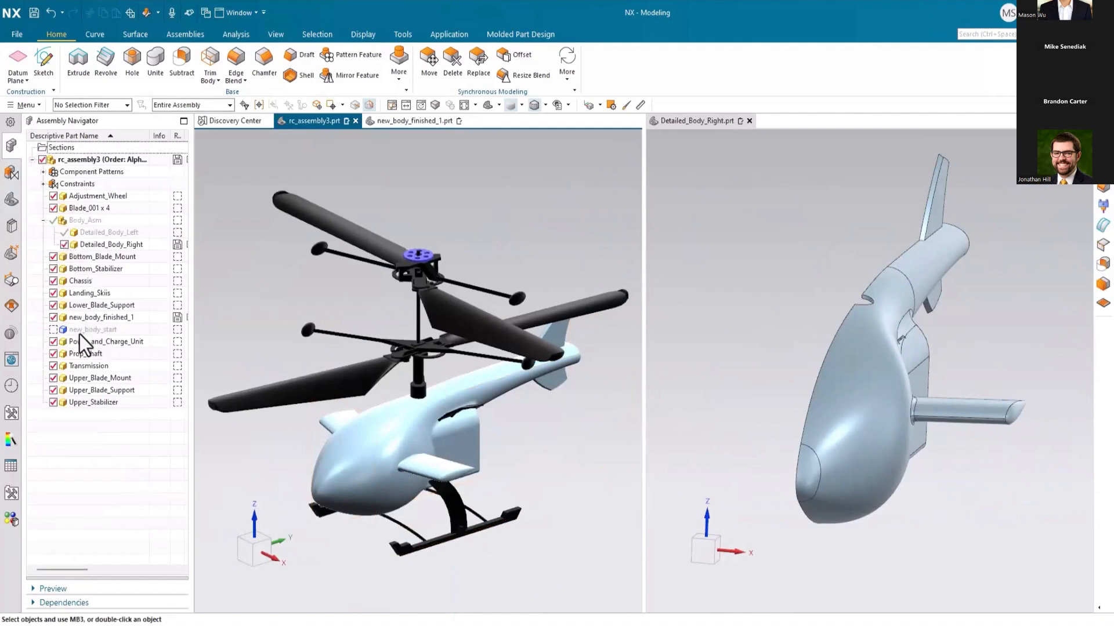
left_click(95, 244)
middle_click_drag(308, 336, 328, 317)
scroll(360, 458, "up", 5)
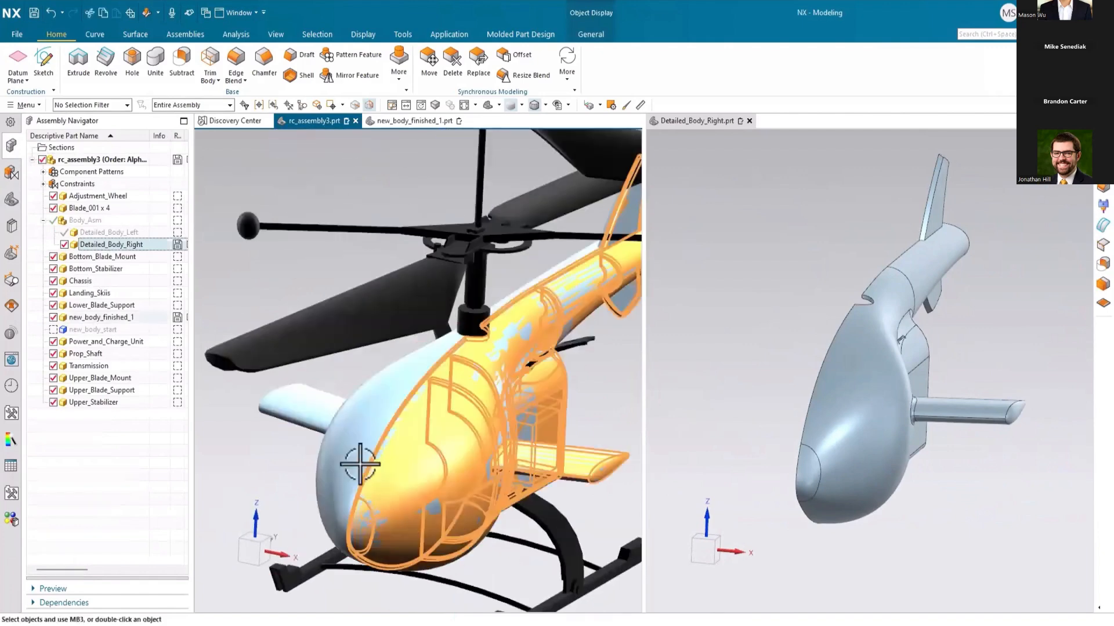
left_click(80, 442)
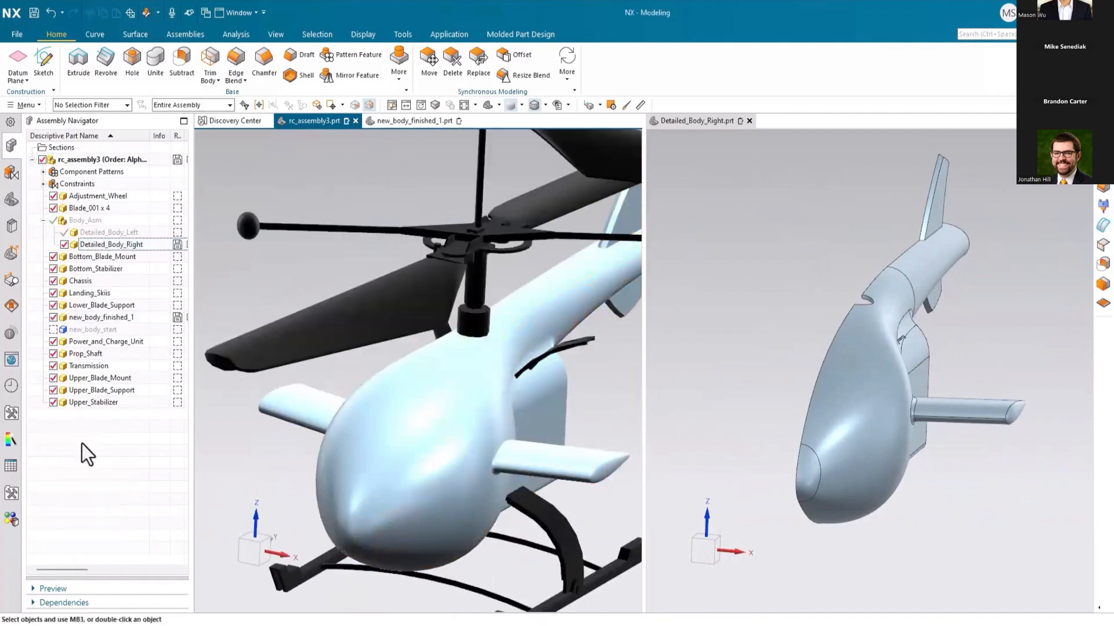
Step: Increase the translucency of new_body_finished_1 in rc_assembly3 and inspect the internal components through the body from the side
left_click(627, 105)
left_click(371, 400)
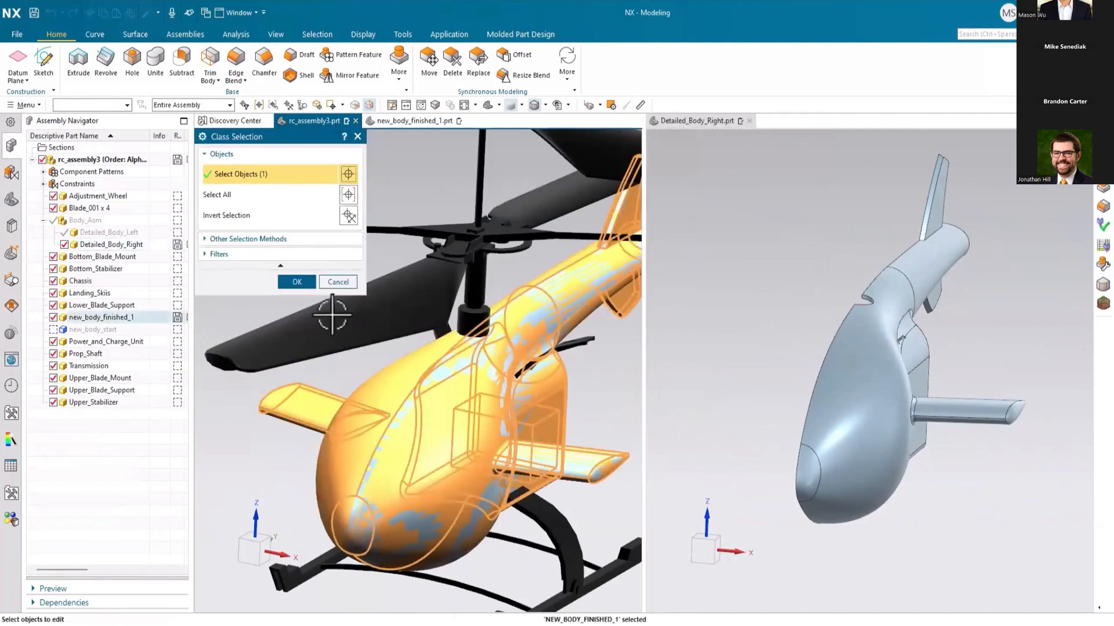
left_click(297, 282)
left_click(307, 308)
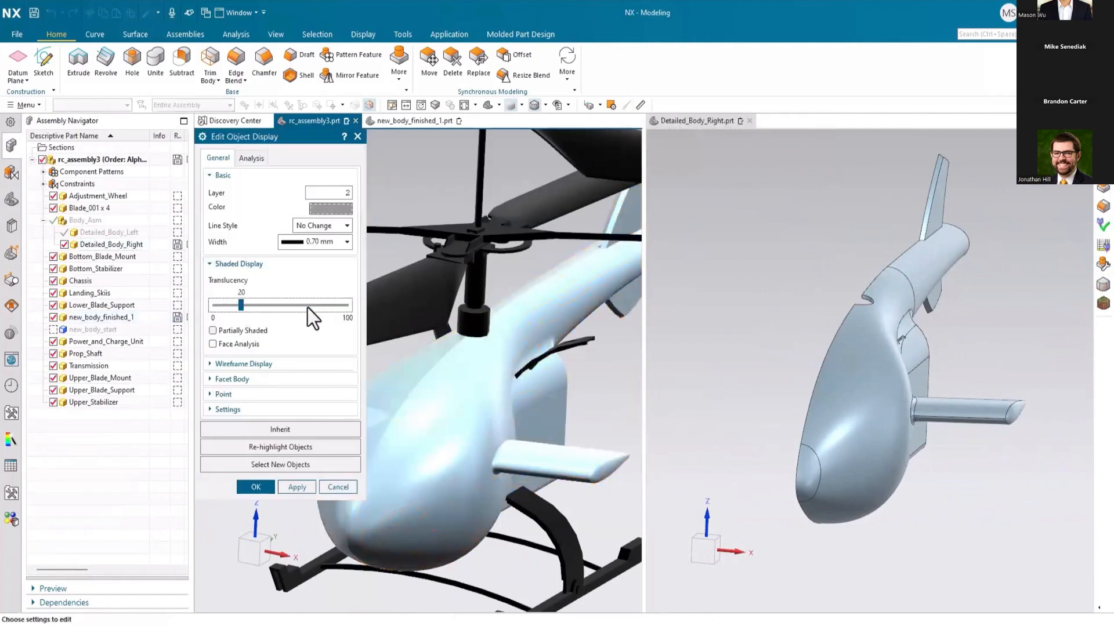
left_click(255, 486)
scroll(280, 430, "down", 2)
middle_click_drag(279, 432, 331, 435)
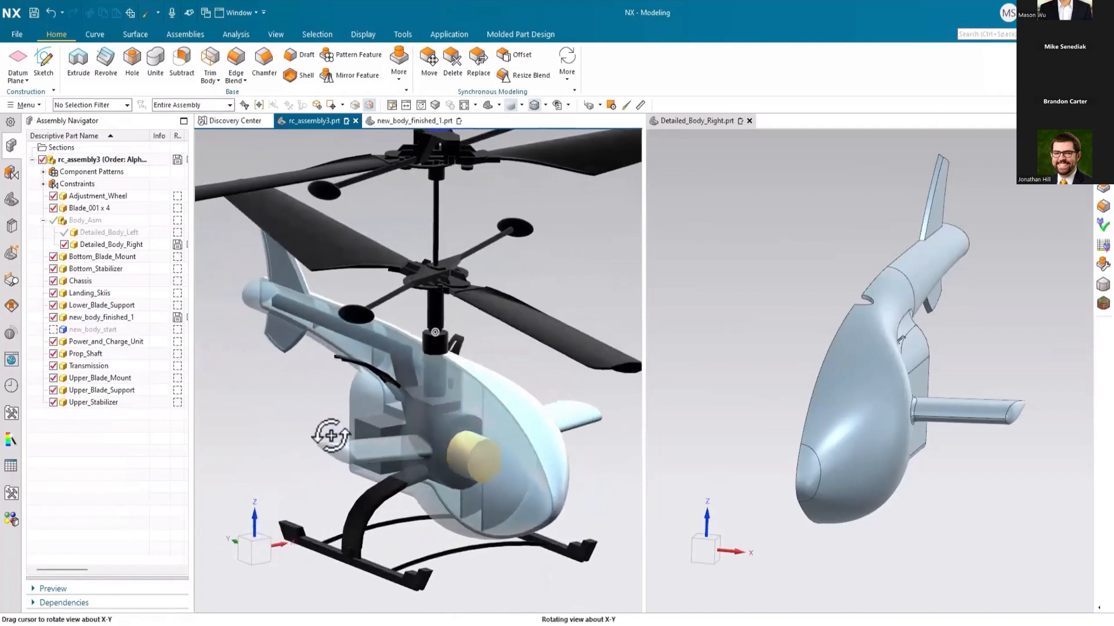
scroll(427, 418, "up", 3)
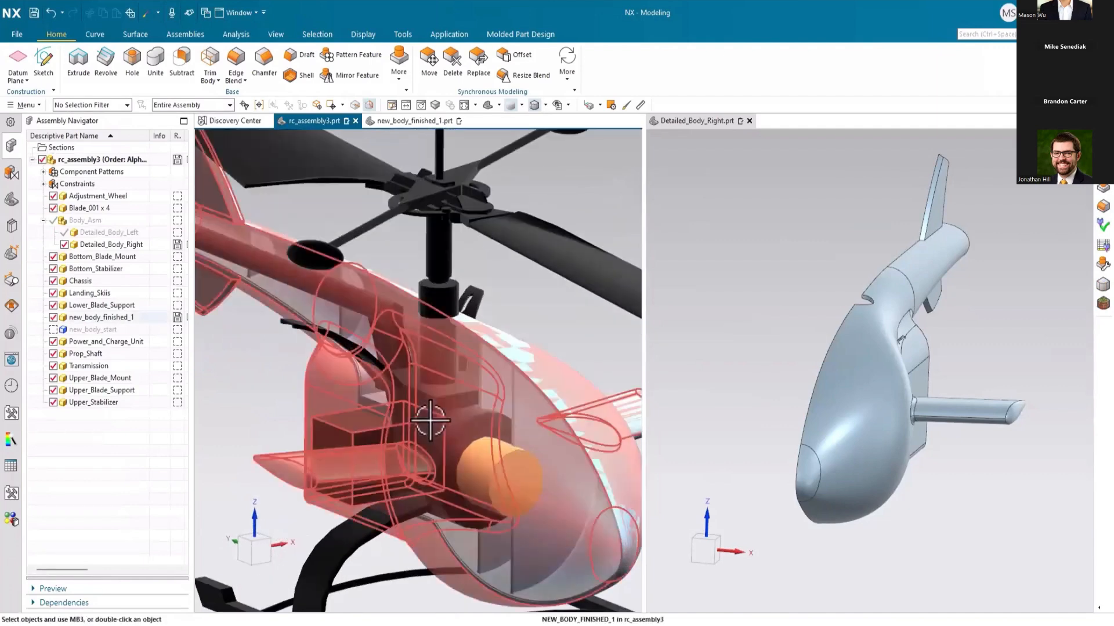
scroll(430, 419, "down", 3)
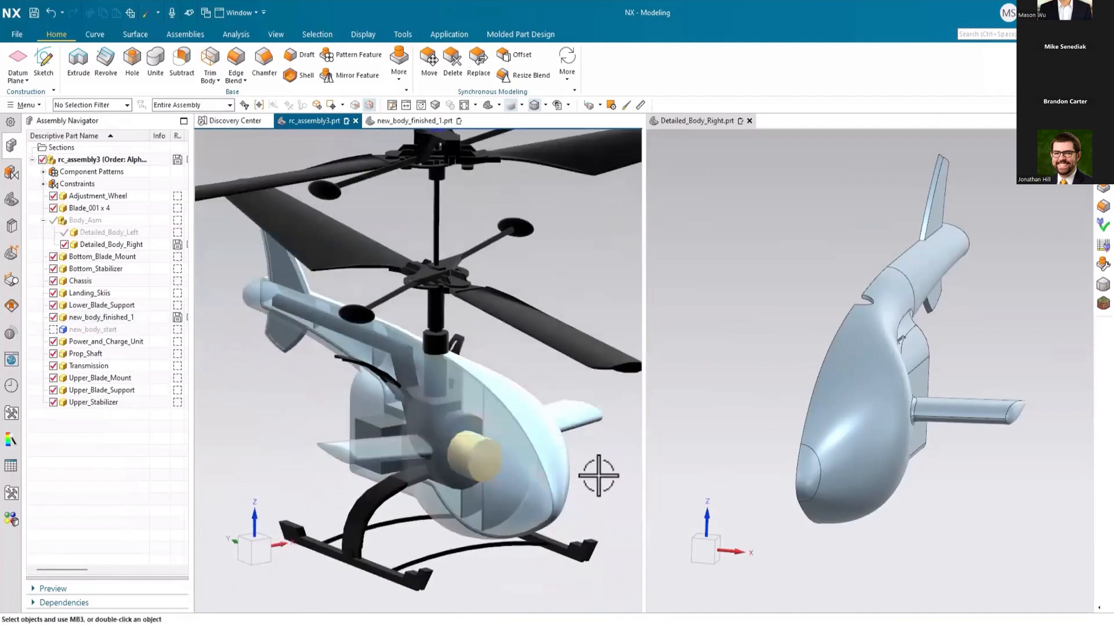
middle_click_drag(597, 477, 545, 472)
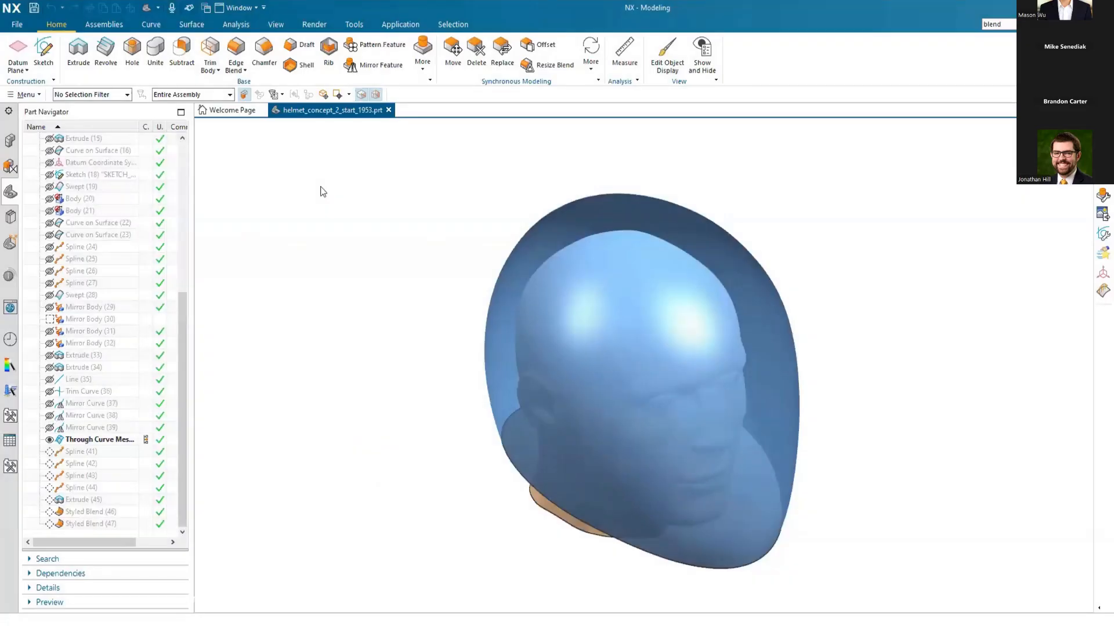
Step: Set up a Law Extension from the bottom opening edge of the helmet shell in helmet_concept_2_start_1953, using the Z-axis as reference vector
left_click(183, 27)
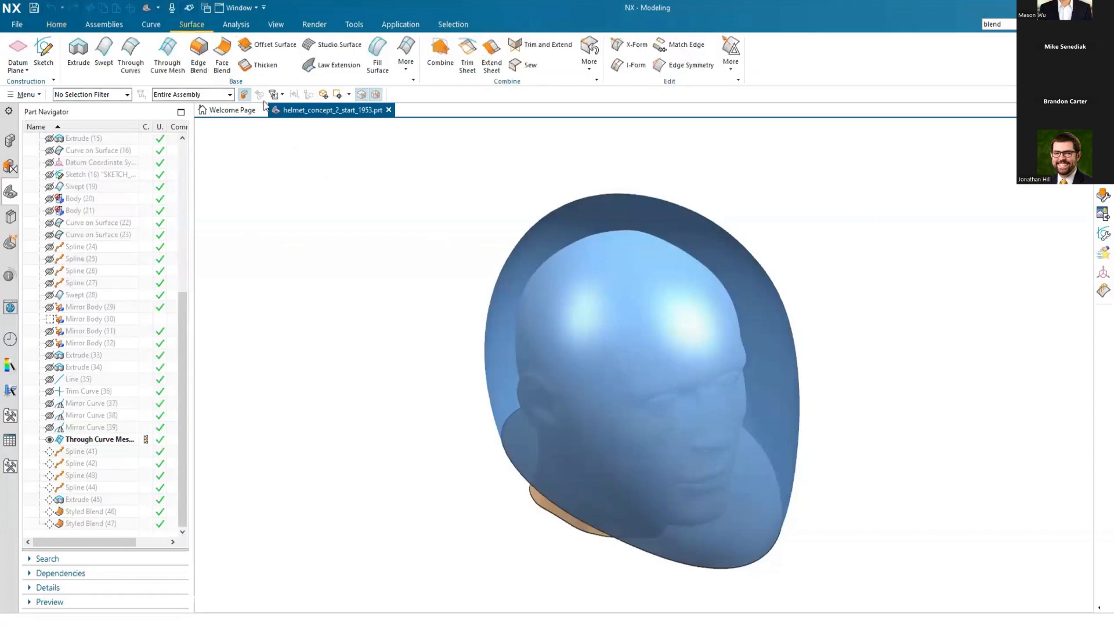
left_click(323, 71)
middle_click_drag(838, 475, 615, 313)
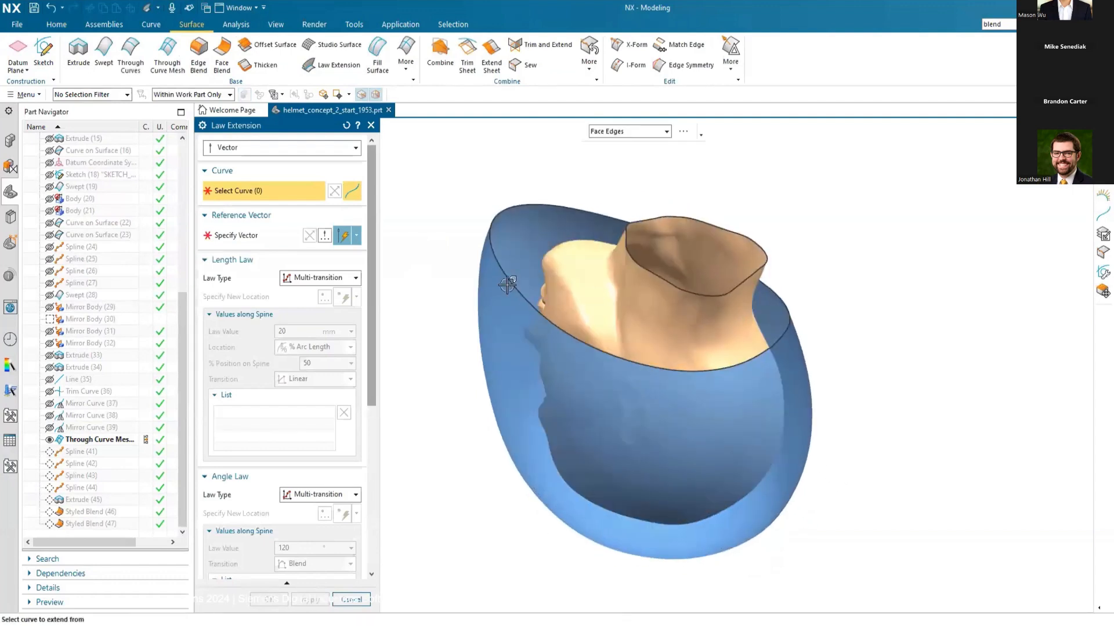
left_click(493, 253)
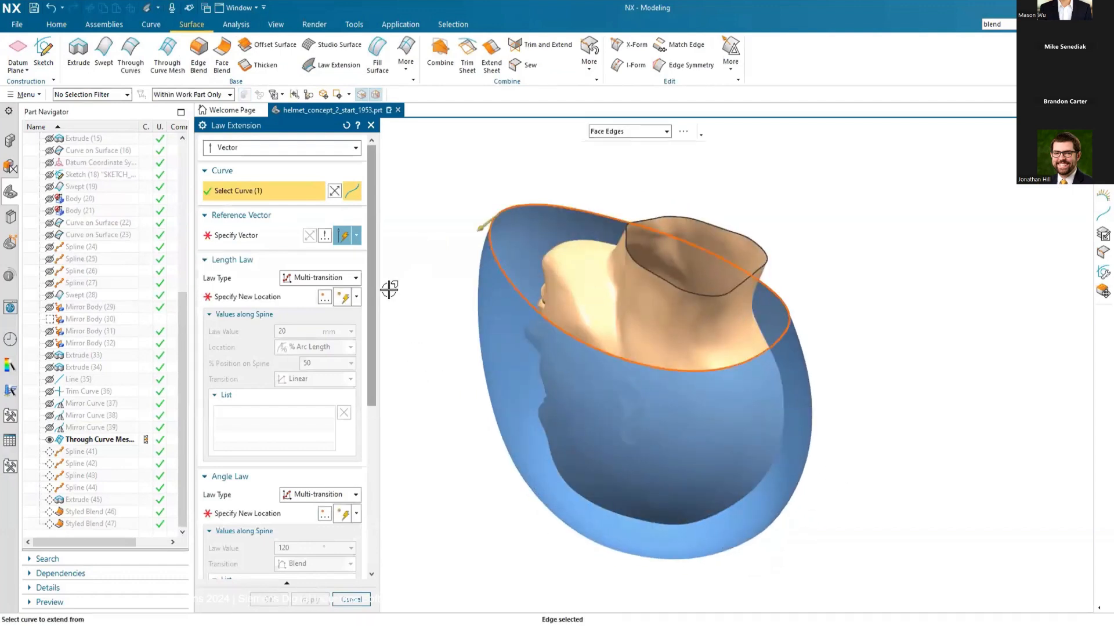
left_click(260, 246)
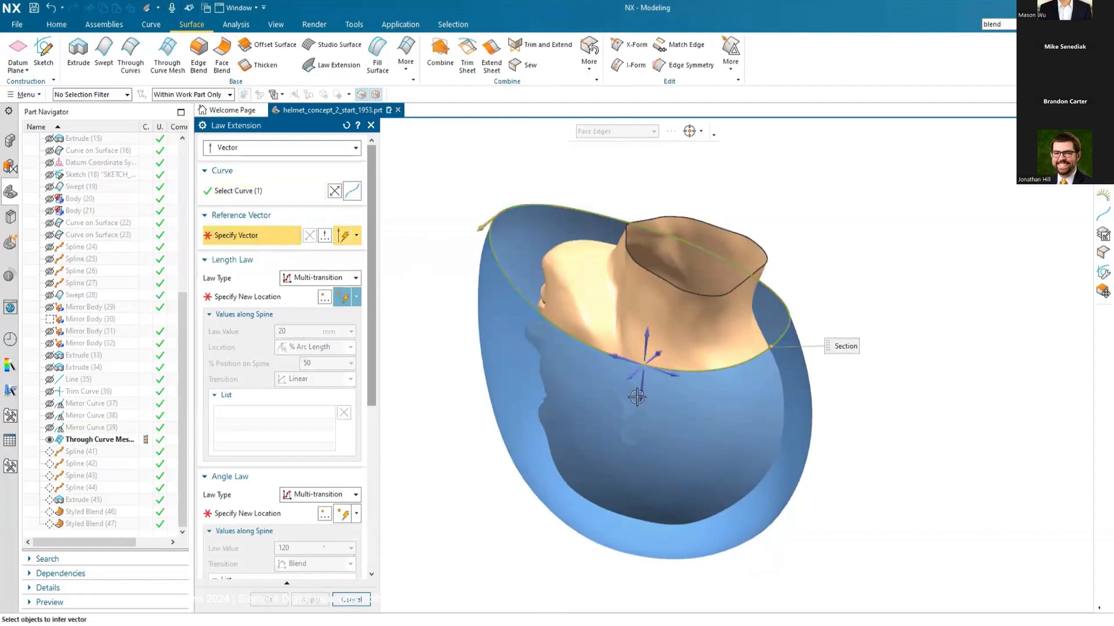
left_click(639, 398)
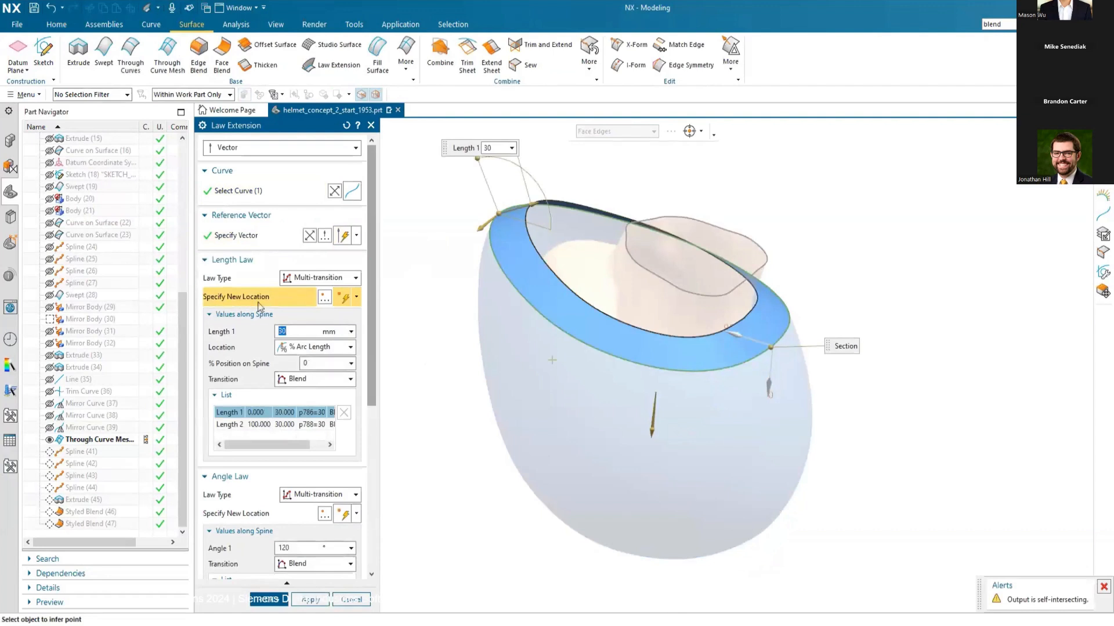
Step: Add a length-law location at 50% arc length along the helmet edge with a 25 mm length and linear transition
left_click(757, 355)
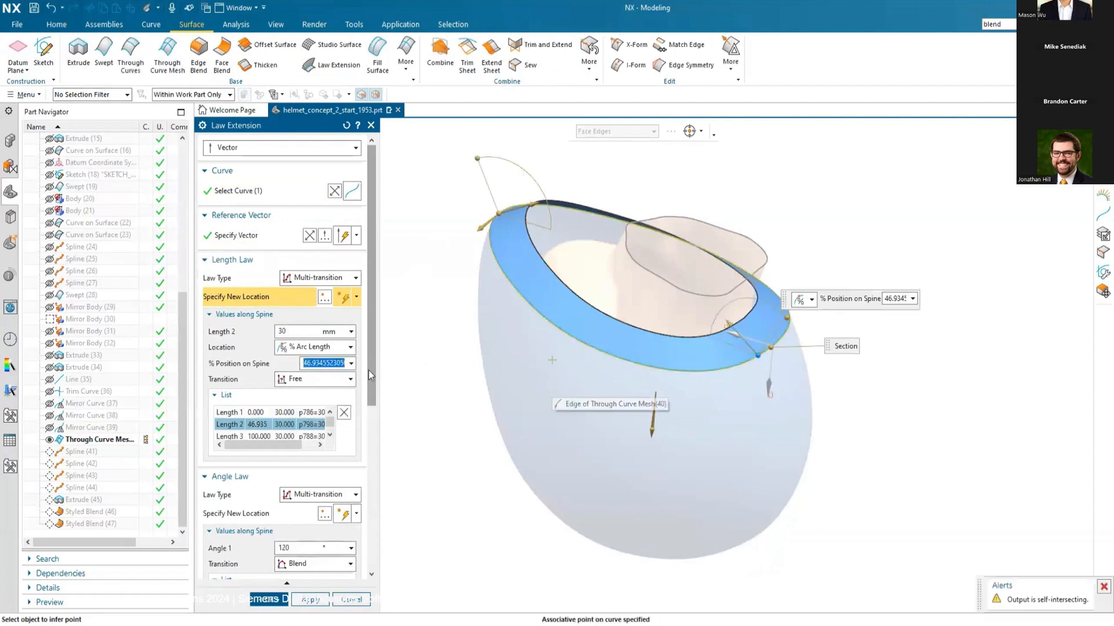
type("50")
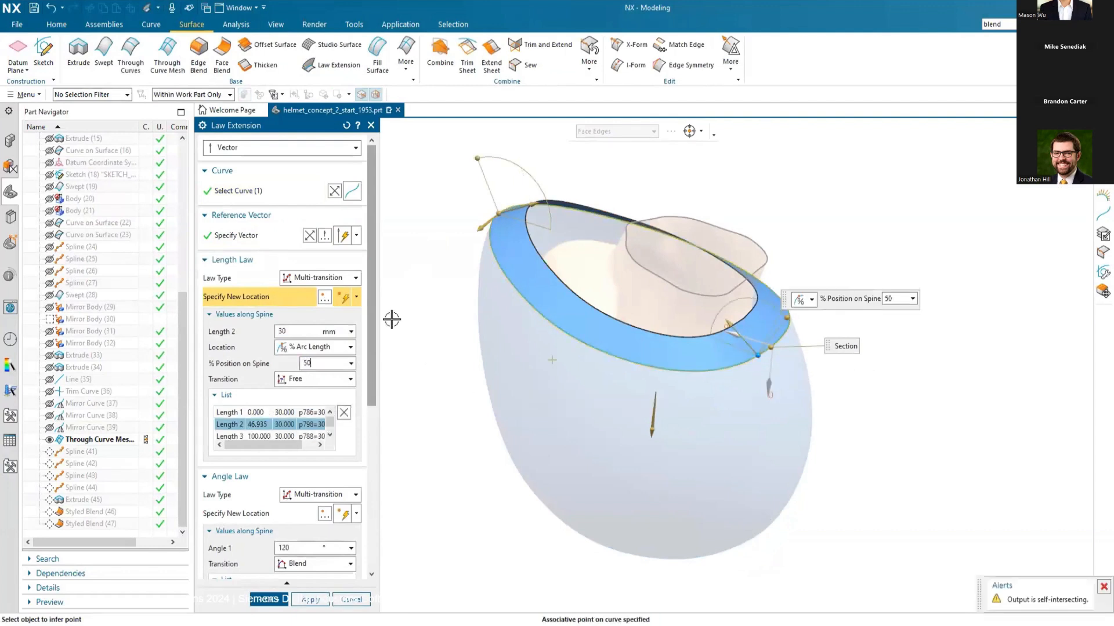
key("Tab")
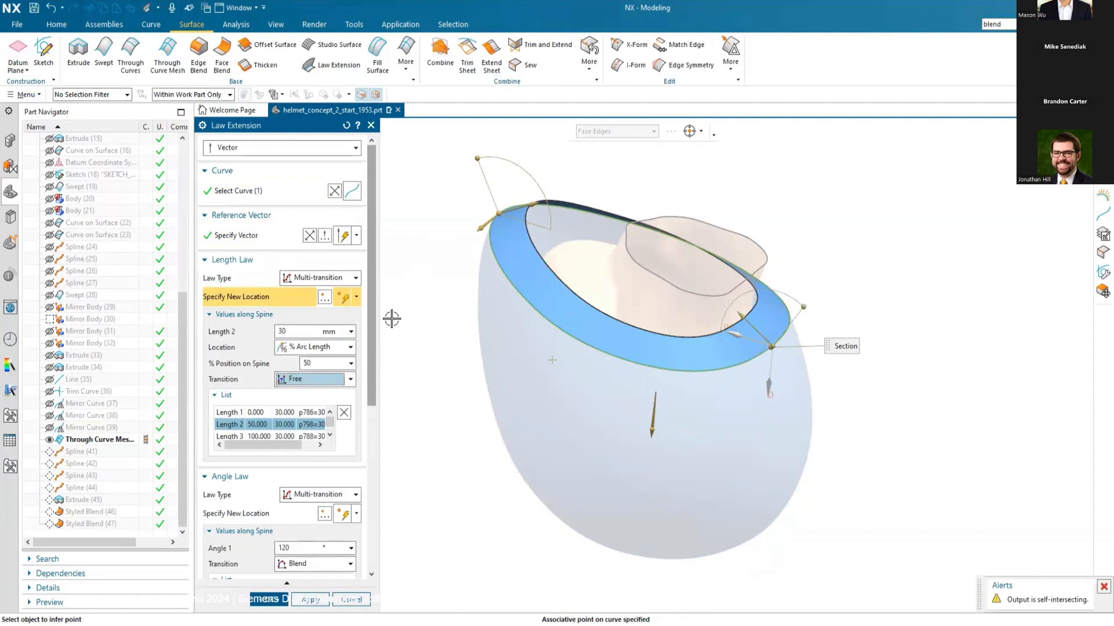
left_click(289, 332)
type("2")
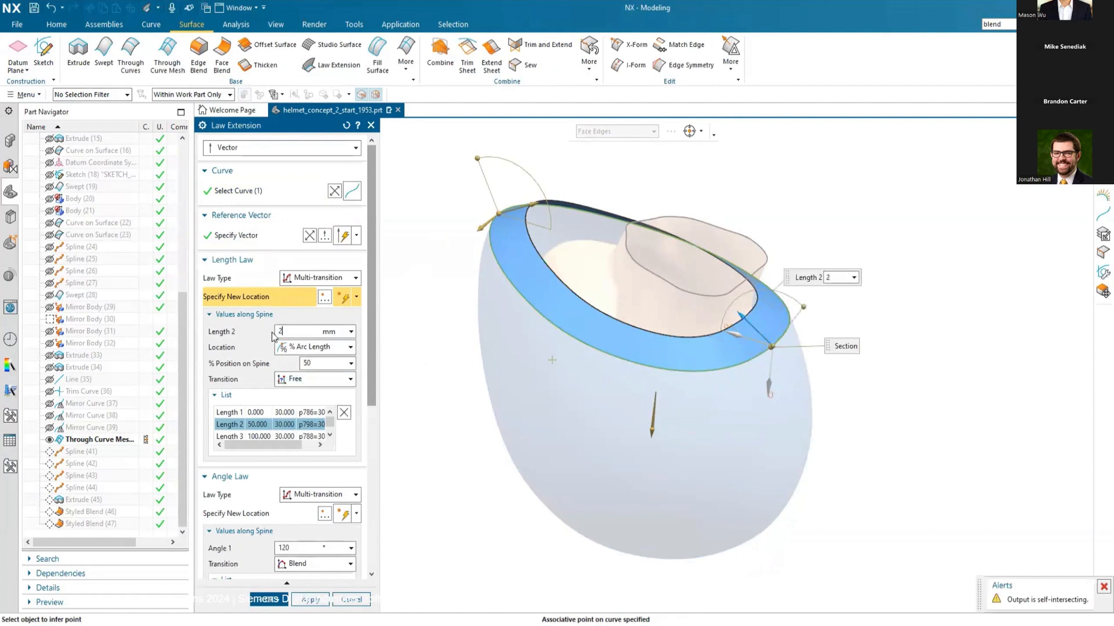
type("5")
key("Tab")
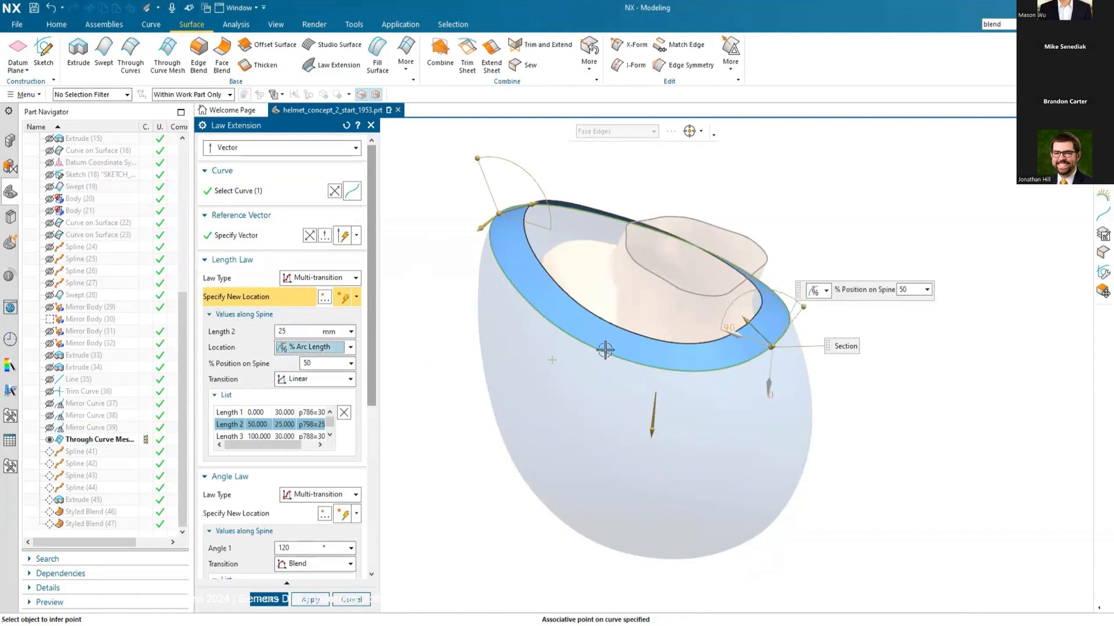
Step: Reduce the length at the 50% location to 20 mm, keep the third angle at 120°, and create the Law Extension
middle_click_drag(619, 350, 467, 199)
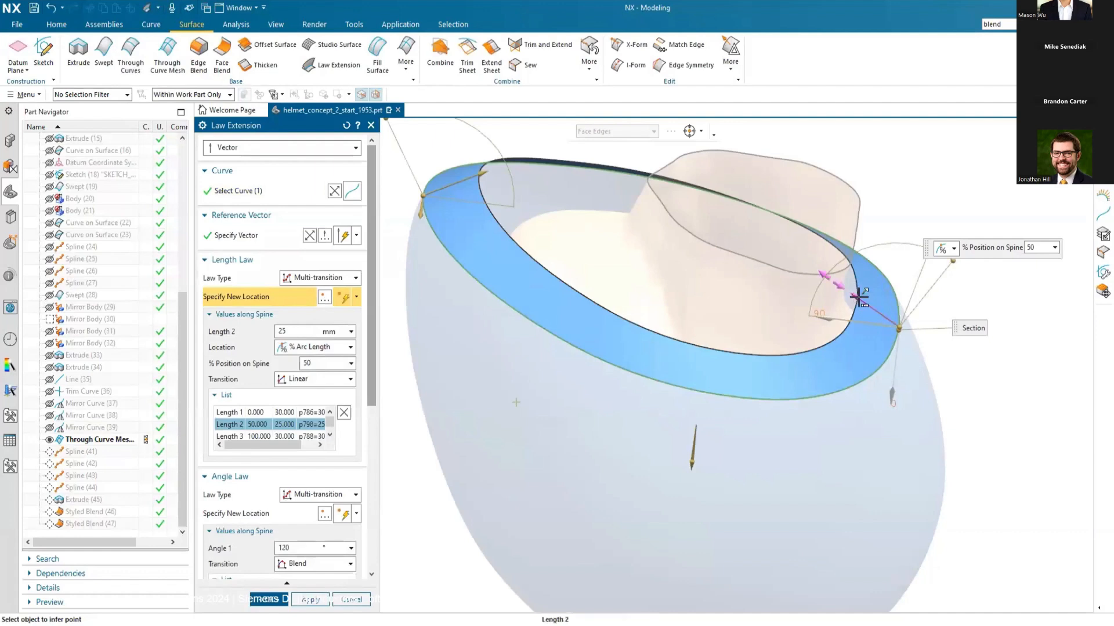
left_click_drag(859, 297, 864, 301)
left_click_drag(864, 301, 866, 303)
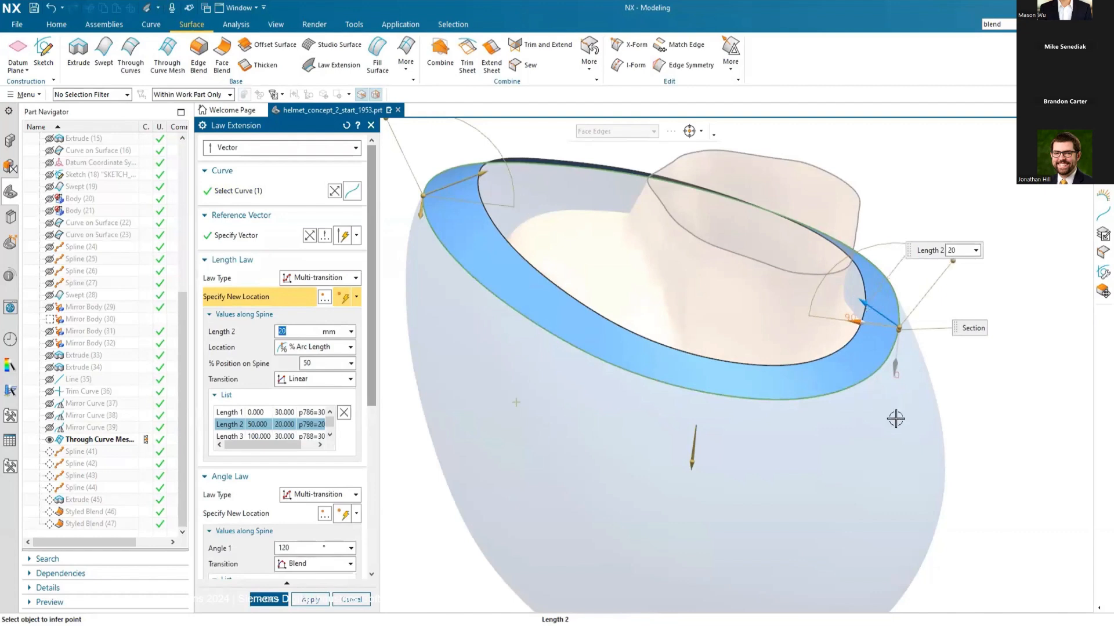
scroll(982, 457, "down", 2)
left_click(507, 185)
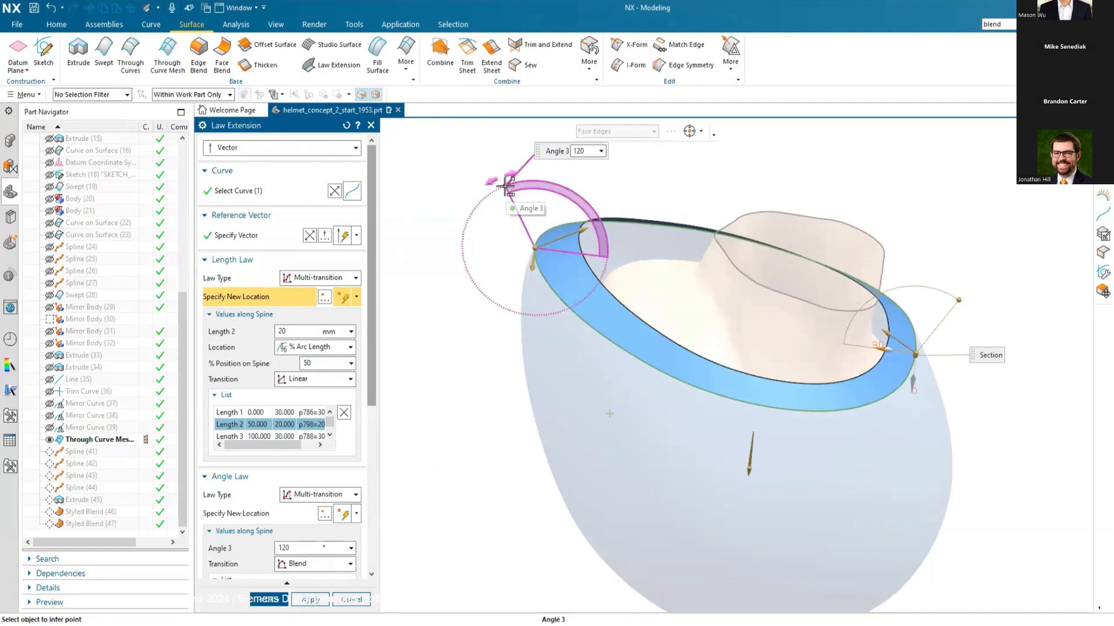
mouse_move(503, 186)
left_mouse_down()
mouse_move(517, 187)
mouse_move(509, 195)
left_mouse_up()
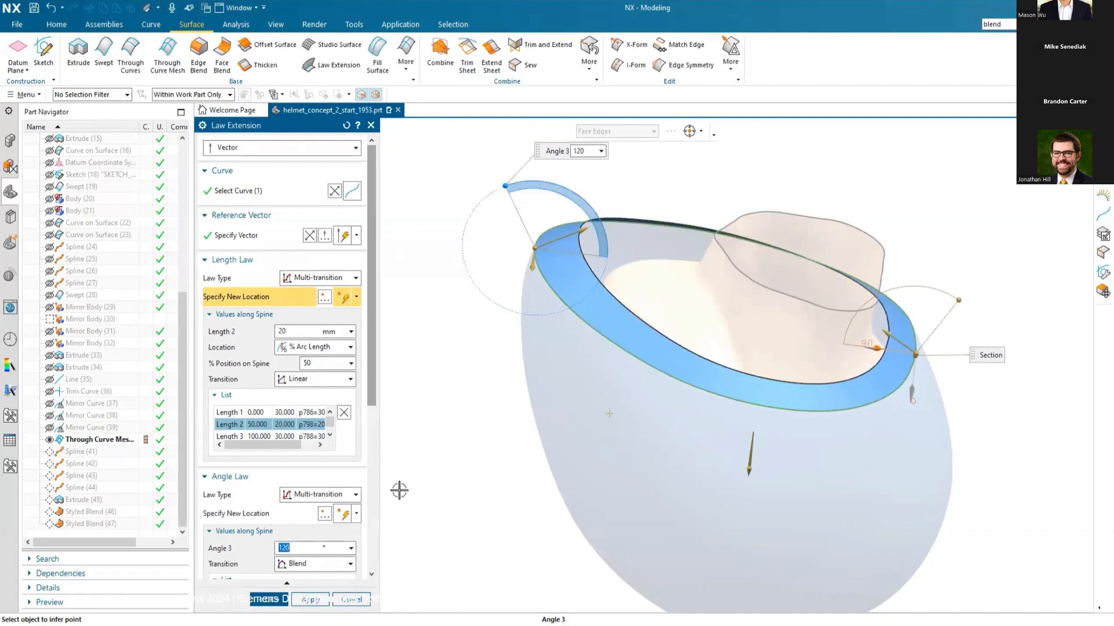
left_click(265, 600)
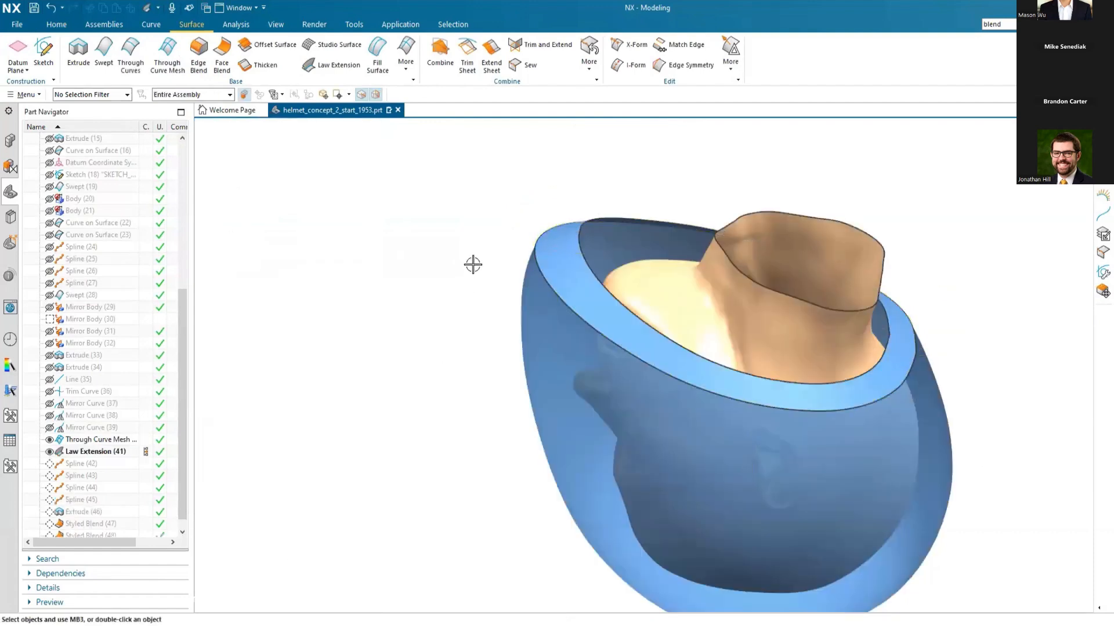
Step: From a side view, start X-Form on the helmet shell with 7 U by 9 V patches and a U degree of 4
middle_click_drag(480, 224, 478, 394)
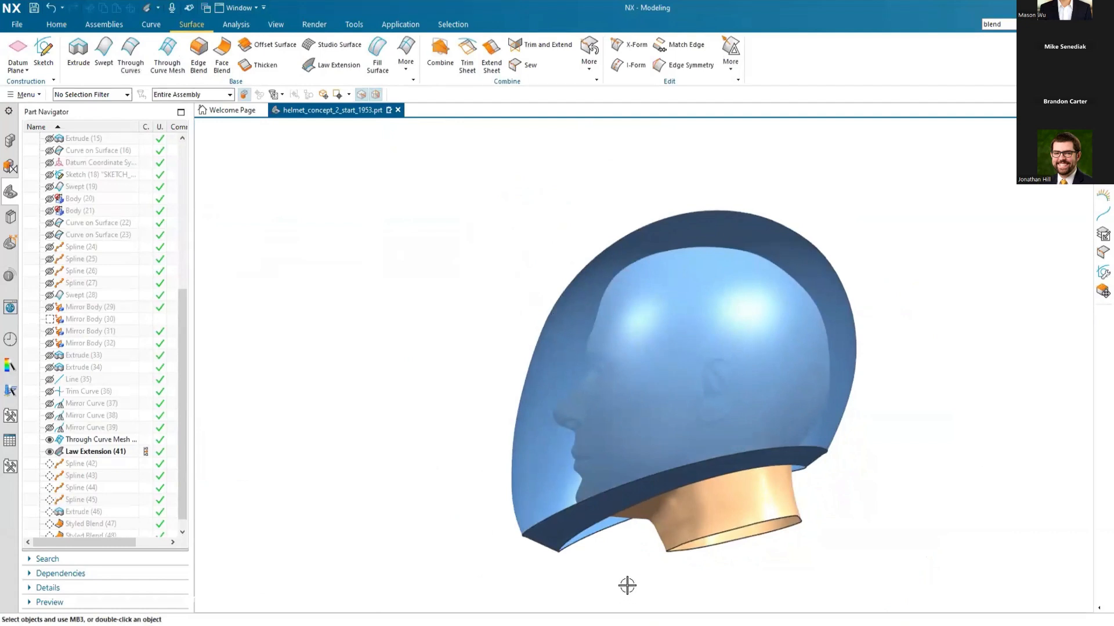
key("F8")
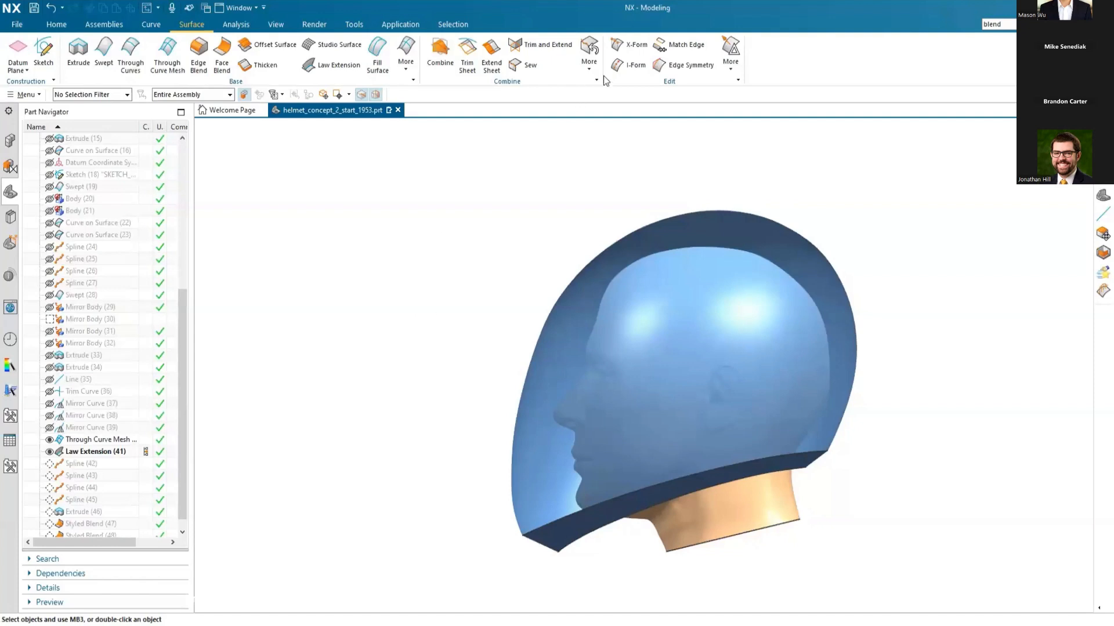
left_click(623, 42)
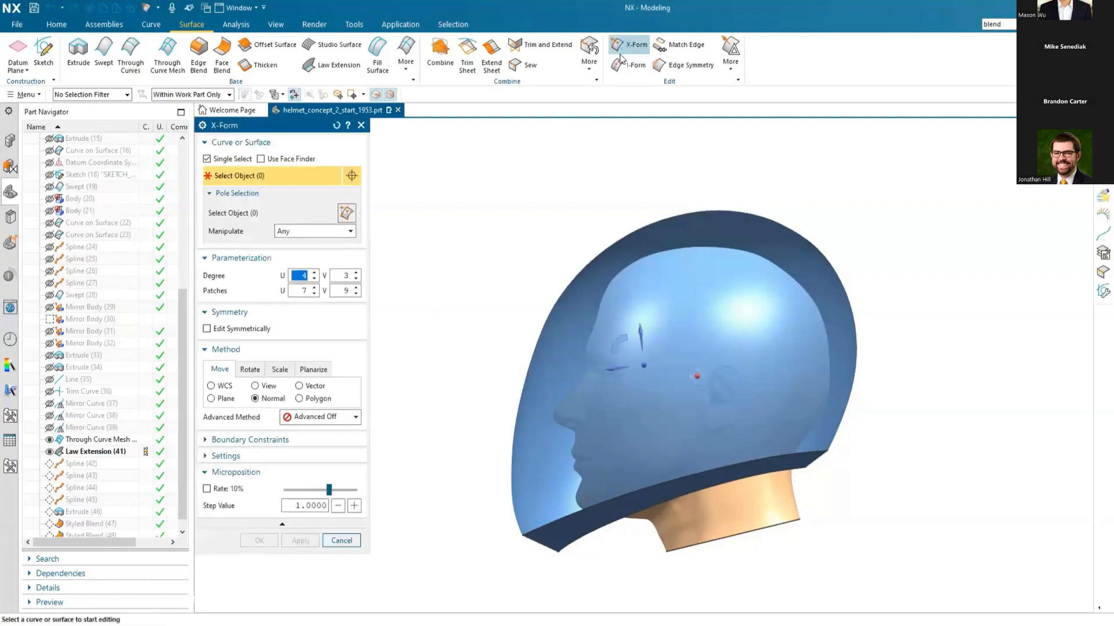
left_click(725, 259)
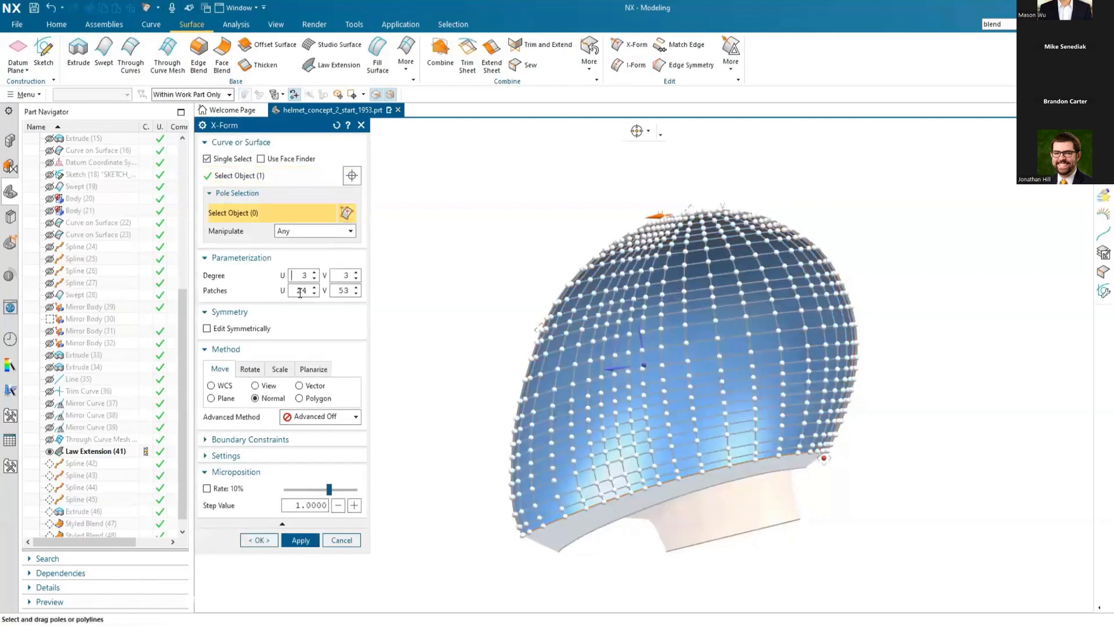
type("7")
key("Tab")
type("9")
key("Tab")
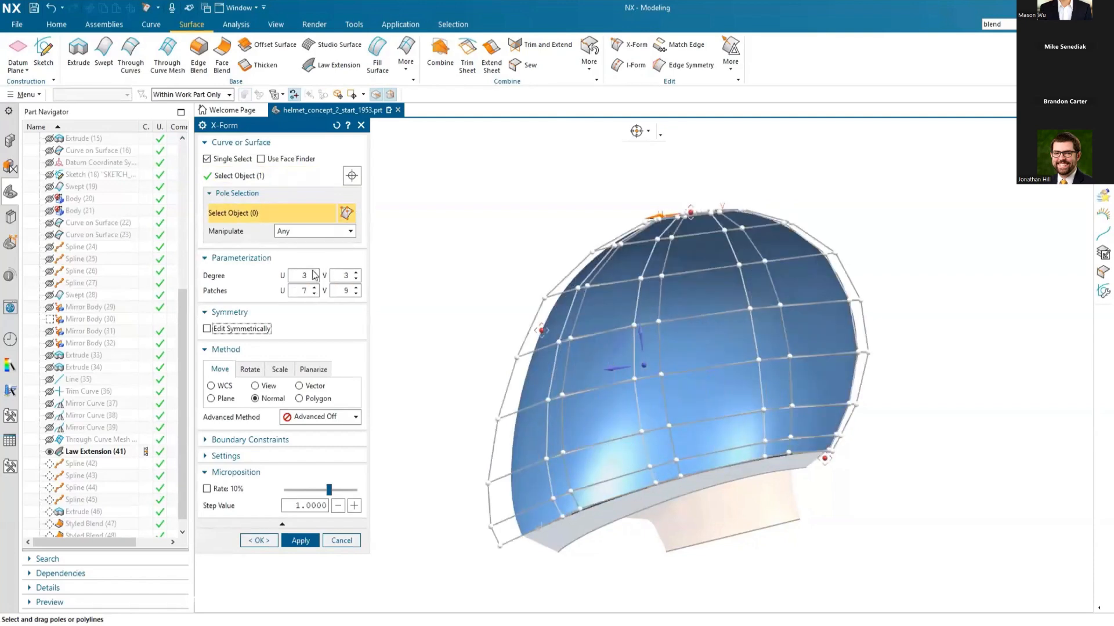
left_click(314, 273)
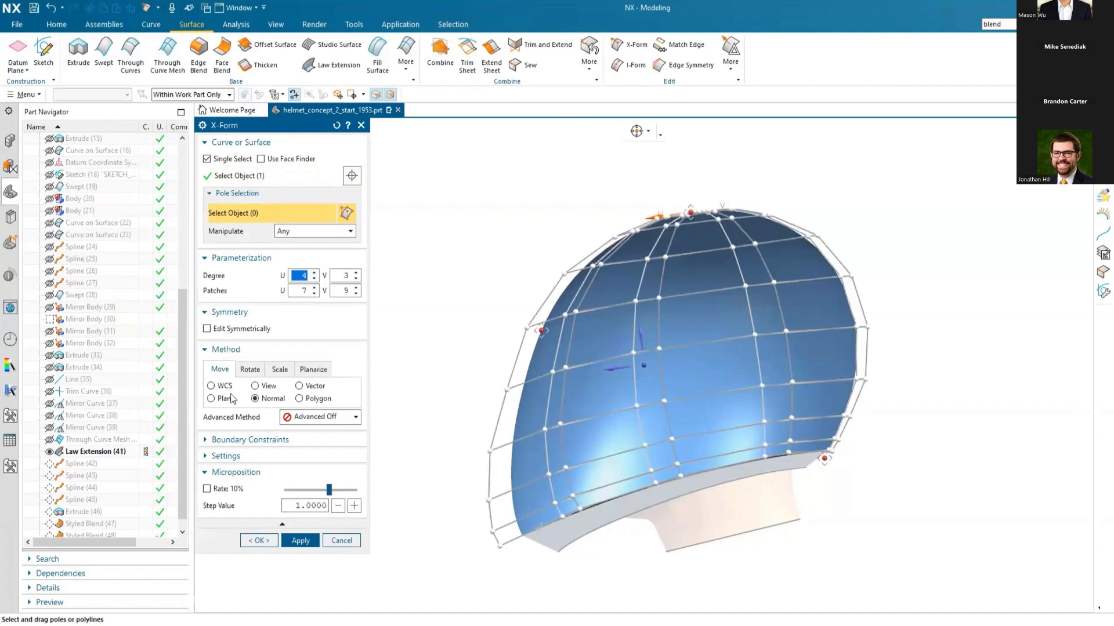
Step: Move the eight upper rear poles outward and upward in the WCS plane perpendicular to Y, and apply the X-Form
left_click(211, 387)
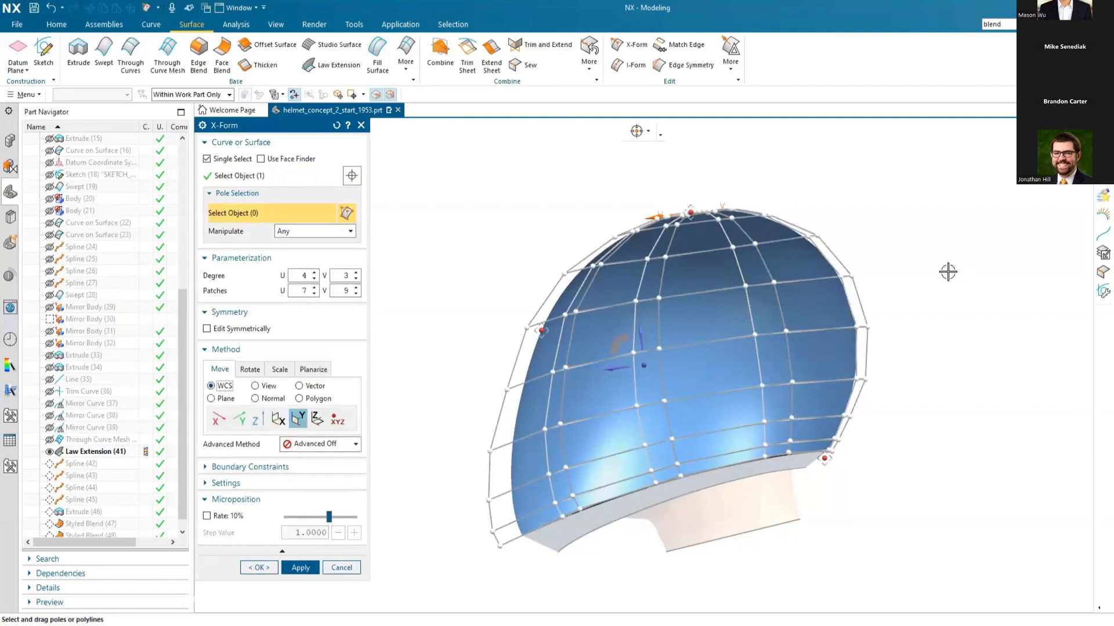
left_click_drag(943, 256, 711, 355)
left_click_drag(855, 276, 884, 252)
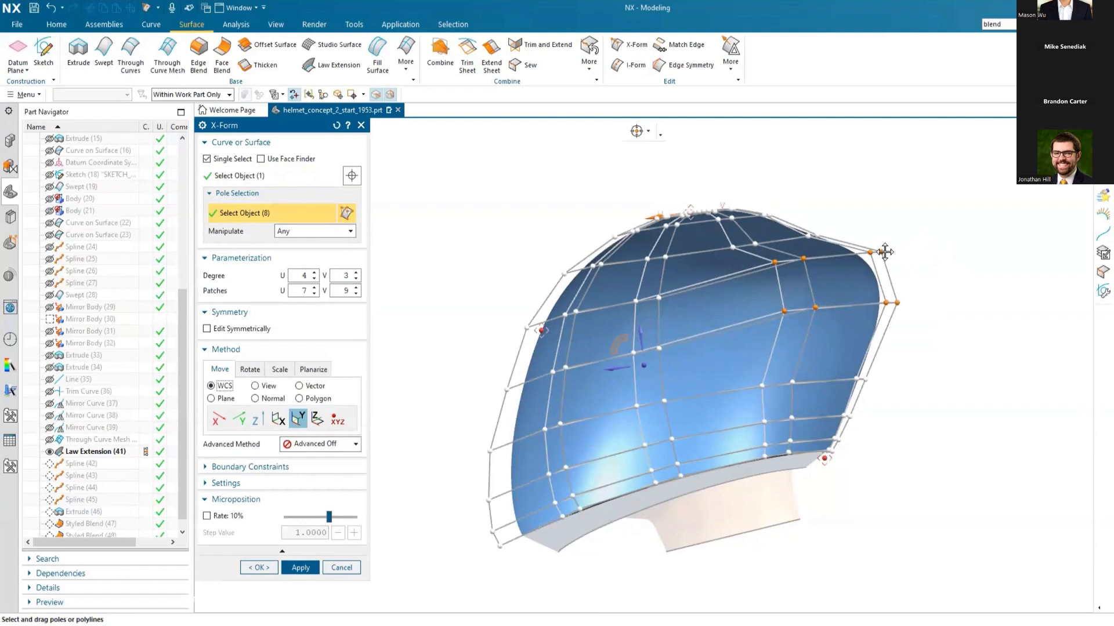
middle_click(884, 252)
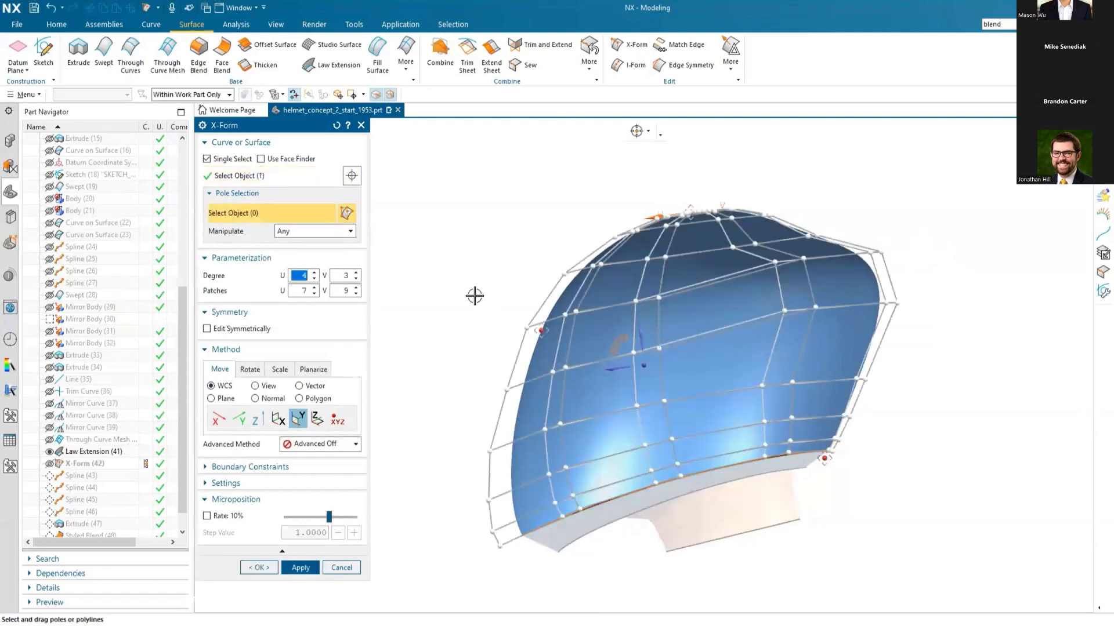
Step: Pull the six poles at the helmet's upper front outward using the Normal move method, and apply the X-Form
left_click_drag(472, 291, 602, 398)
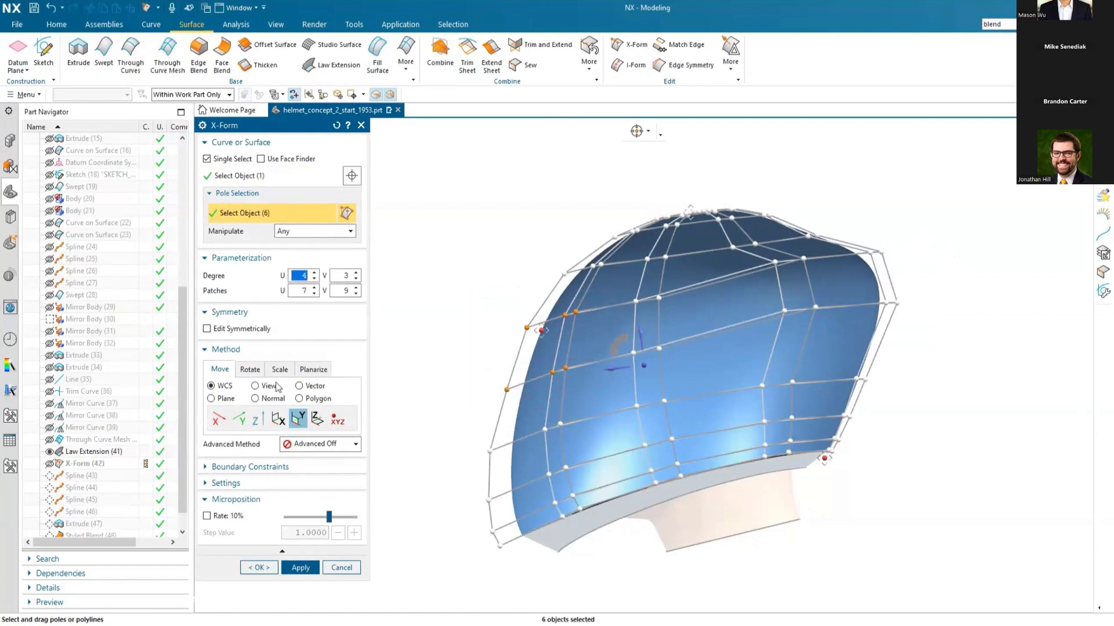
left_click(254, 398)
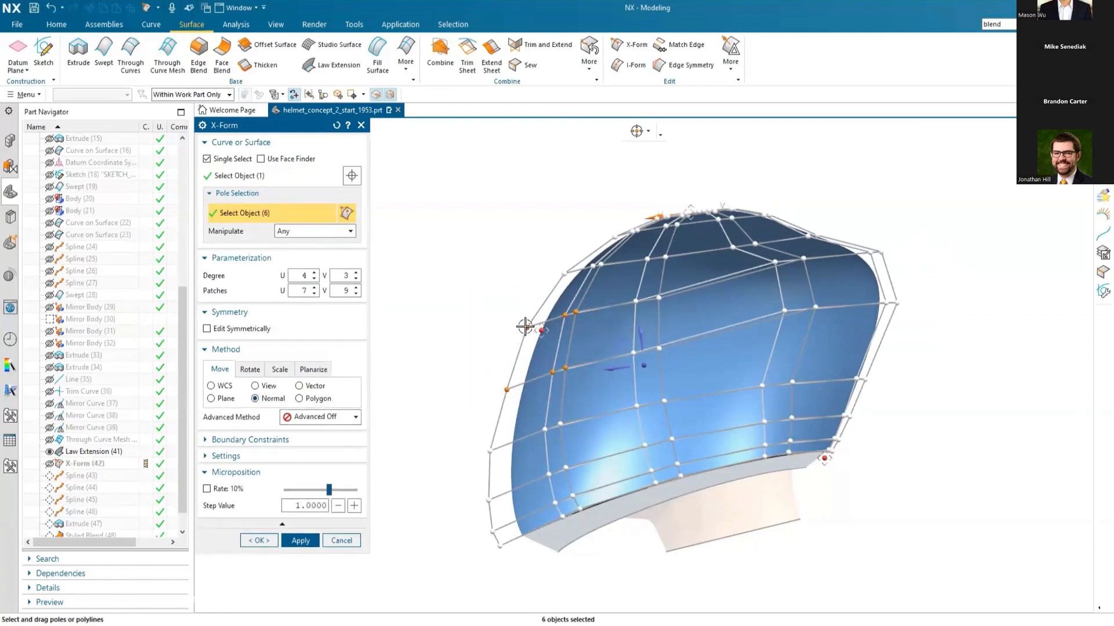
left_click_drag(522, 323, 506, 322)
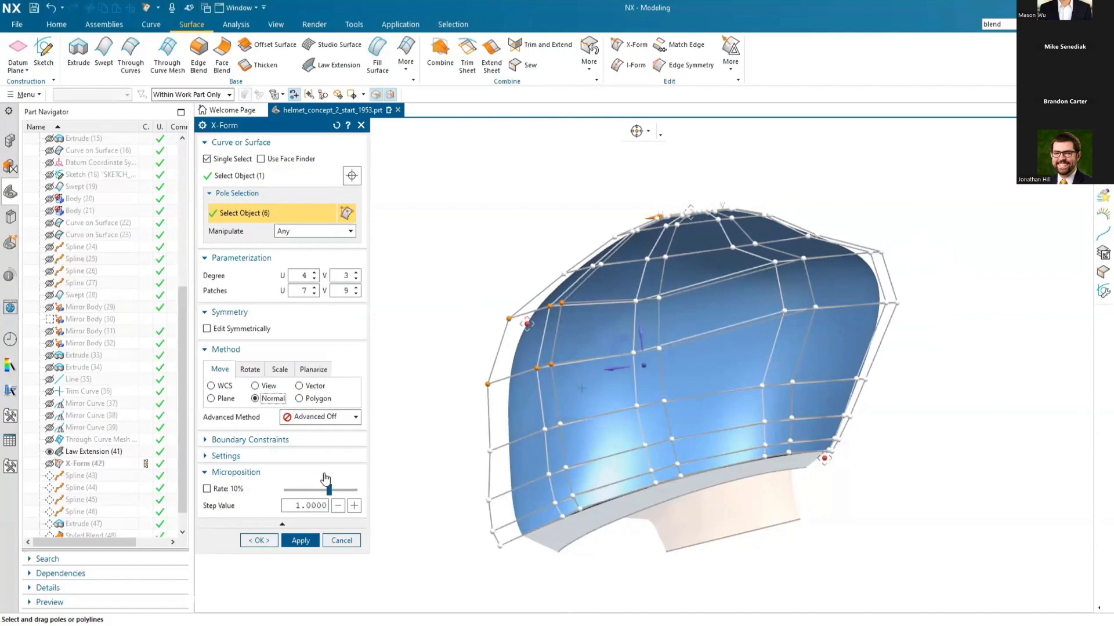
left_click(301, 541)
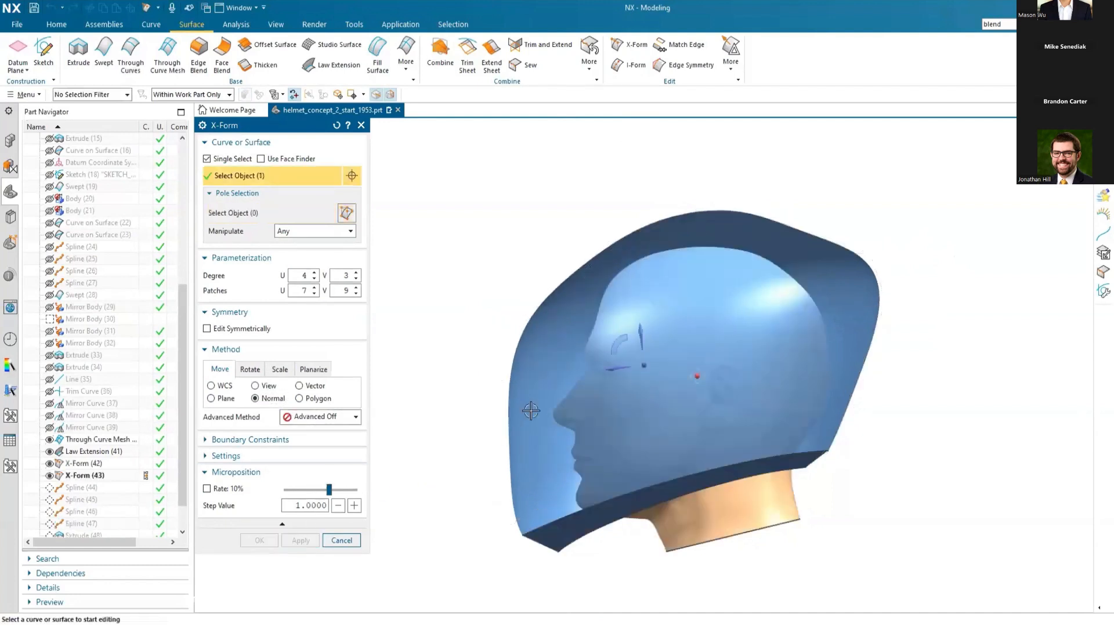
Step: Pull the pole at the helmet's lower front outward with X-Form using the Normal move method, and accept the edit
left_click(530, 409)
left_click_drag(483, 453, 452, 459)
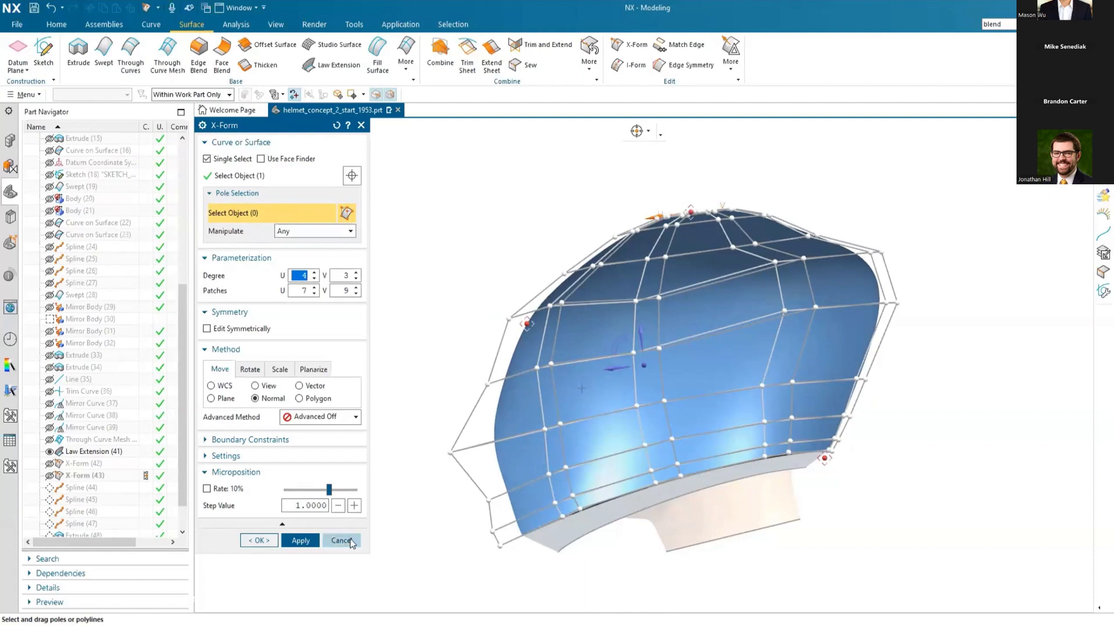
left_click(256, 540)
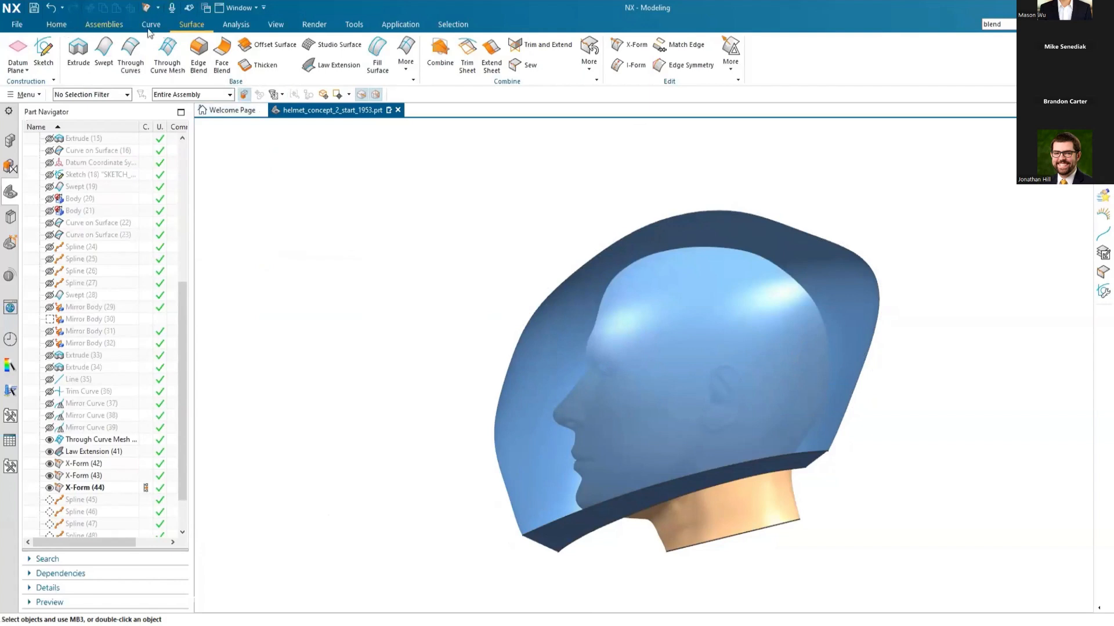
Step: Make the helmet shell fully opaque by lowering the translucency in its object display
left_click(268, 26)
left_click(635, 51)
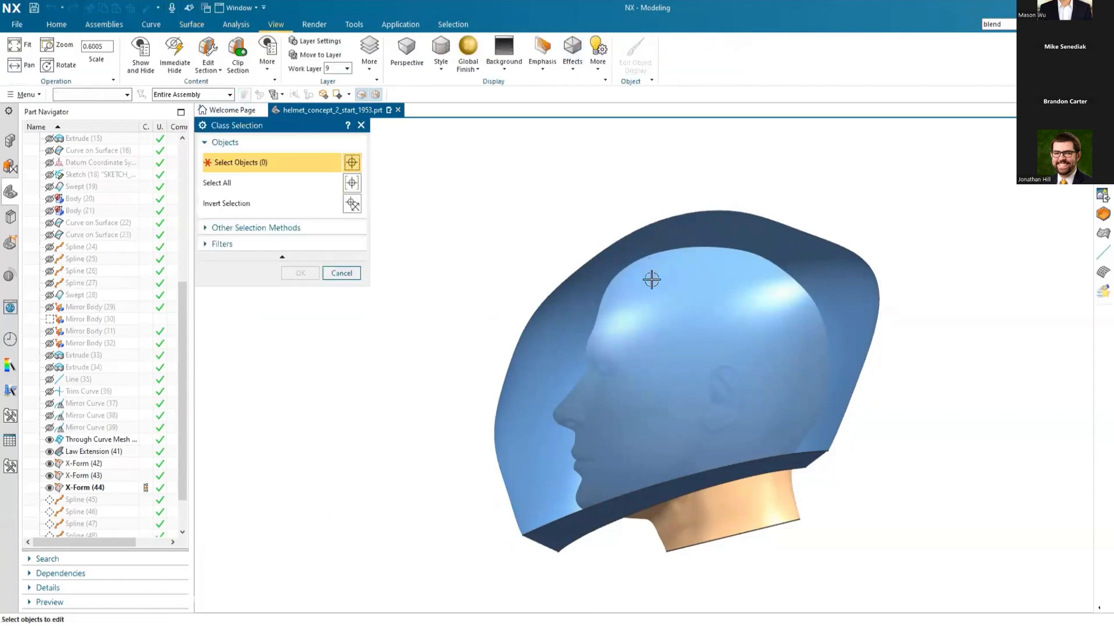
left_click(651, 279)
middle_click(450, 260)
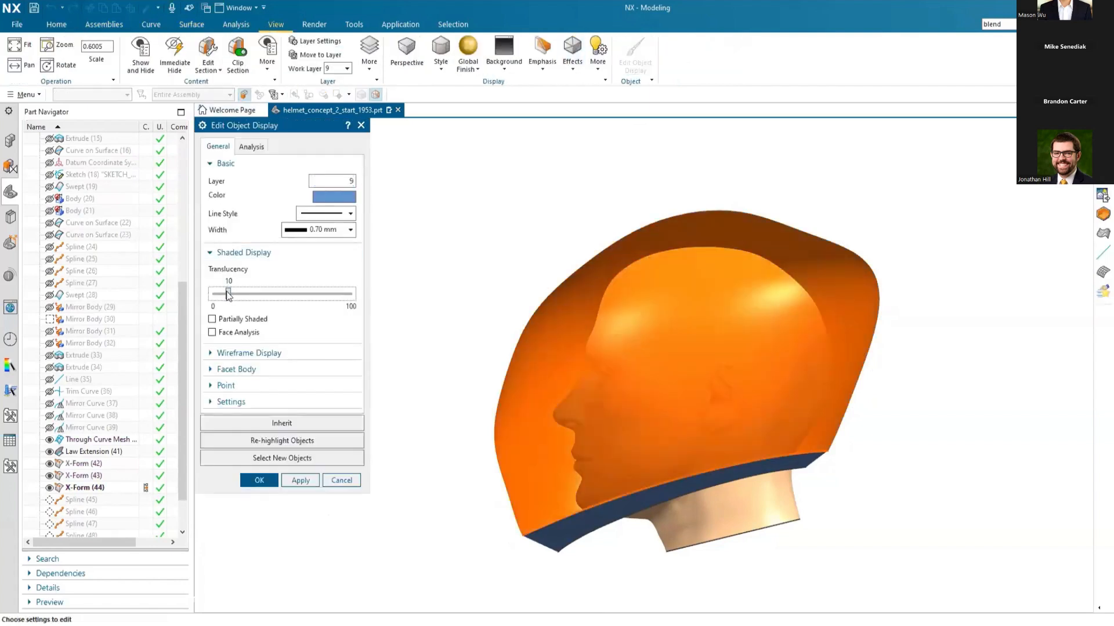
left_click(259, 481)
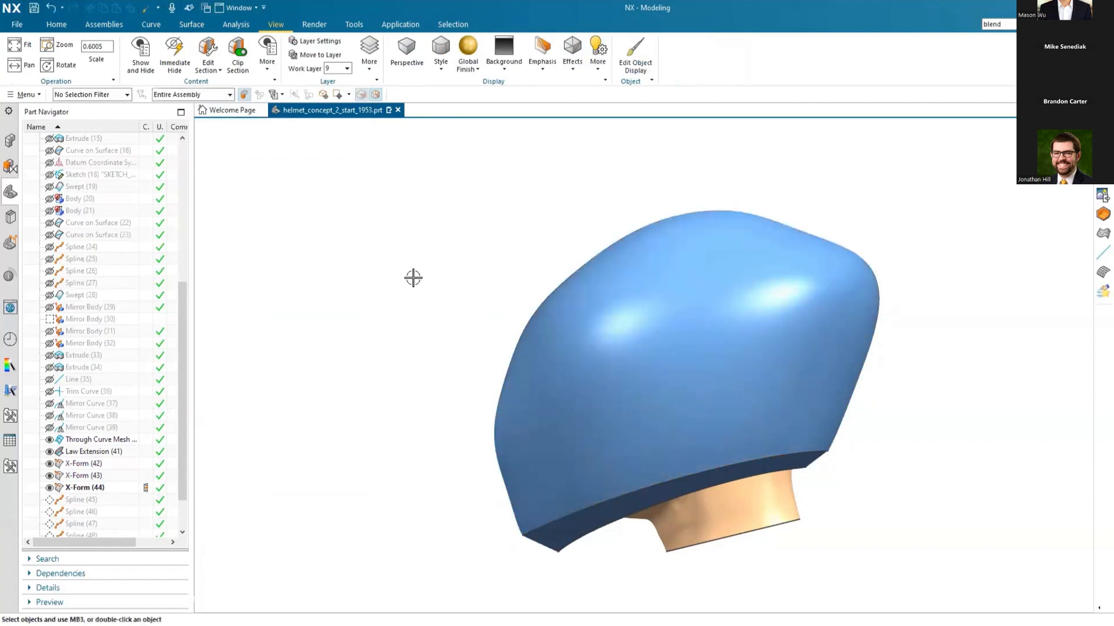
Step: Start I-Form on the helmet's lower flange face with 3 uniformly spaced iso curves in the U direction, trying 5 along the way
left_click(192, 25)
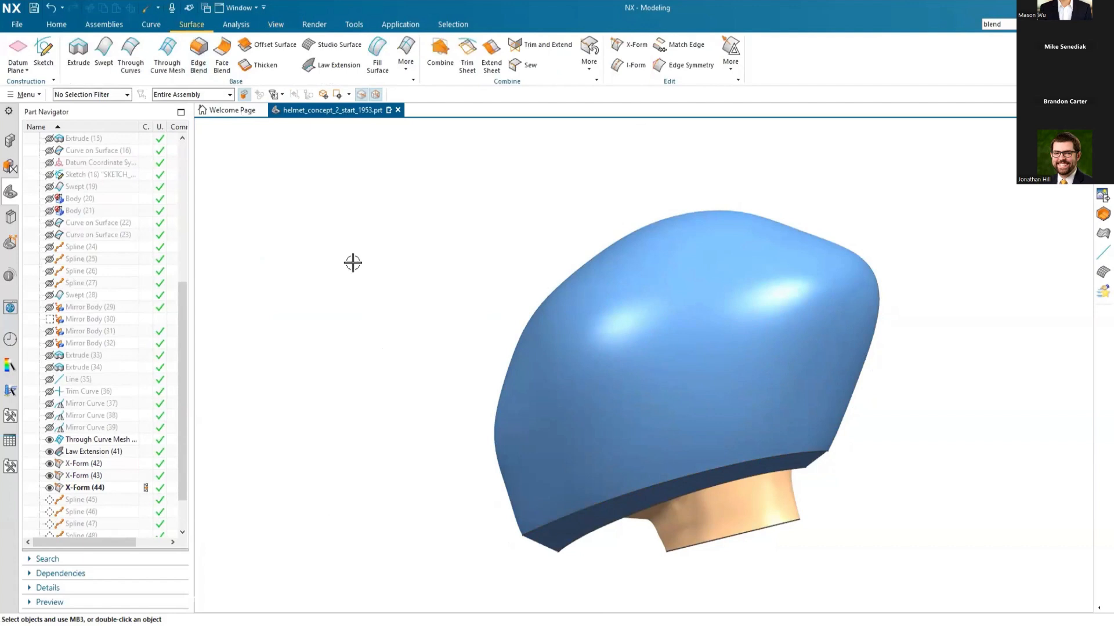
left_click(616, 65)
scroll(592, 582, "up", 2)
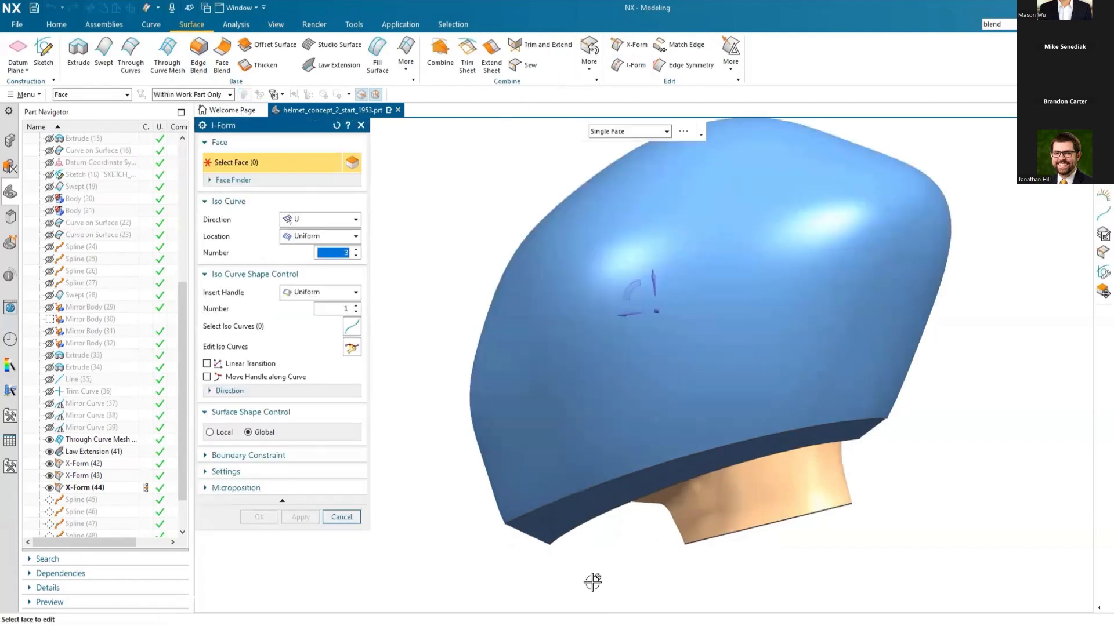
scroll(592, 582, "up", 2)
left_click(561, 478)
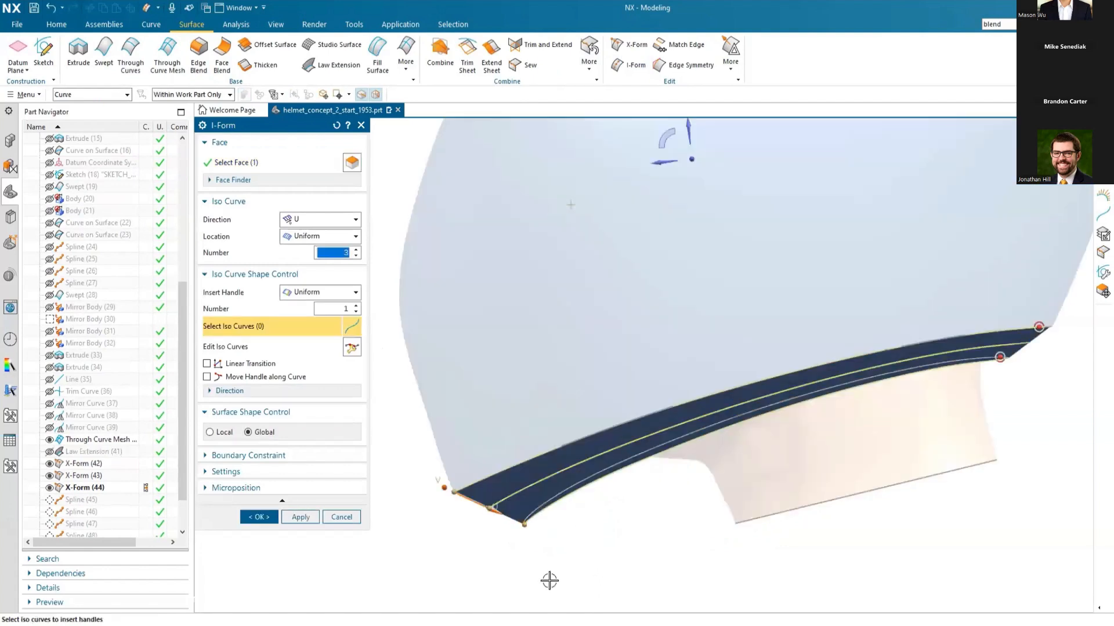
left_click(357, 250)
left_click(356, 250)
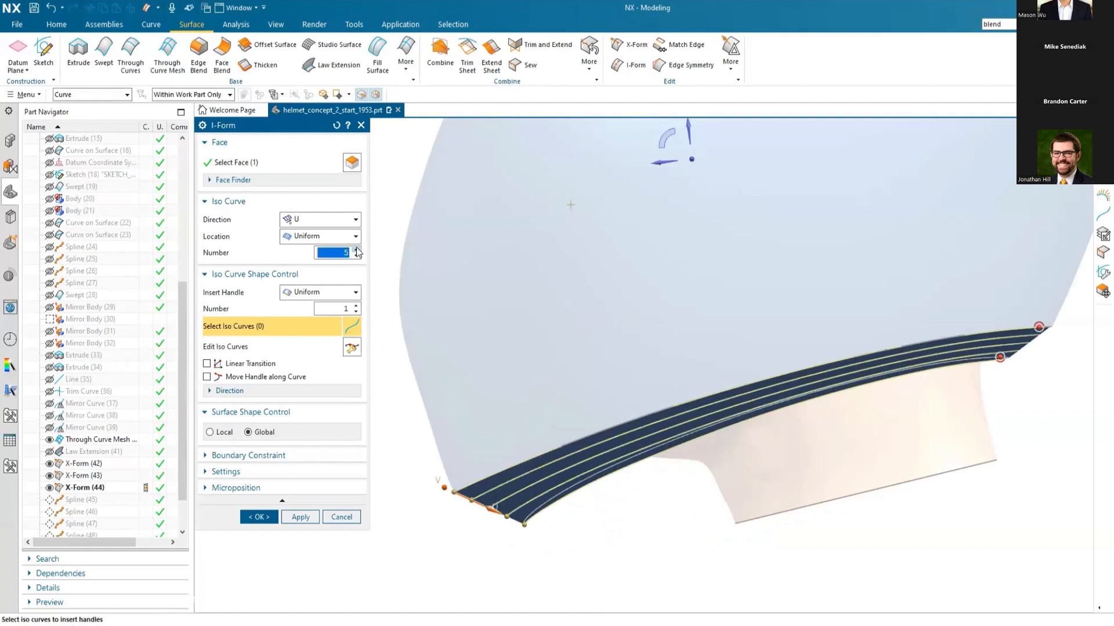
left_click(356, 256)
left_click(356, 256)
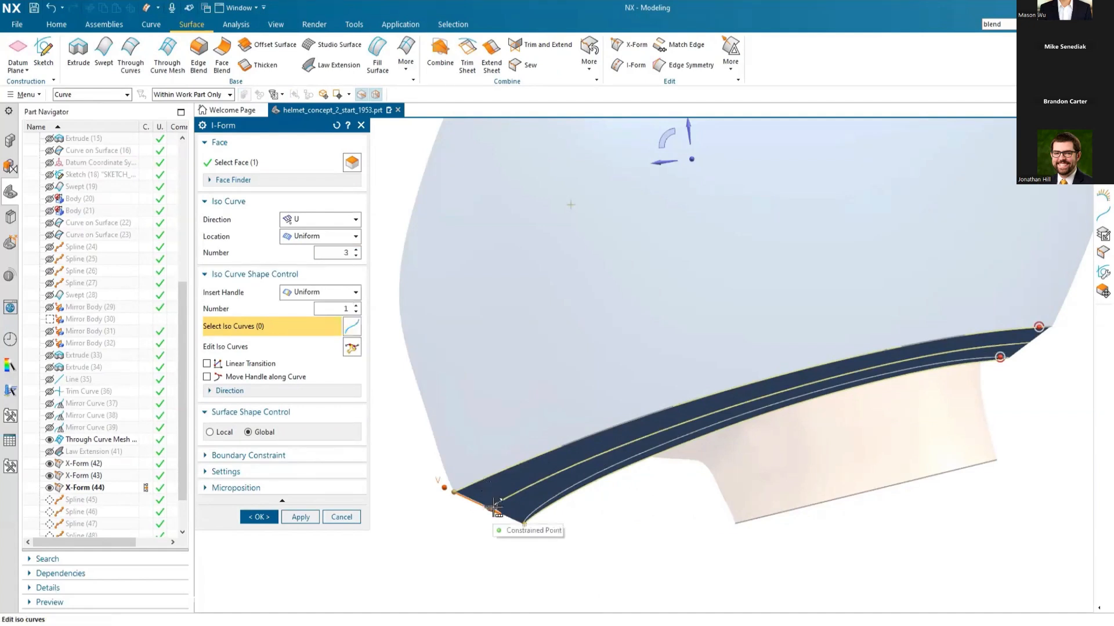
Step: Move the middle iso curve's handle at the flange's front end to bow the flange inward, and create the I-Form
left_click(494, 505)
mouse_move(497, 505)
left_mouse_down()
mouse_move(477, 528)
mouse_move(504, 507)
left_mouse_up()
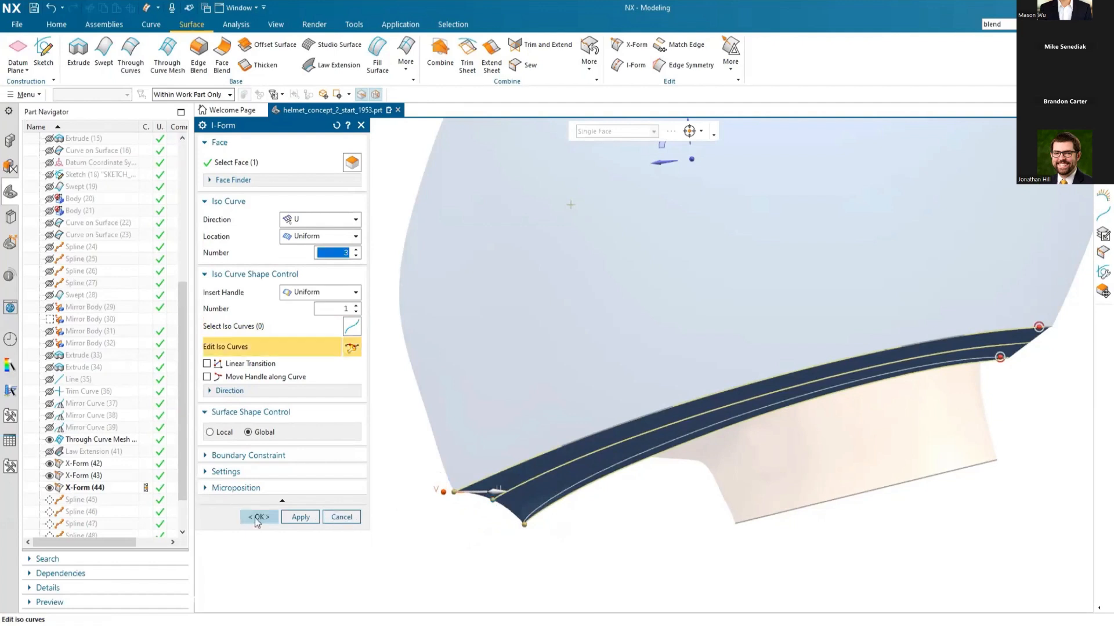
left_click(256, 520)
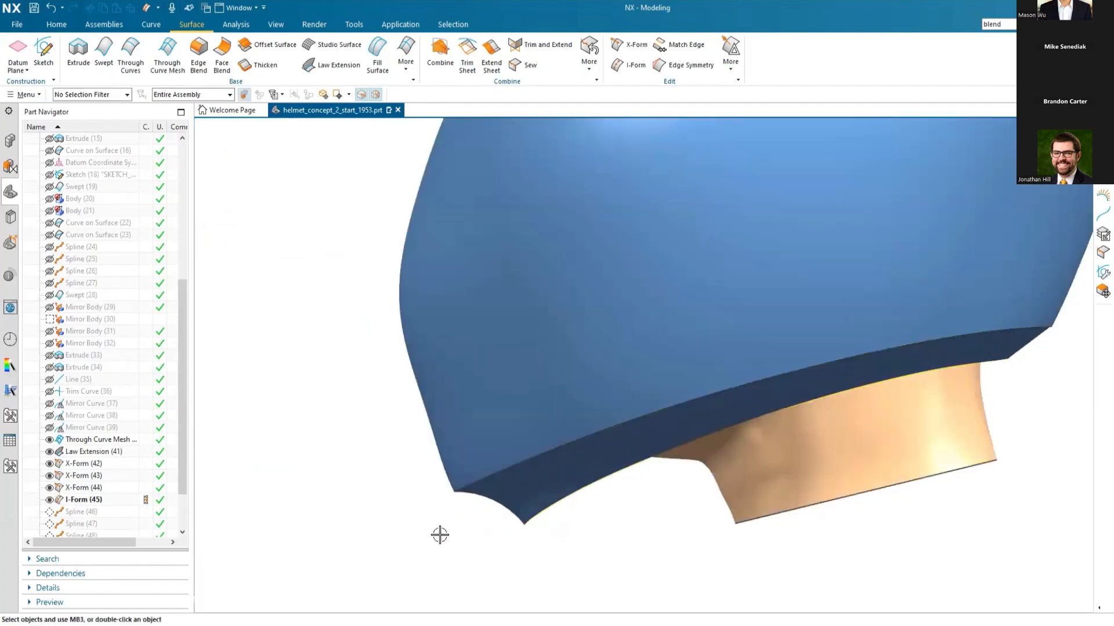
Step: Start a Law-type Styled Blend, taking the helmet shell as face chain 1 and the lower flange as face chain 2, directions pointing inward
scroll(529, 536, "down", 2)
middle_click_drag(398, 447, 428, 451)
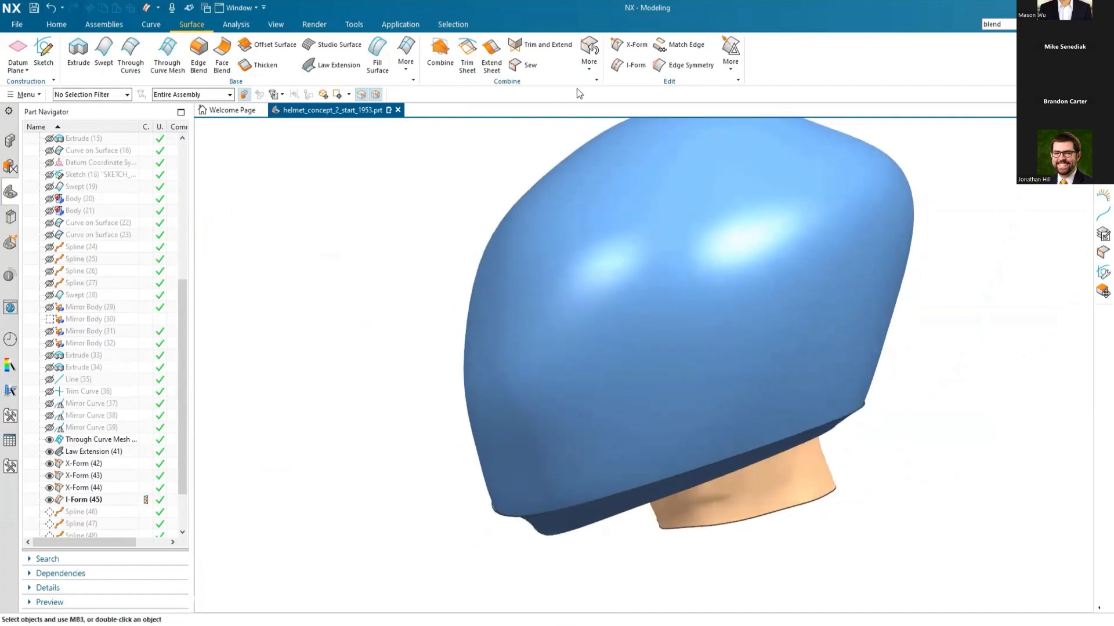
key("Return")
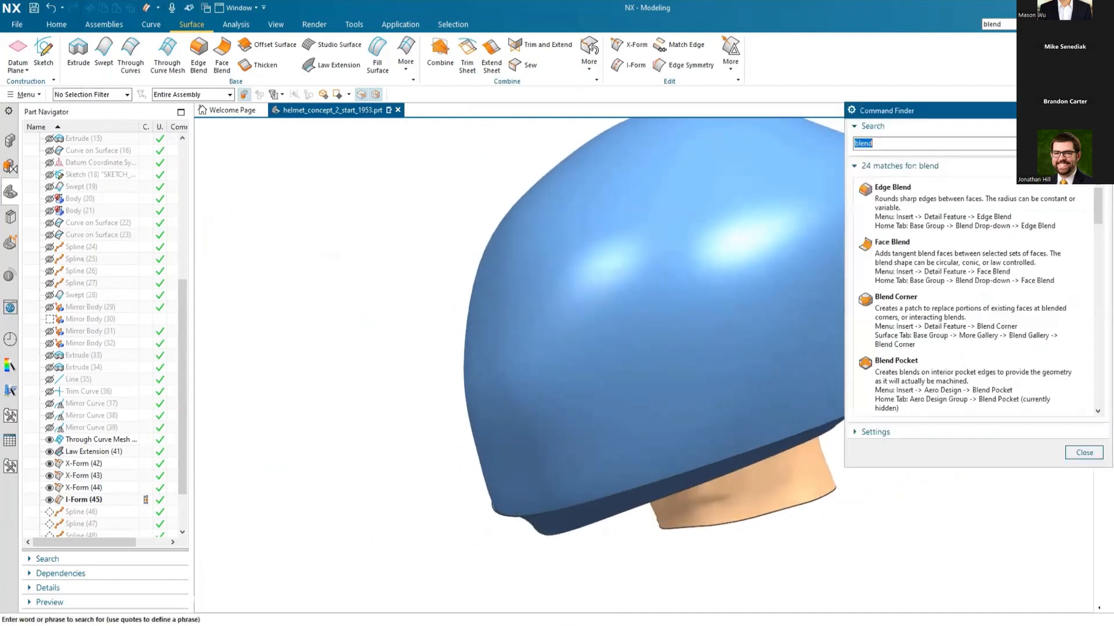
left_click_drag(1100, 215, 1101, 232)
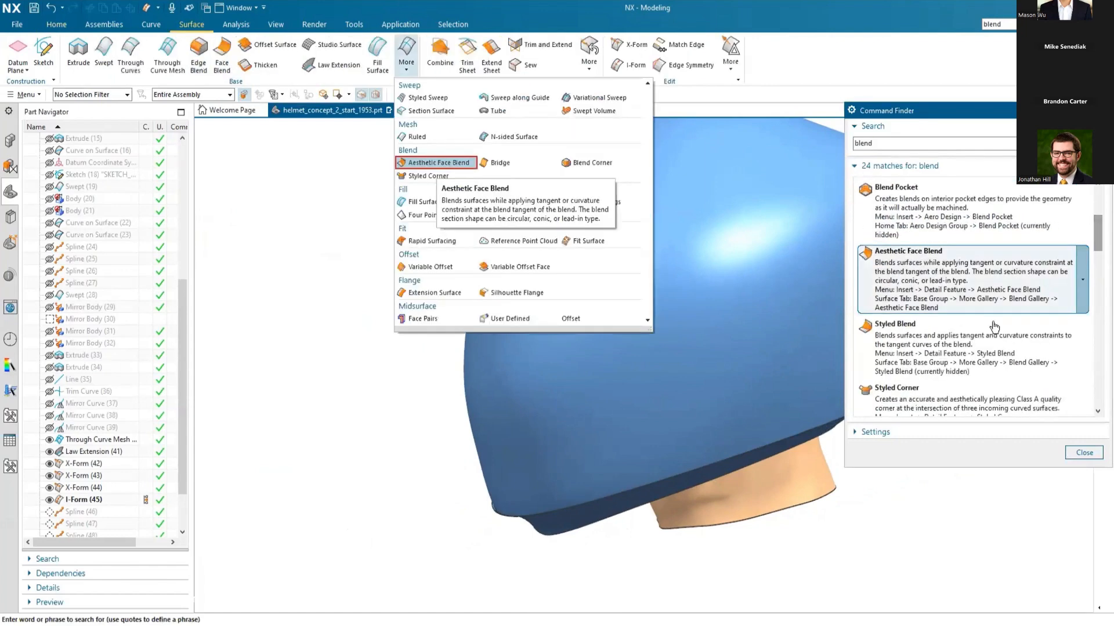
left_click(938, 338)
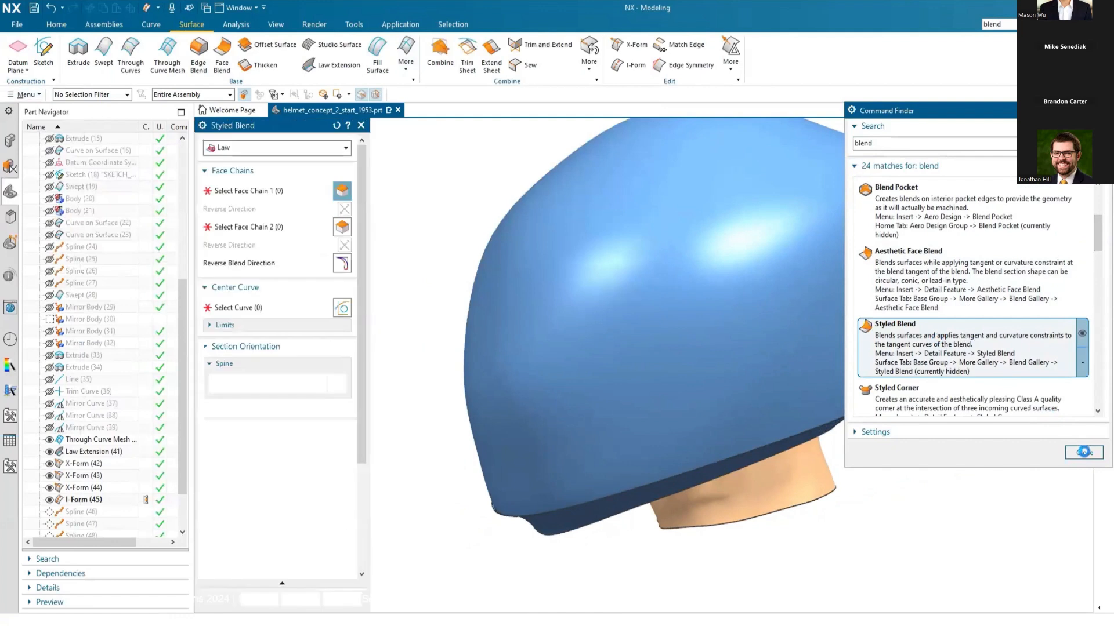
left_click(1084, 452)
left_click(509, 398)
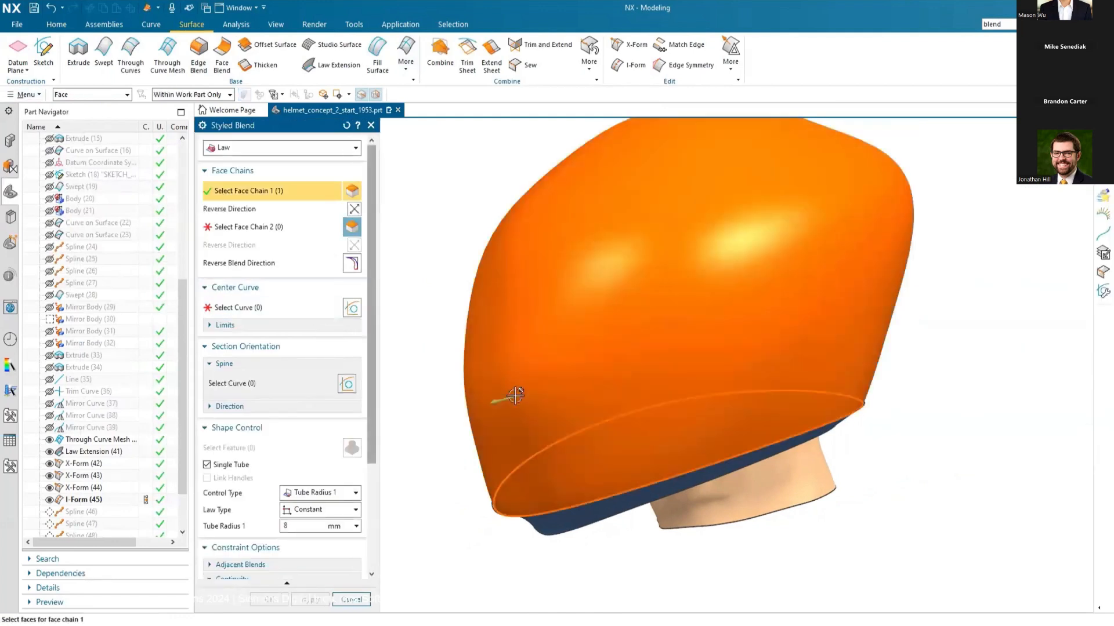
left_click(352, 225)
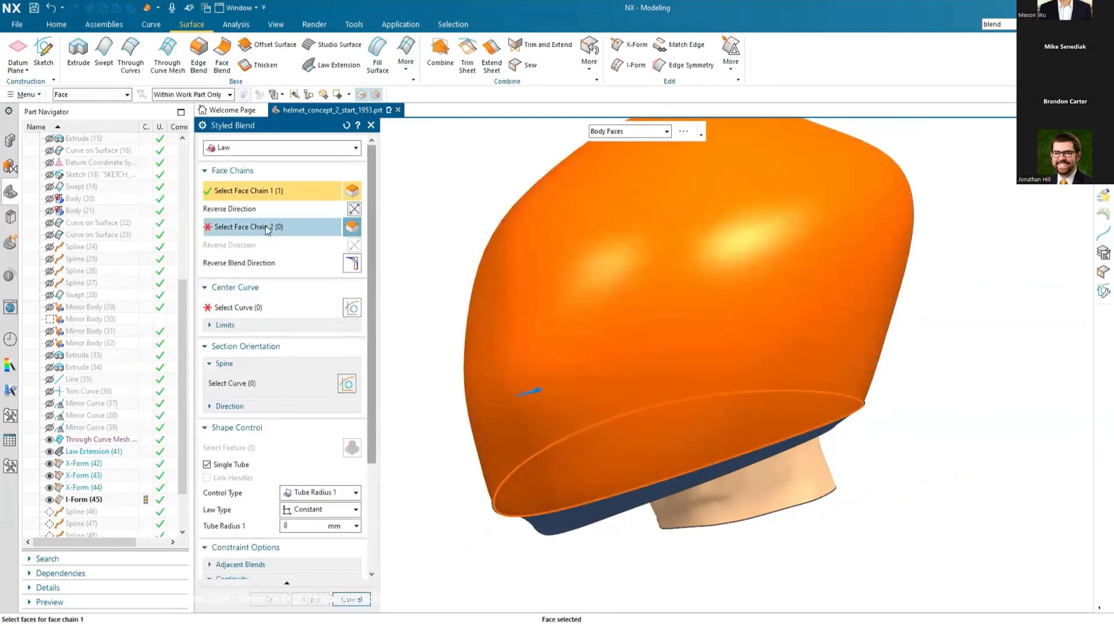
left_click(546, 528)
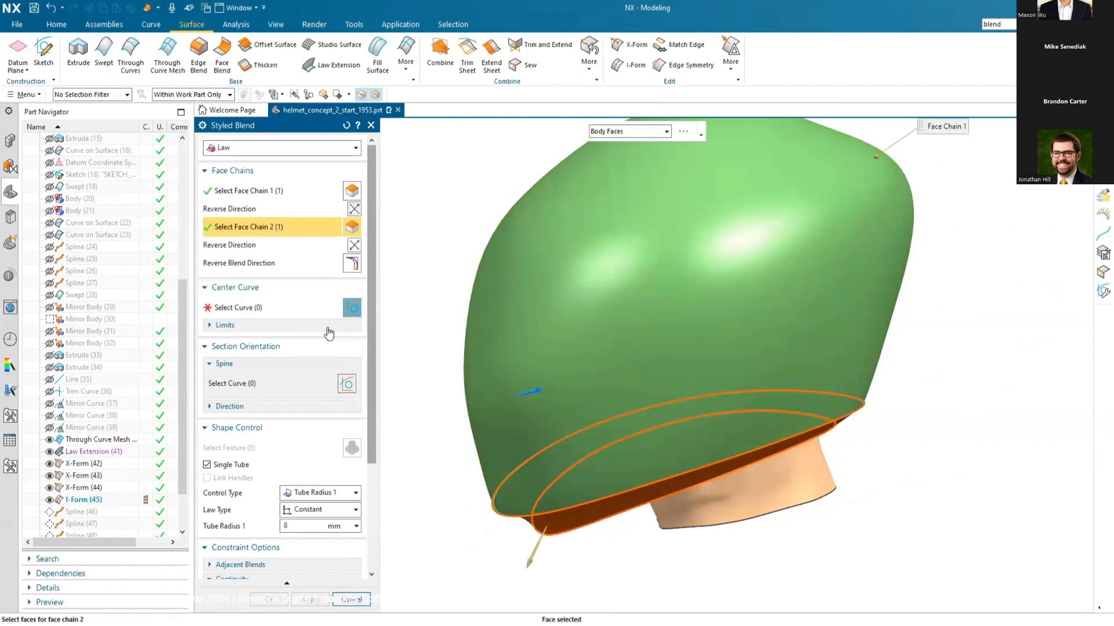
Step: Use the edge where the helmet shell meets the flange as the Styled Blend's center curve, and inspect the preview at the front
left_click(246, 307)
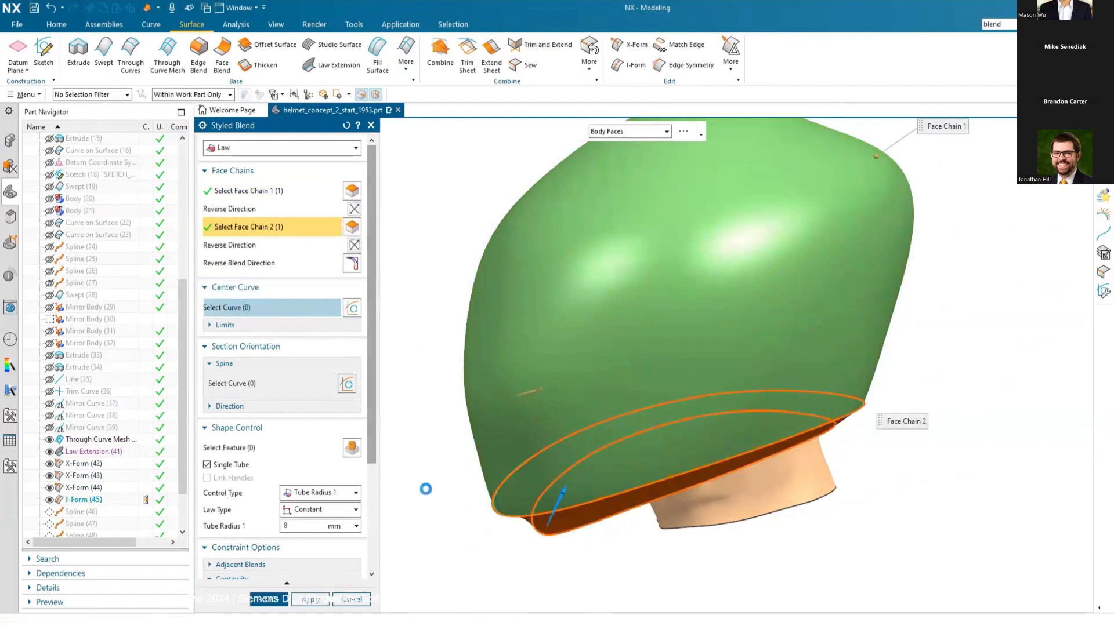
left_click(586, 504)
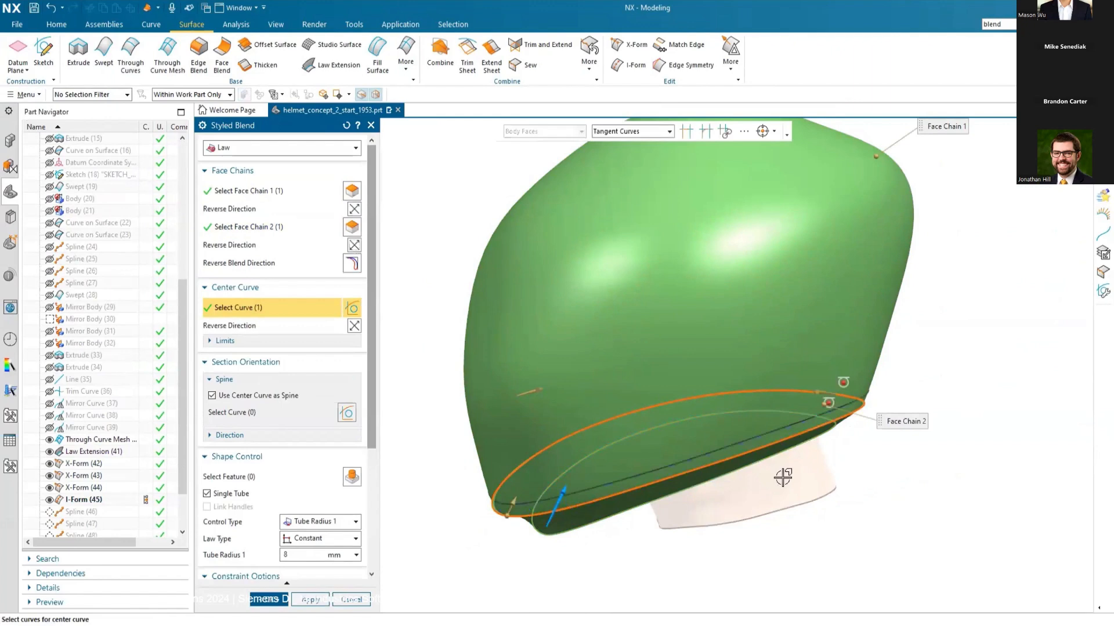
scroll(925, 429, "down", 1)
middle_click_drag(652, 547, 632, 528)
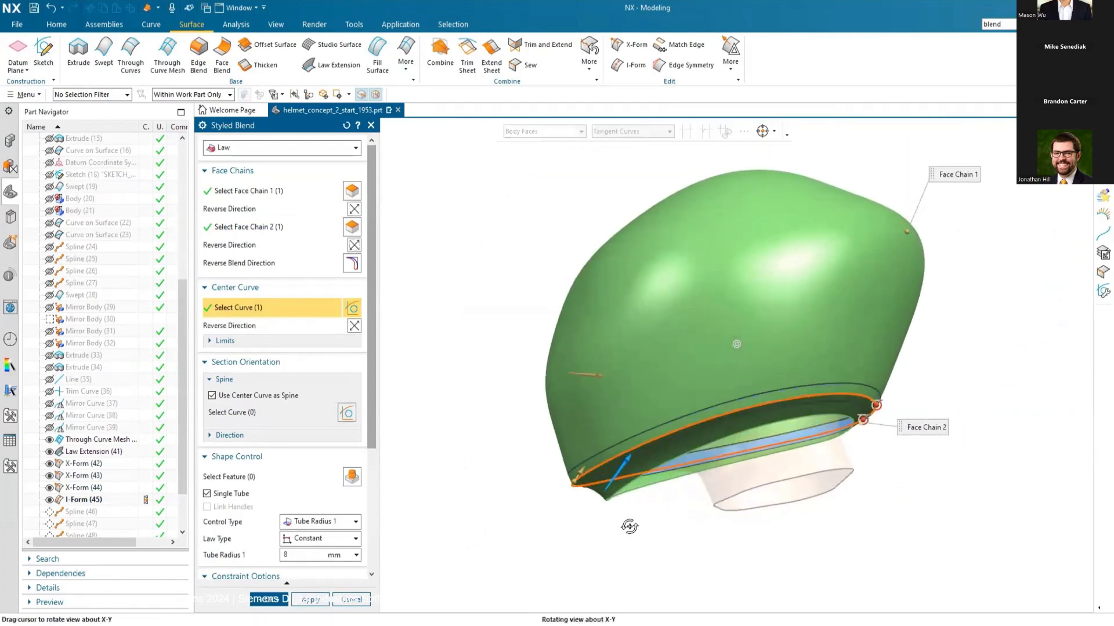
scroll(562, 500, "up", 3)
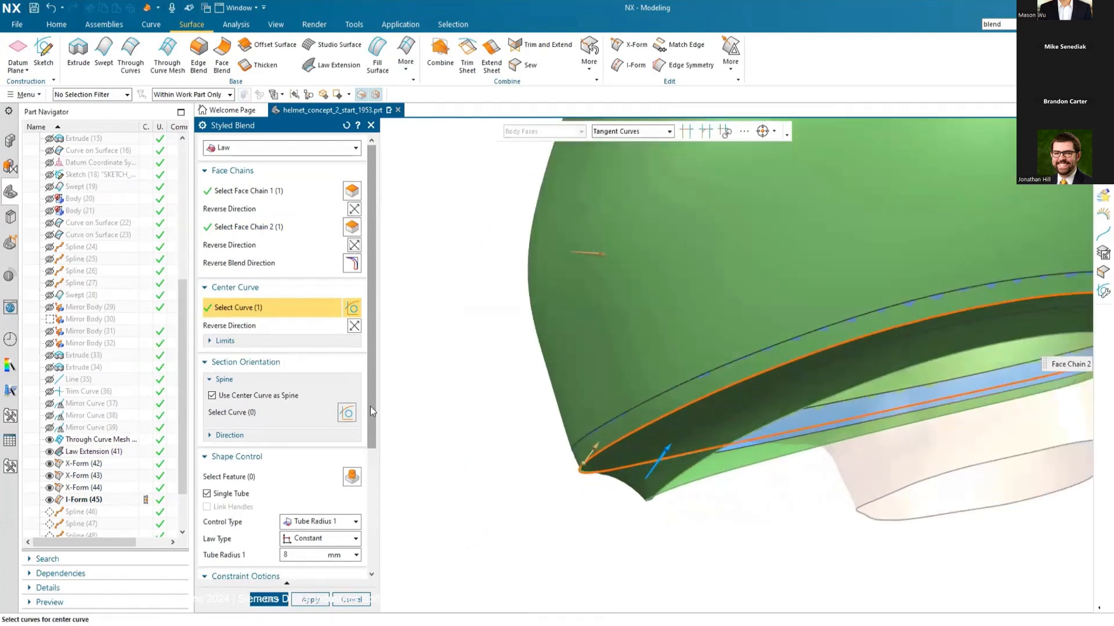
Step: Switch the blend's shape control to Depth with a constant value of 50, keep G1 continuity, and create the Styled Blend
left_click_drag(370, 406, 368, 531)
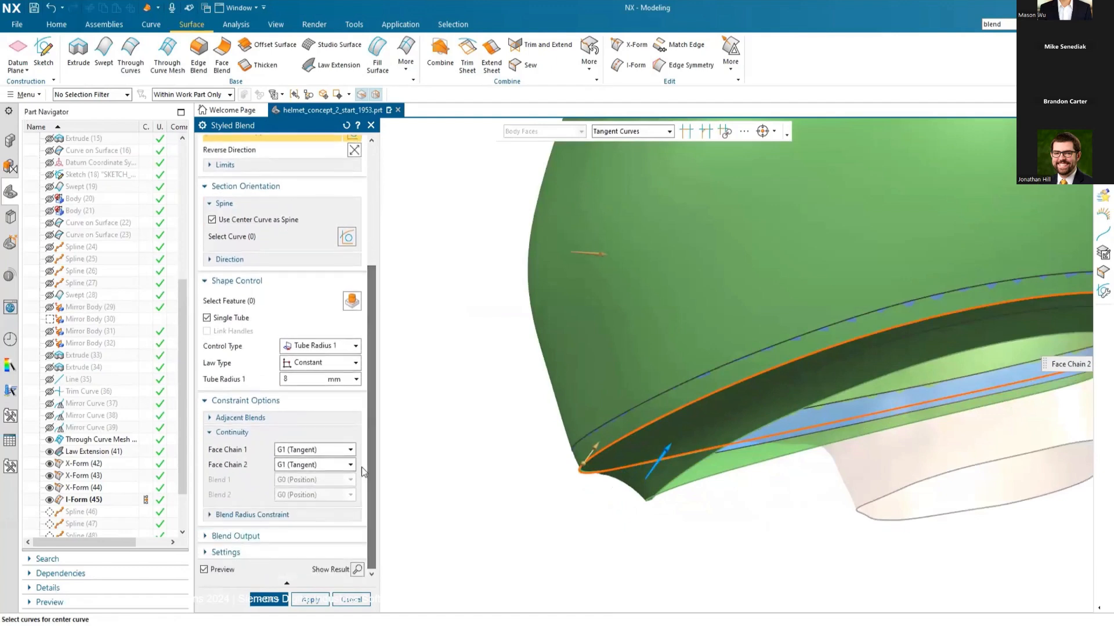
left_click(355, 347)
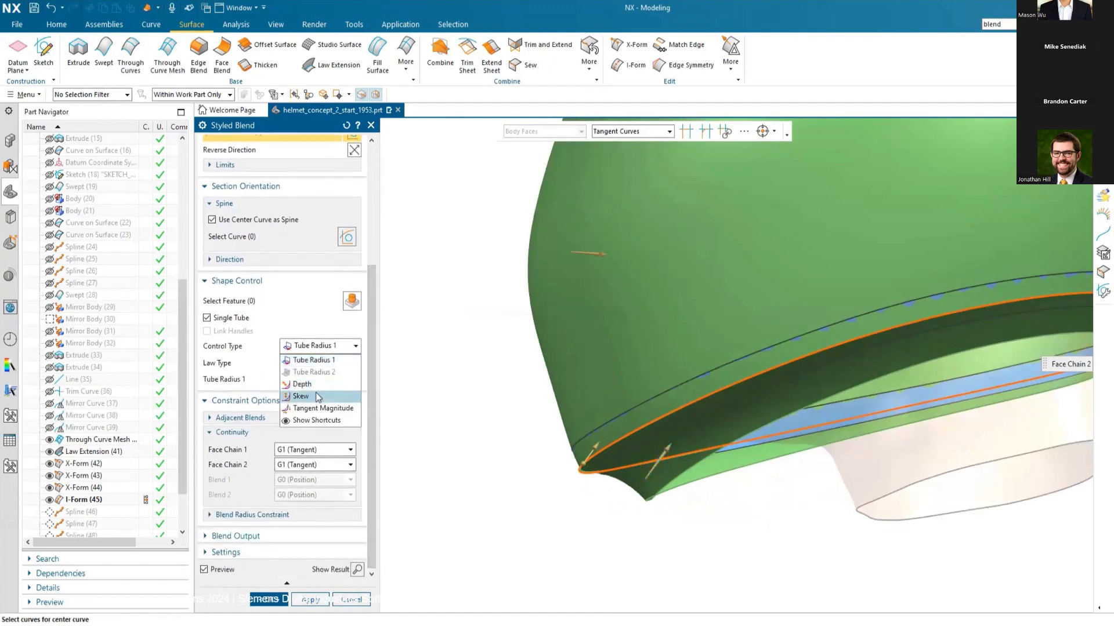
left_click(314, 385)
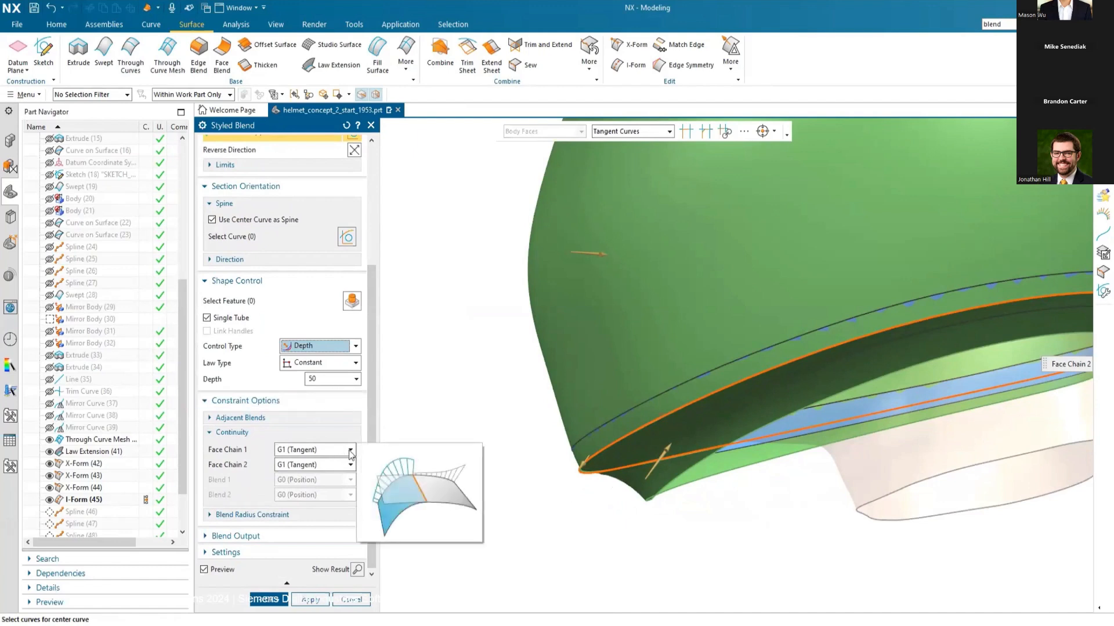
left_click(264, 597)
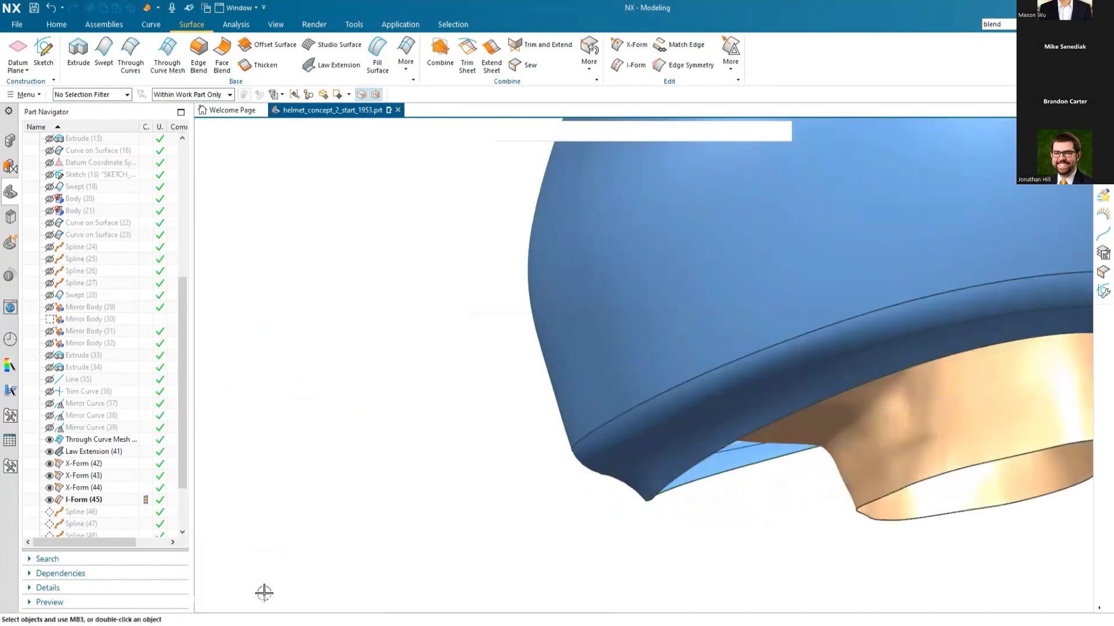
Step: Create a Section Analysis with curvature combs on the styled blend face, using uniform XYZ-plane sections at 50 spacing
scroll(343, 460, "down", 4)
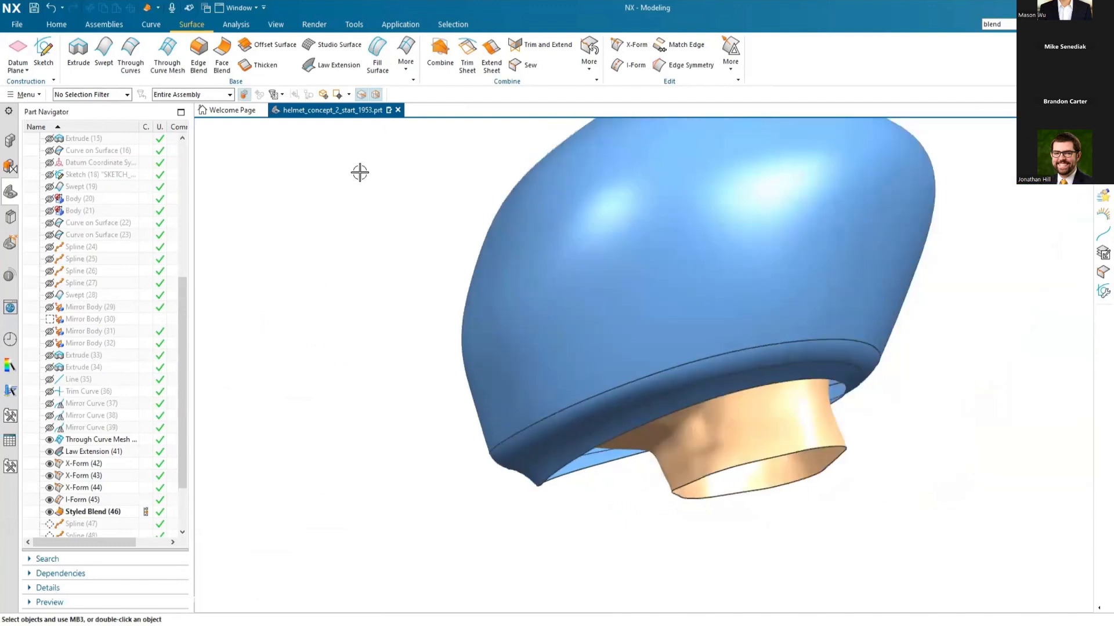
left_click(236, 25)
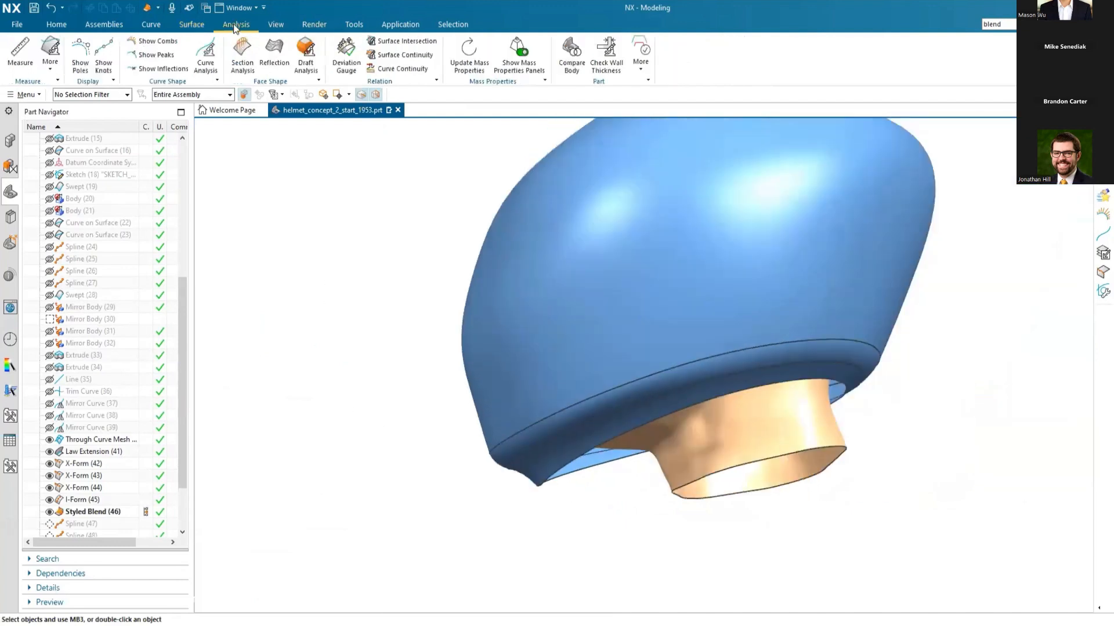
left_click(243, 55)
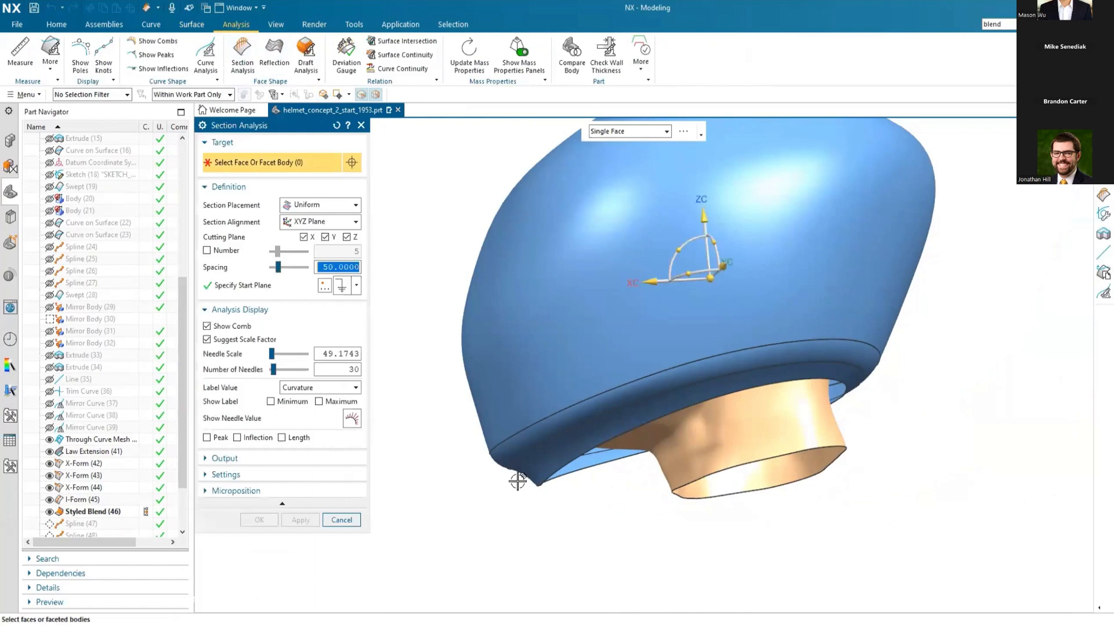
left_click(537, 441)
scroll(480, 514, "up", 2)
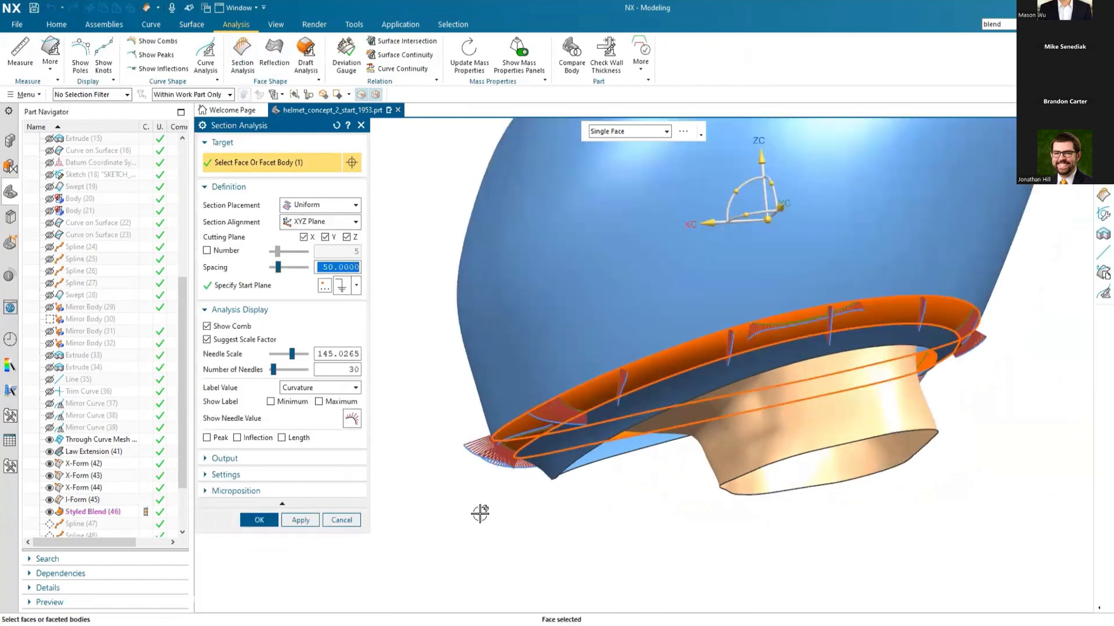
scroll(480, 513, "up", 3)
mouse_move(541, 475)
middle_mouse_down()
mouse_move(527, 494)
mouse_move(527, 473)
mouse_move(511, 479)
mouse_move(534, 489)
middle_mouse_up()
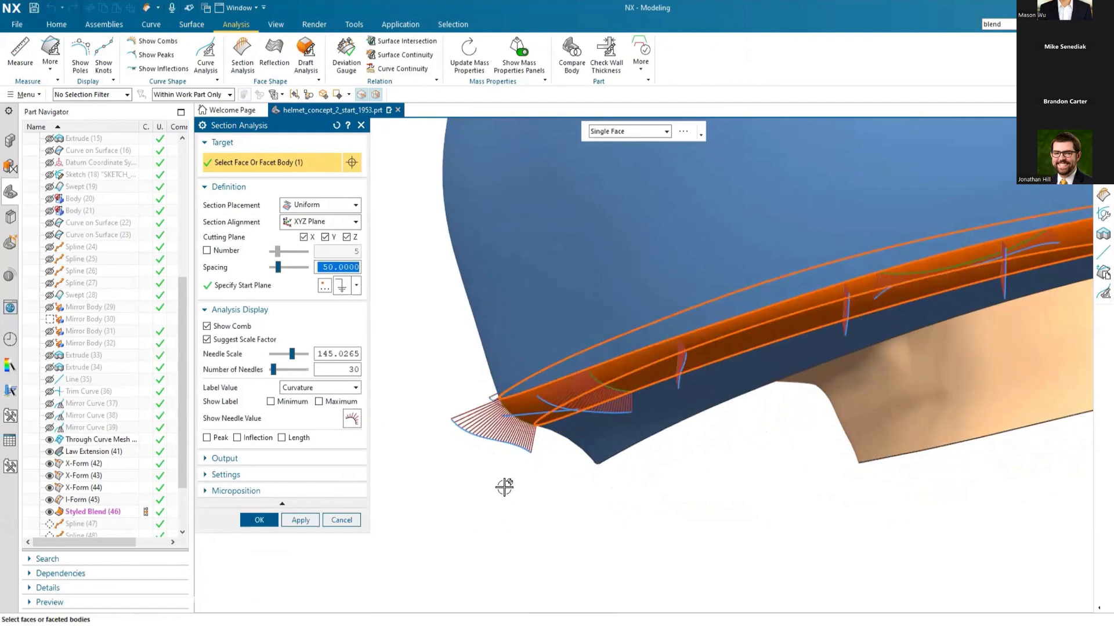
left_click(256, 520)
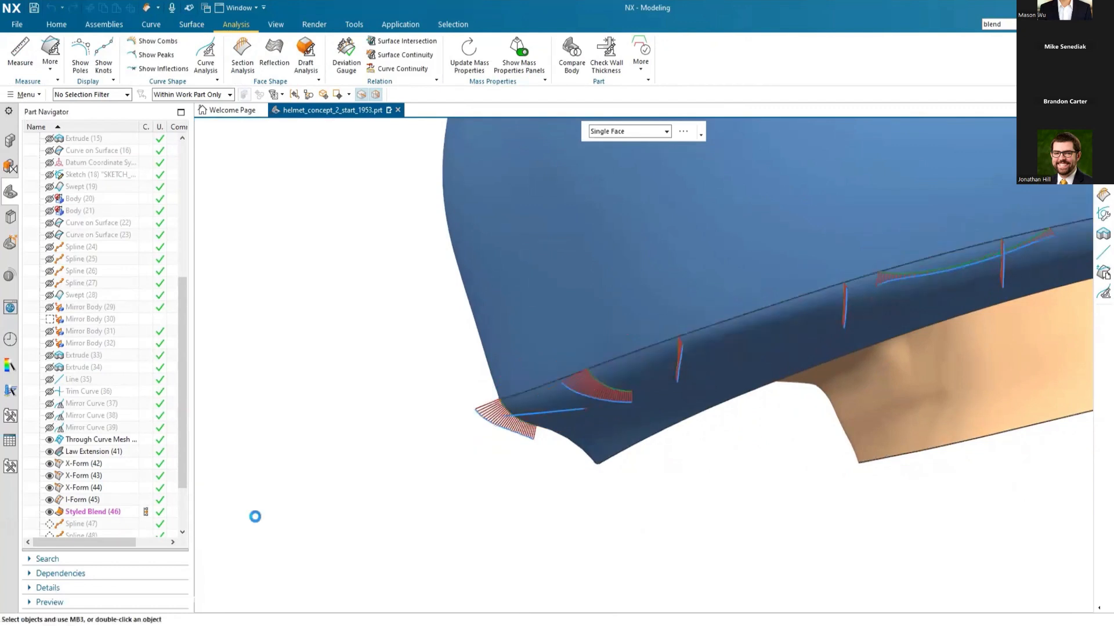
Step: Hide the section analysis curvature combs on the styled blend to clear the helmet display
scroll(91, 253, "up", 7)
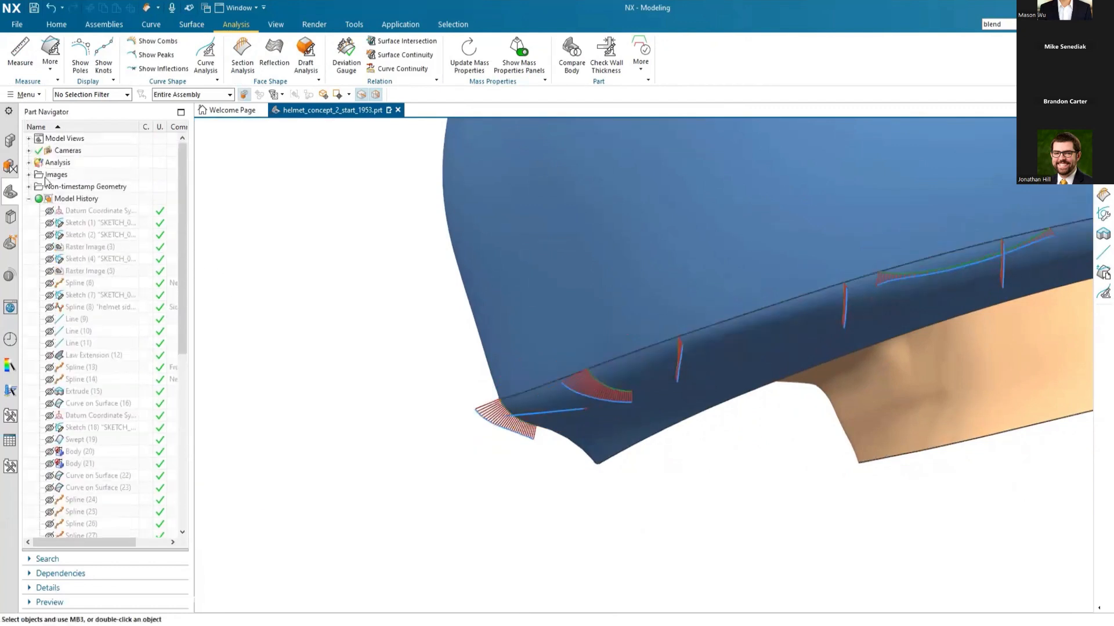
left_click(30, 163)
left_click(40, 187)
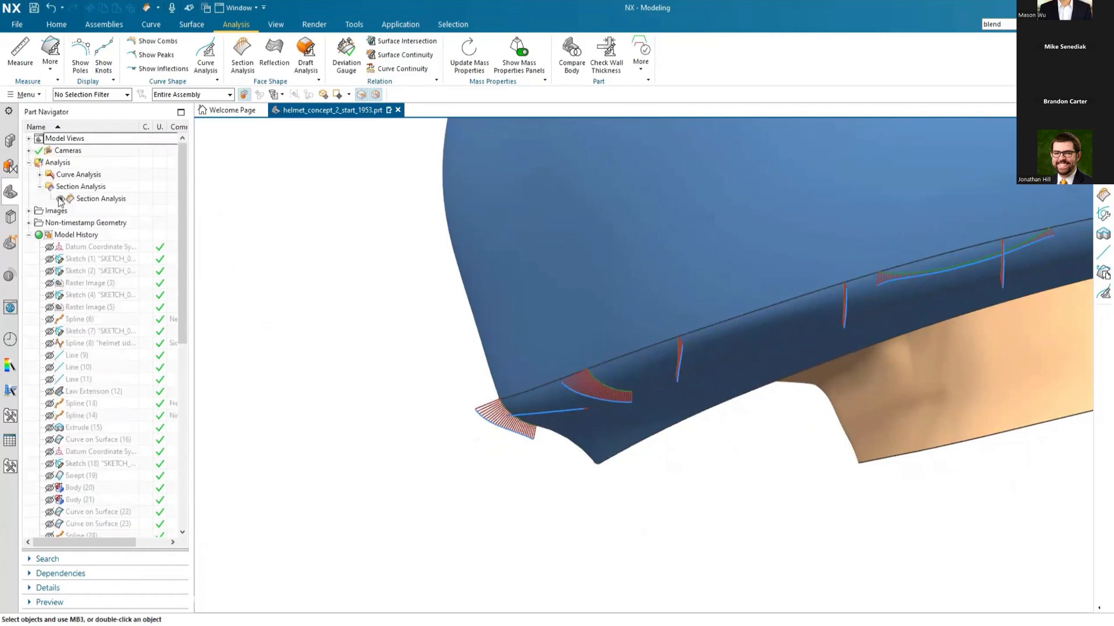
left_click(61, 199)
scroll(358, 479, "down", 4)
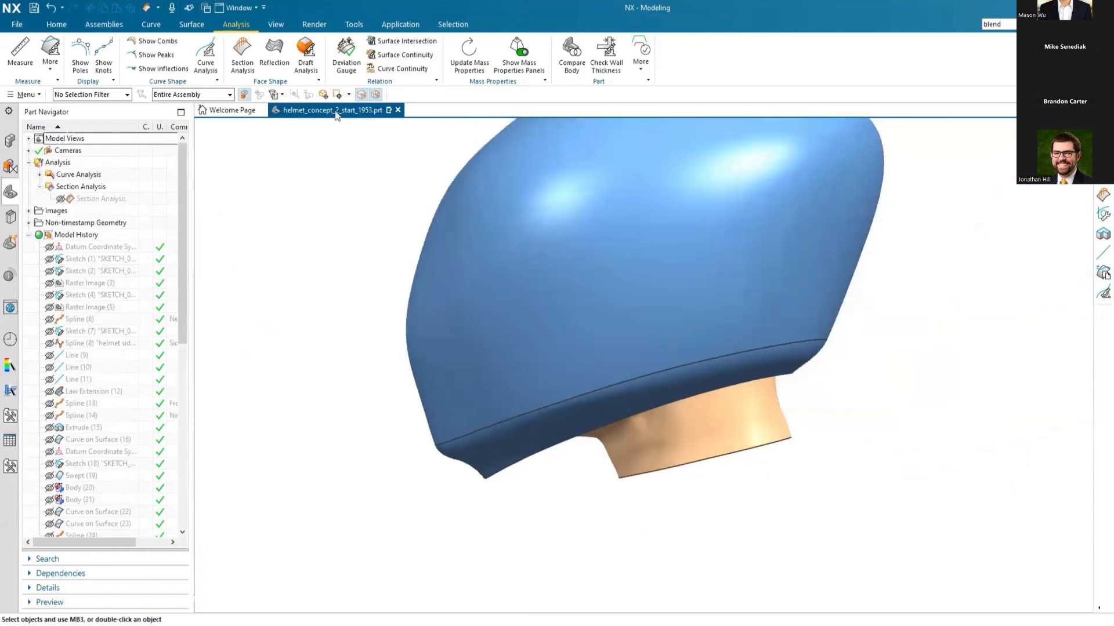
Step: Create a line-image Reflection Analysis on the helmet shell, styled blend and lower flange faces, using 32 thin vertical lines
left_click(272, 55)
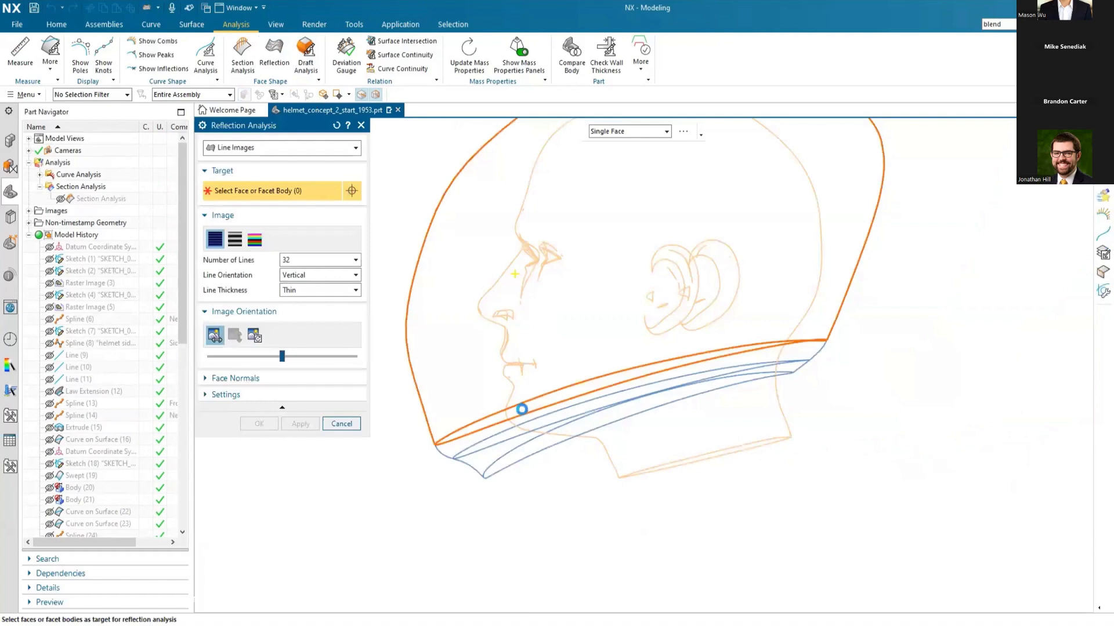
left_click(519, 413)
left_click(474, 463)
scroll(413, 465, "up", 6)
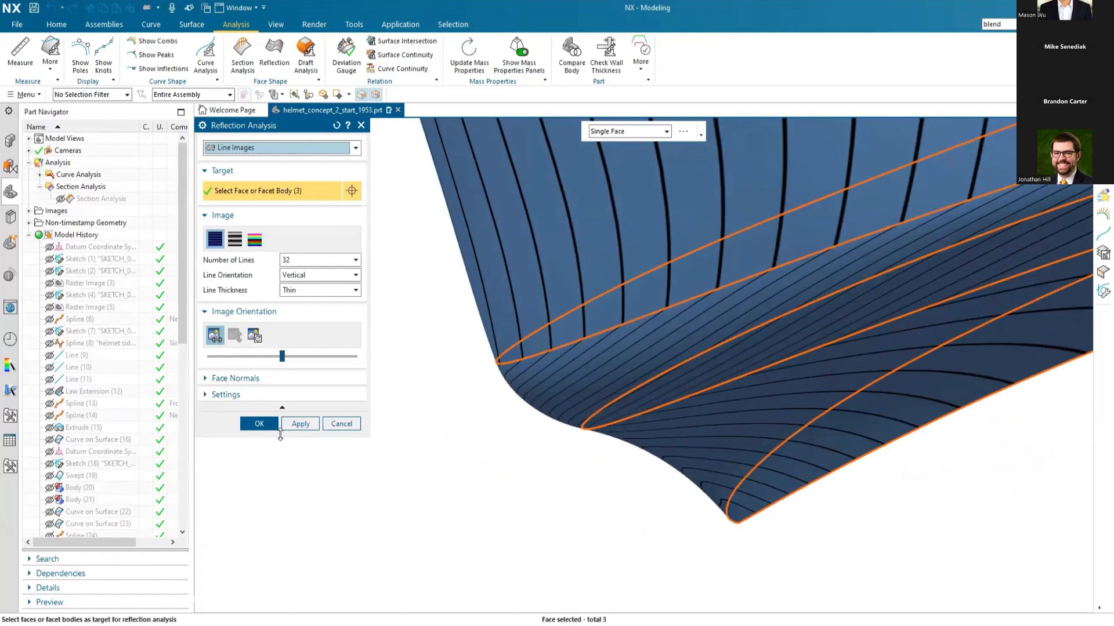
left_click(258, 429)
middle_click_drag(411, 517, 283, 500)
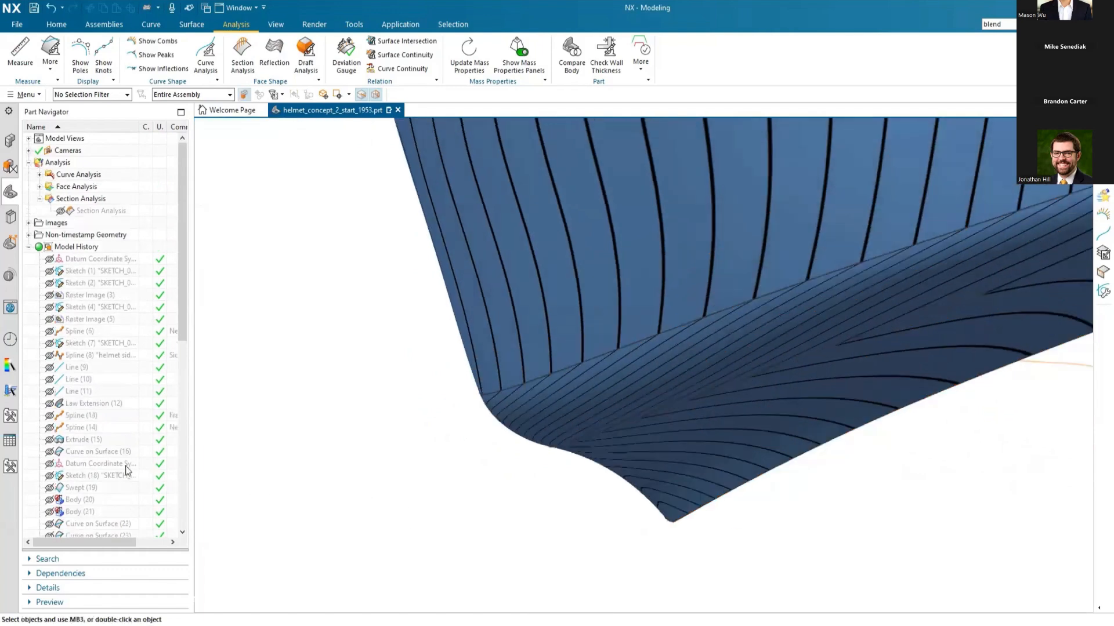
Step: Edit the Styled Blend so both face chain 1 and face chain 2 use G2 (Curvature) continuity
scroll(127, 470, "down", 9)
left_click(82, 488)
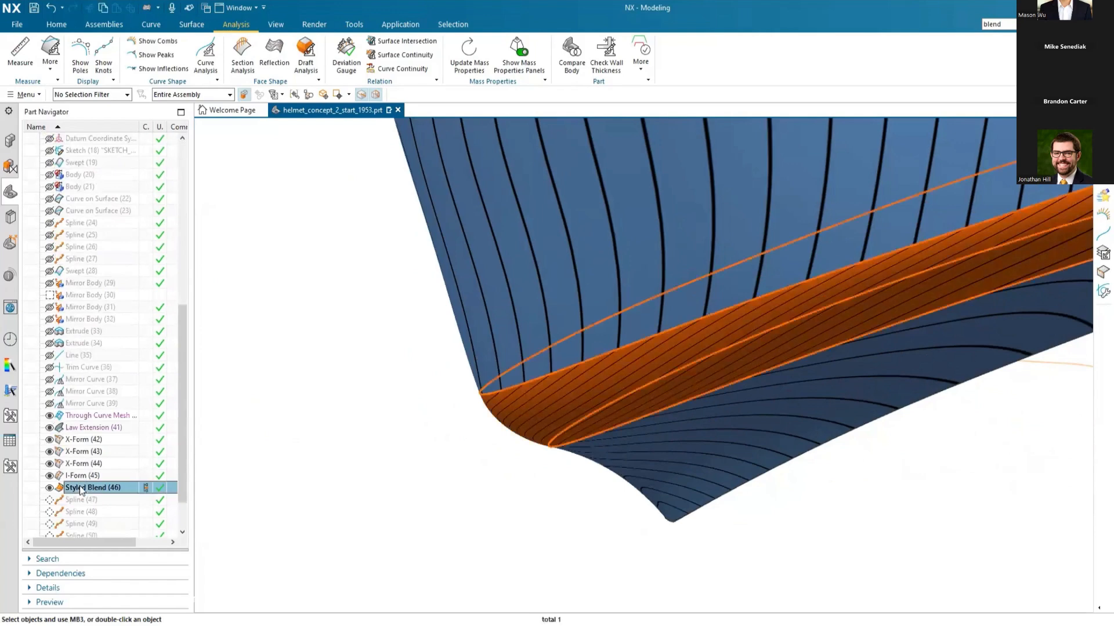
double_click(81, 488)
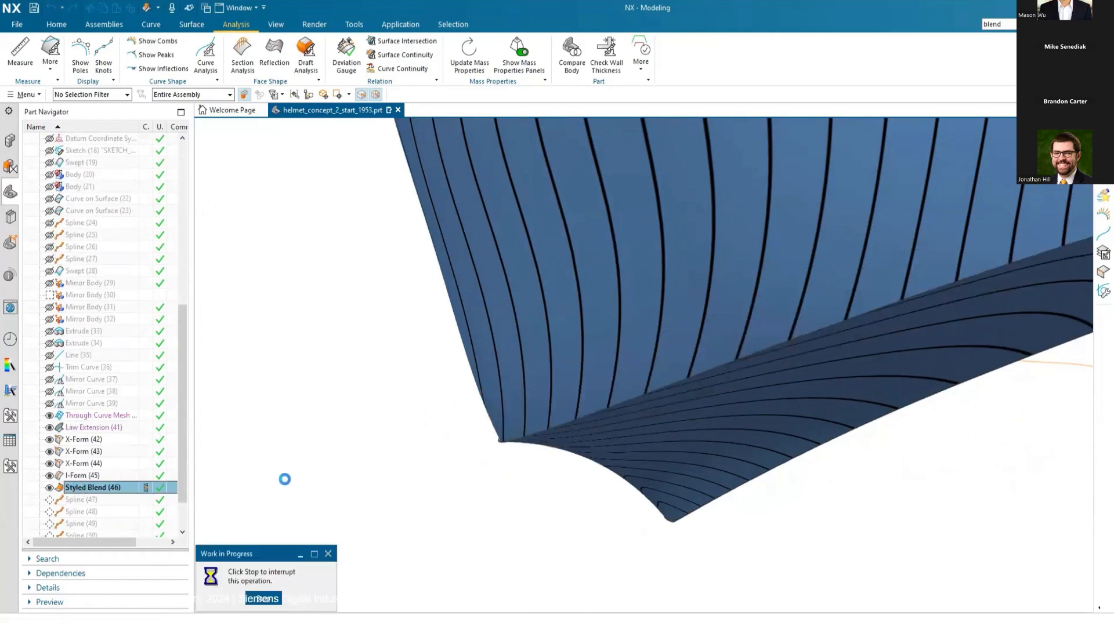
scroll(367, 394, "down", 5)
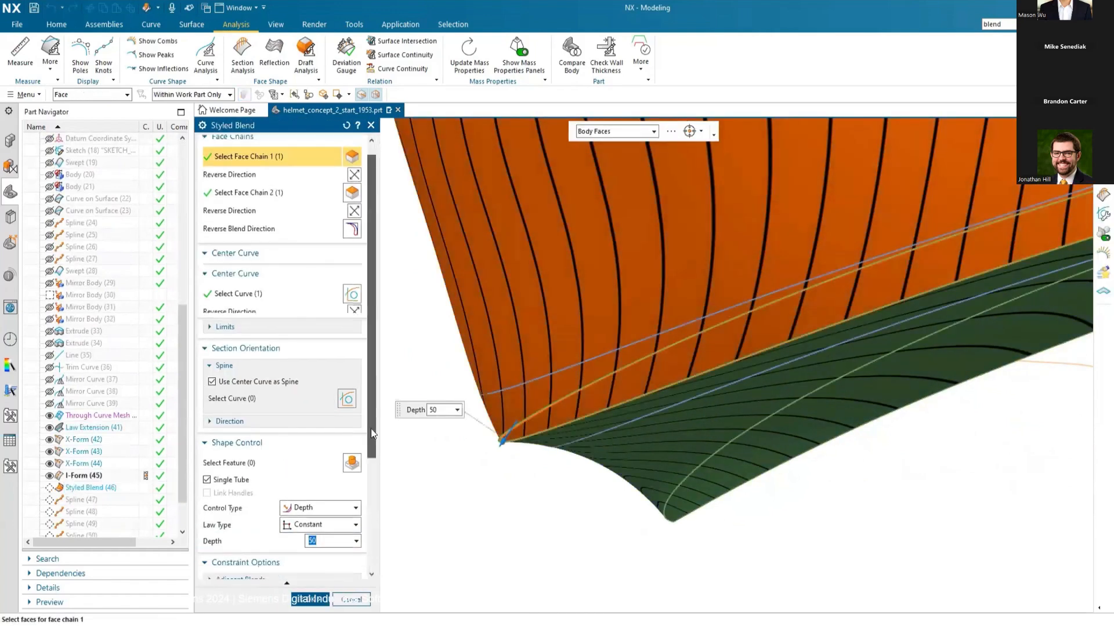
left_click(351, 451)
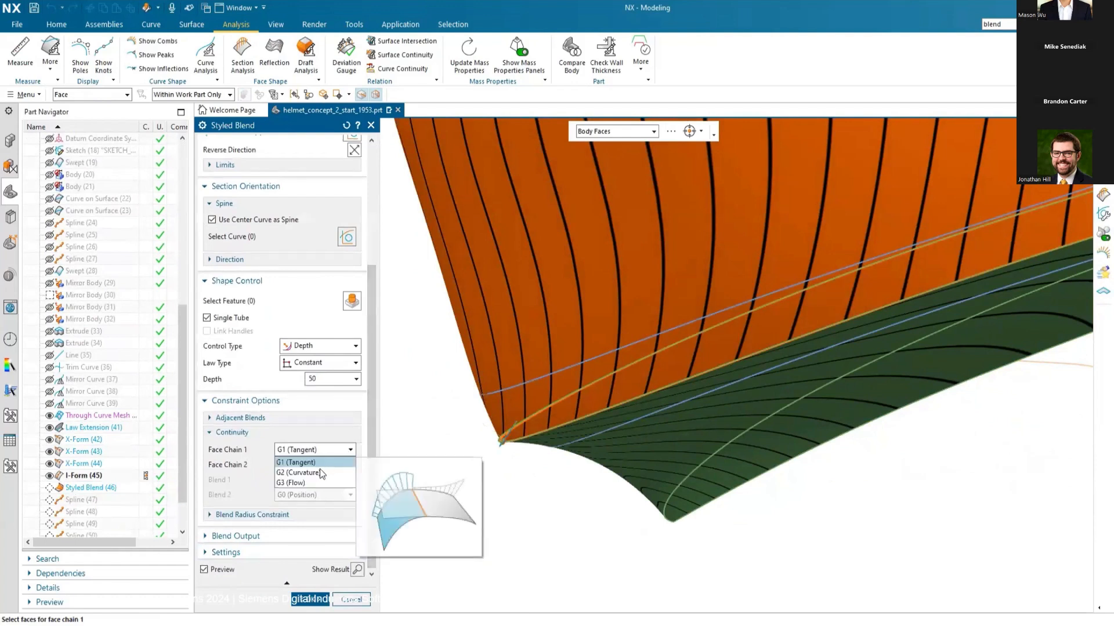
left_click(317, 472)
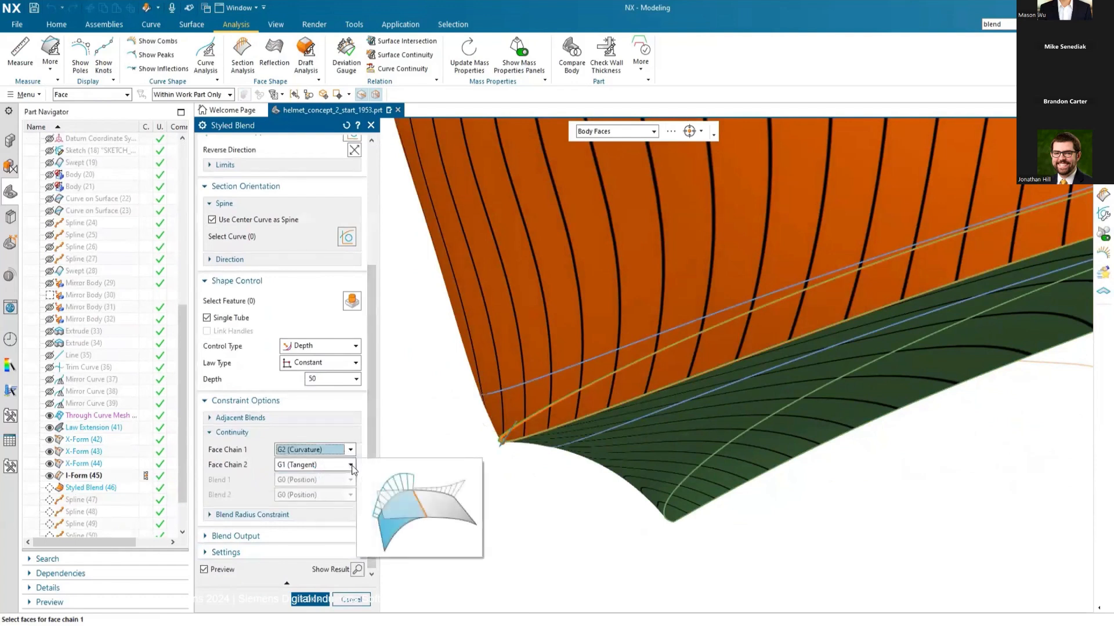
left_click(331, 466)
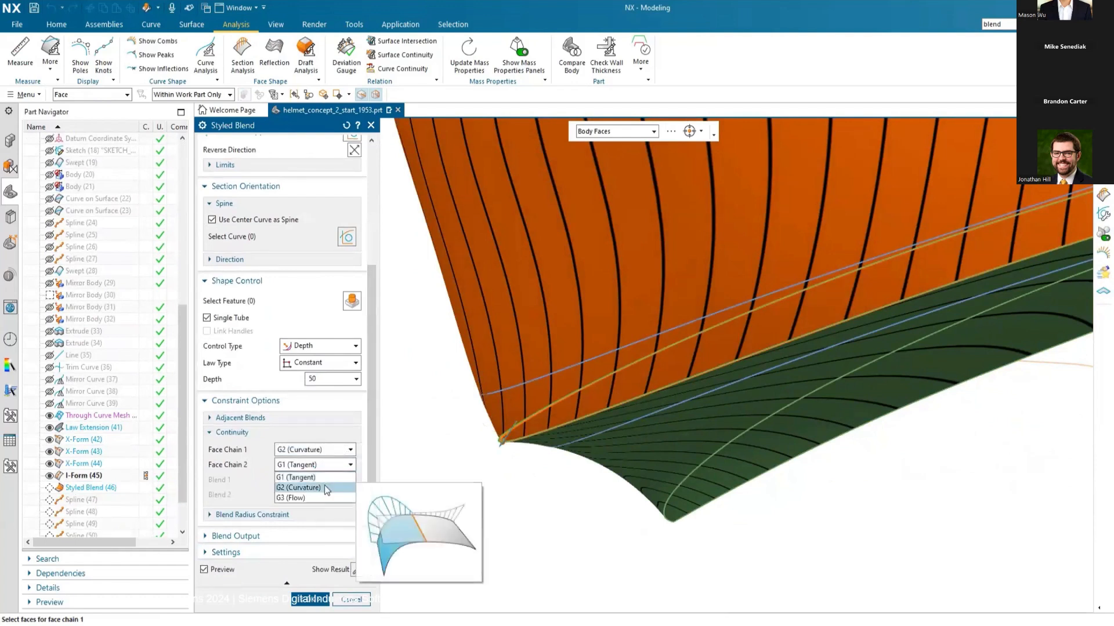
left_click(325, 486)
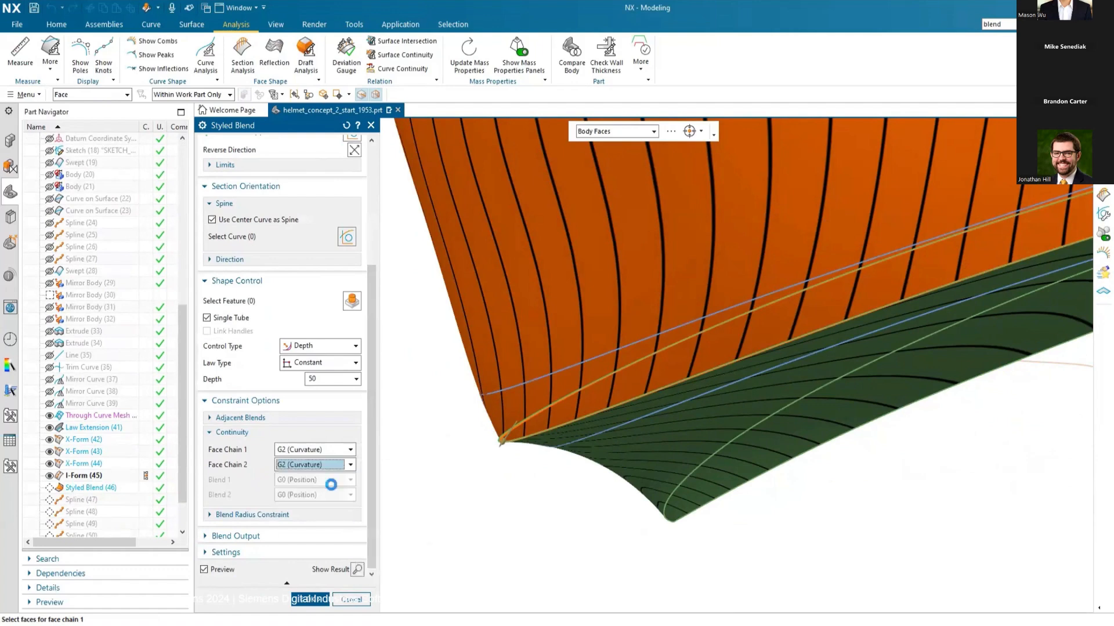
left_click(305, 601)
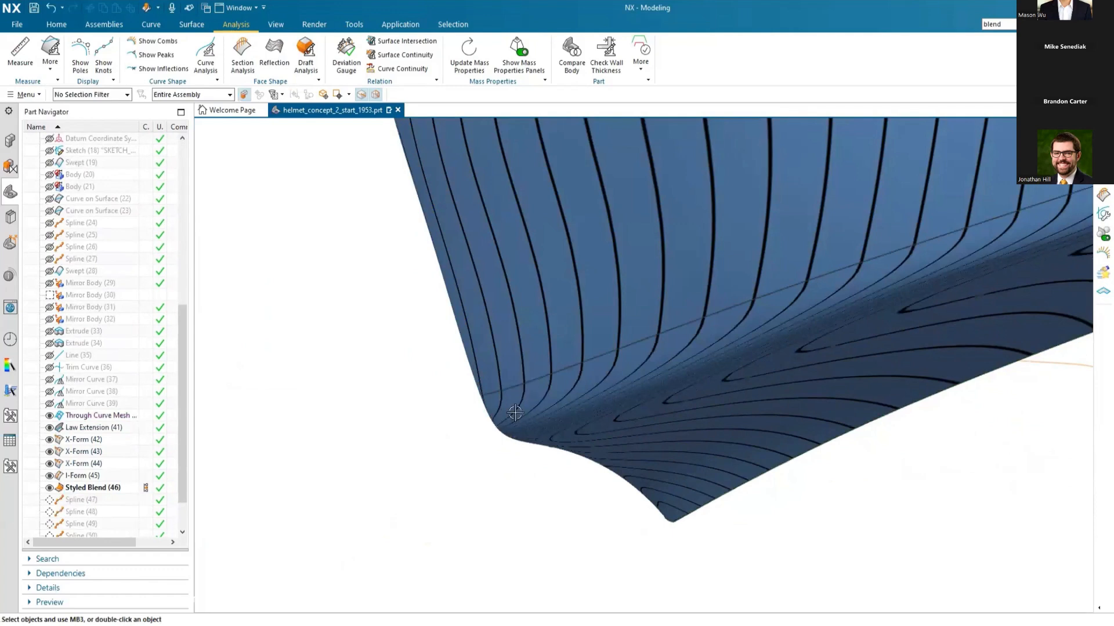
Step: Inspect the reflection lines across the updated blend, show the section analysis combs for comparison, and hide them again
middle_click_drag(535, 408, 429, 469)
scroll(426, 471, "down", 3)
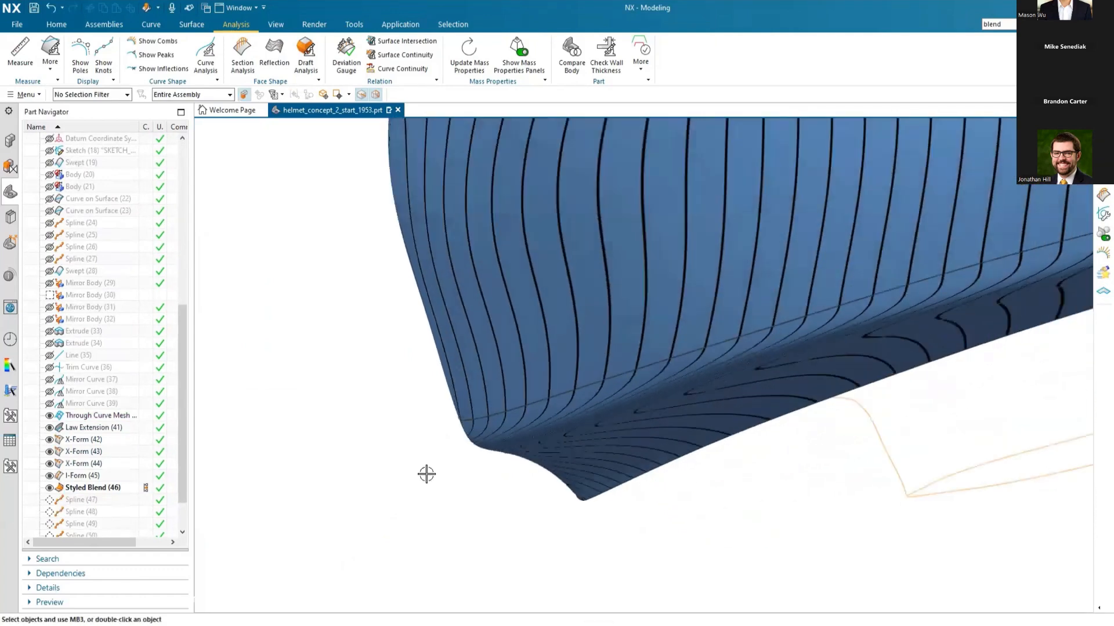
scroll(82, 214, "up", 4)
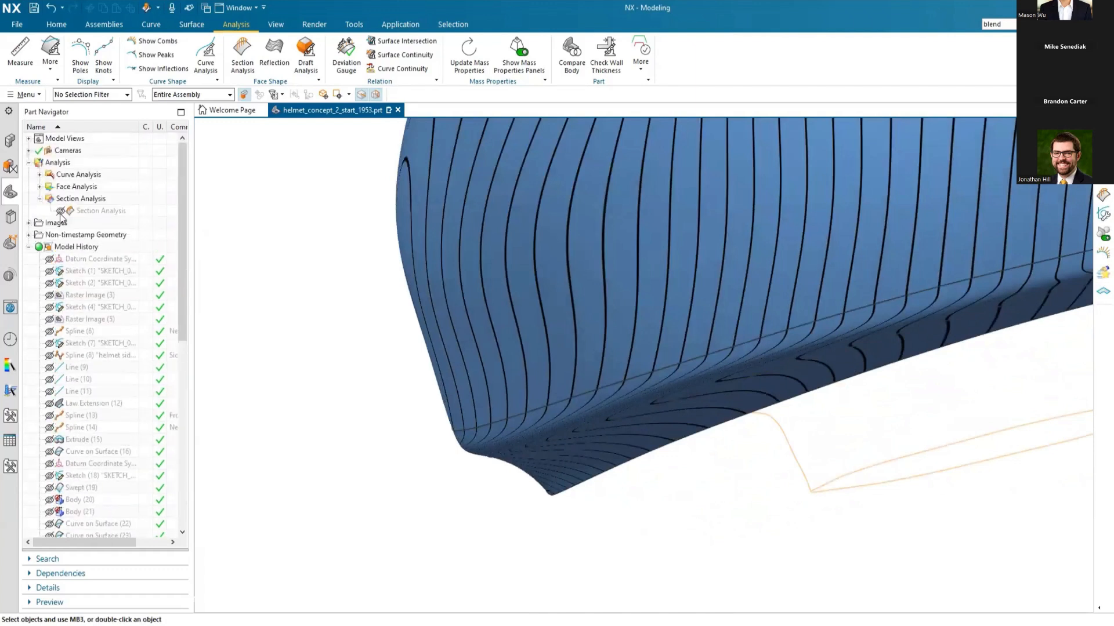
left_click(60, 211)
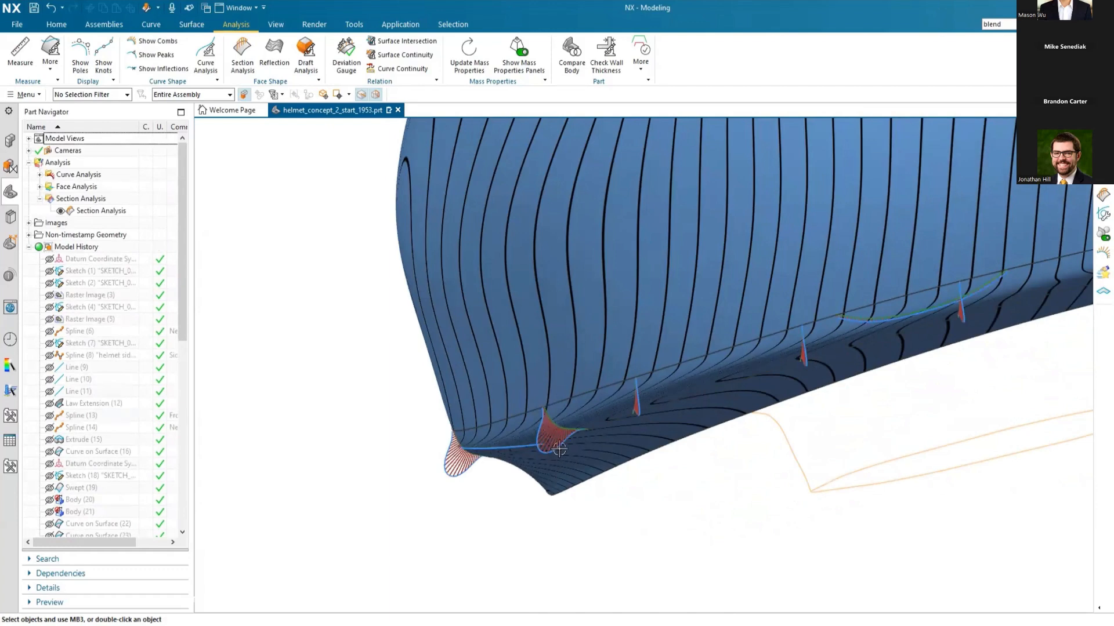
mouse_move(513, 434)
middle_mouse_down()
mouse_move(496, 424)
mouse_move(522, 426)
middle_mouse_up()
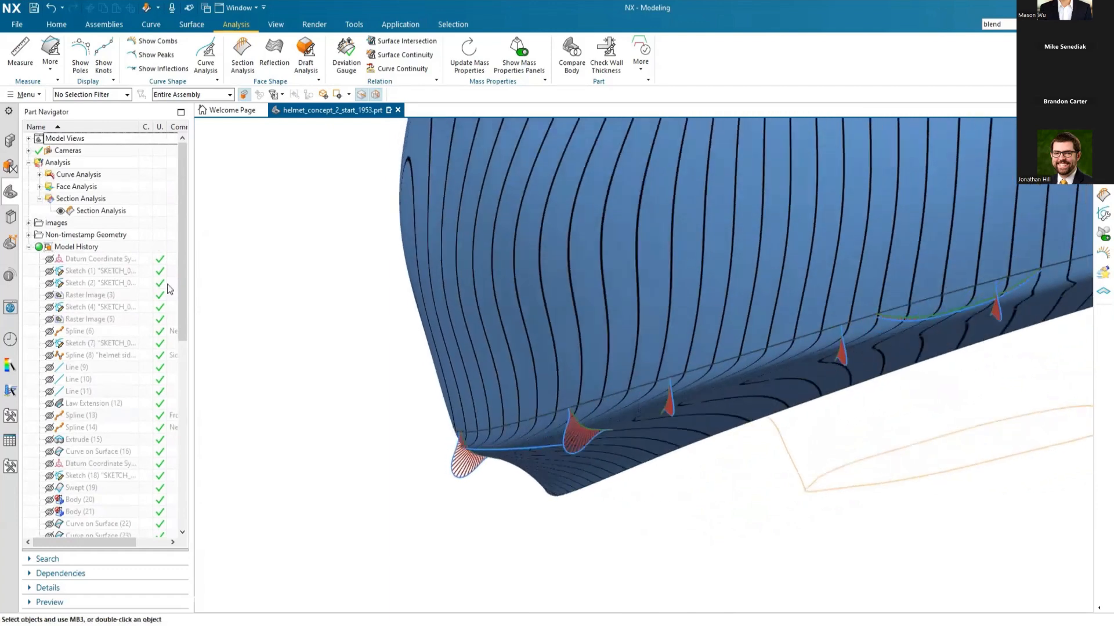
left_click(60, 211)
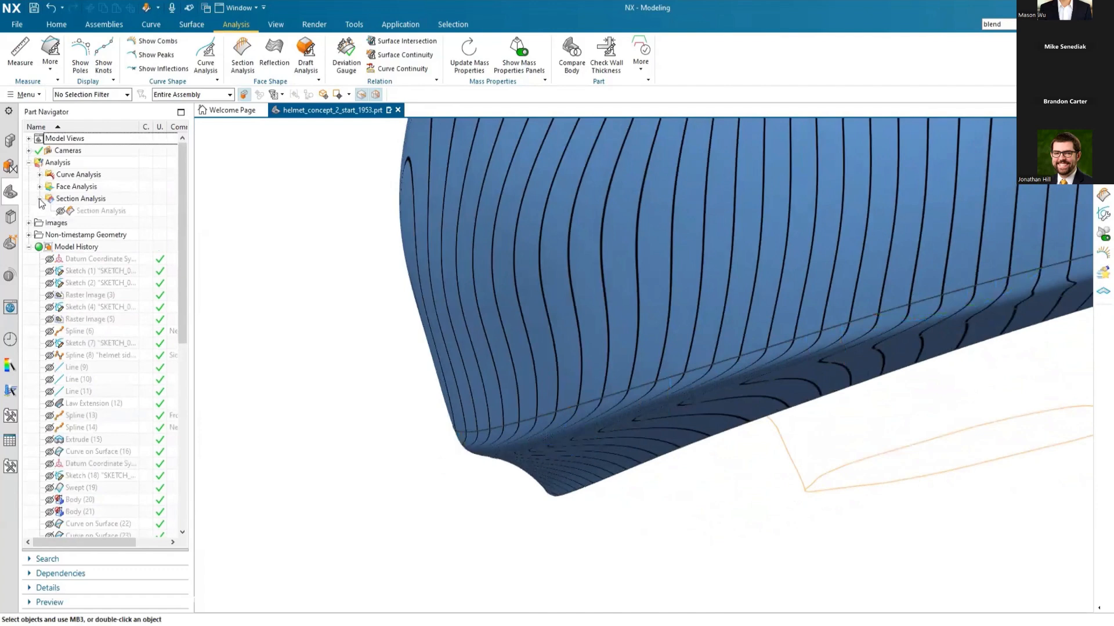
left_click(40, 199)
Step: Switch the Reflection Analysis on the three helmet faces to Scene Images and view the orange sunset sky scene from another angle
left_click(274, 55)
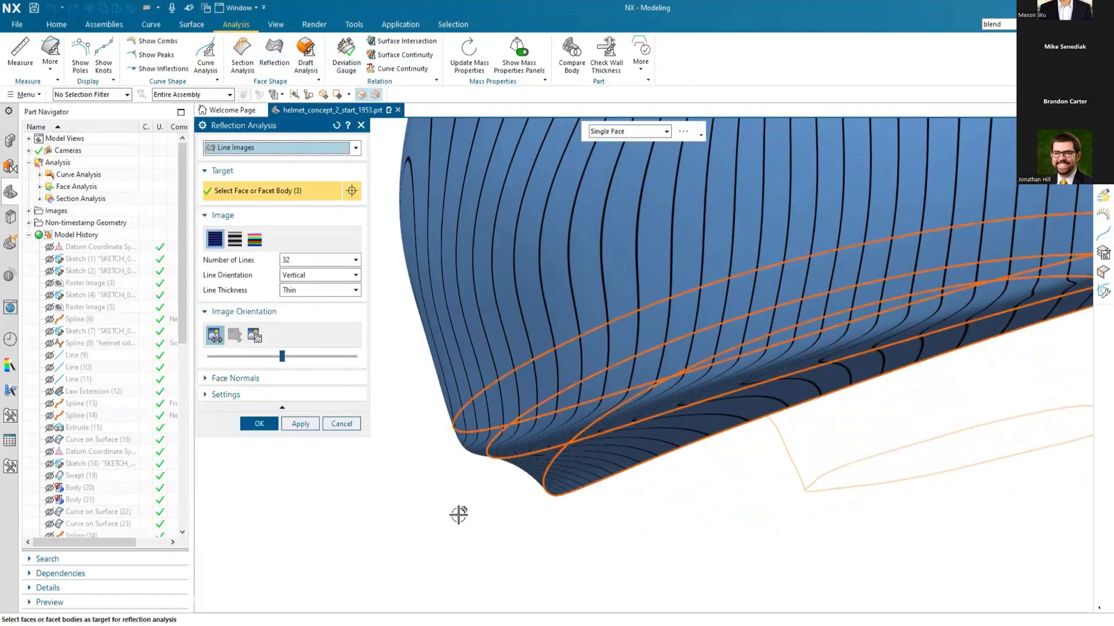
scroll(472, 515, "down", 3)
left_click(306, 148)
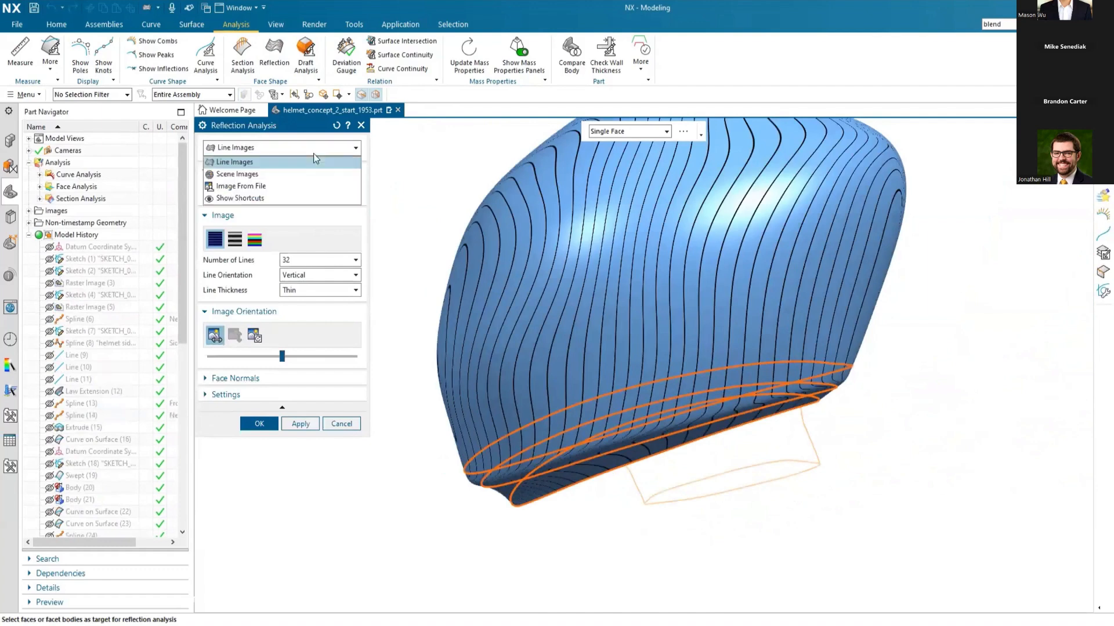
left_click(269, 172)
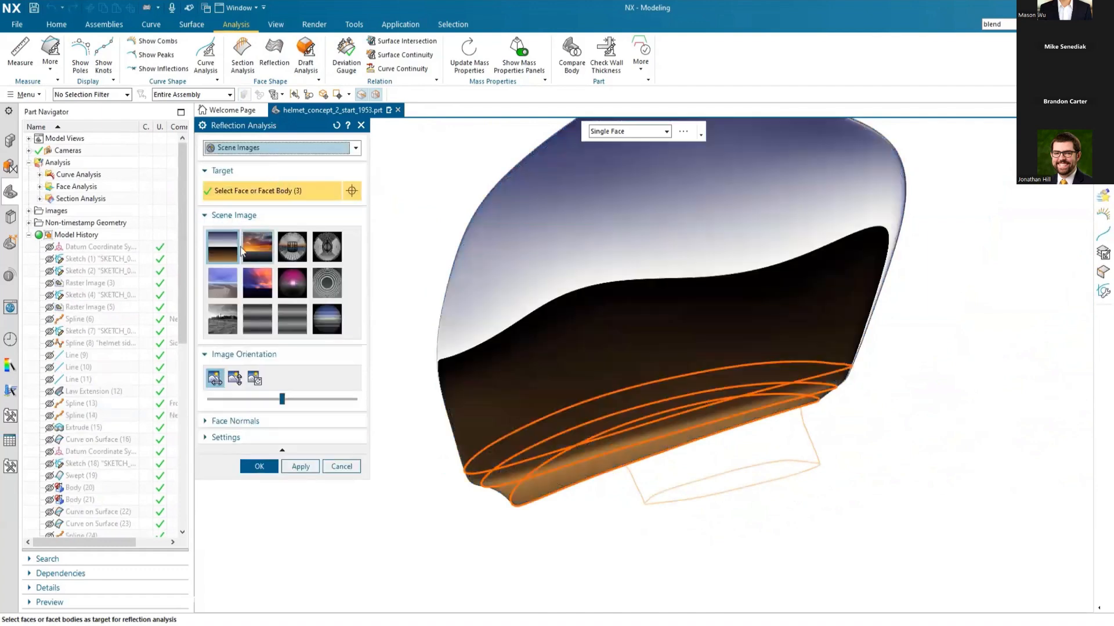
left_click(256, 247)
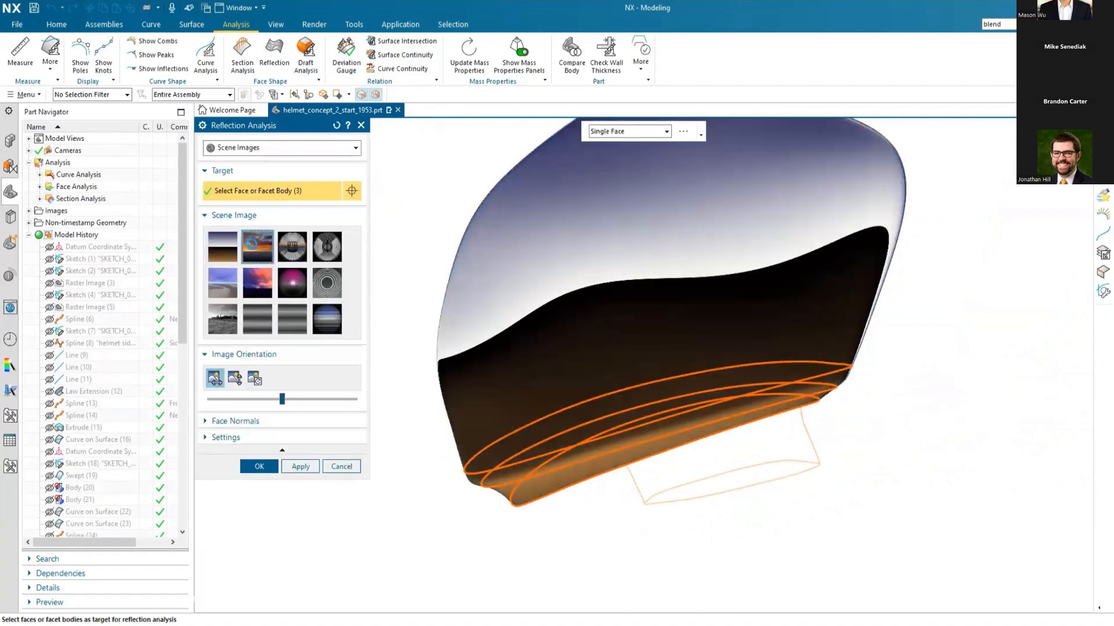
middle_click_drag(828, 414, 676, 393)
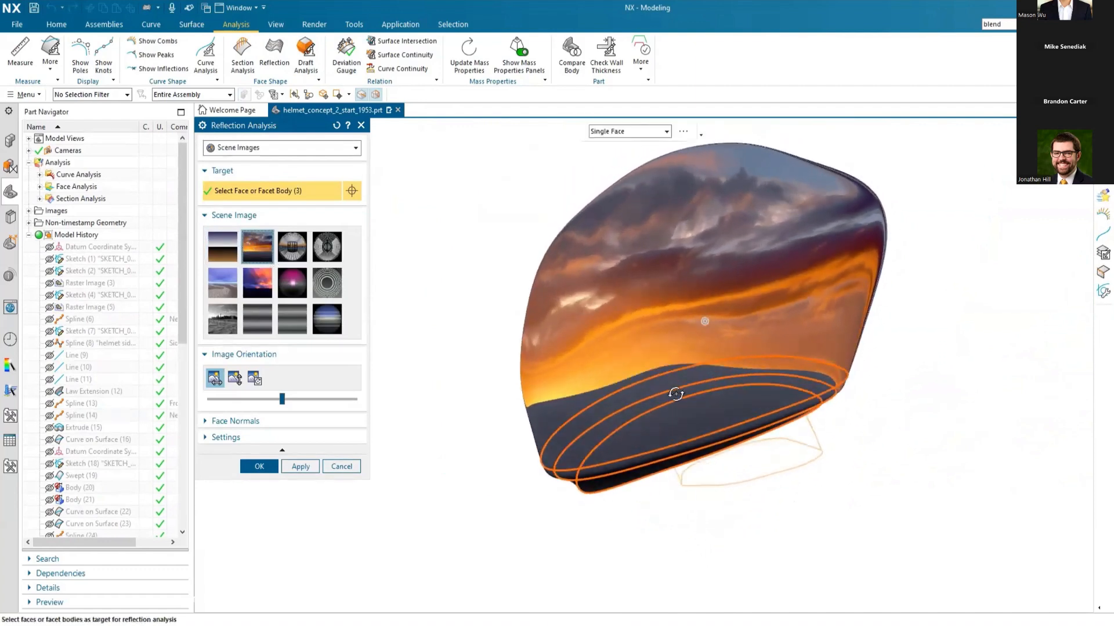
Step: Change the reflection scene to the blue sky over sand, accept the analysis, and return the helmet to regular shaded display
left_click(224, 284)
middle_click_drag(753, 466, 684, 468)
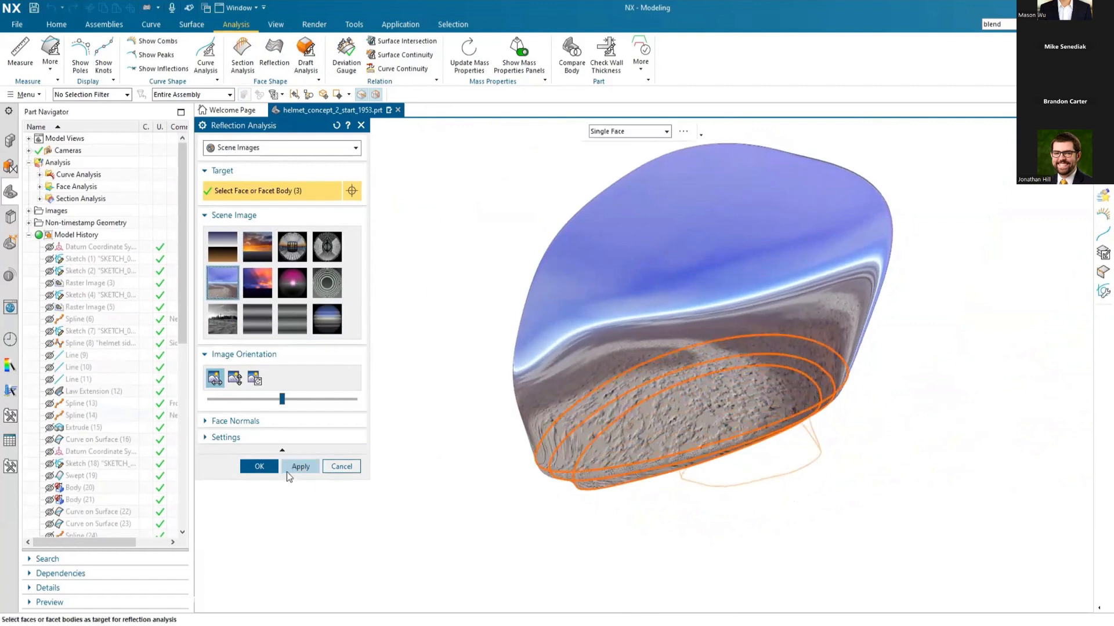
left_click(259, 467)
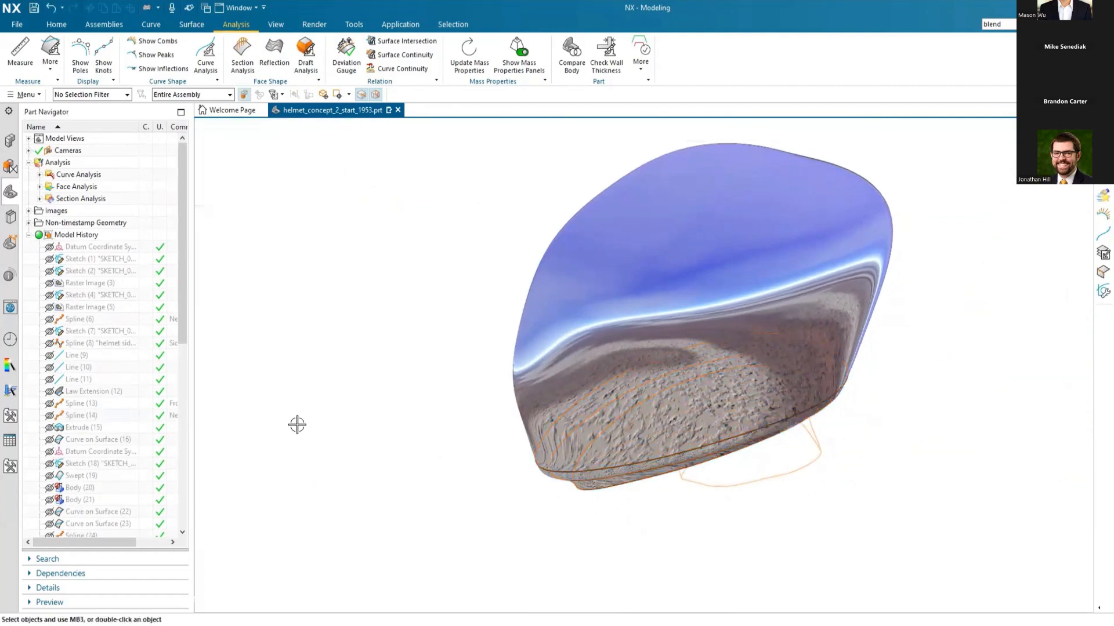
right_click_drag(297, 425, 296, 405)
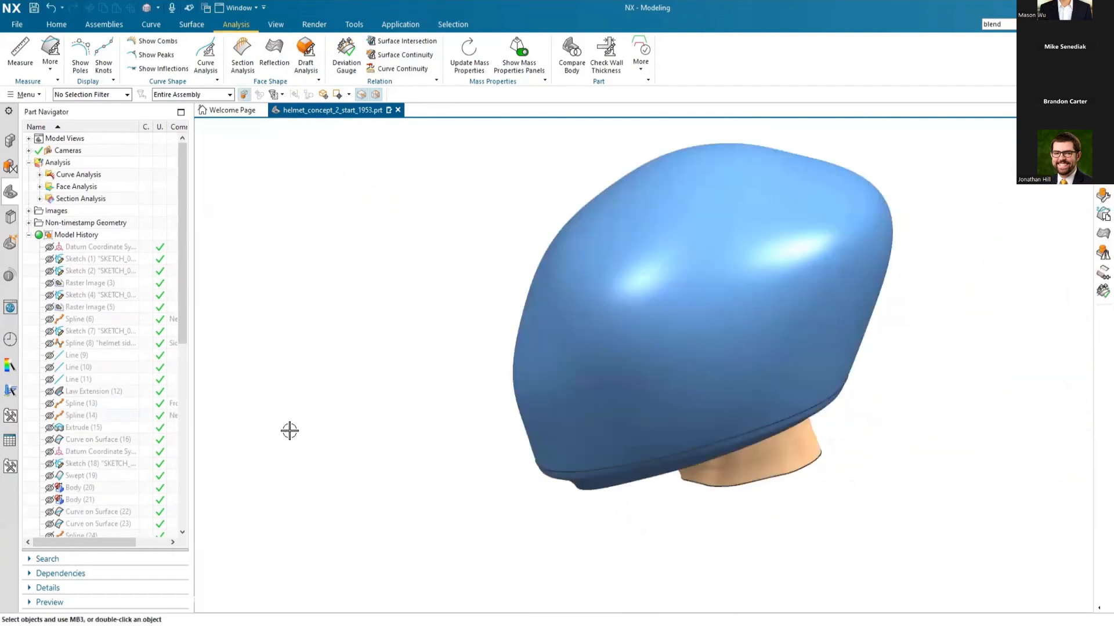